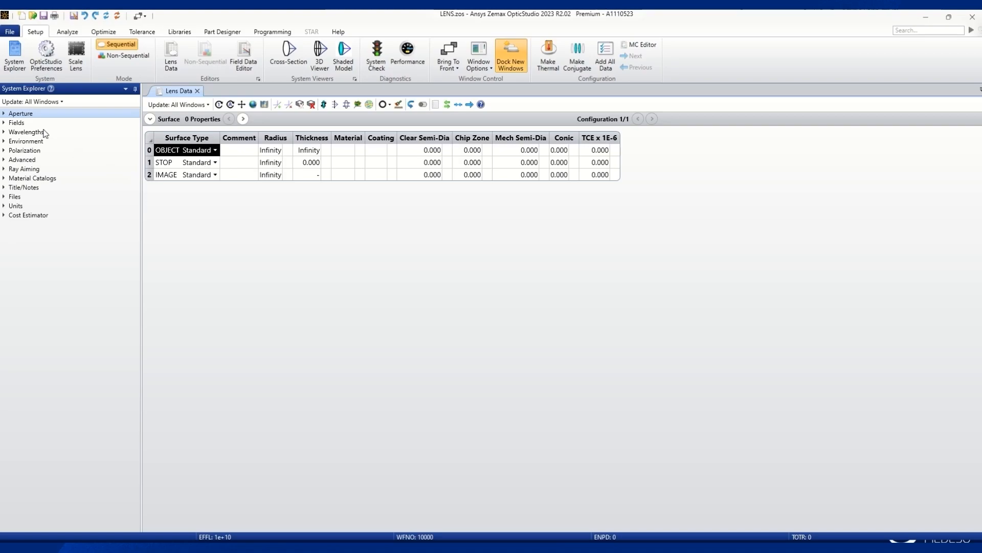
# Review the aperture type options in the Aperture system settings.
pyautogui.click(3, 114)
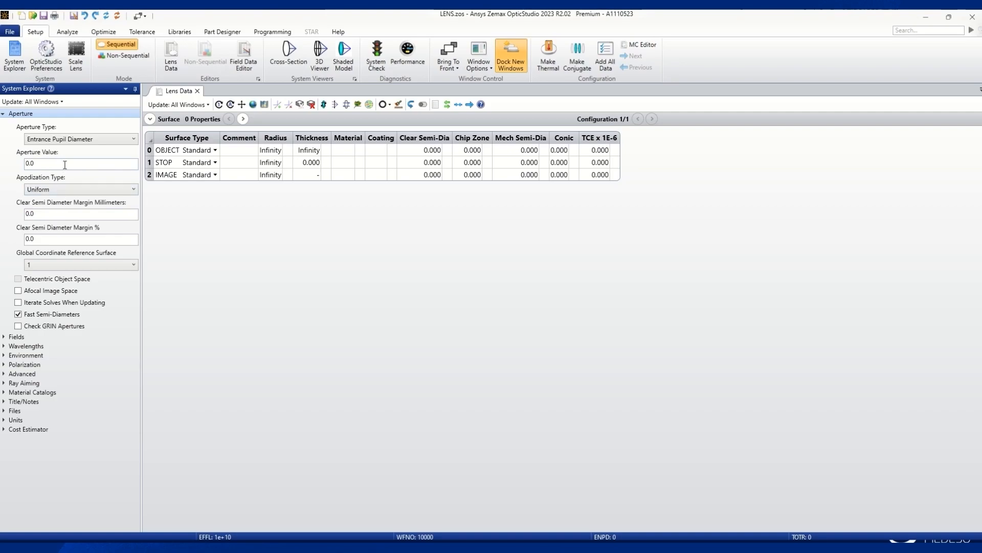
pyautogui.click(59, 139)
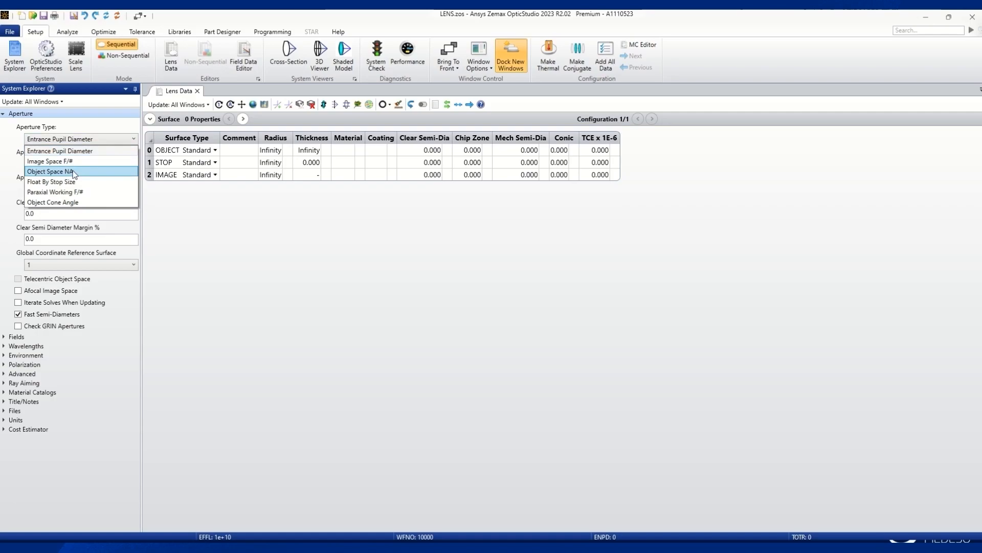
pyautogui.click(11, 123)
pyautogui.click(4, 114)
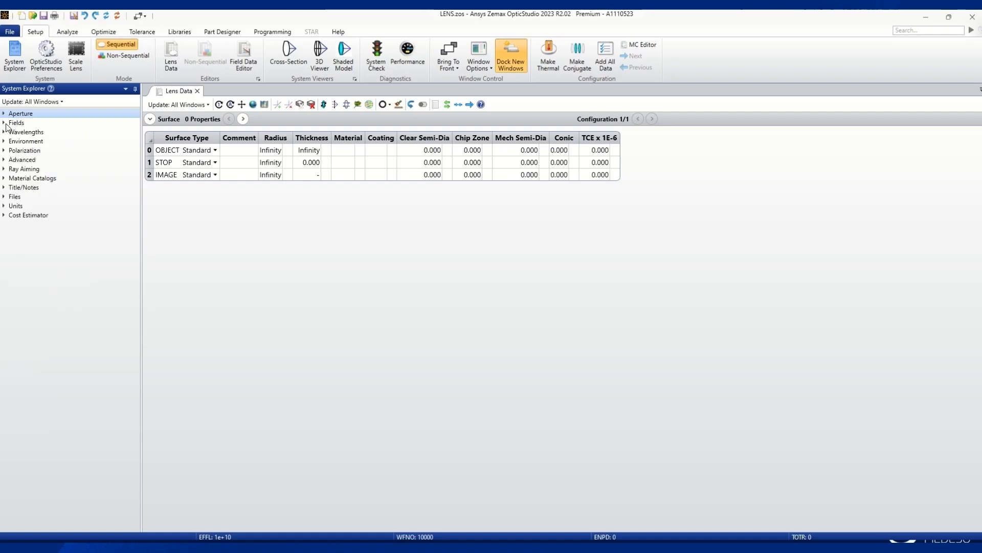
# Open the Field Data Editor to review the field type options, then close it.
pyautogui.click(4, 123)
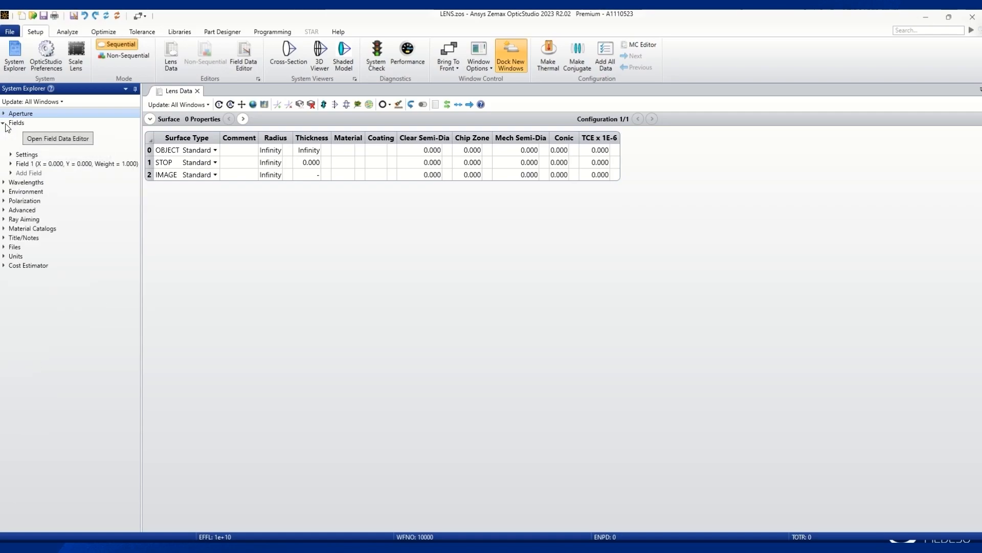
pyautogui.click(45, 146)
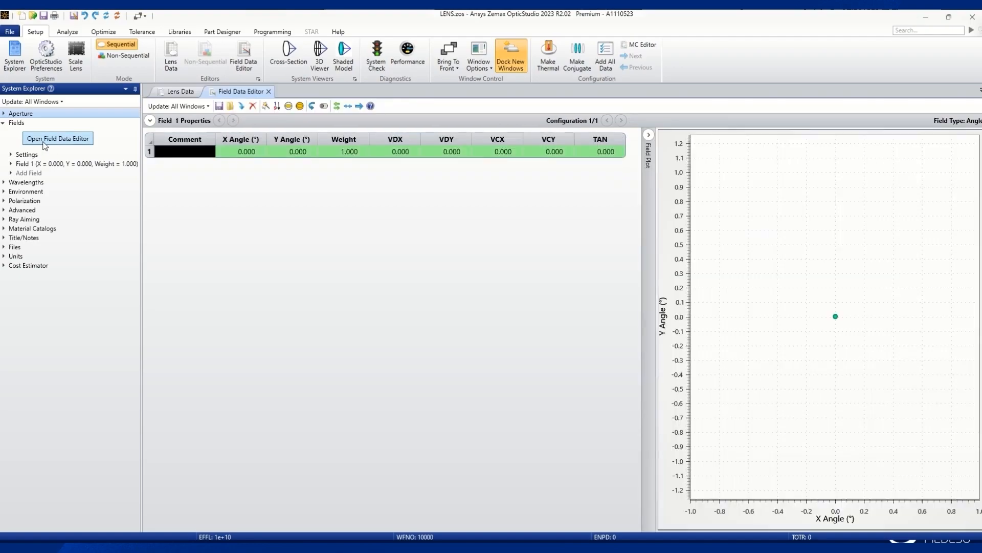
pyautogui.click(150, 120)
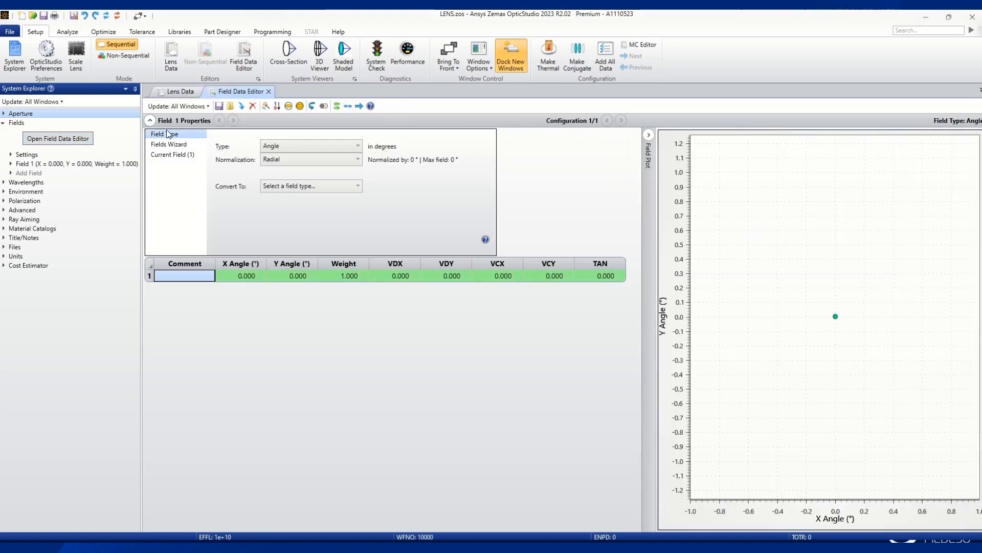
pyautogui.click(271, 146)
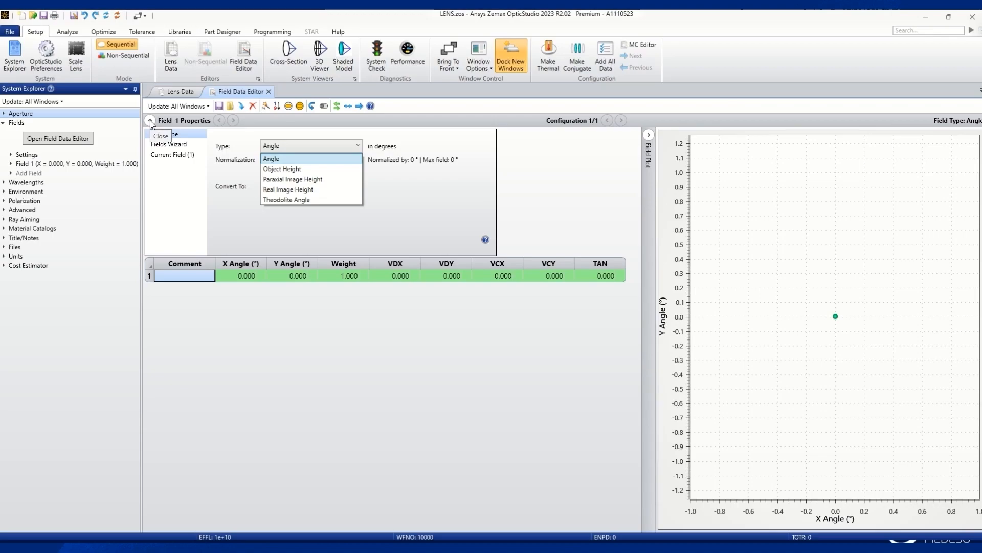
pyautogui.click(254, 91)
pyautogui.click(268, 91)
pyautogui.click(5, 123)
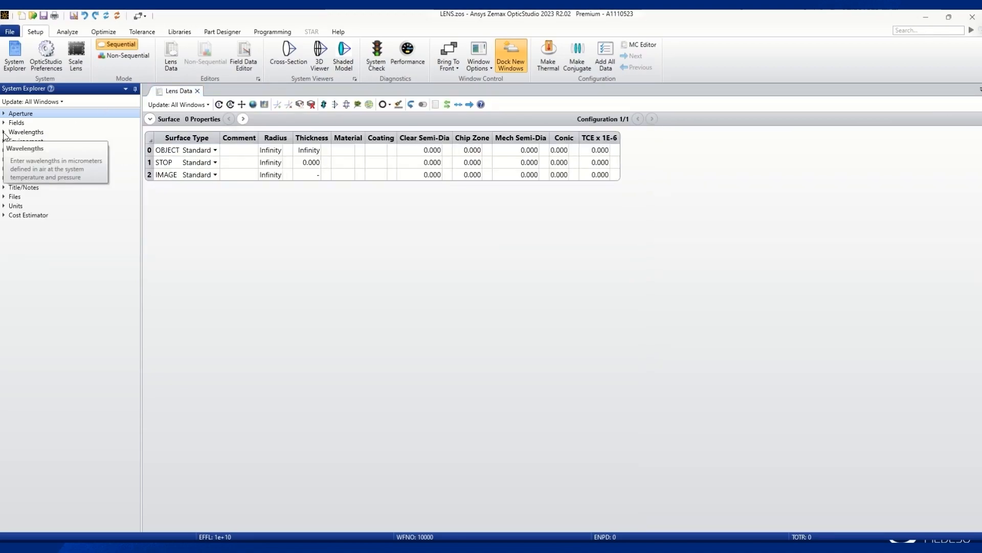
# Open the Wavelength Data editor to review the wavelength presets, then close it.
pyautogui.doubleClick(4, 133)
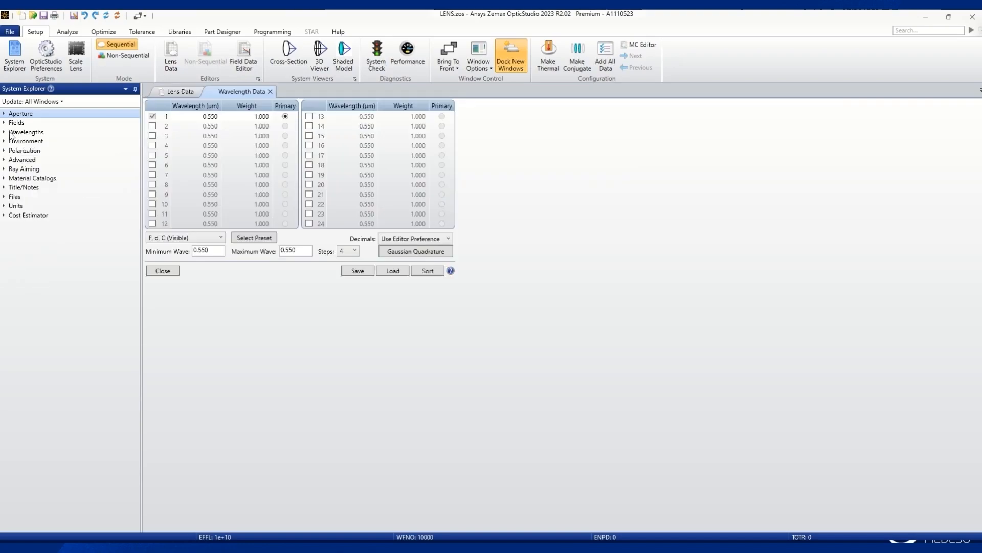
pyautogui.click(4, 133)
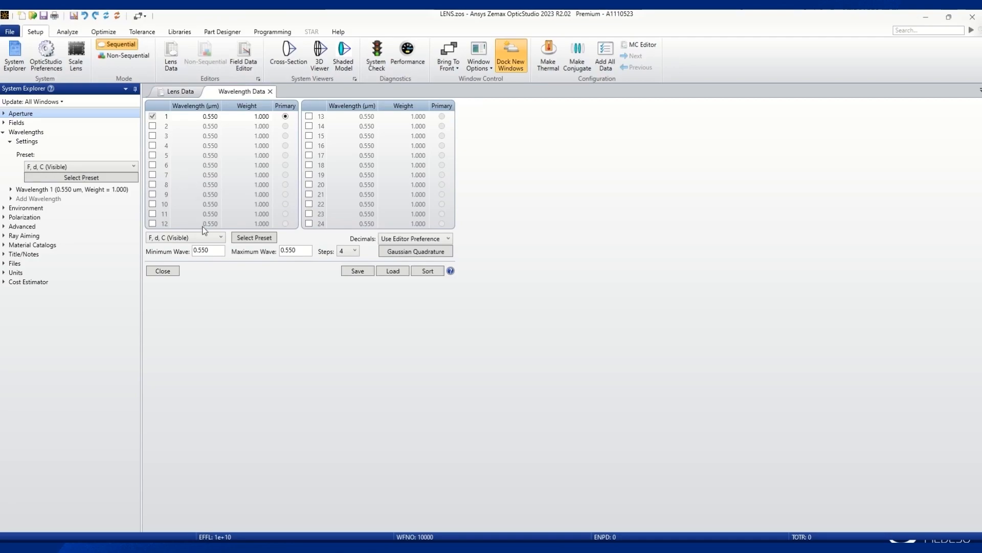
pyautogui.click(203, 240)
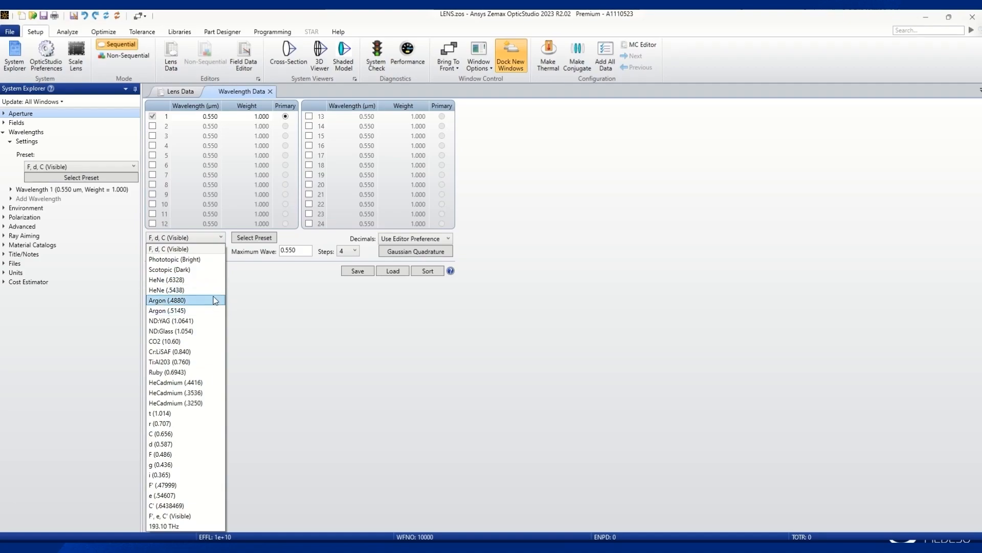
pyautogui.click(321, 342)
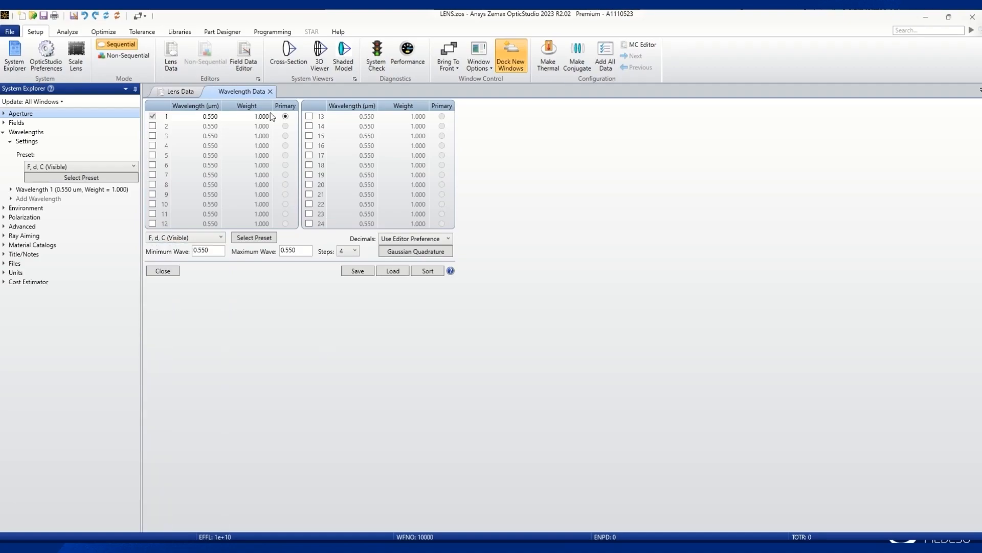
pyautogui.click(270, 91)
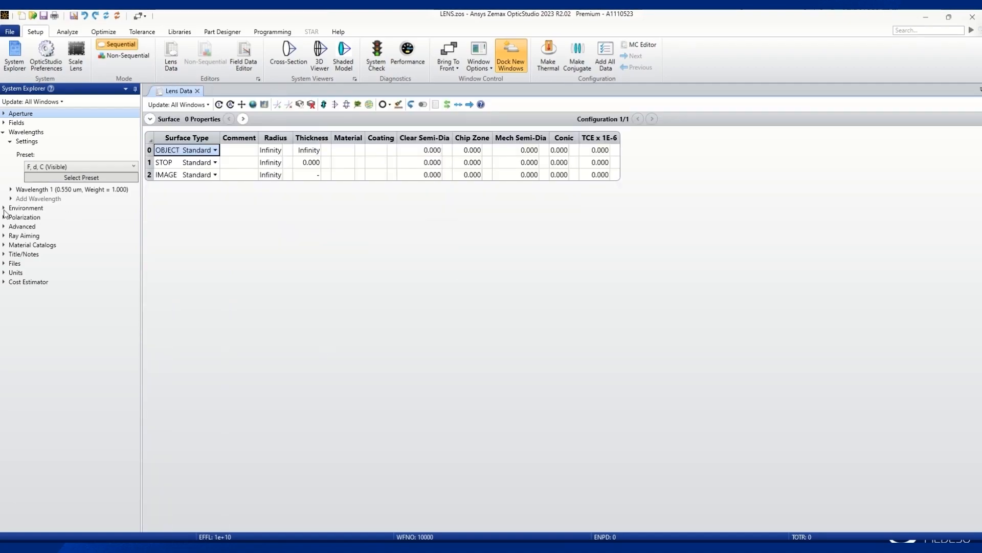
# Review the Environment, Material Catalogs and Units system settings.
pyautogui.click(5, 208)
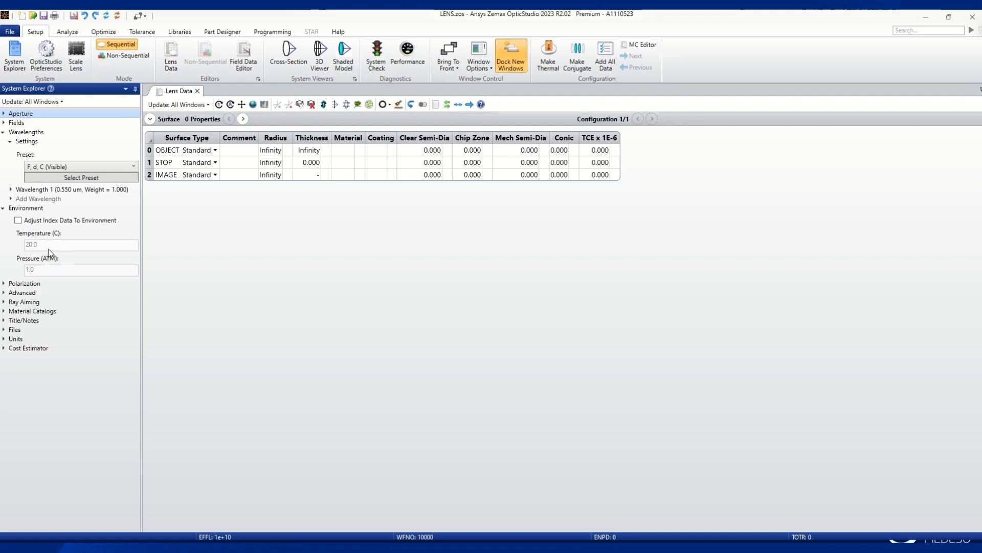
pyautogui.click(10, 314)
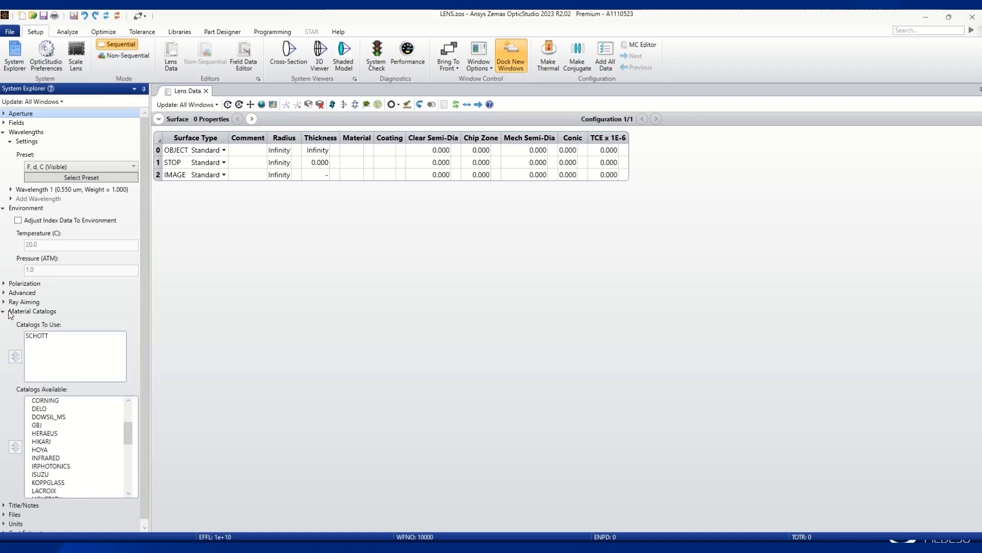
pyautogui.scroll(-2, 61, 441)
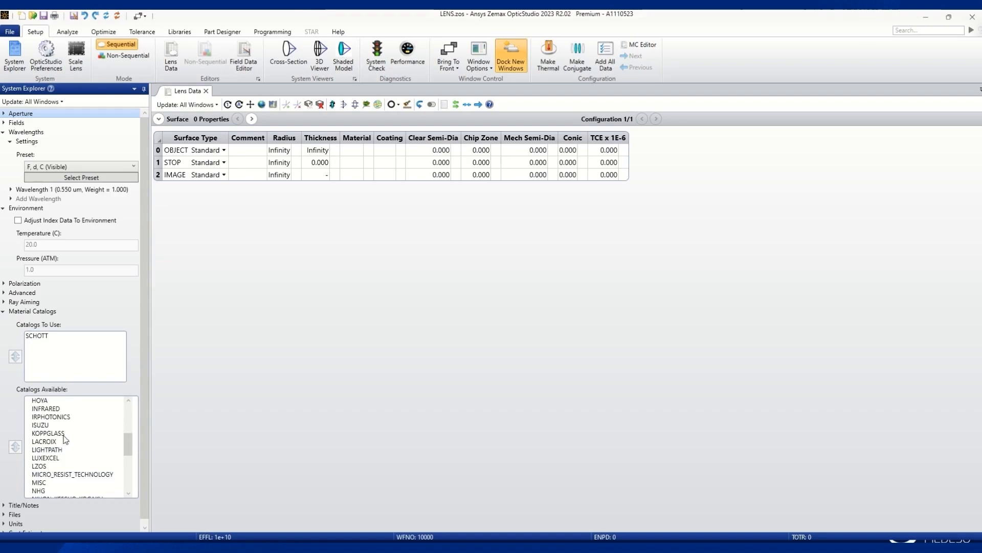
pyautogui.scroll(3, 67, 451)
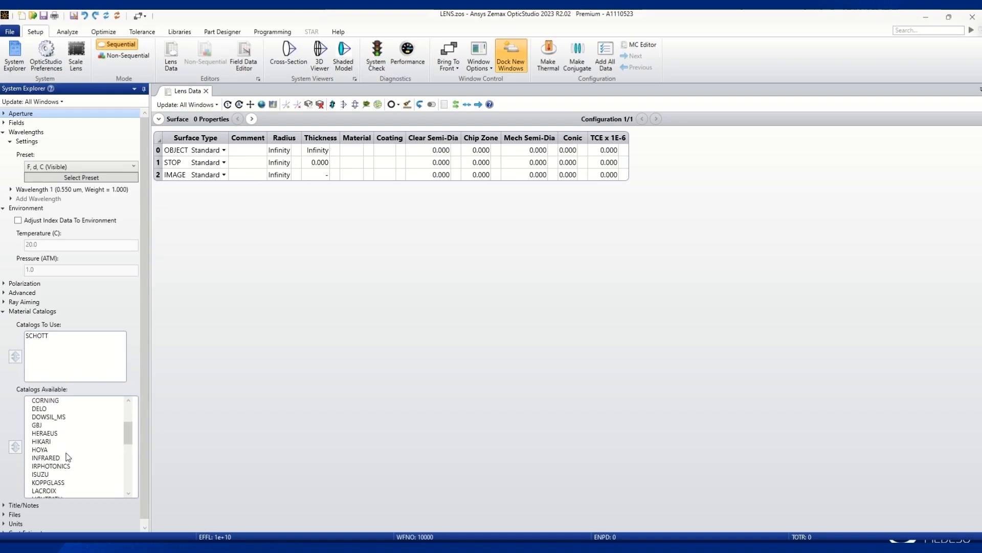
pyautogui.scroll(1, 73, 463)
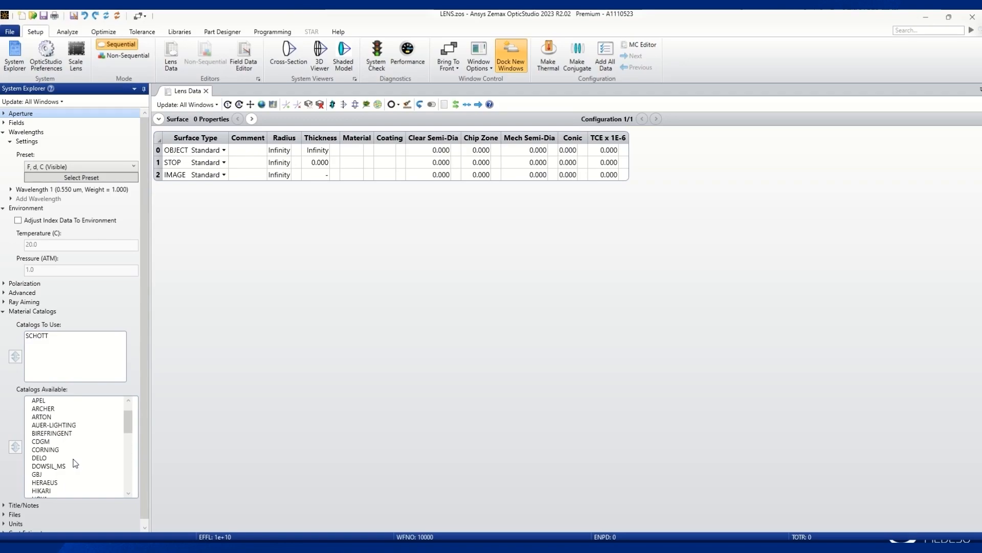
pyautogui.scroll(-1, 75, 462)
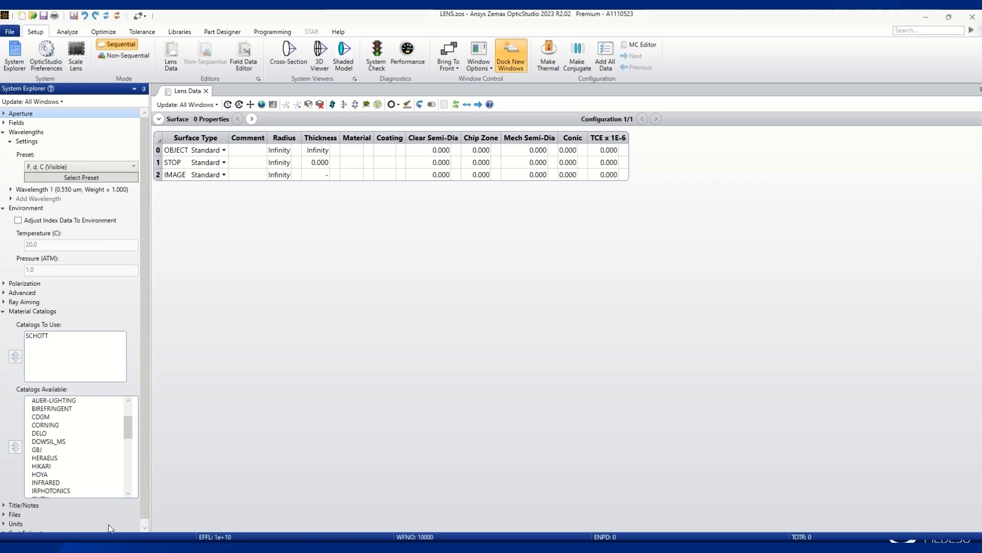
pyautogui.click(4, 523)
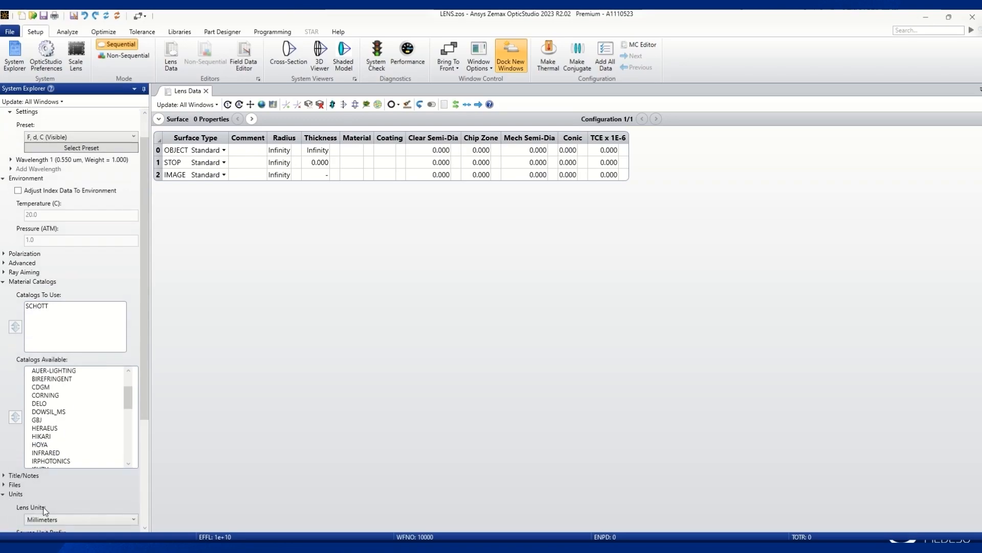
pyautogui.scroll(-2, 46, 511)
pyautogui.scroll(-2, 62, 472)
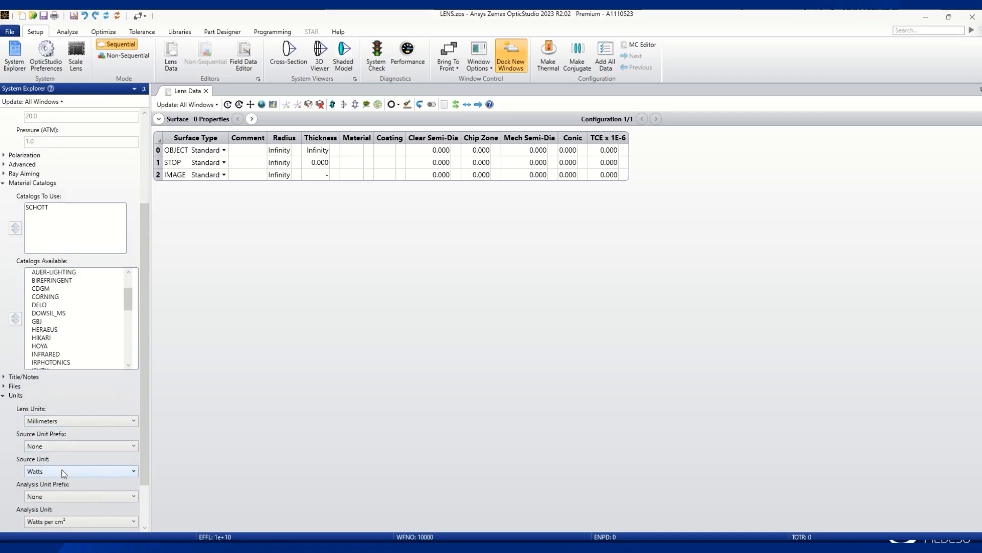
pyautogui.scroll(-1, 74, 457)
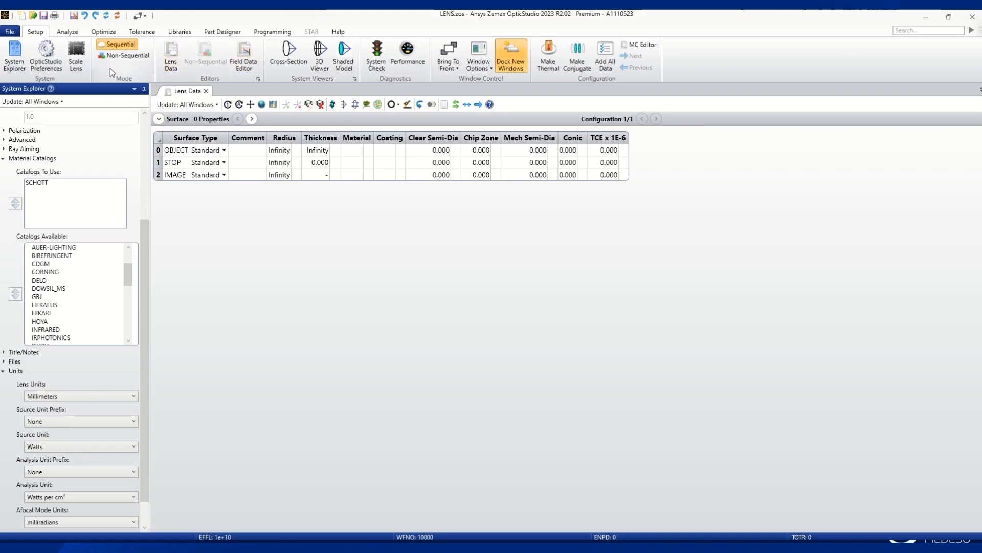
# Browse the Analyze, Optimize, Tolerance and Libraries tool sets.
pyautogui.click(67, 33)
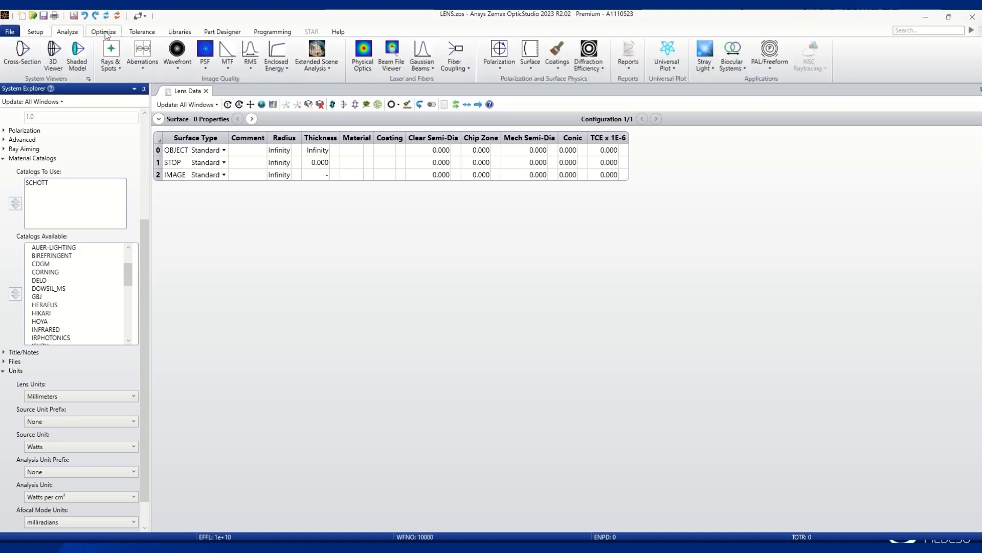
pyautogui.click(105, 33)
pyautogui.click(133, 33)
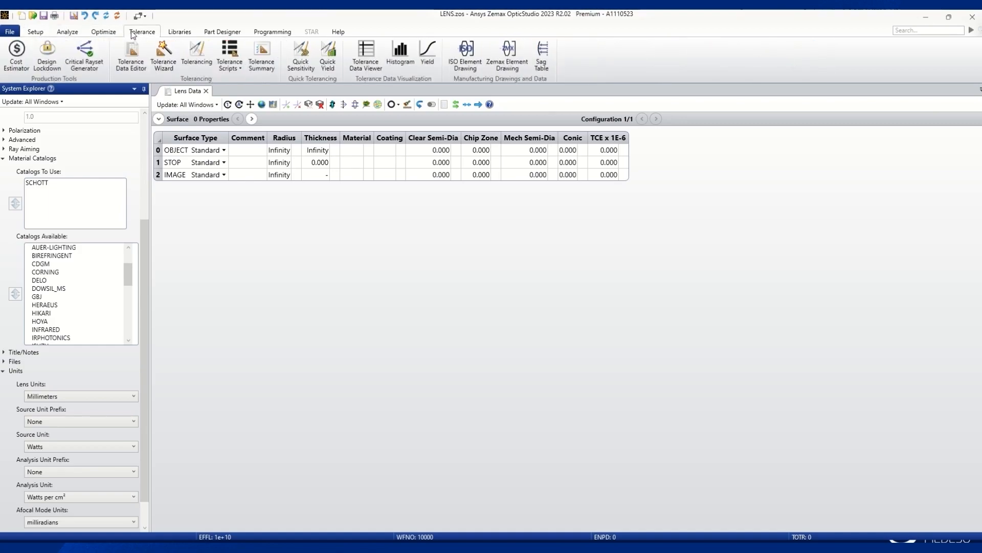
pyautogui.click(172, 33)
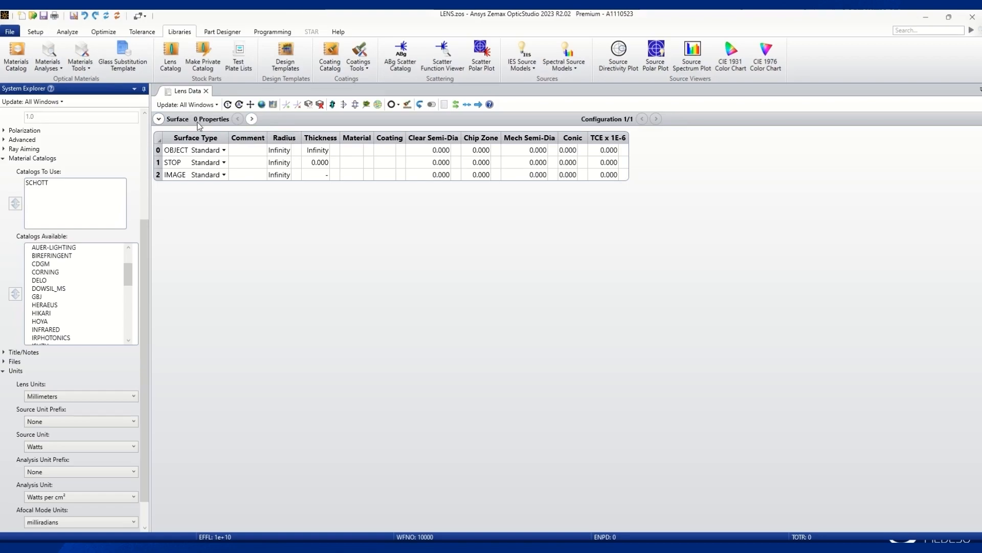
pyautogui.click(37, 34)
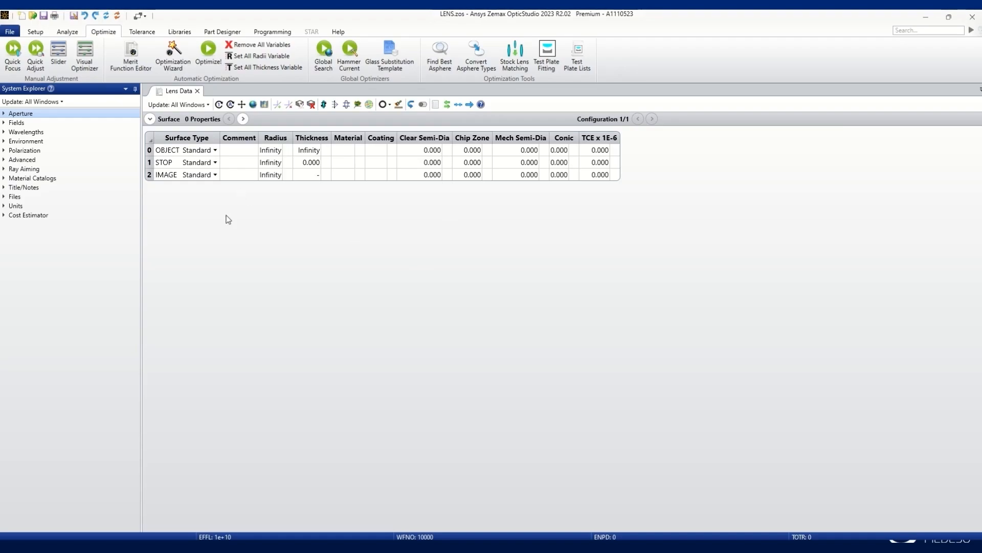
# Set the entrance pupil diameter aperture value to 20.
pyautogui.click(19, 114)
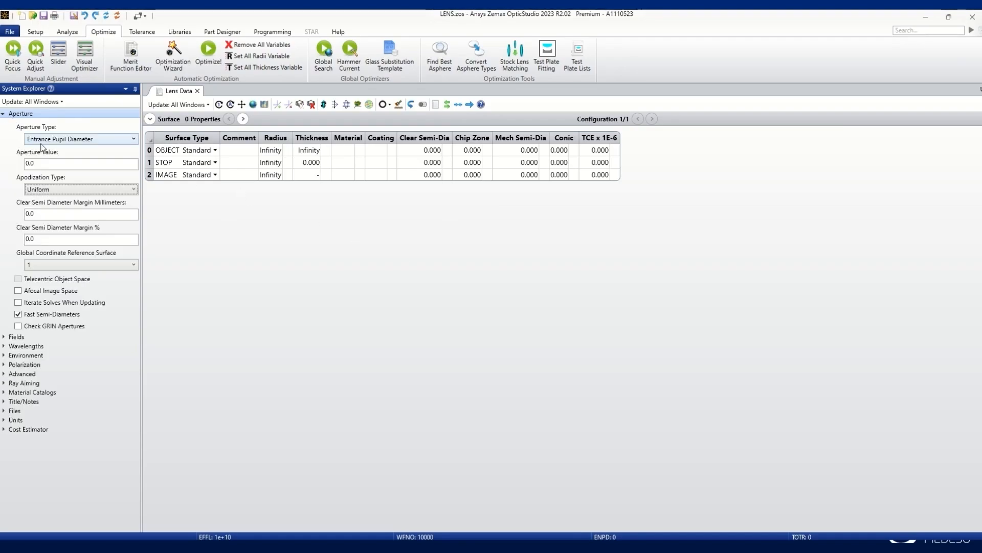
pyautogui.moveTo(47, 163); pyautogui.dragTo(25, 162)
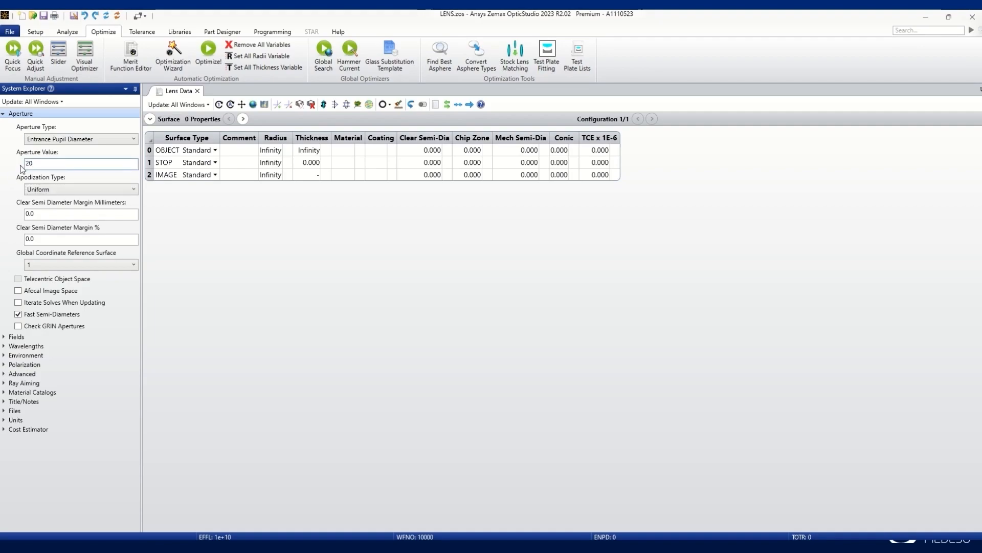
# Apply the d (0.587) wavelength preset in the wavelength settings.
pyautogui.click(4, 337)
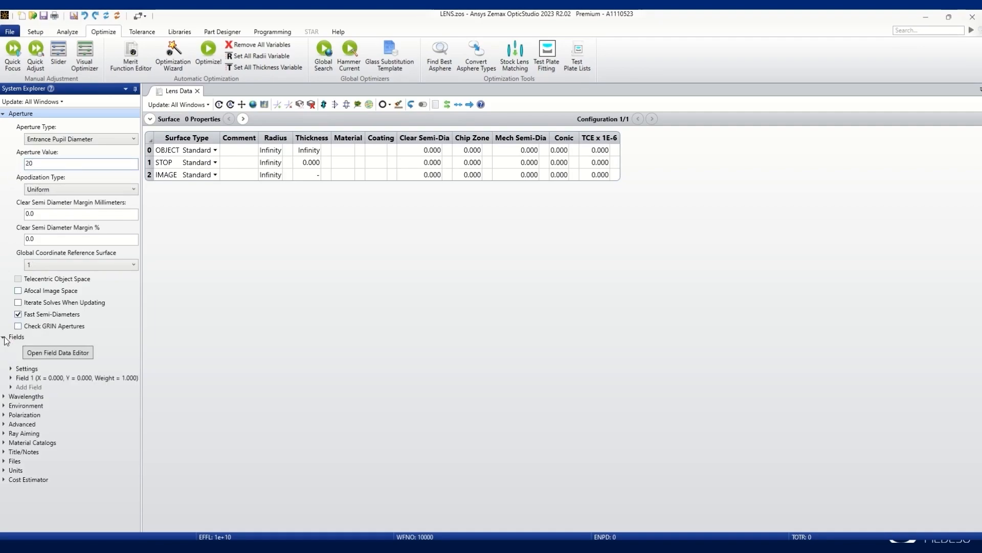
pyautogui.click(11, 368)
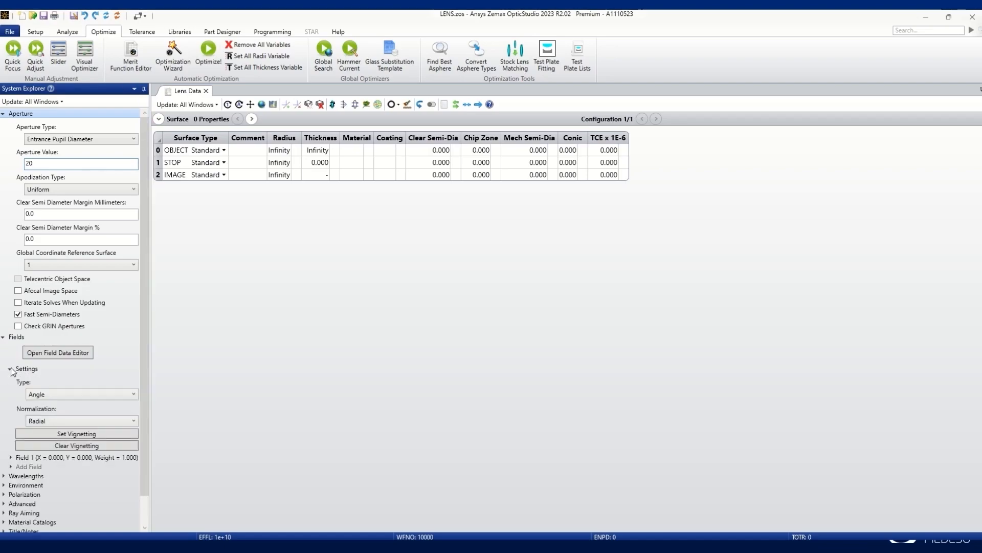
pyautogui.scroll(-2, 46, 451)
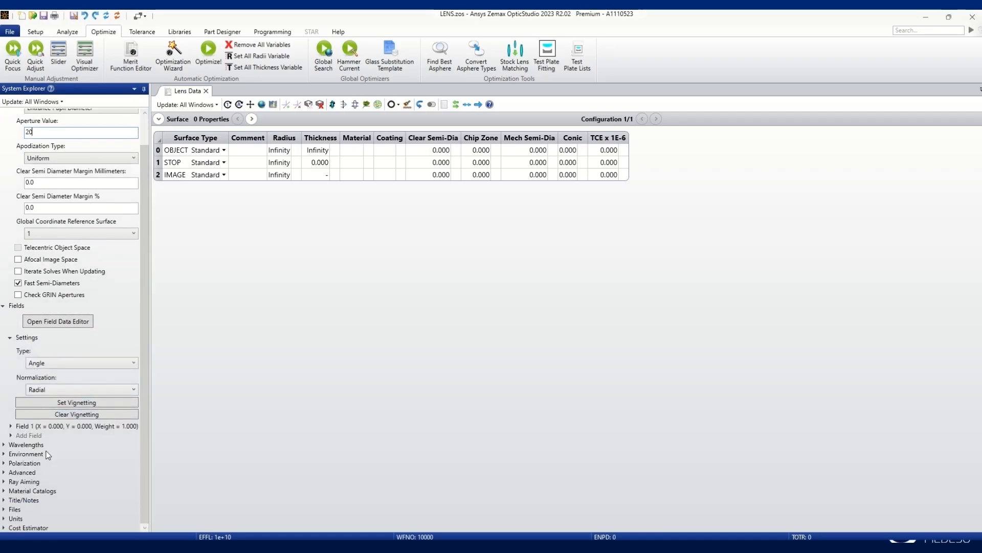
pyautogui.click(5, 446)
pyautogui.scroll(-3, 12, 430)
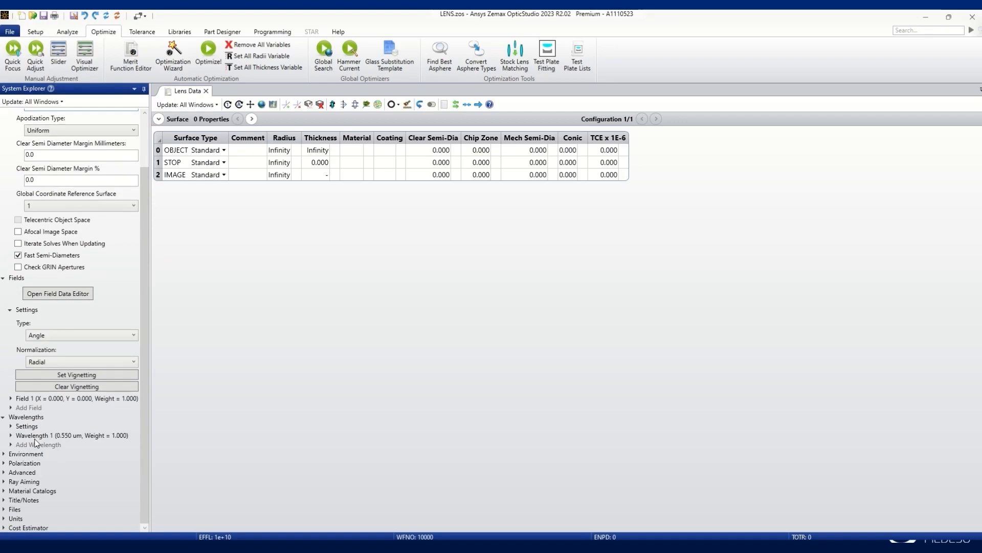
pyautogui.click(41, 431)
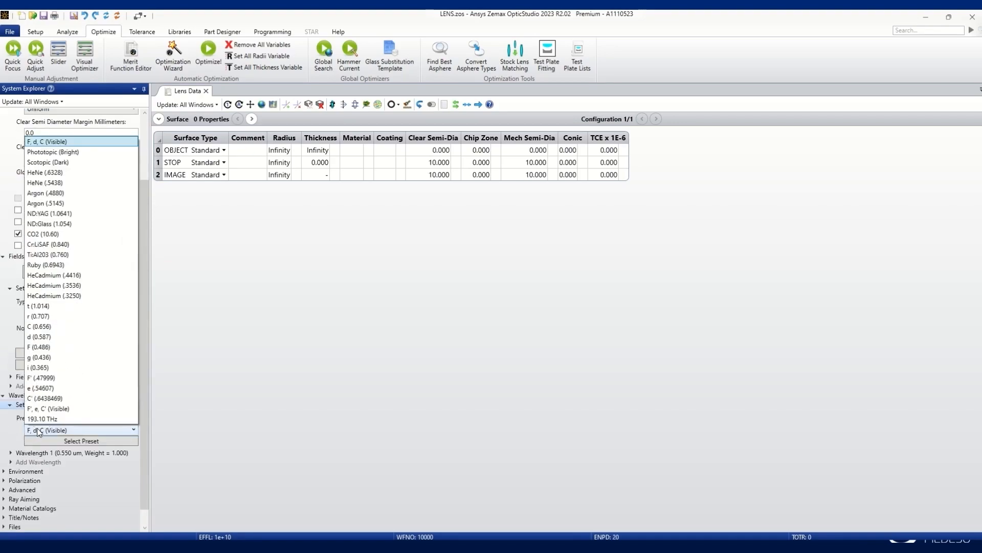
pyautogui.click(58, 336)
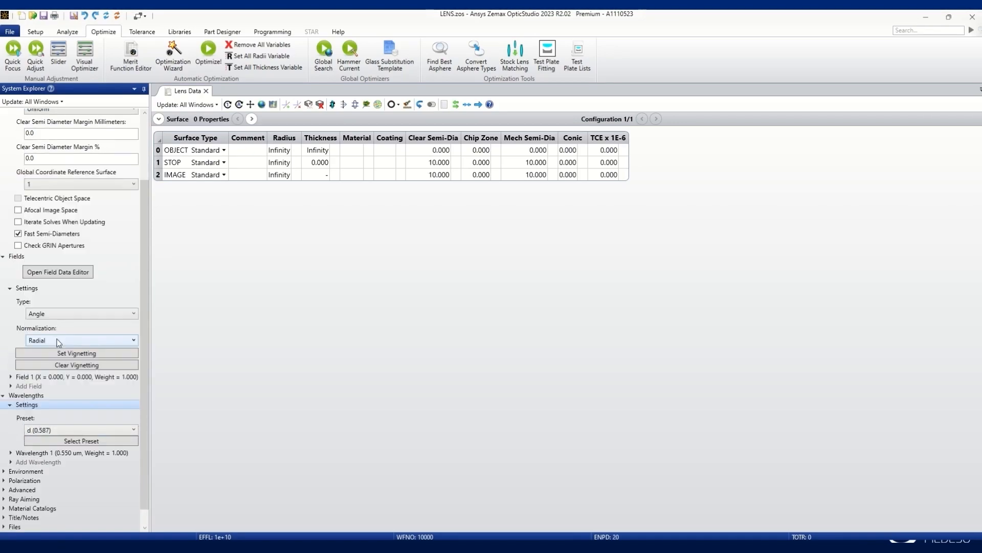
pyautogui.click(52, 441)
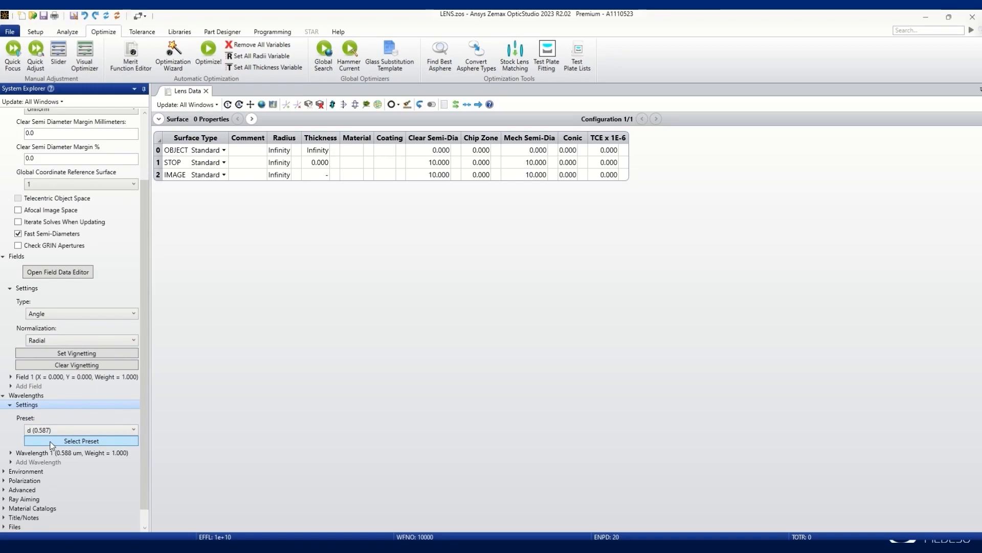
# Expand the Material Catalogs settings to review the catalogs in use.
pyautogui.click(3, 510)
pyautogui.scroll(-2, 69, 499)
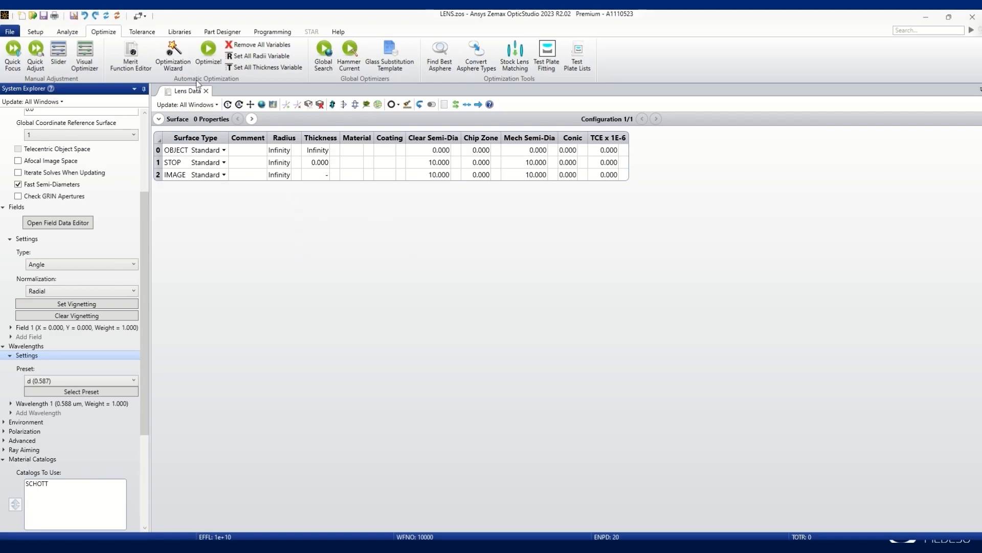
# Open a Cross-Section layout view and dock it beneath the lens data editor.
pyautogui.click(36, 32)
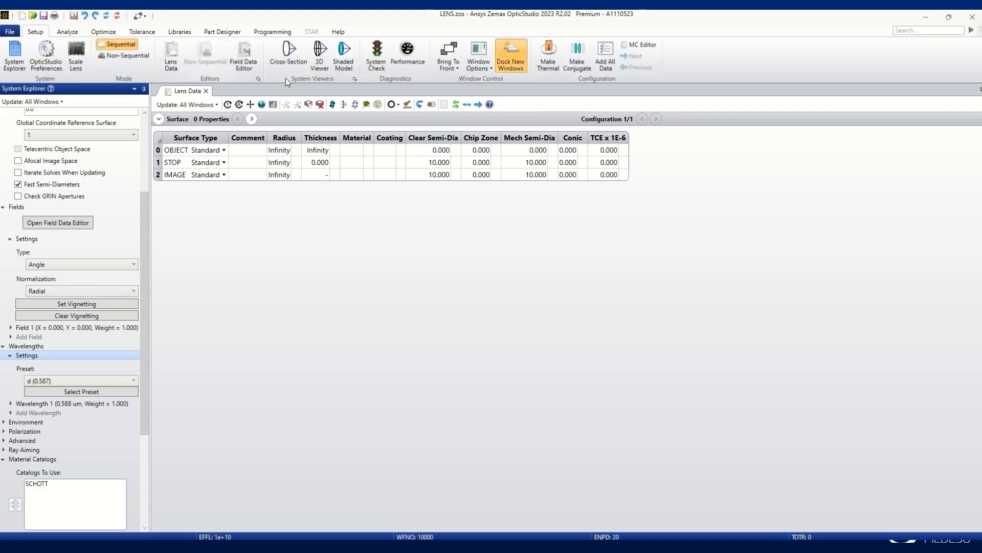
pyautogui.click(290, 59)
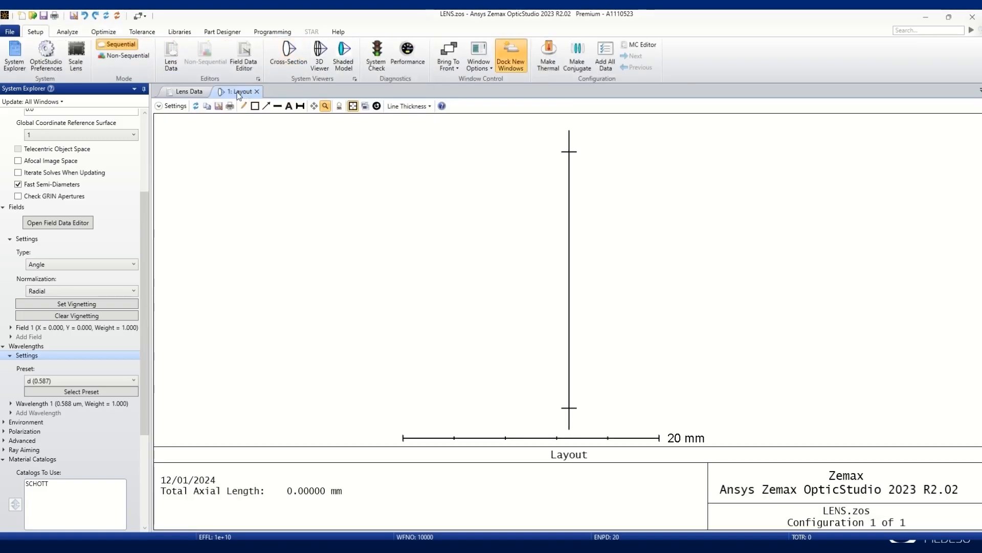
pyautogui.moveTo(238, 95)
pyautogui.mouseDown()
pyautogui.moveTo(455, 322)
pyautogui.moveTo(550, 397)
pyautogui.moveTo(577, 325)
pyautogui.moveTo(563, 325)
pyautogui.mouseUp()
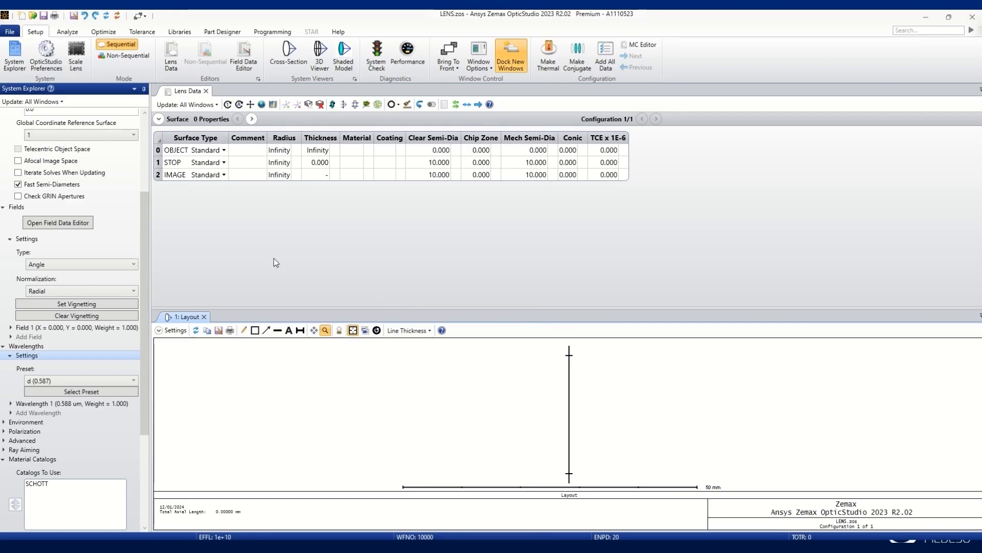
# Insert a new surface after the stop and browse the available surface types for it.
pyautogui.click(188, 163)
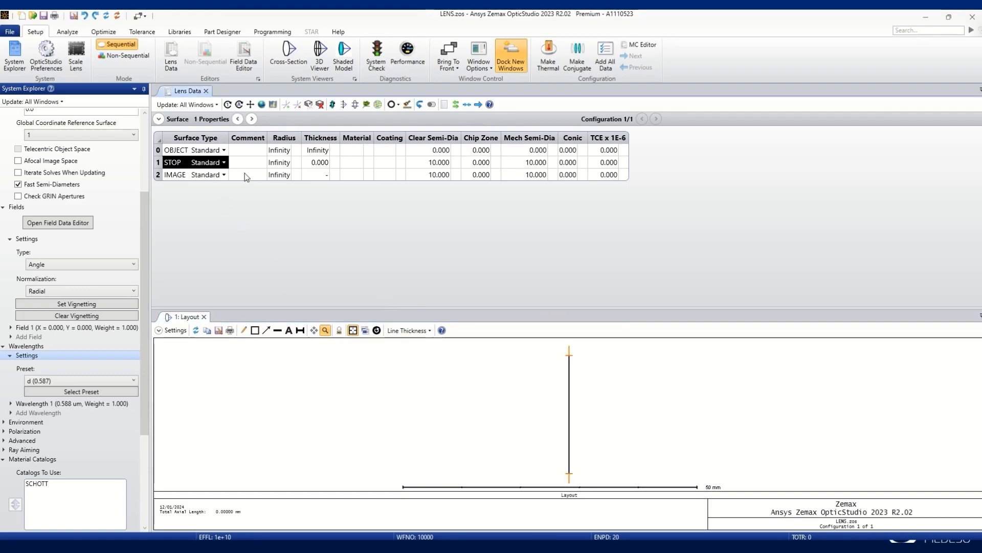
pyautogui.press('ctrl+Insert')
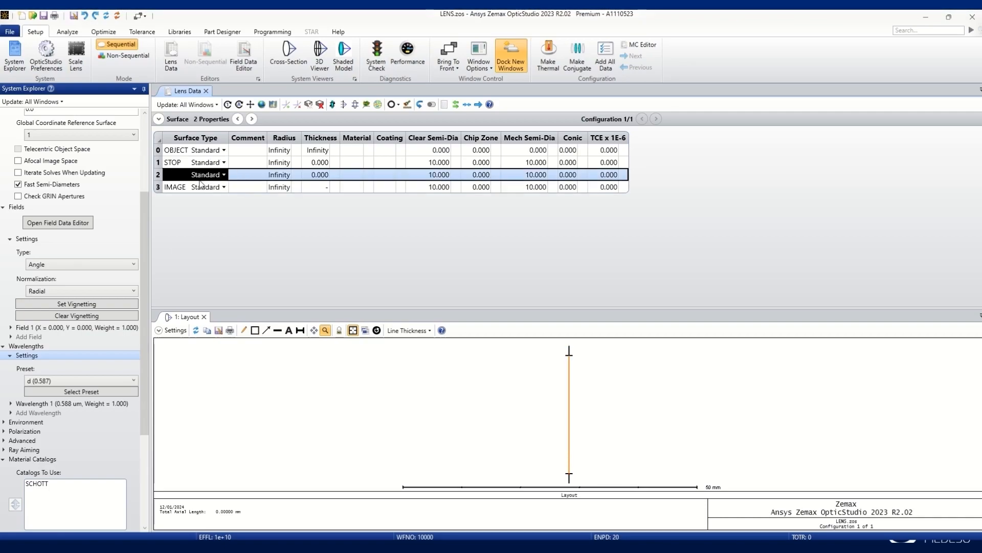
pyautogui.click(224, 175)
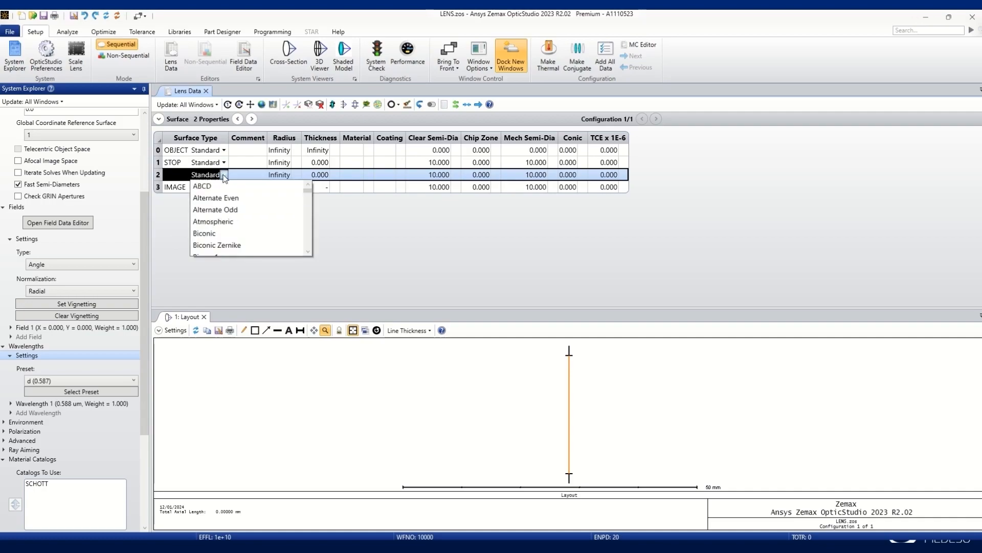
pyautogui.scroll(-1, 240, 206)
pyautogui.scroll(-5, 240, 210)
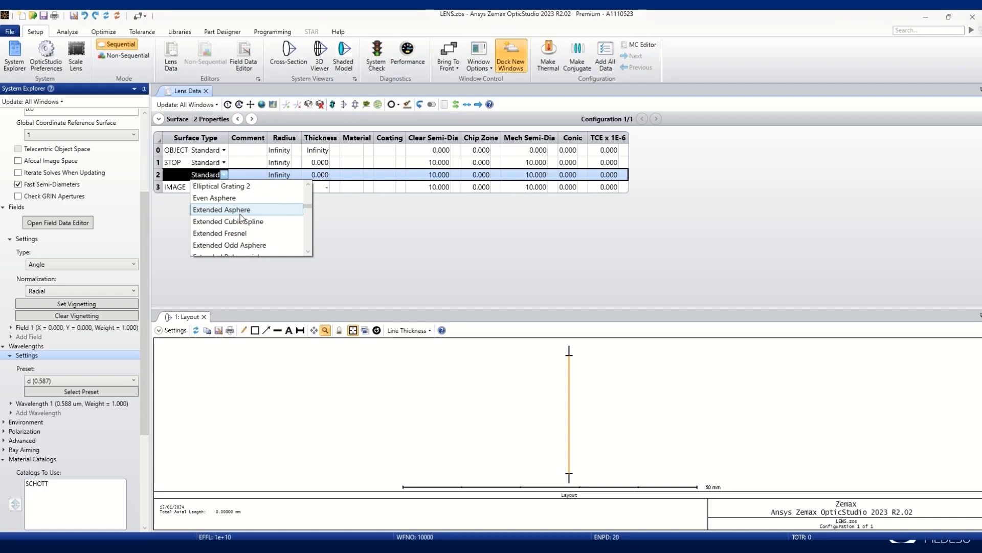
pyautogui.click(419, 254)
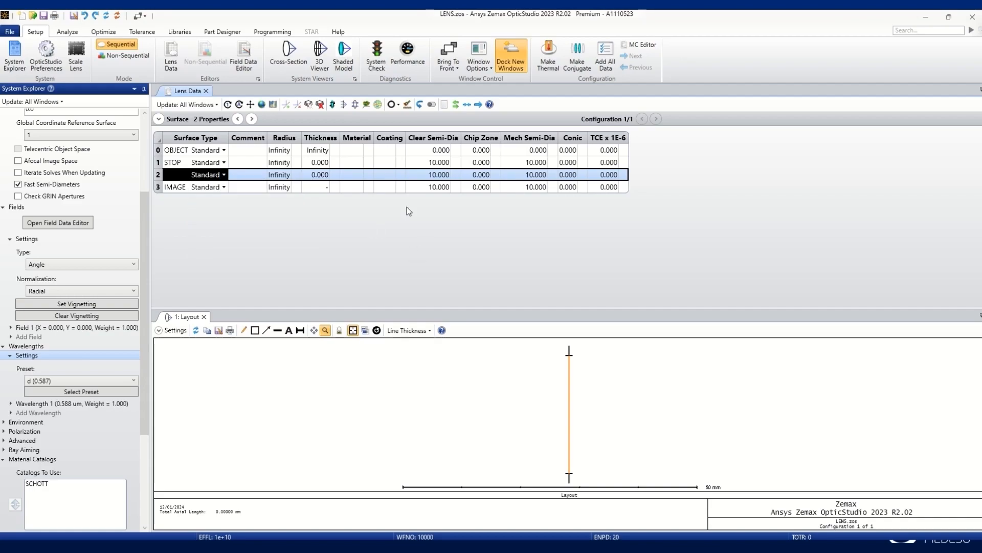
# Open the help for sequential surface types and read the Cubic Spline surface page.
pyautogui.click(335, 36)
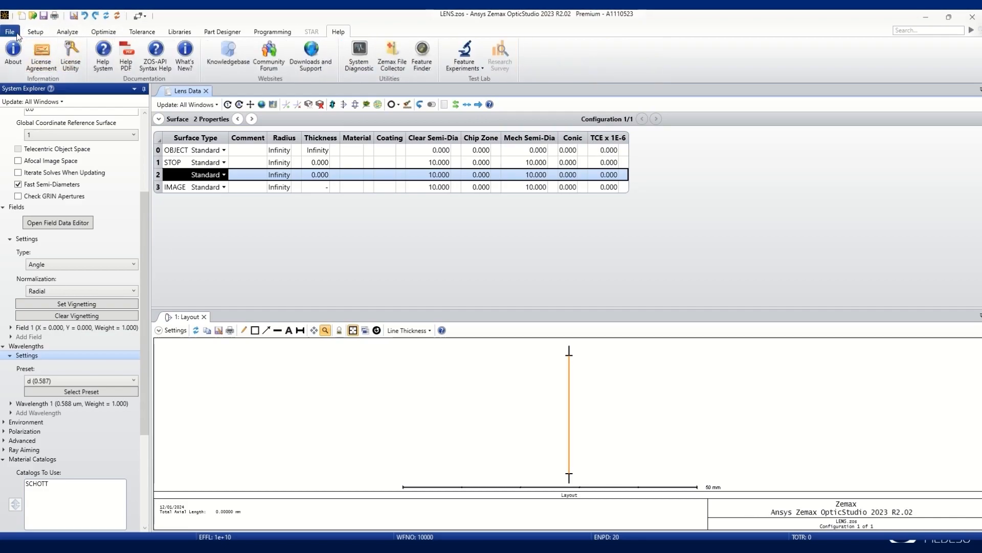
pyautogui.click(34, 32)
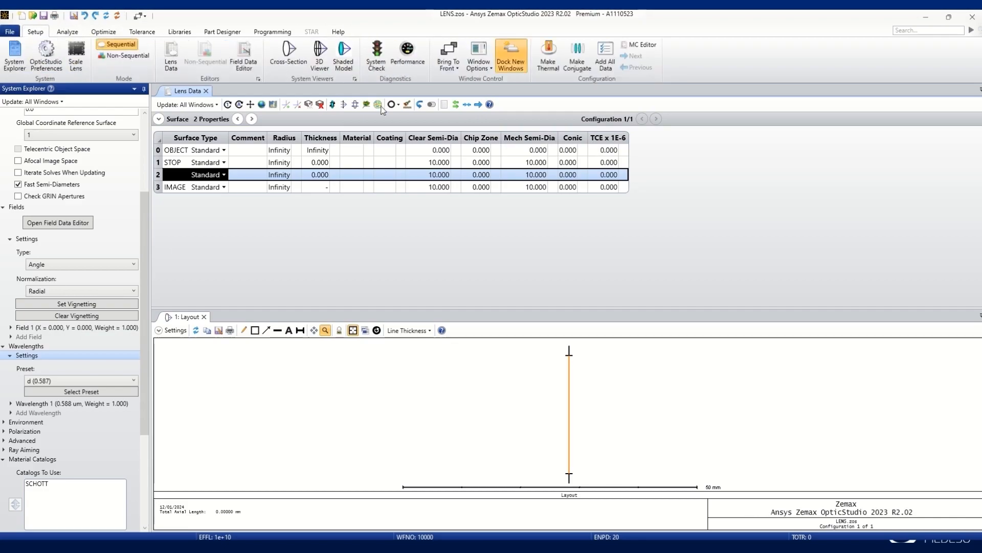
pyautogui.click(491, 104)
pyautogui.moveTo(0, 11); pyautogui.dragTo(396, 107)
pyautogui.click(522, 417)
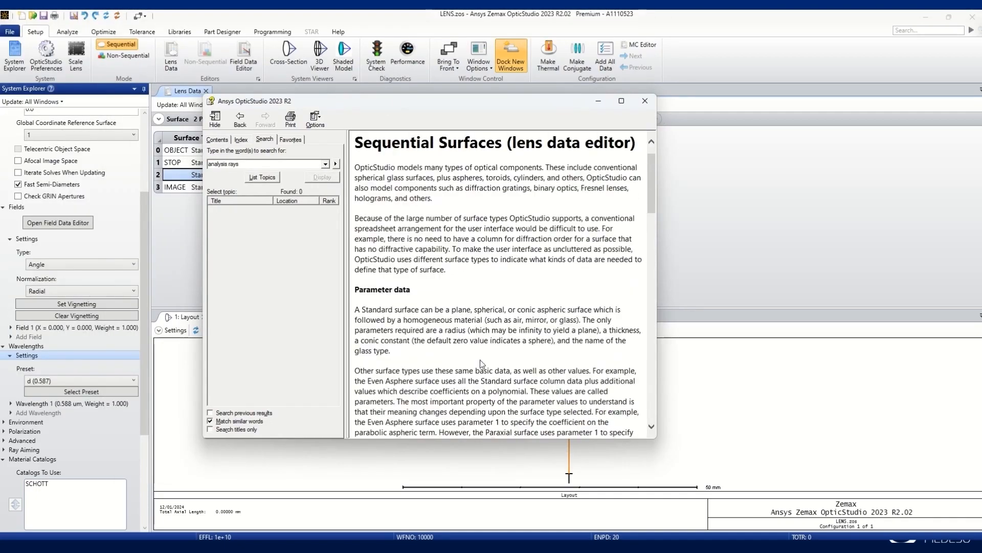
pyautogui.scroll(-15, 482, 364)
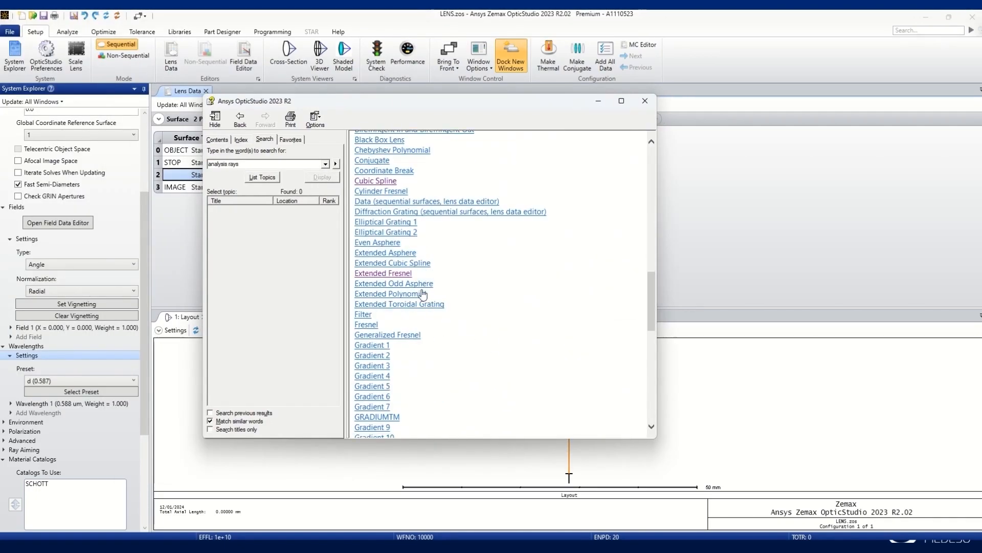
pyautogui.scroll(3, 422, 294)
pyautogui.click(382, 275)
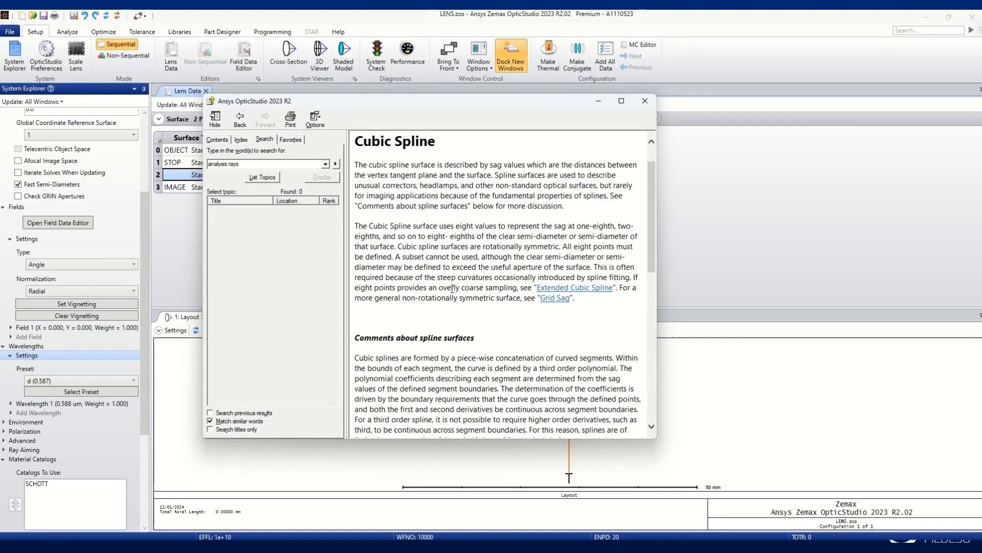
pyautogui.scroll(-10, 452, 288)
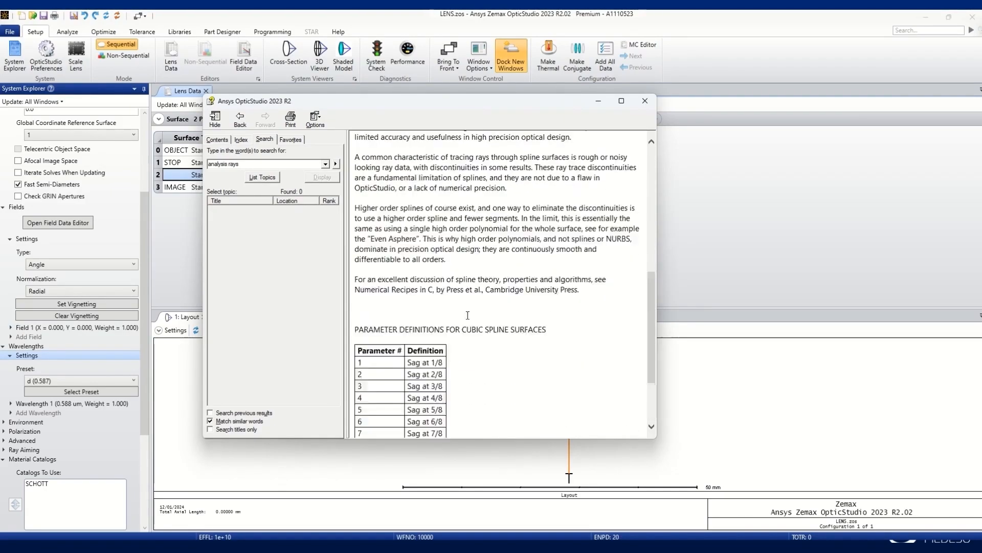
pyautogui.scroll(10, 468, 314)
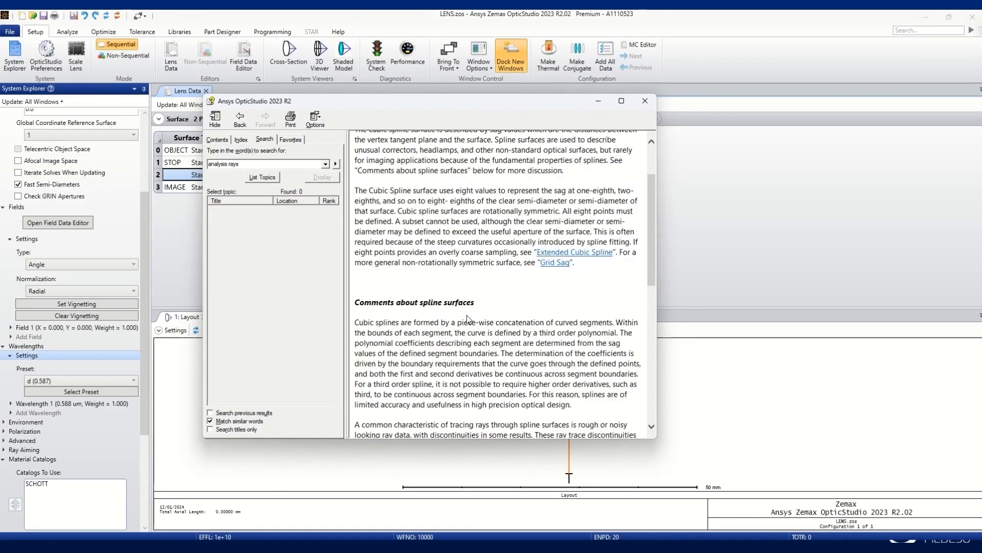
pyautogui.click(652, 101)
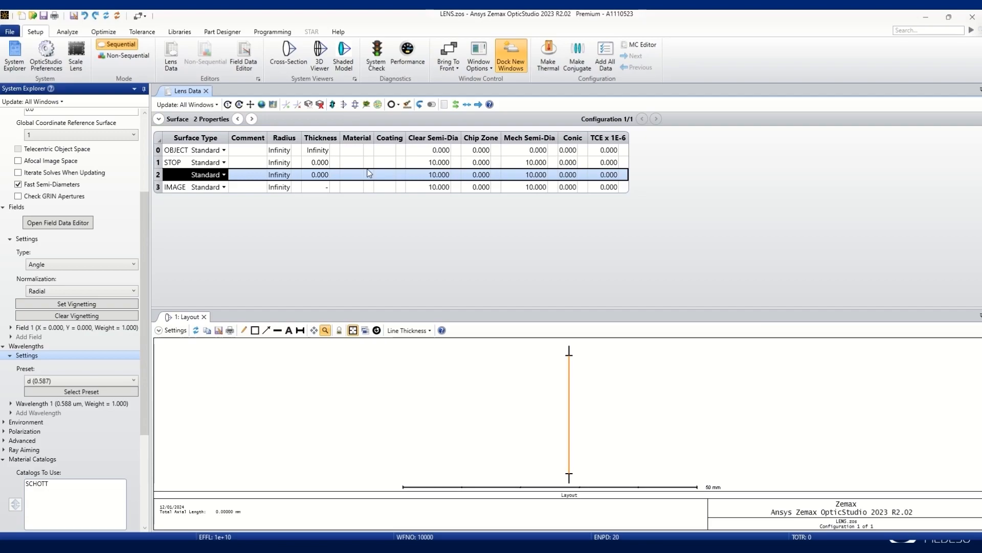
# Set the stop surface's radius to 100, thickness to 10 and material to N-BK7.
pyautogui.click(279, 162)
pyautogui.write('100')
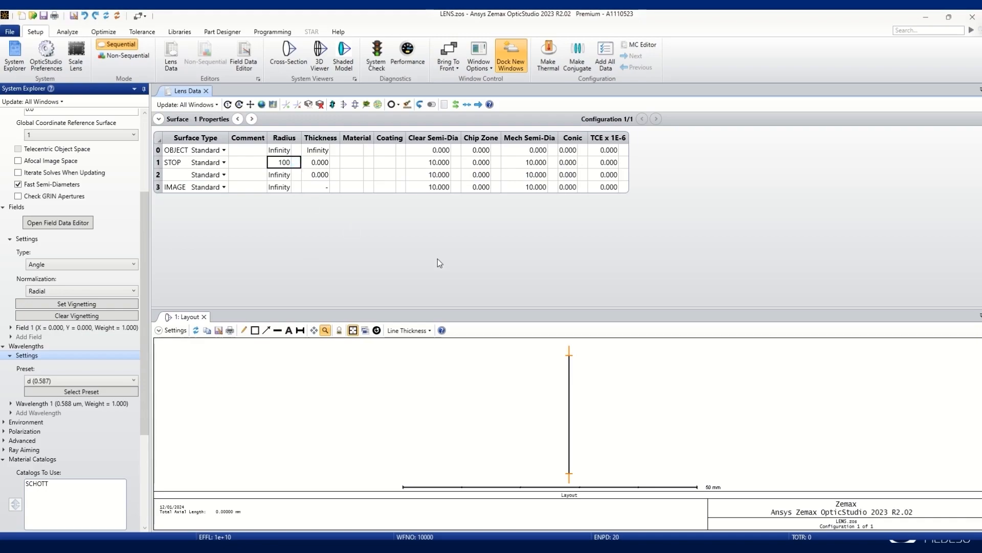
pyautogui.press('Tab')
pyautogui.write('10')
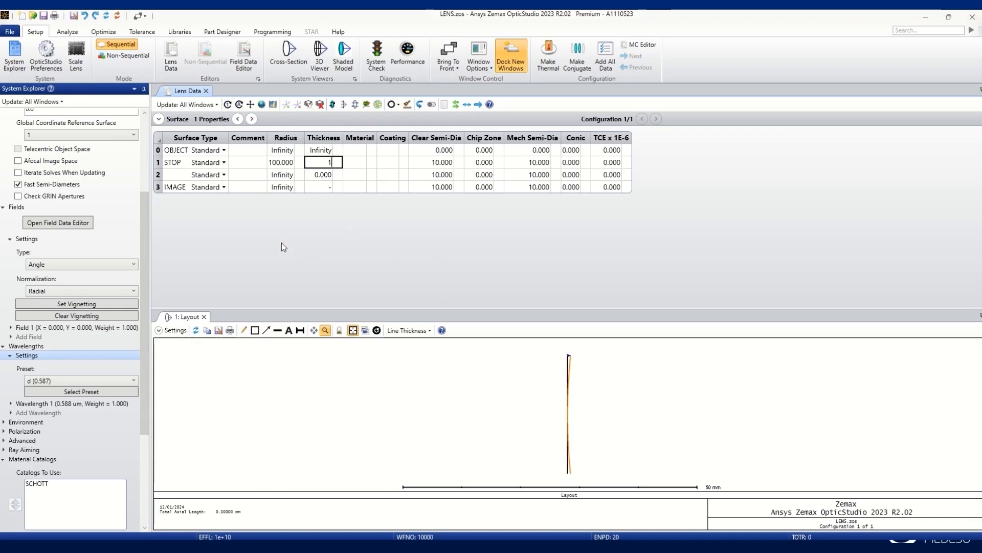
pyautogui.press('Tab')
pyautogui.write('N-BK7')
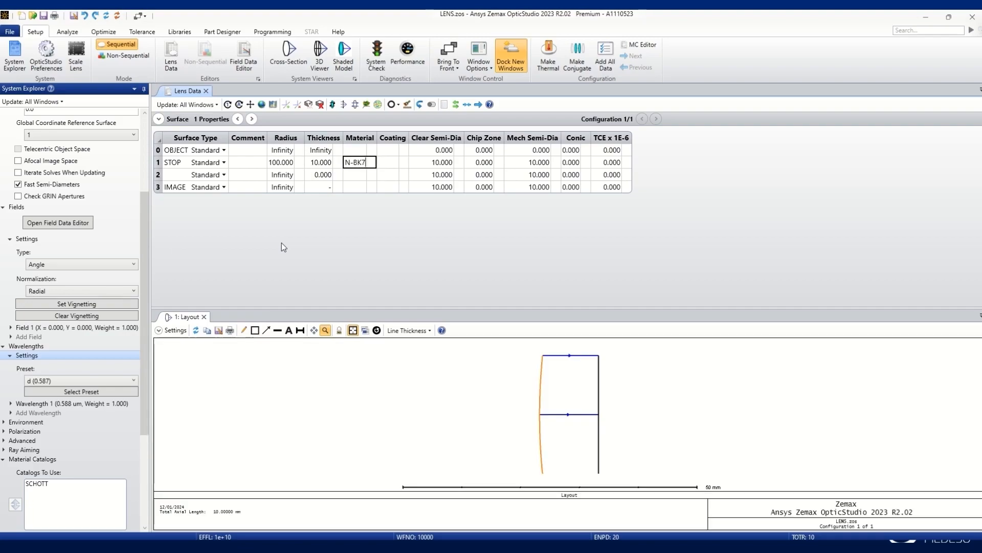
pyautogui.press('Return')
# Set surface 2's radius to -100 and its thickness to 50.
pyautogui.press('Left')
pyautogui.press('Left')
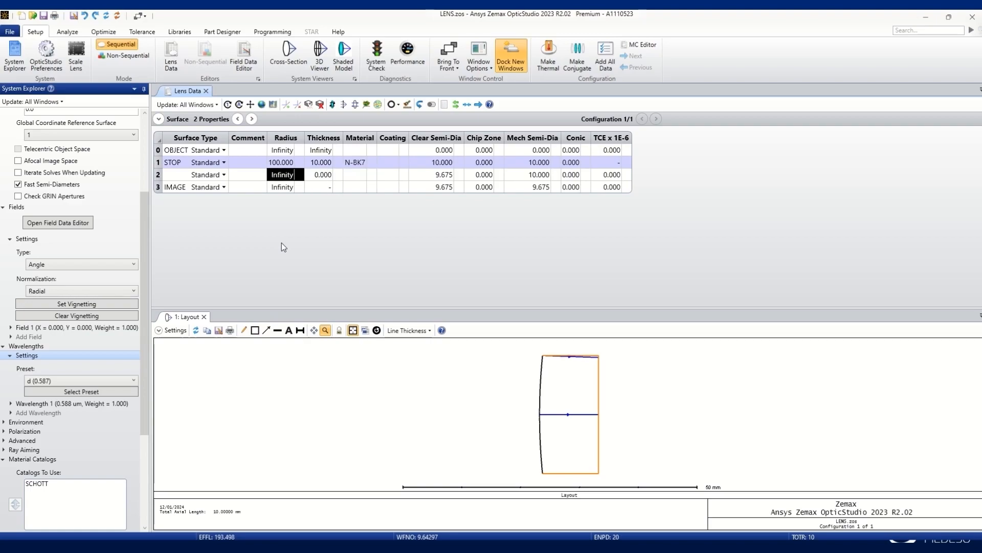
pyautogui.write('-100')
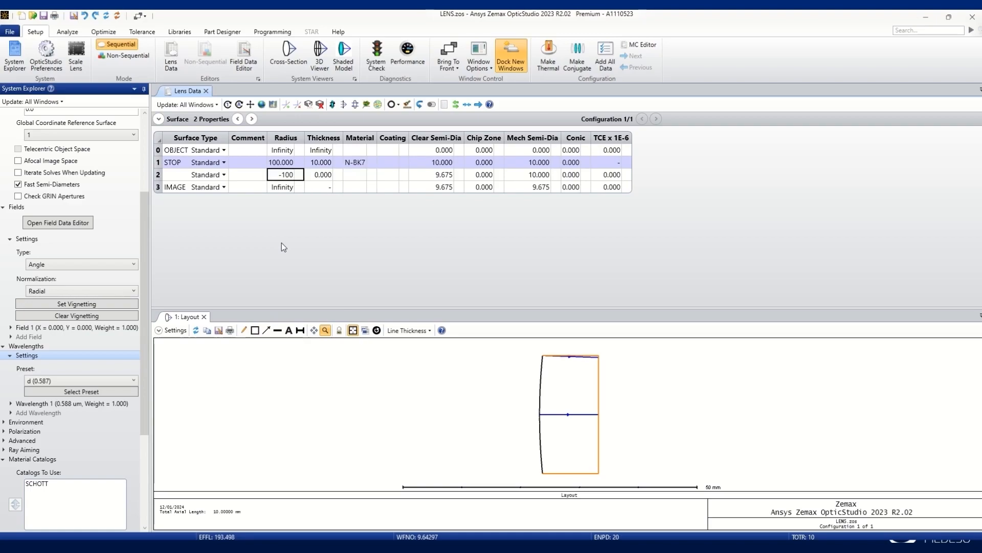
pyautogui.press('Tab')
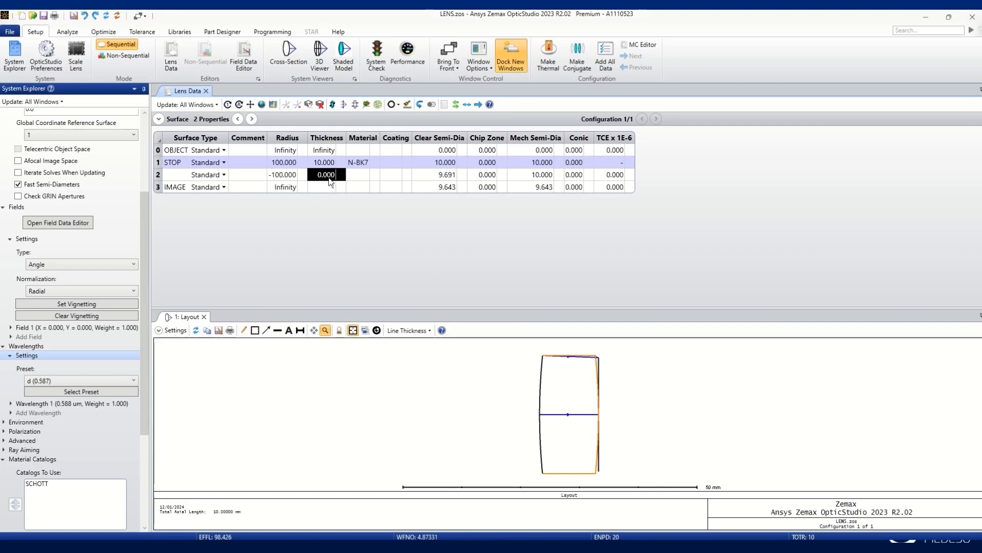
pyautogui.write('50')
pyautogui.press('Return')
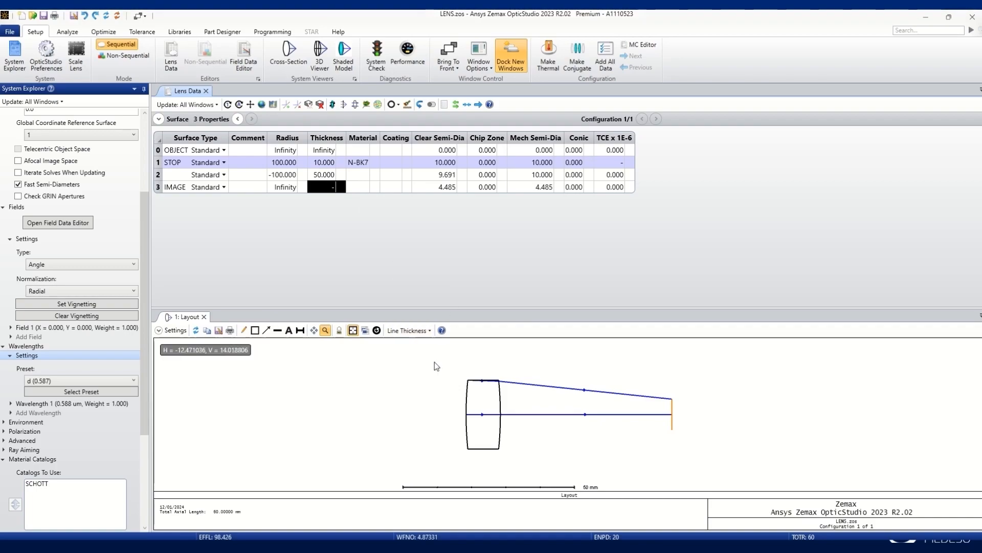
# Open a Surface Sag Cross Section analysis, enlarge it to examine the sag curve, then close it.
pyautogui.click(67, 31)
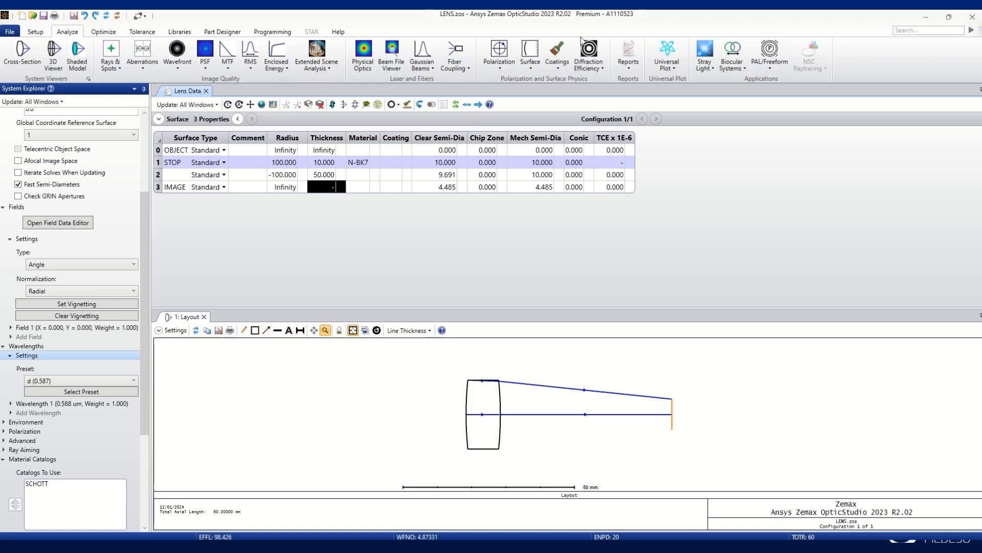
pyautogui.click(530, 67)
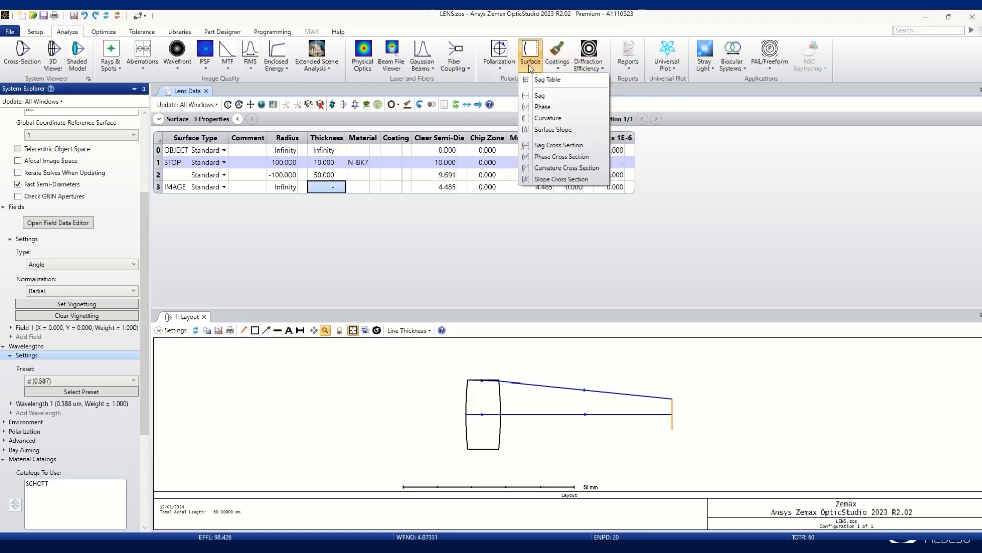
pyautogui.click(553, 146)
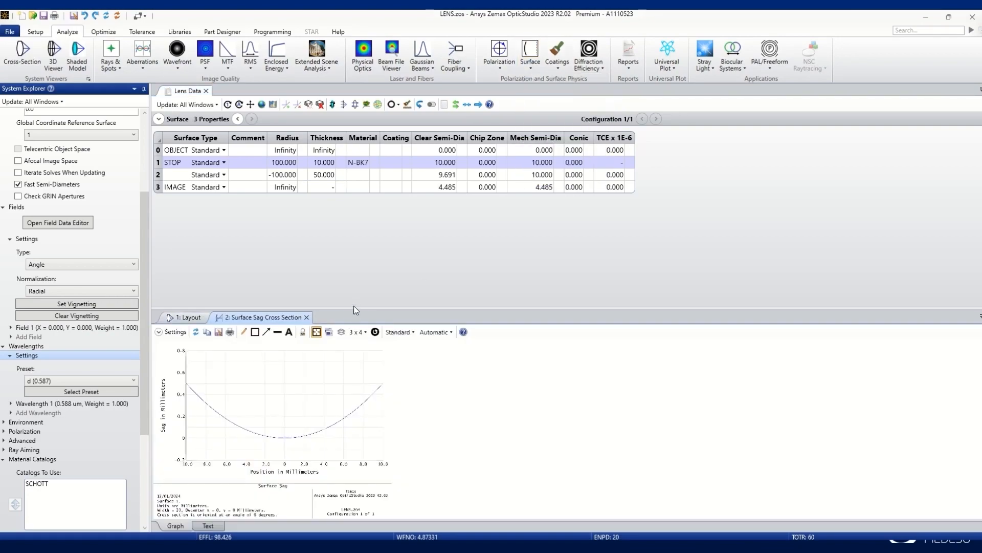
pyautogui.moveTo(354, 309); pyautogui.dragTo(354, 247)
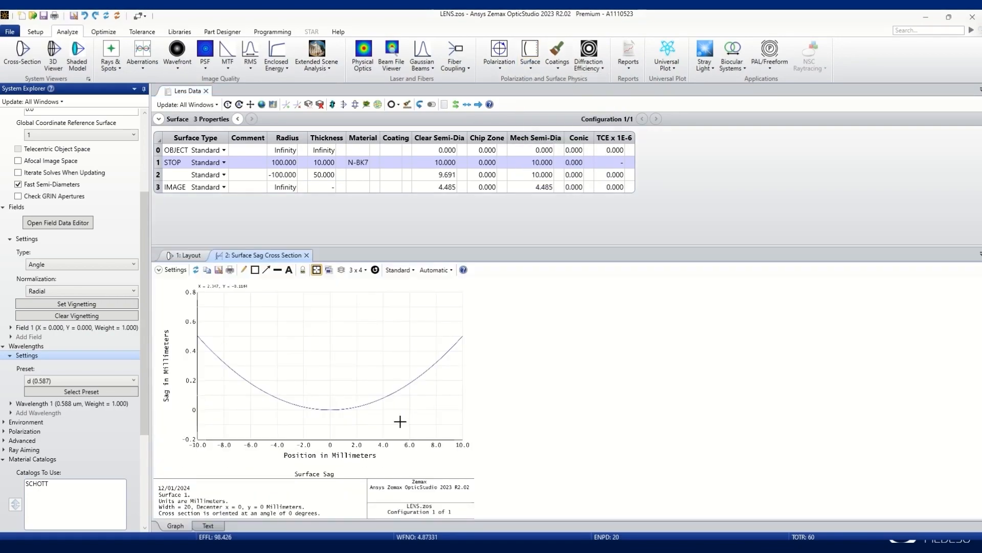
pyautogui.click(166, 272)
pyautogui.click(166, 273)
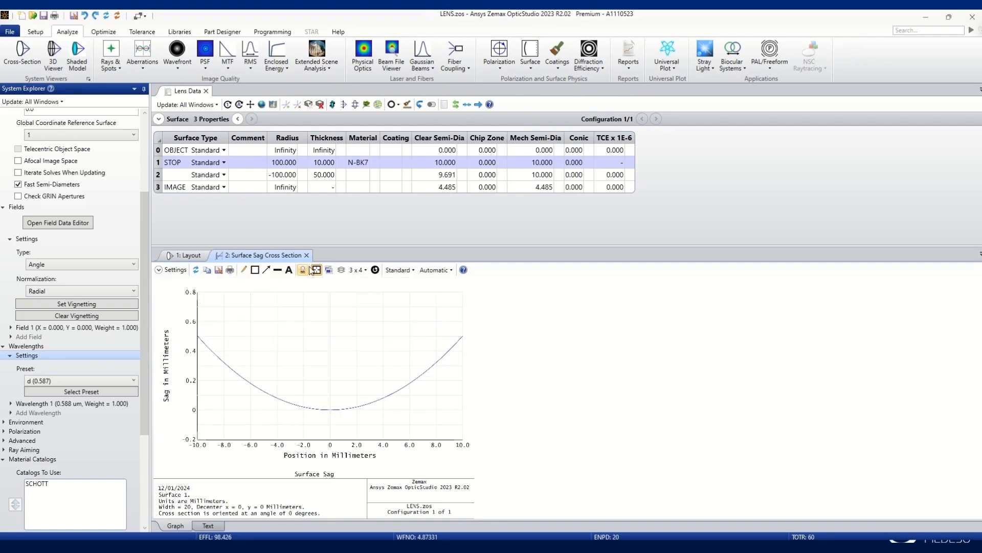
pyautogui.click(306, 255)
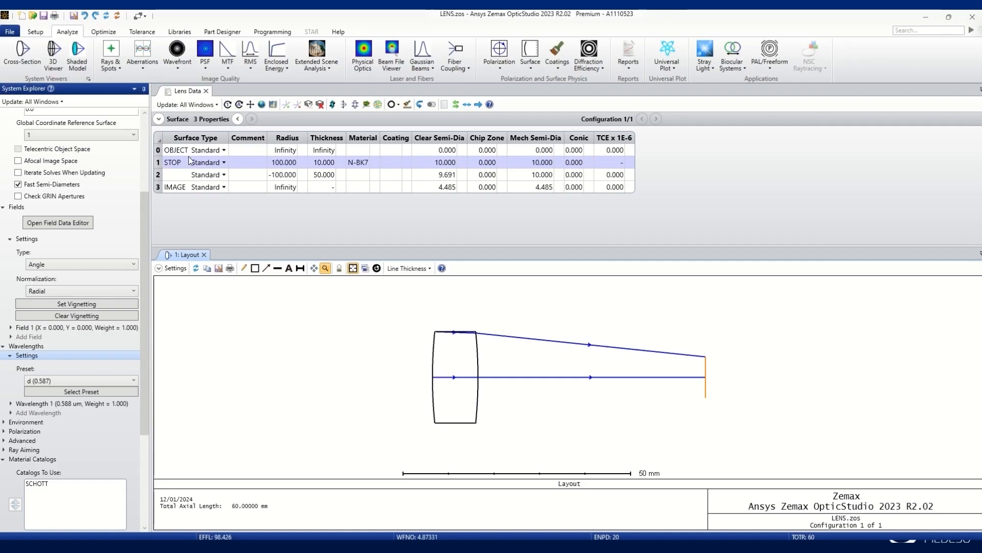
# Insert a new surface before the lens and set its thickness to 50.
pyautogui.click(195, 162)
pyautogui.press('Insert')
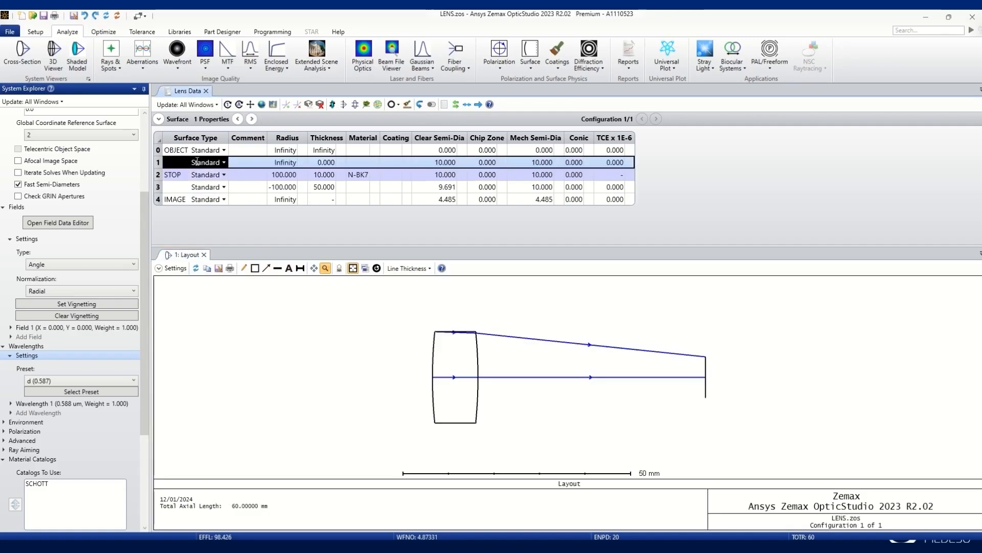
pyautogui.click(318, 163)
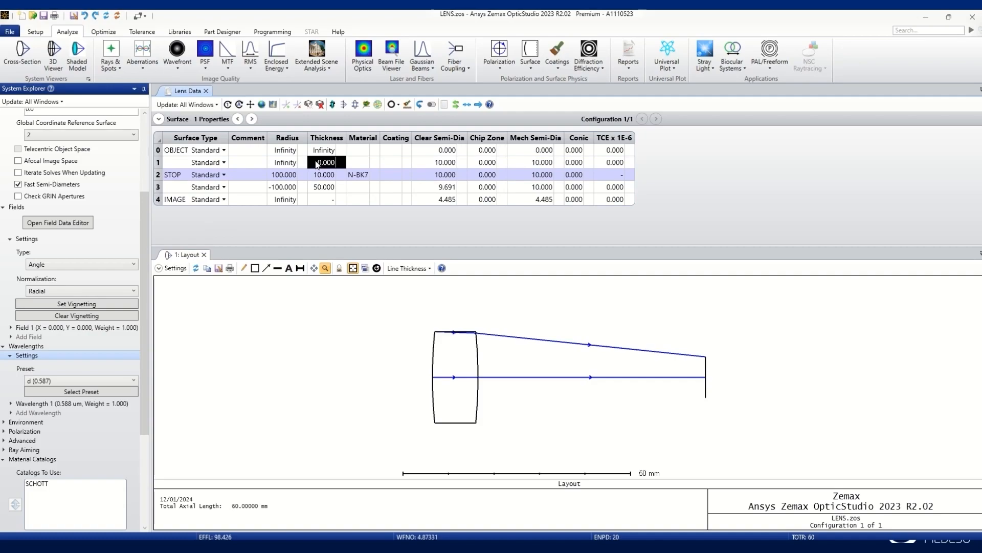
pyautogui.write('50')
pyautogui.press('Return')
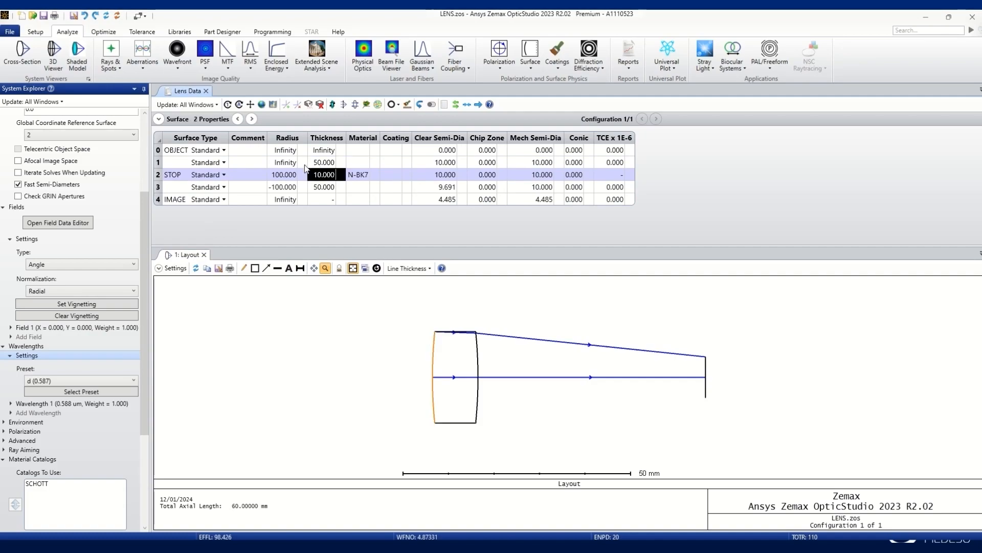
# Make the new surface 1 the aperture stop through its surface properties.
pyautogui.click(200, 163)
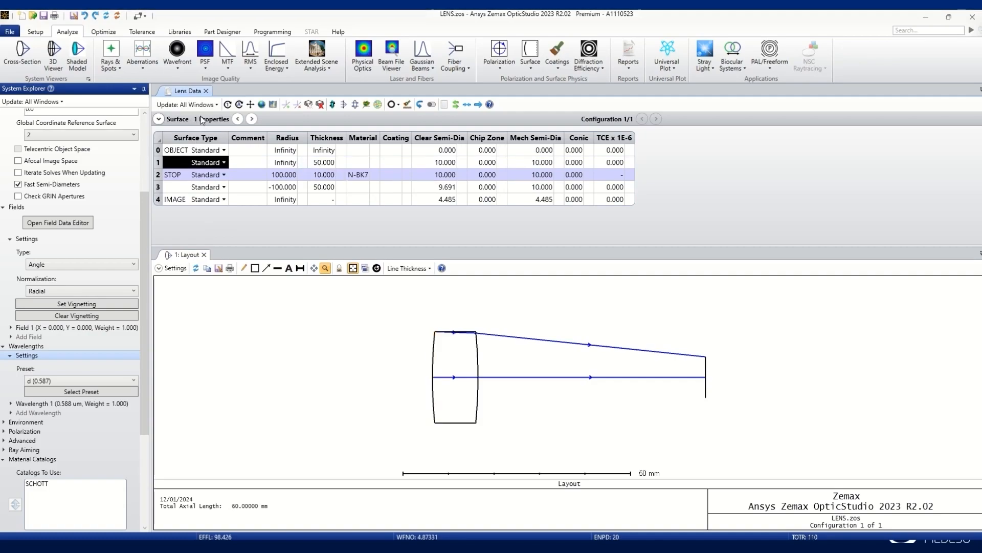
pyautogui.click(160, 119)
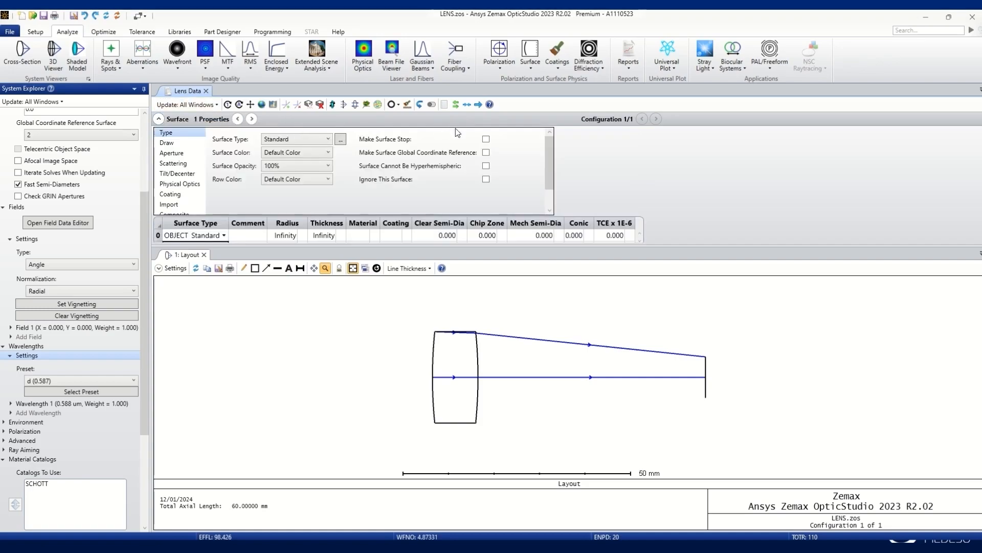
pyautogui.click(159, 118)
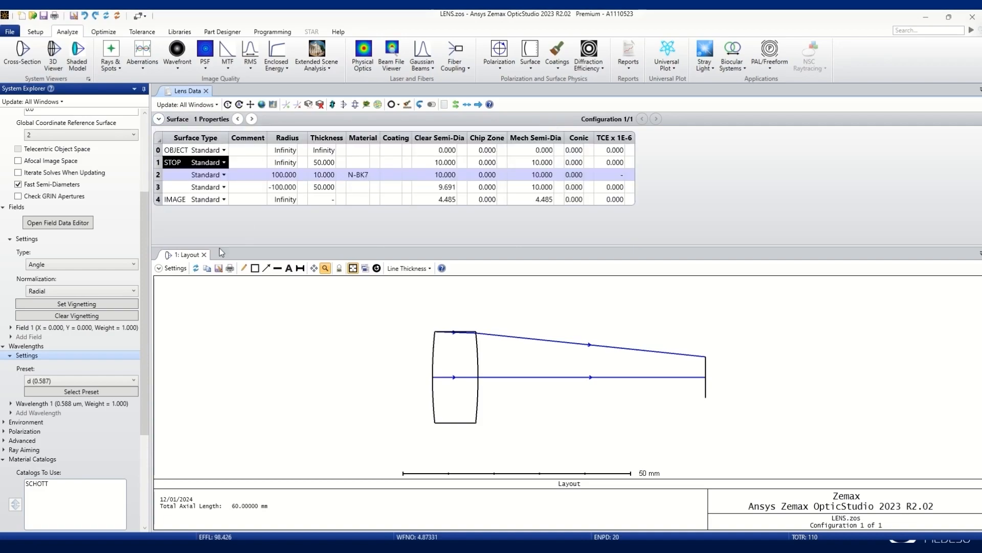
# Set the layout's first surface to 1 and turn off Marginal And Chief Only to show all rays.
pyautogui.click(170, 269)
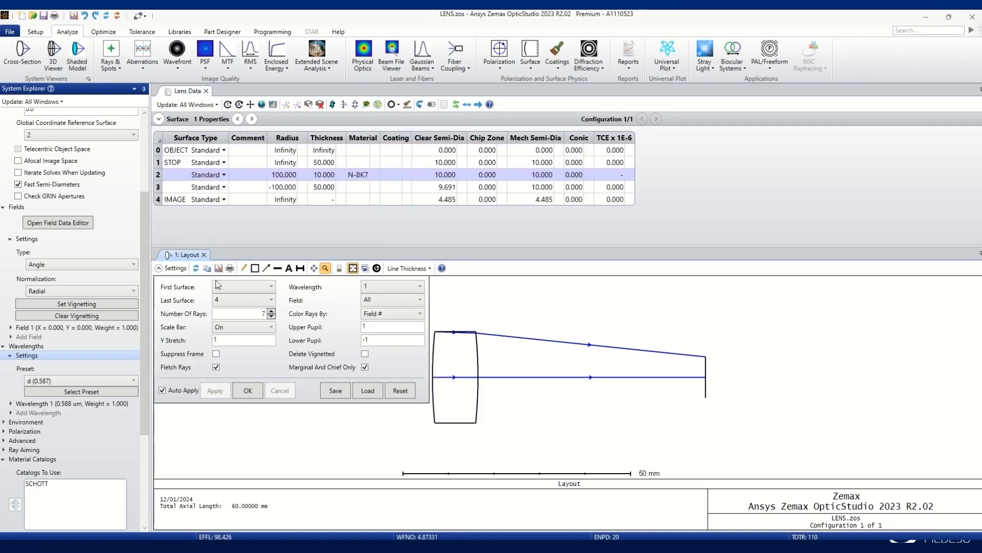
pyautogui.click(231, 287)
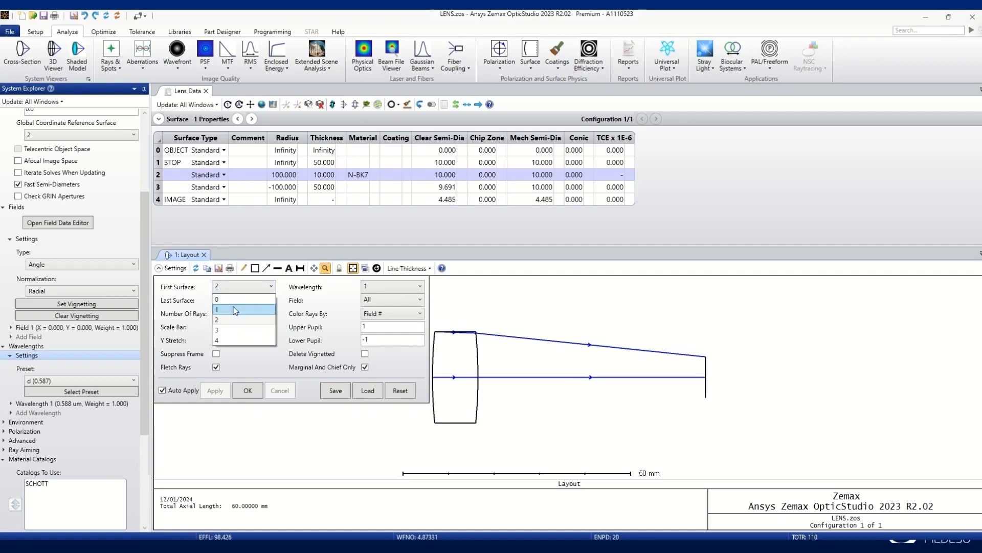
pyautogui.click(234, 305)
pyautogui.click(364, 366)
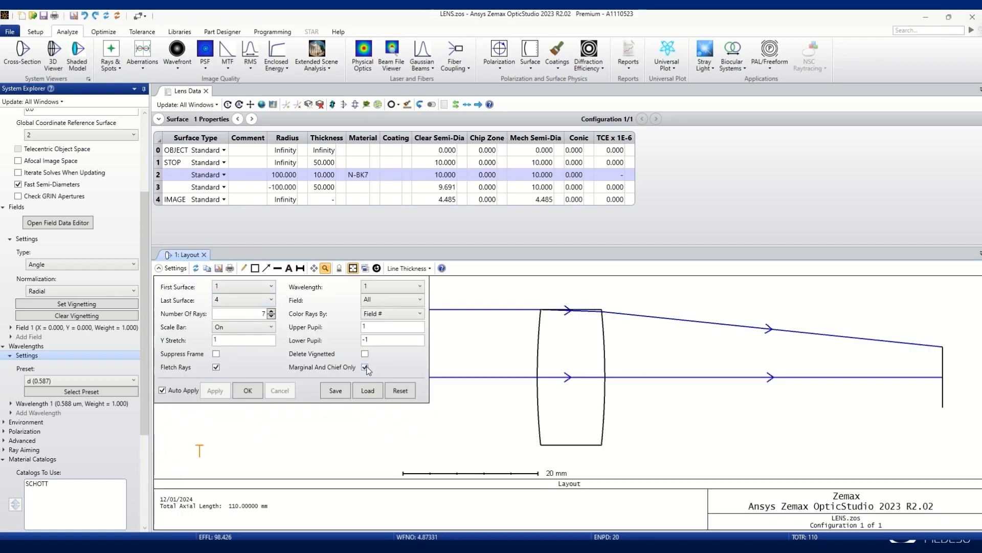
pyautogui.click(365, 367)
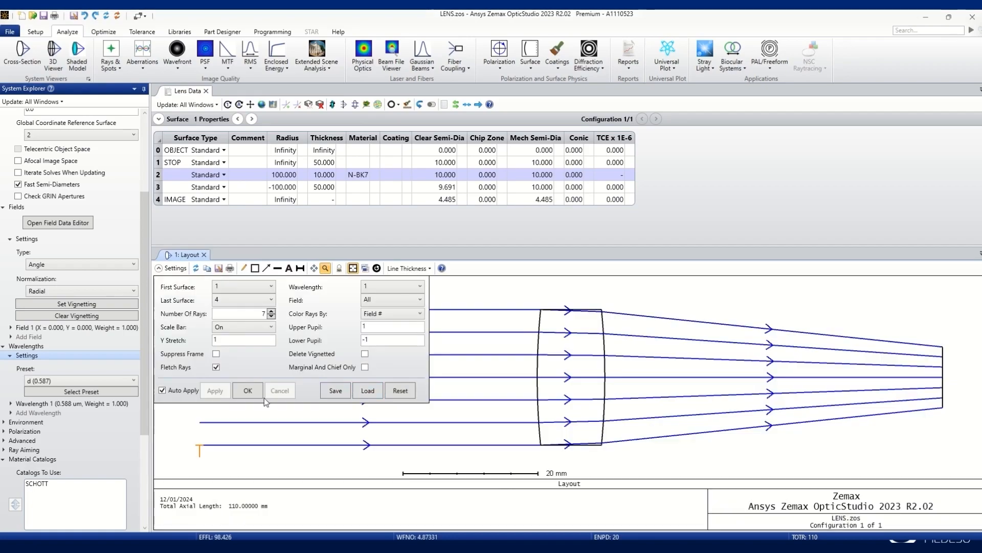
pyautogui.click(385, 386)
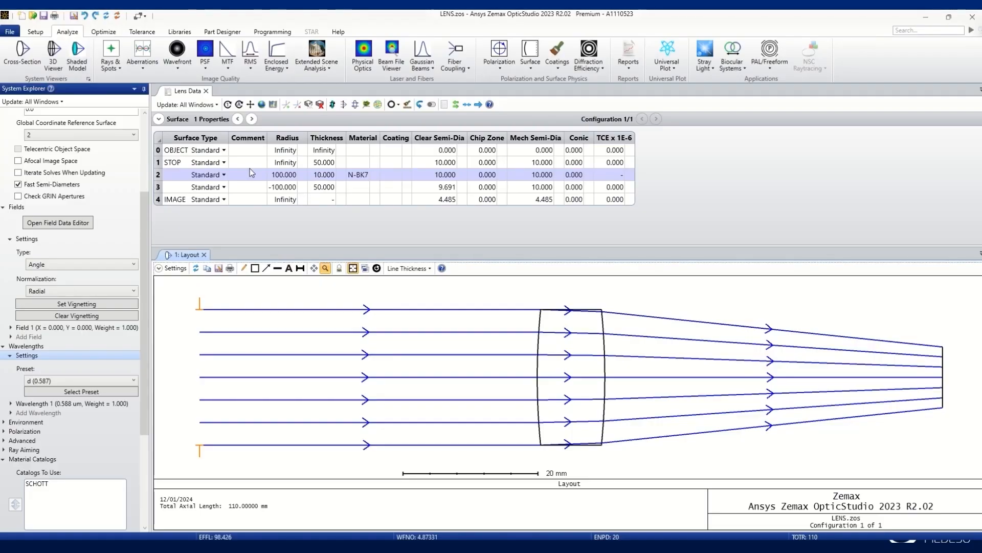
# Apply an F Number curvature solve to surface 3's radius with F/# of 4.
pyautogui.click(303, 187)
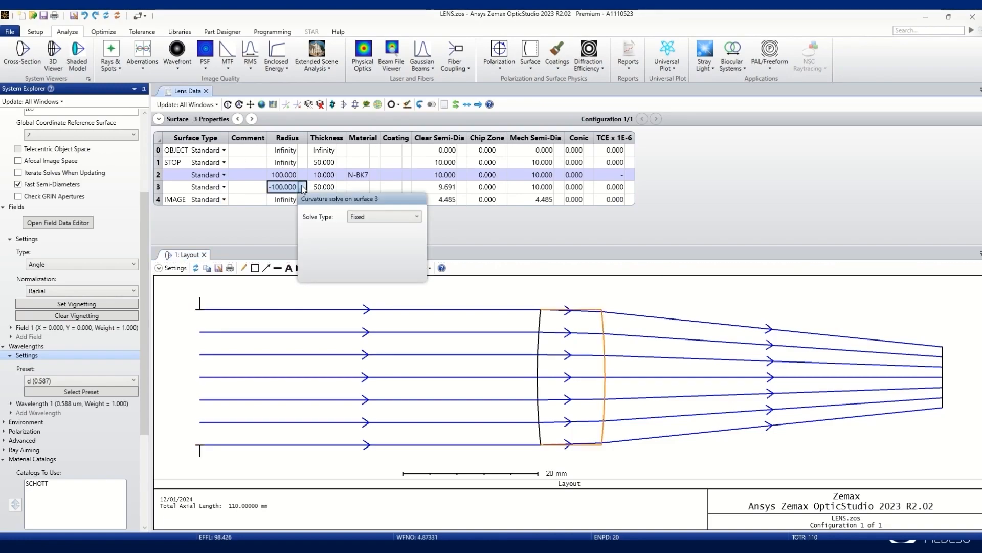
pyautogui.click(355, 218)
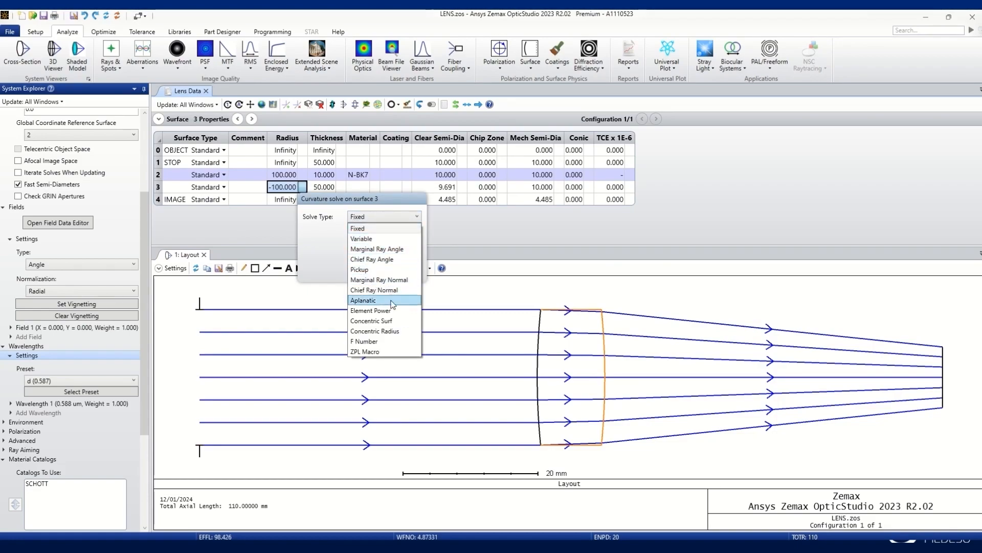
pyautogui.click(398, 341)
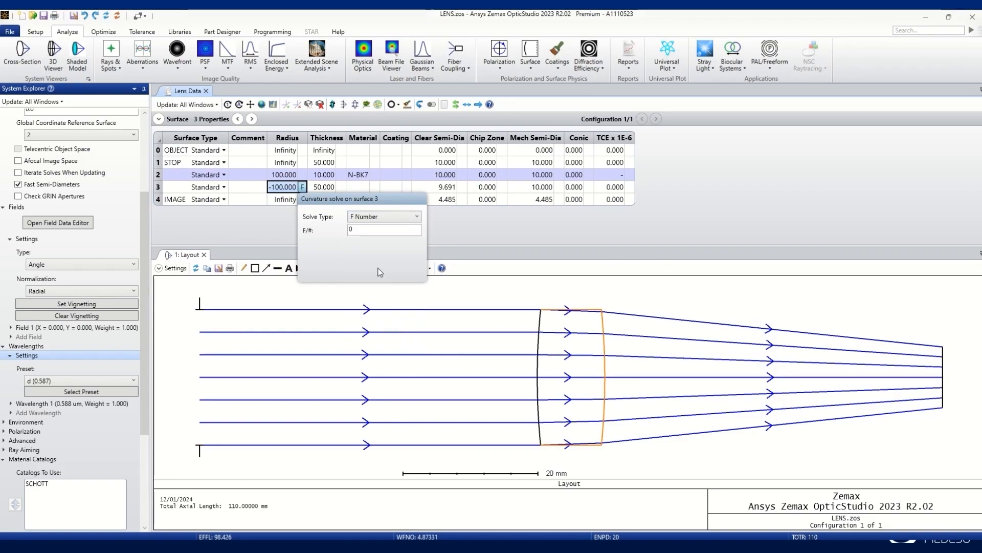
pyautogui.doubleClick(359, 230)
pyautogui.write('4')
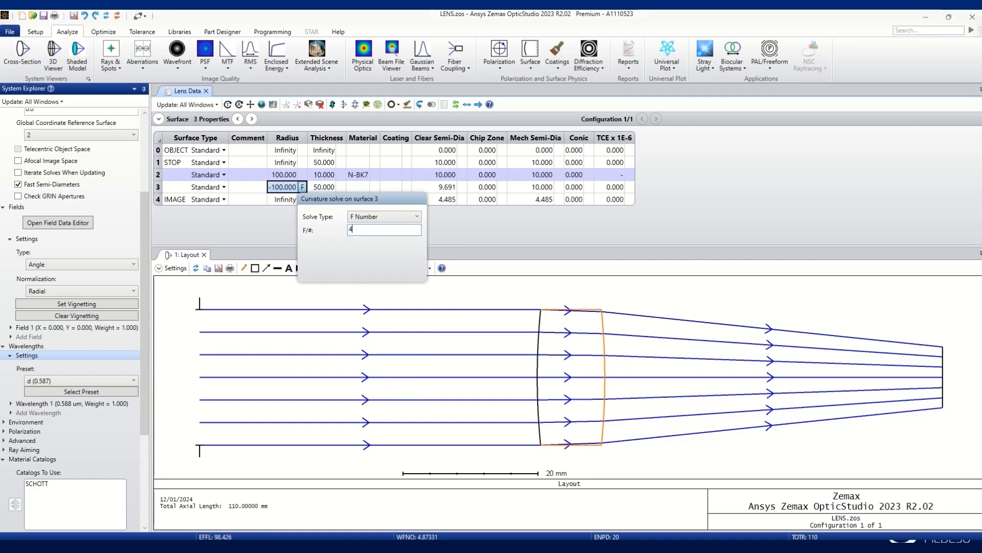
pyautogui.press('Return')
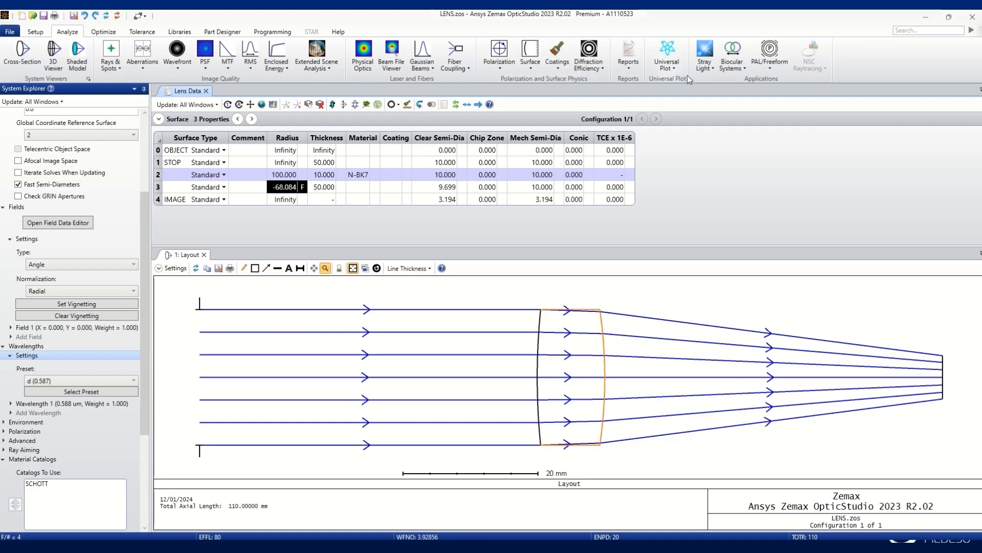
# Open the Prescription Data report, scroll through the general lens data, and close it.
pyautogui.click(629, 59)
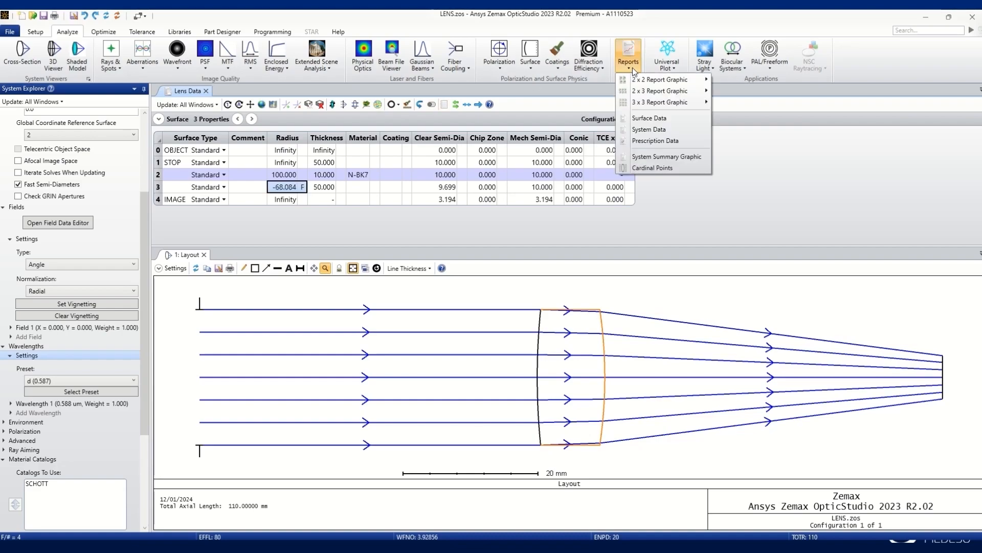
pyautogui.click(655, 141)
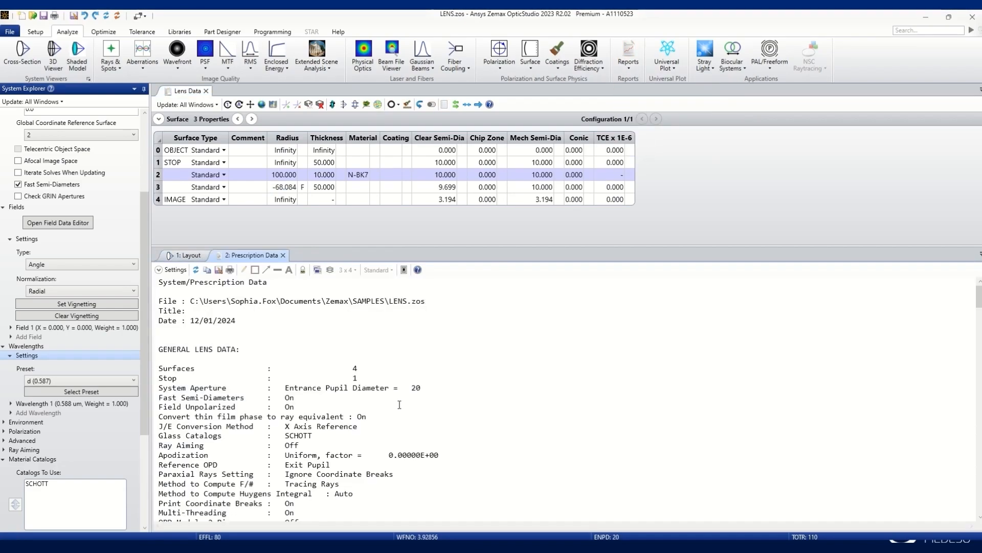
pyautogui.scroll(-5, 398, 369)
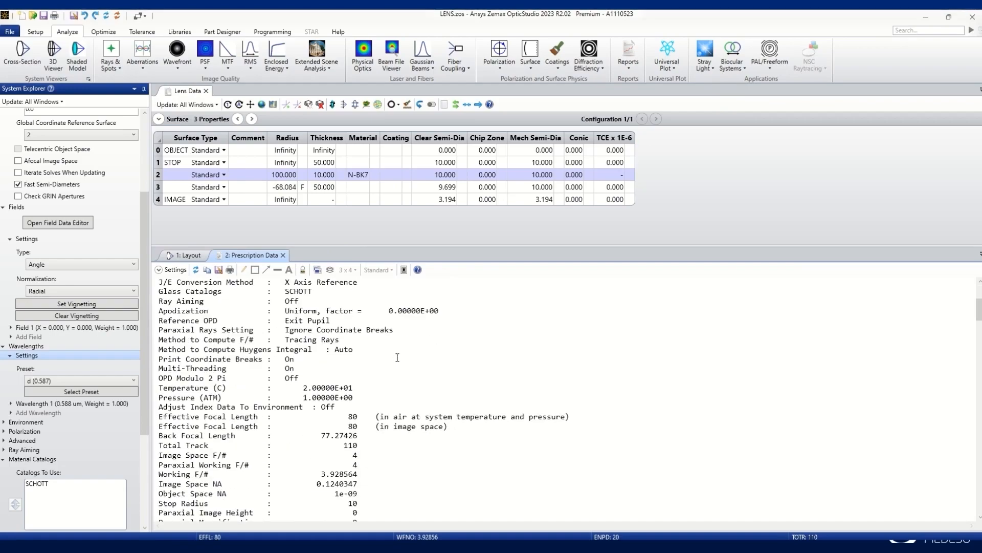
pyautogui.scroll(-7, 397, 357)
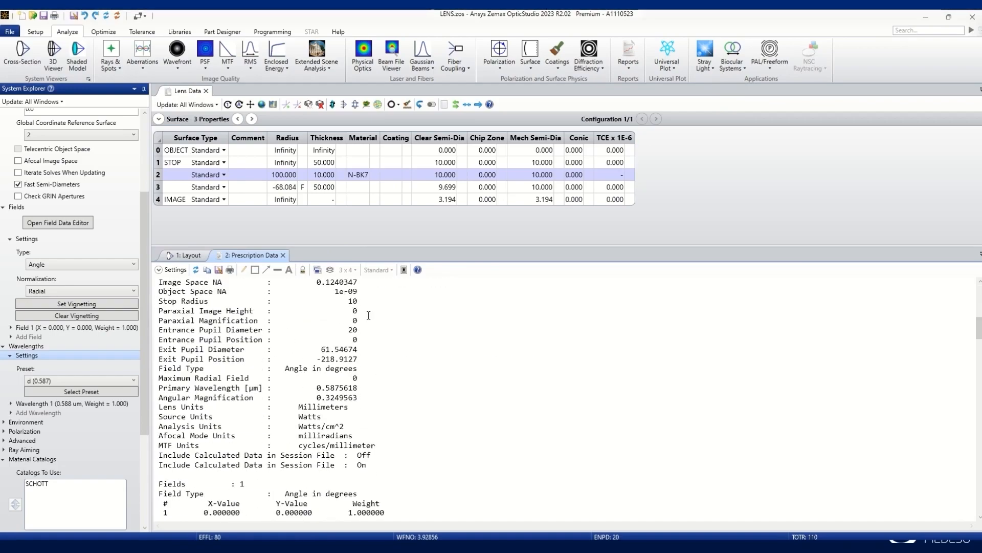
pyautogui.click(283, 255)
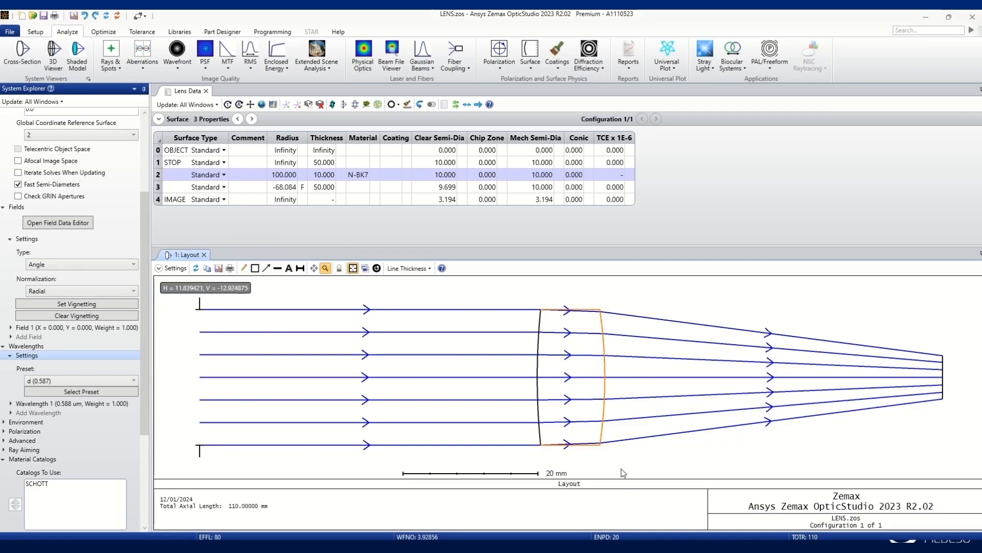
# Open a Standard Spot Diagram and set its ray density to 25.
pyautogui.click(122, 68)
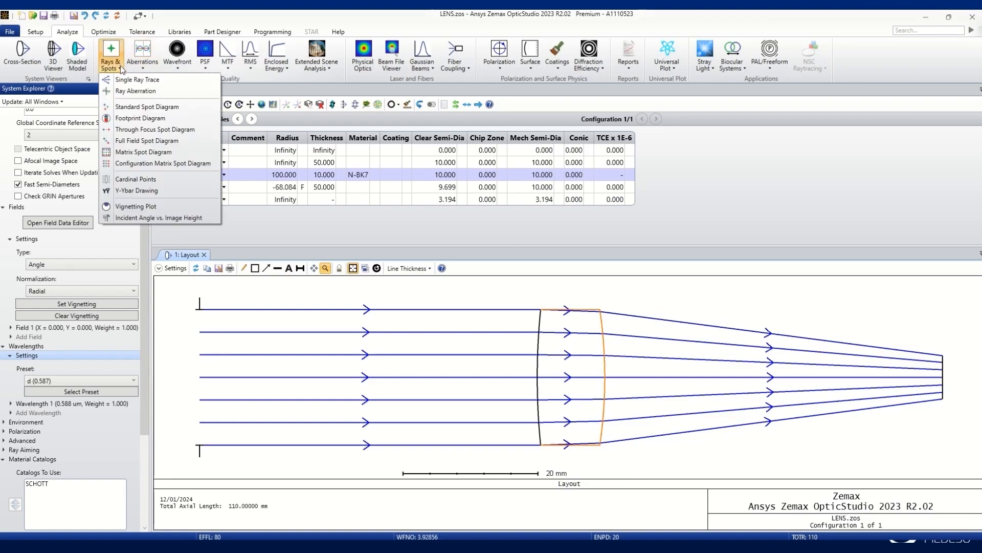
pyautogui.click(134, 107)
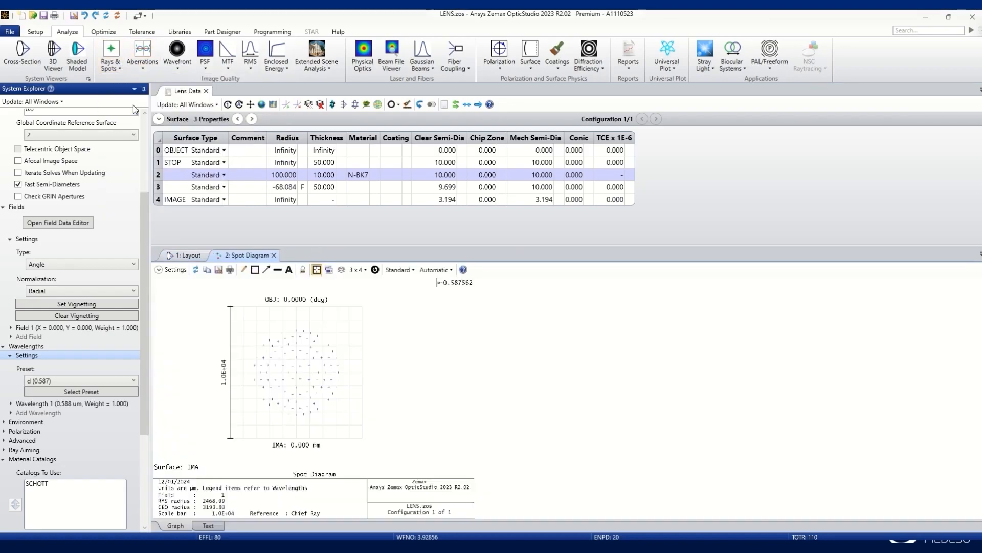
pyautogui.click(167, 271)
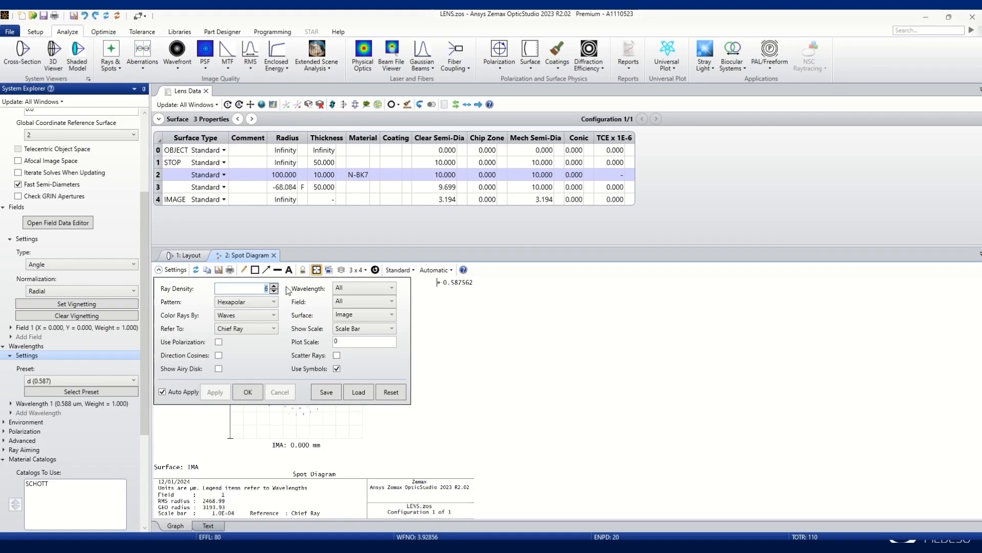
pyautogui.write('25')
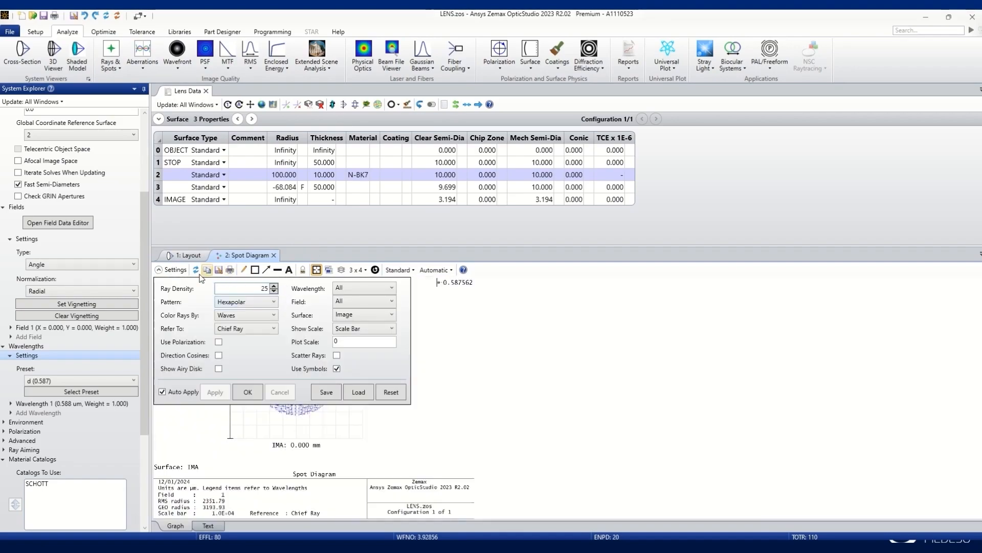
pyautogui.click(172, 271)
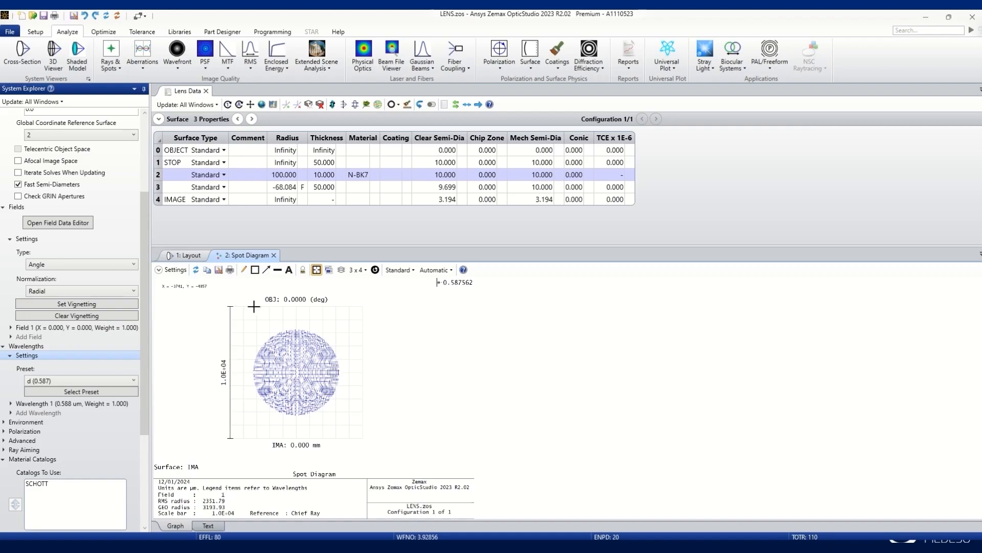
# Run Quick Focus using the Spot Size Radial criterion to refocus the image plane.
pyautogui.click(106, 32)
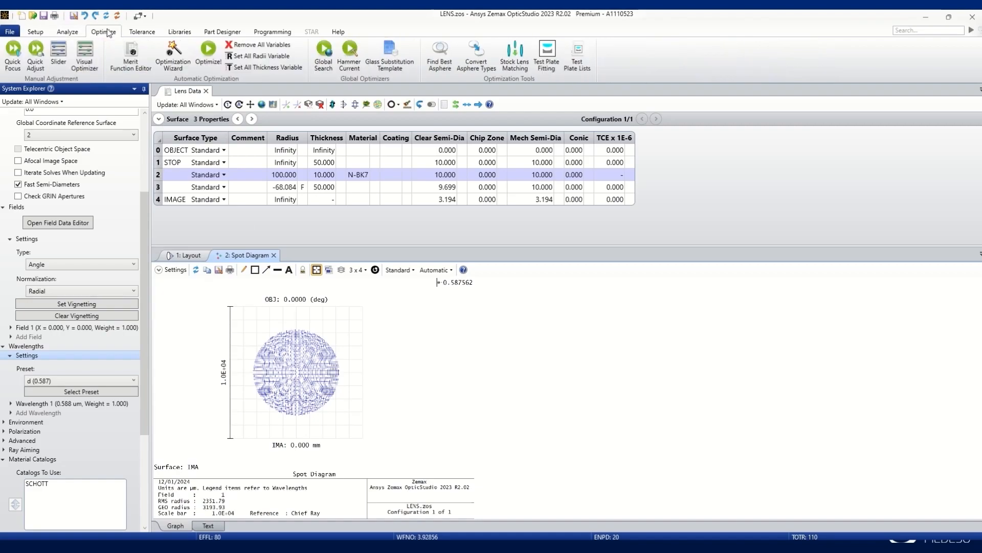
pyautogui.click(13, 52)
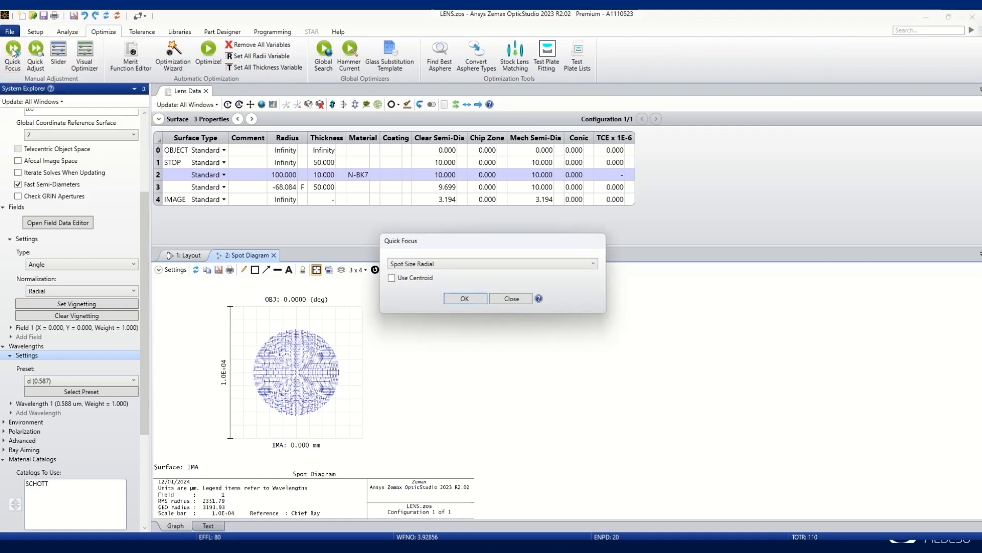
pyautogui.click(480, 264)
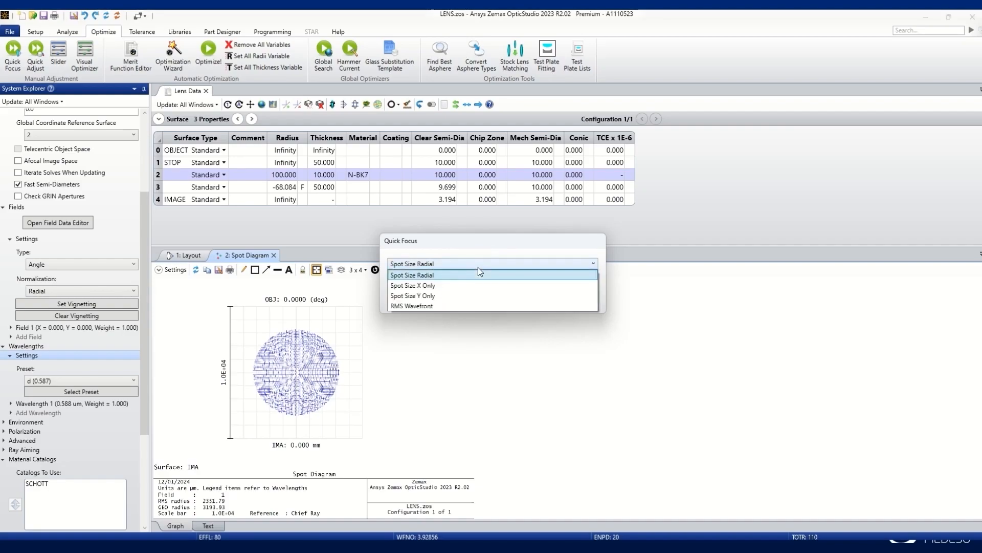
pyautogui.click(449, 274)
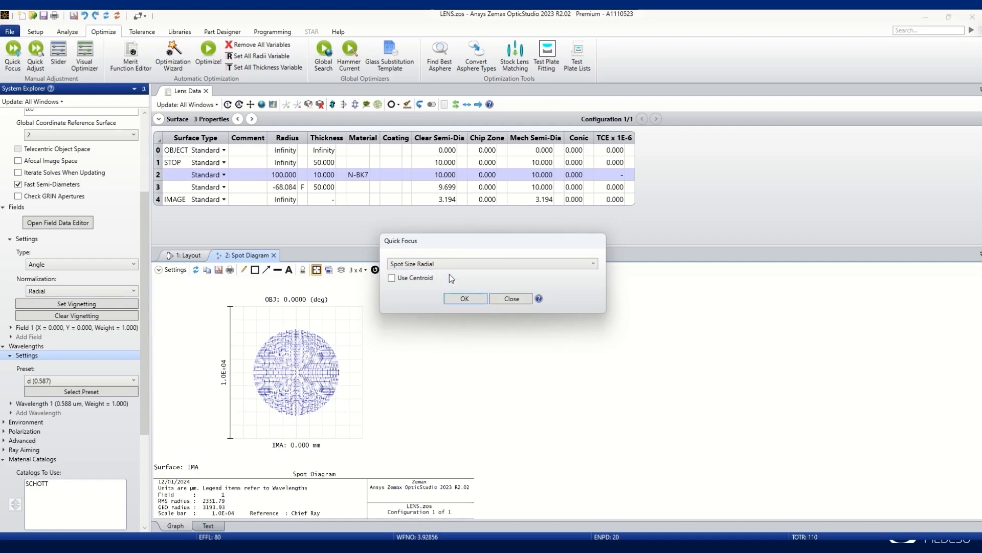
pyautogui.click(465, 298)
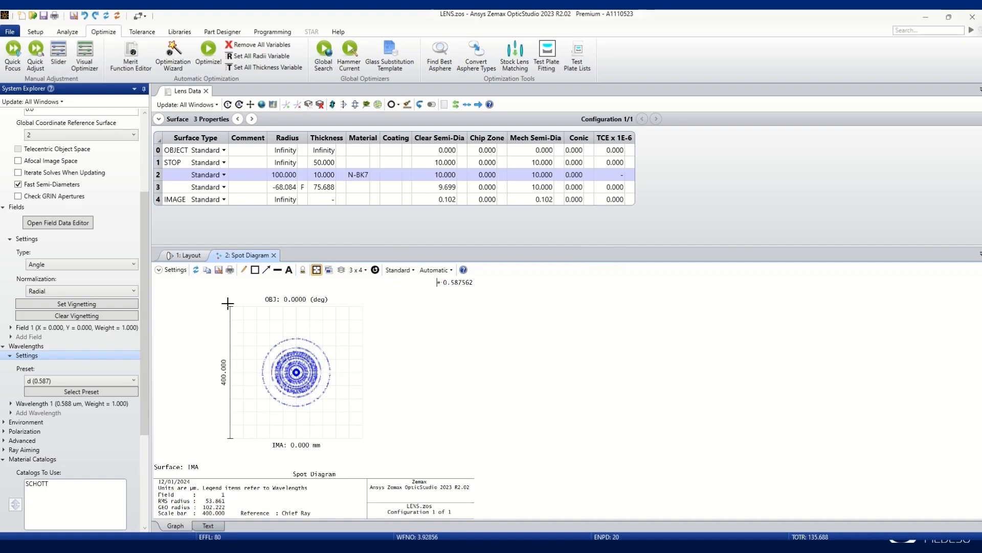
# Switch to the layout and zoom in on the focal point to inspect ray convergence.
pyautogui.click(187, 256)
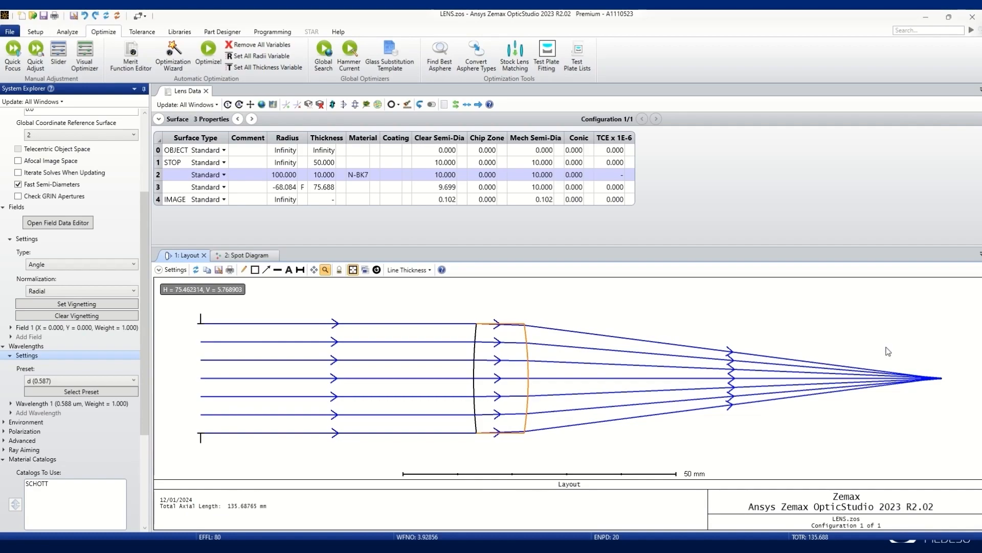
pyautogui.moveTo(893, 345); pyautogui.dragTo(964, 407)
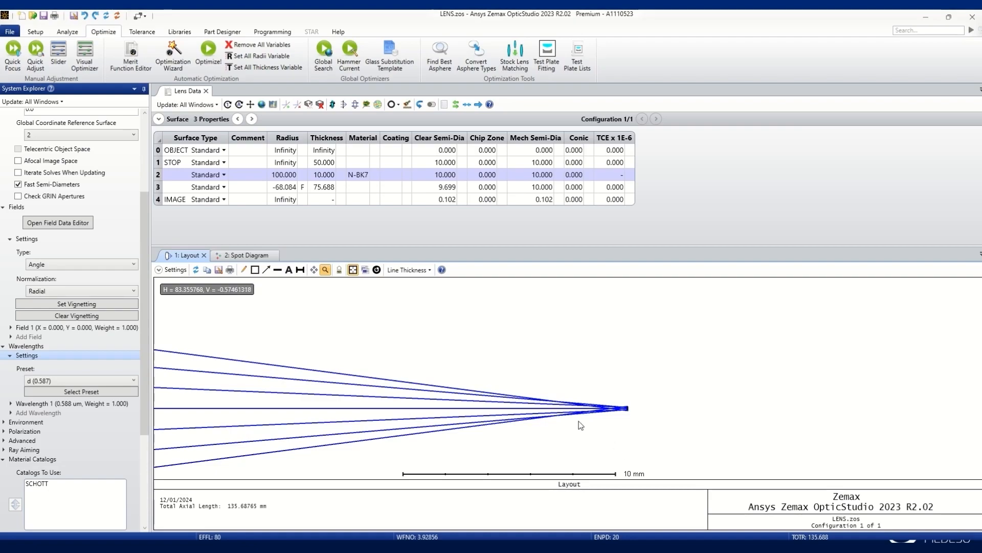
pyautogui.click(377, 270)
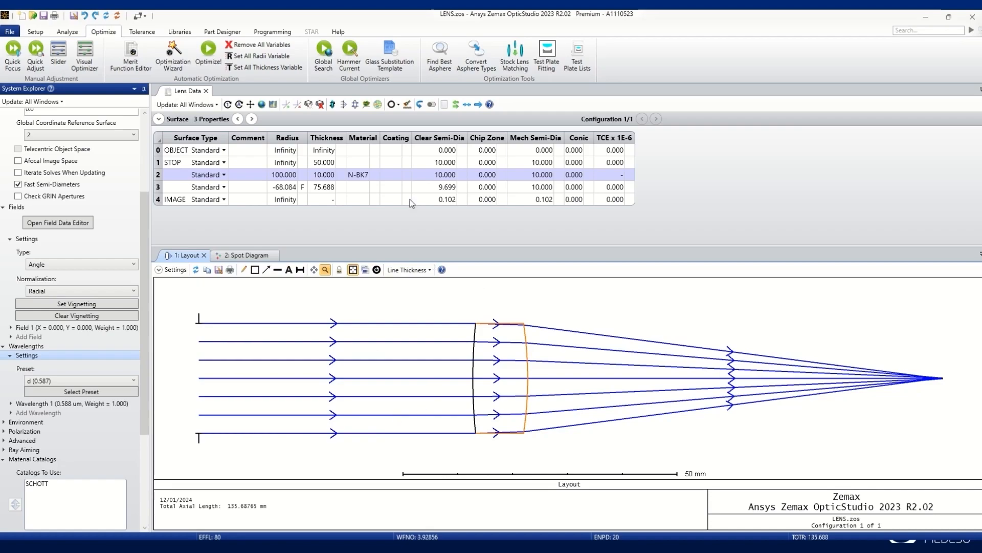
# Open the Ray Aberration fan plot and the Optical Path difference fan plot.
pyautogui.click(69, 31)
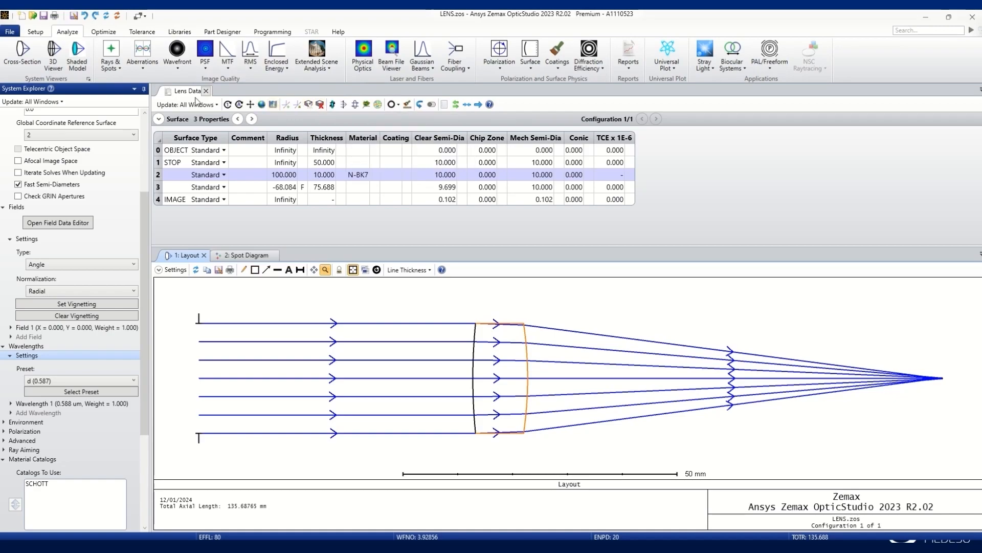
pyautogui.click(110, 61)
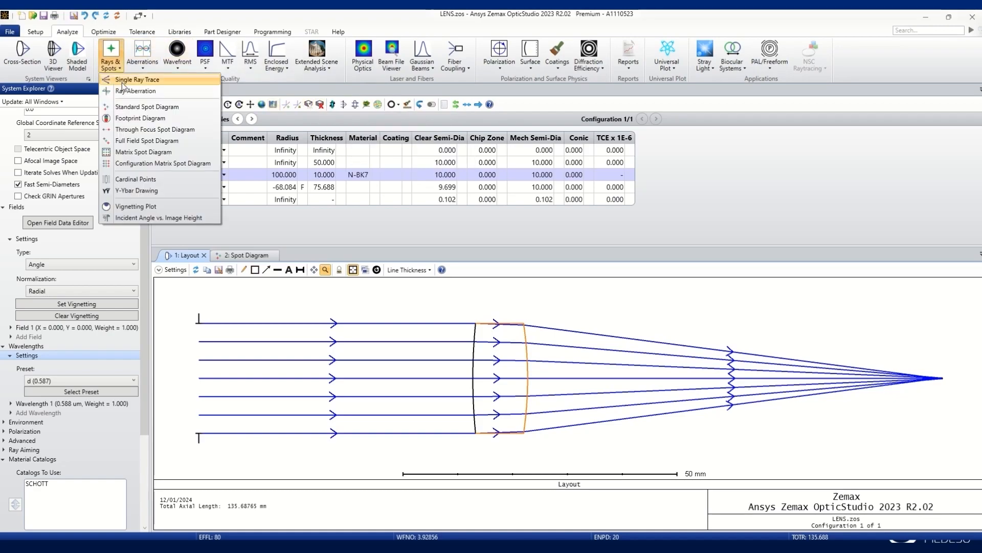
pyautogui.click(121, 92)
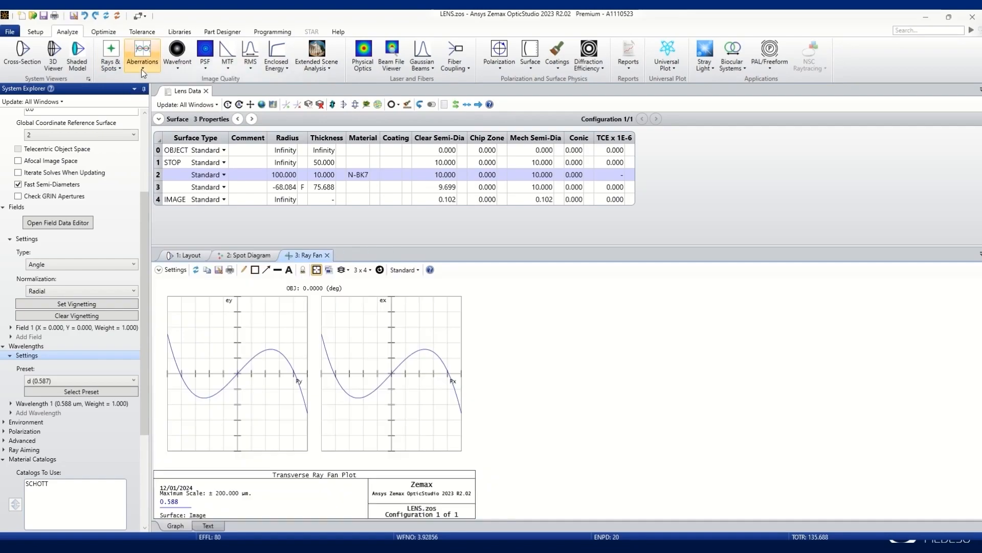
pyautogui.click(141, 69)
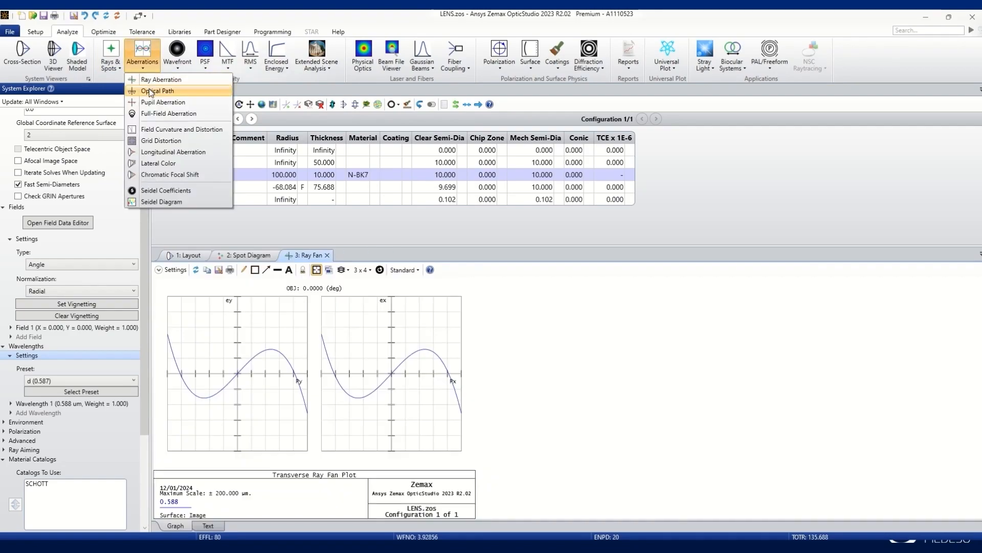
pyautogui.click(153, 91)
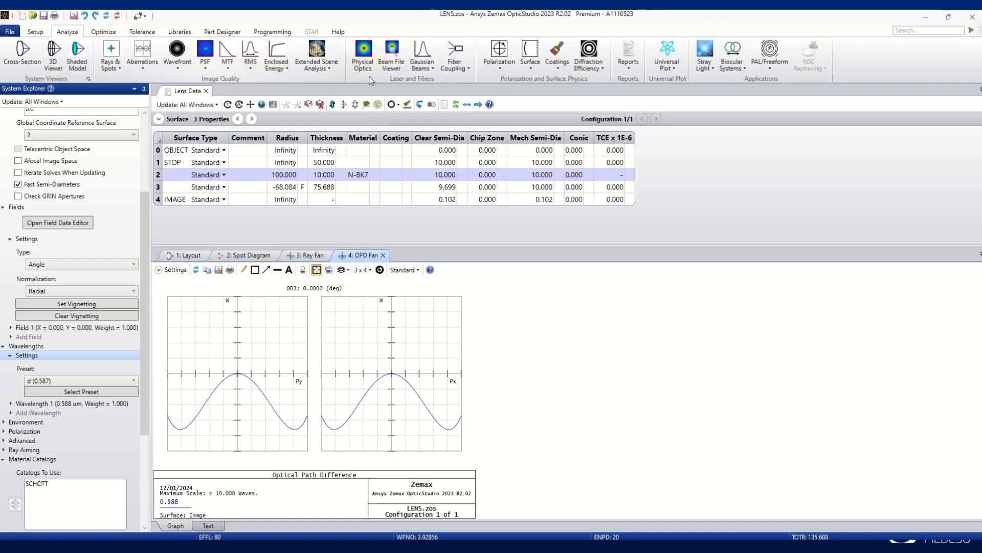
# Open the Seidel Diagram and choose the F, d, C (Visible) wavelength preset.
pyautogui.click(140, 67)
pyautogui.click(162, 202)
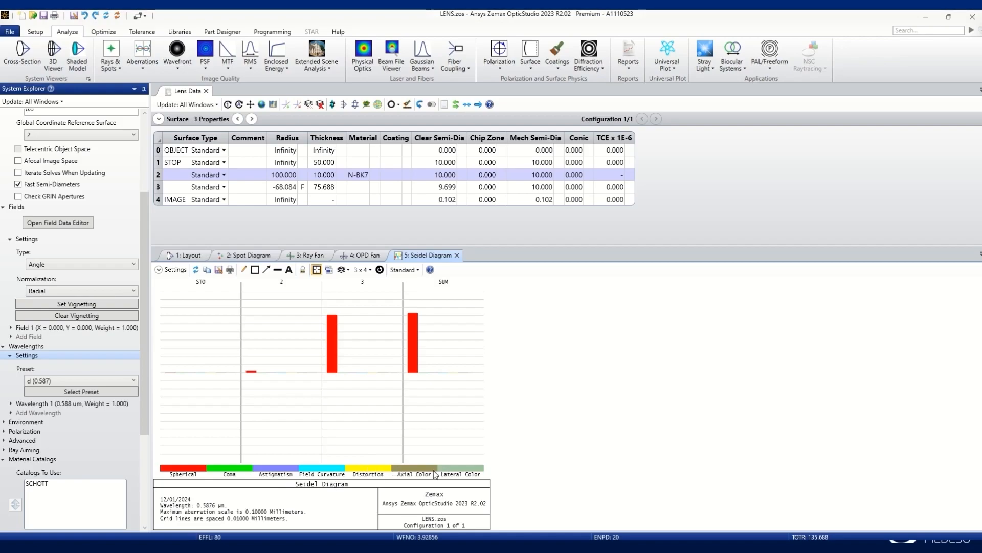
pyautogui.click(39, 381)
pyautogui.click(65, 93)
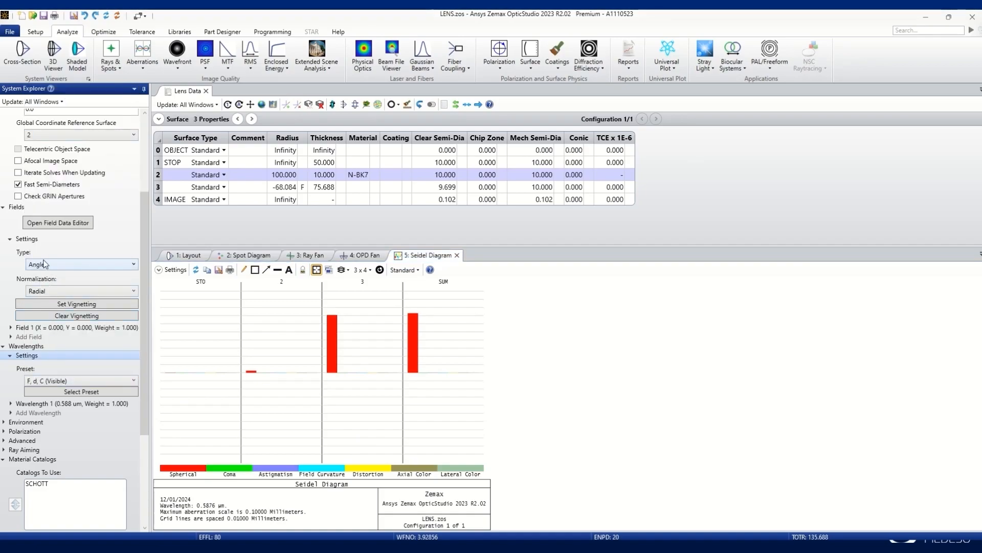
# Add a second field with a Y angle of 5 degrees.
pyautogui.click(10, 337)
pyautogui.click(28, 352)
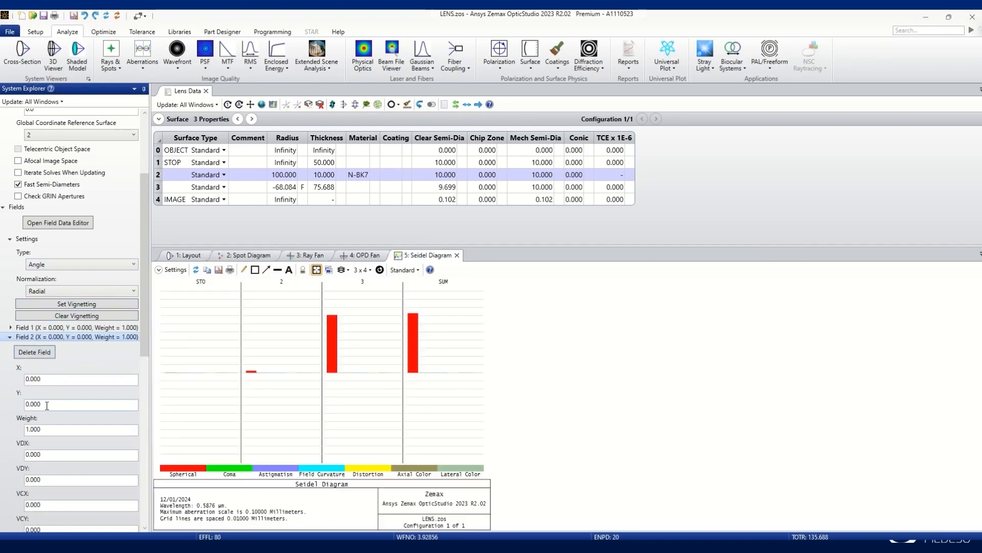
pyautogui.click(188, 255)
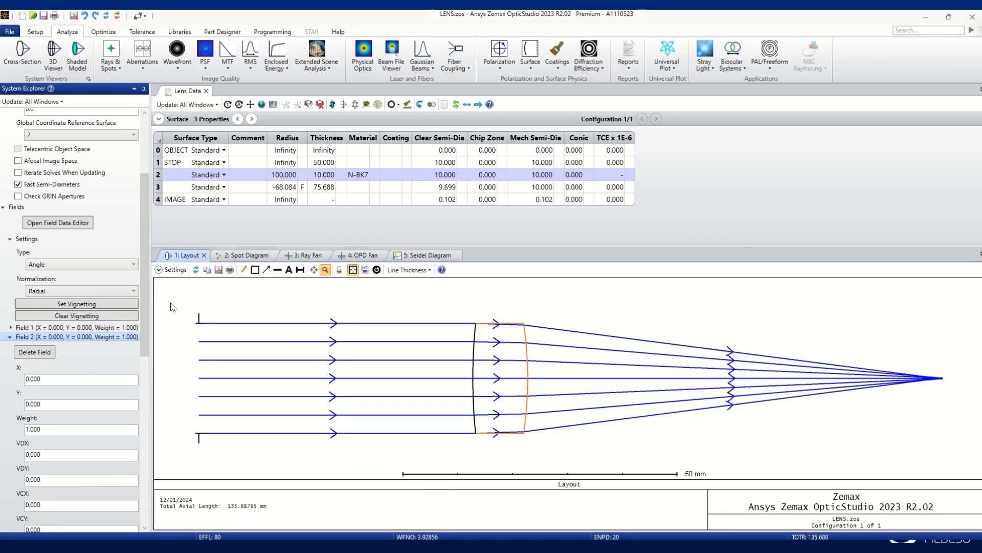
pyautogui.doubleClick(29, 405)
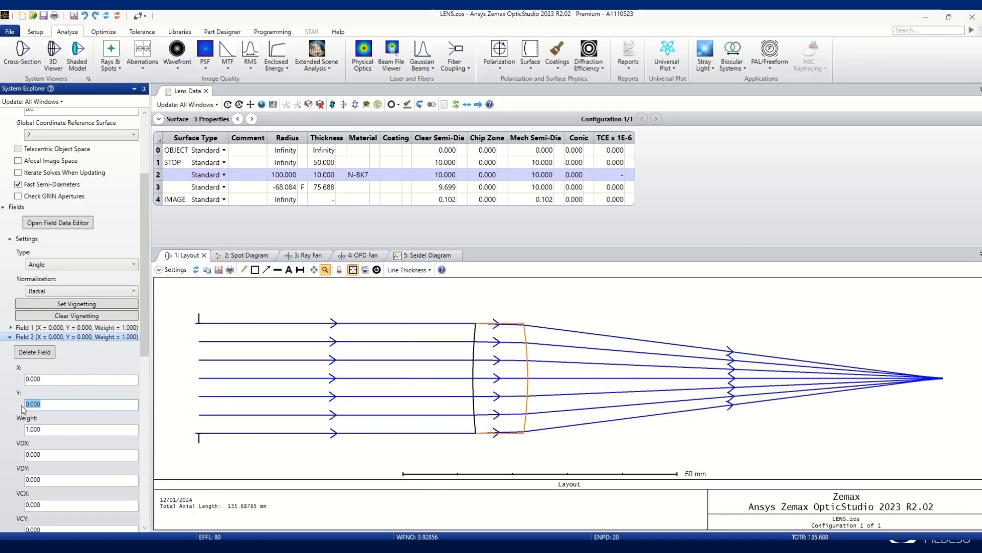
pyautogui.write('5')
pyautogui.press('Tab')
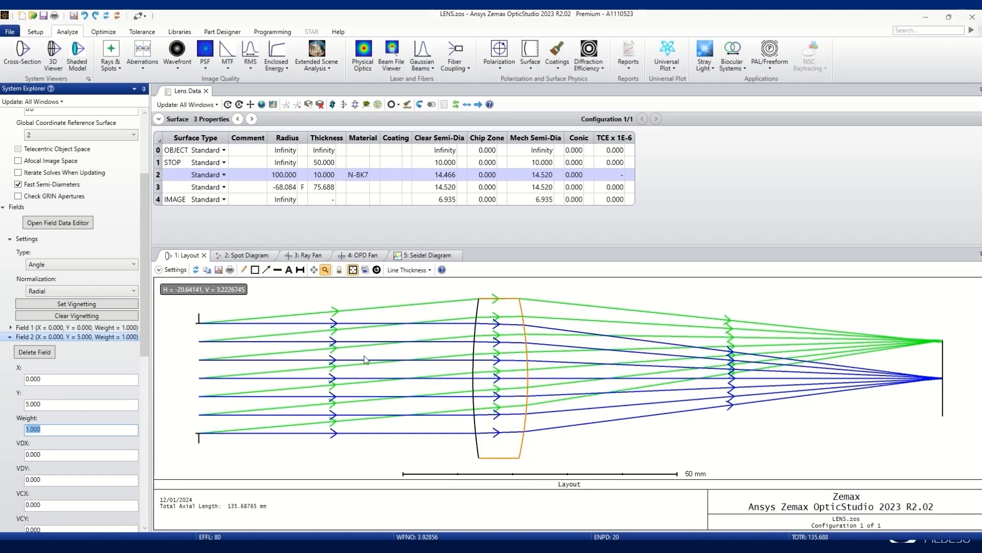
# Apply the F, d, C (Visible) wavelength preset and review the spot diagram, Seidel diagram and layout.
pyautogui.click(246, 255)
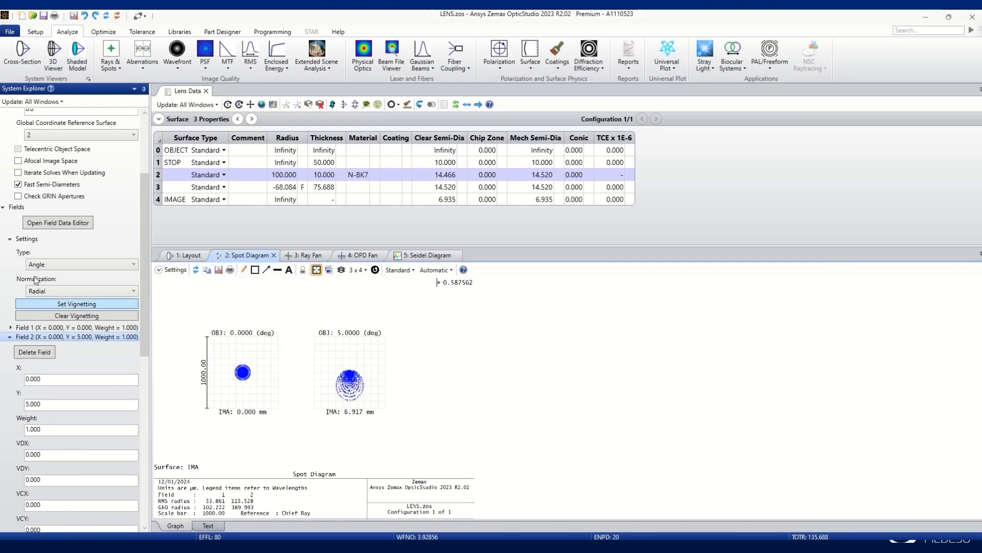
pyautogui.click(4, 207)
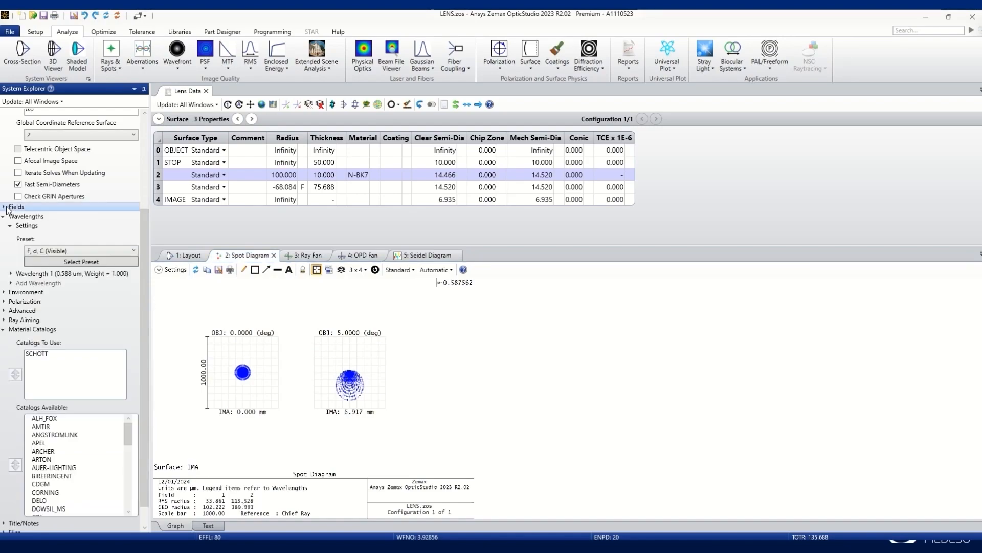
pyautogui.click(49, 260)
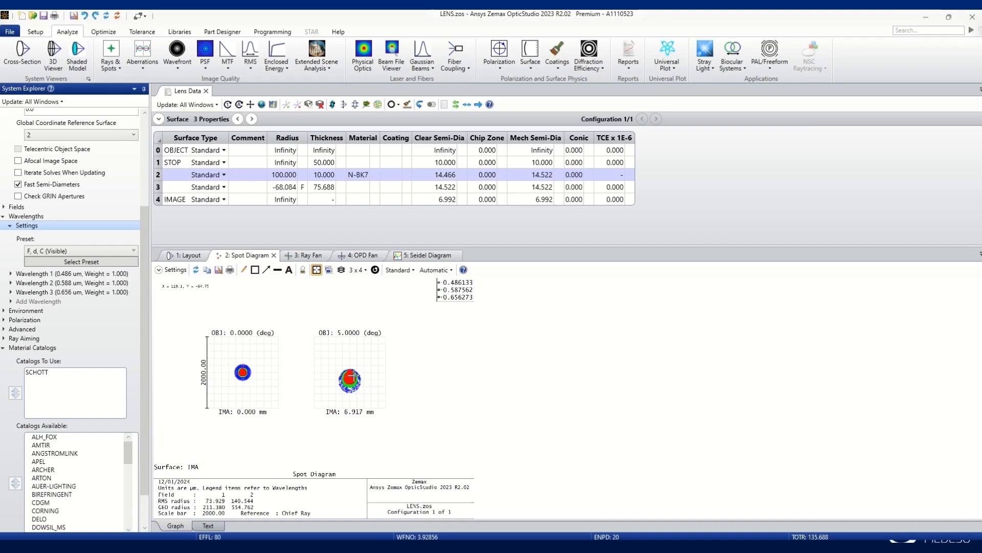
pyautogui.click(427, 255)
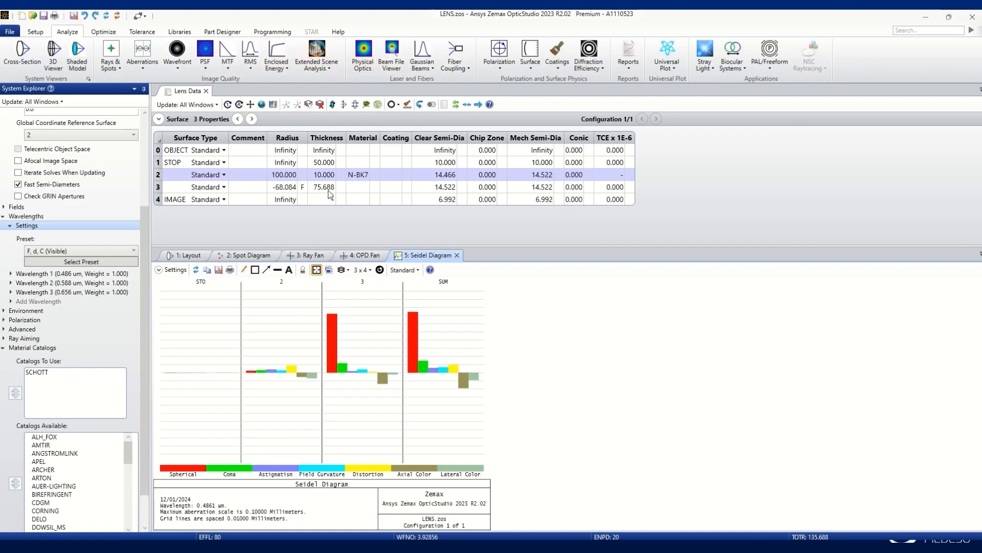
pyautogui.click(187, 255)
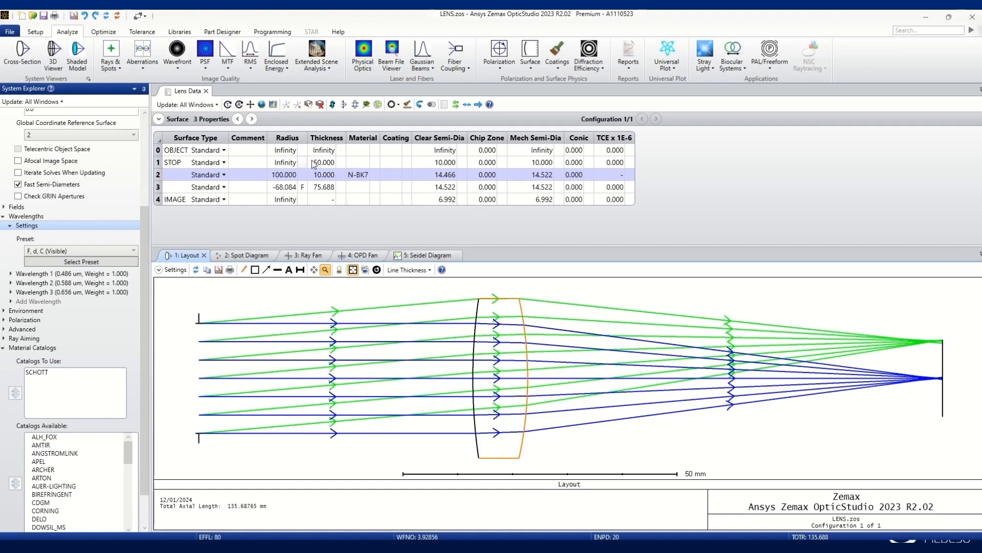
# Make the stop thickness, front lens radius, lens thickness and image-side thickness variables.
pyautogui.click(328, 162)
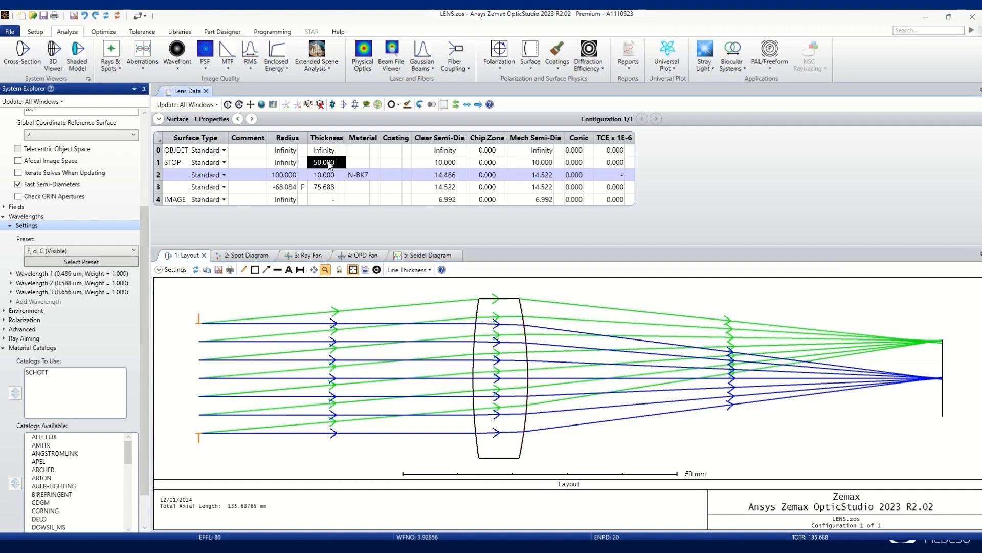
pyautogui.hotkey('ctrl', 'z')
pyautogui.click(290, 176)
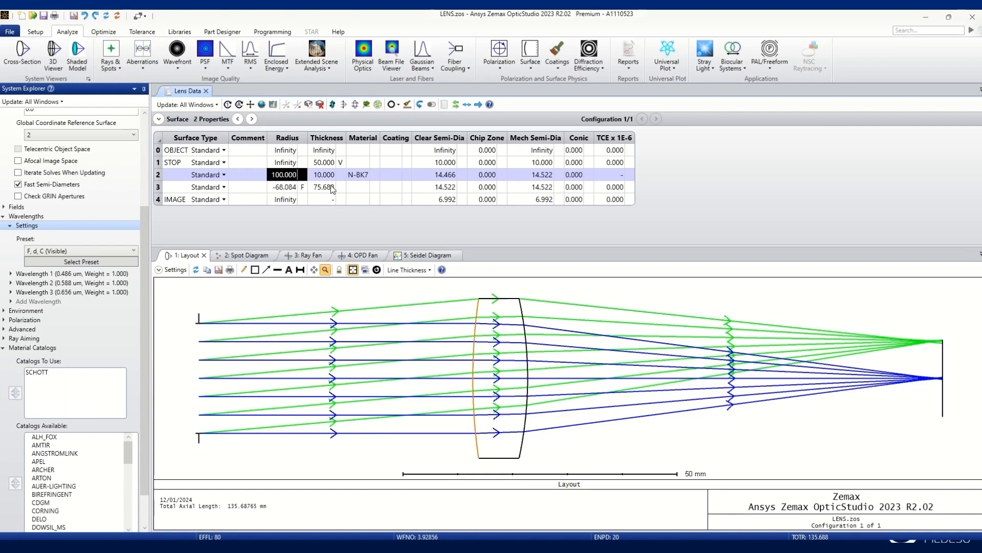
pyautogui.hotkey('ctrl', 'z')
pyautogui.click(327, 176)
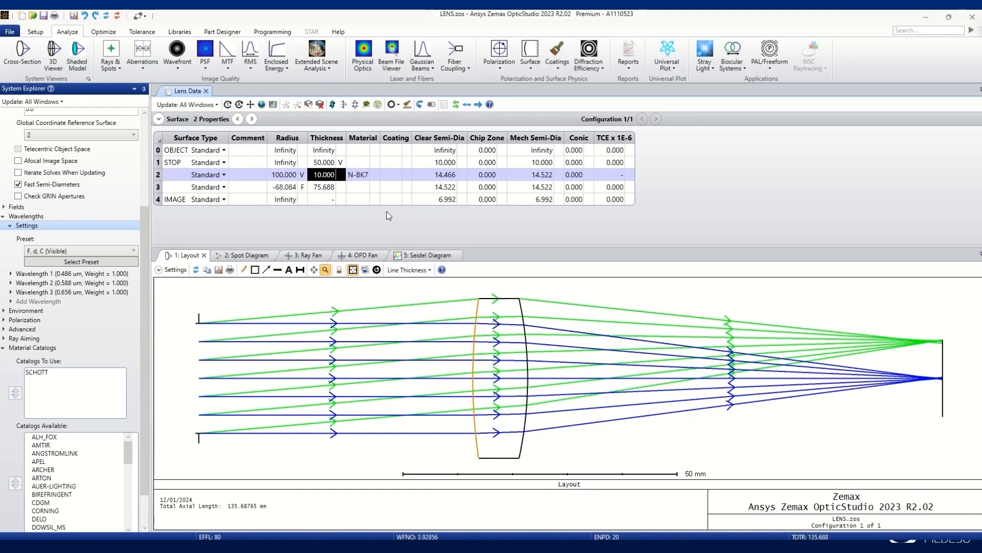
pyautogui.hotkey('ctrl', 'z')
pyautogui.click(330, 187)
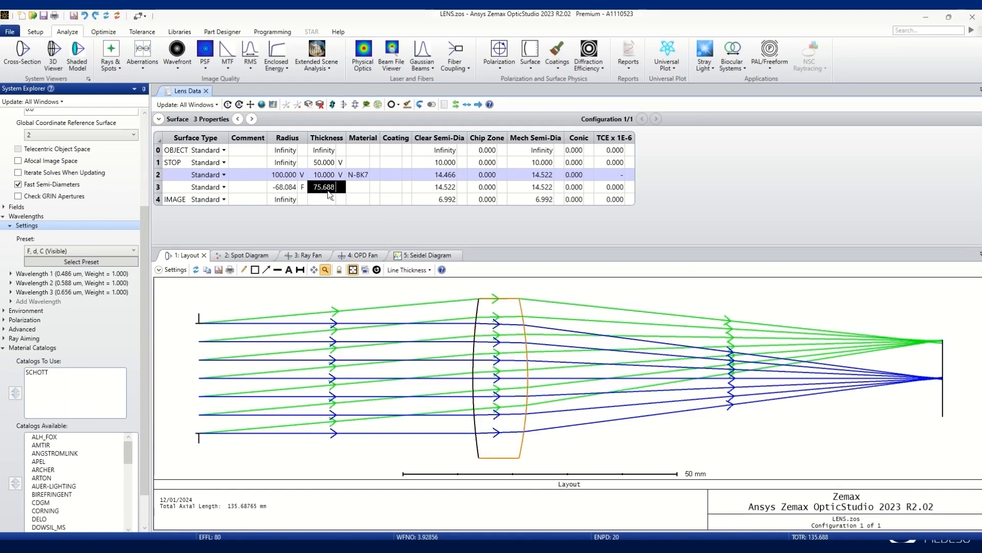
pyautogui.hotkey('ctrl', 'z')
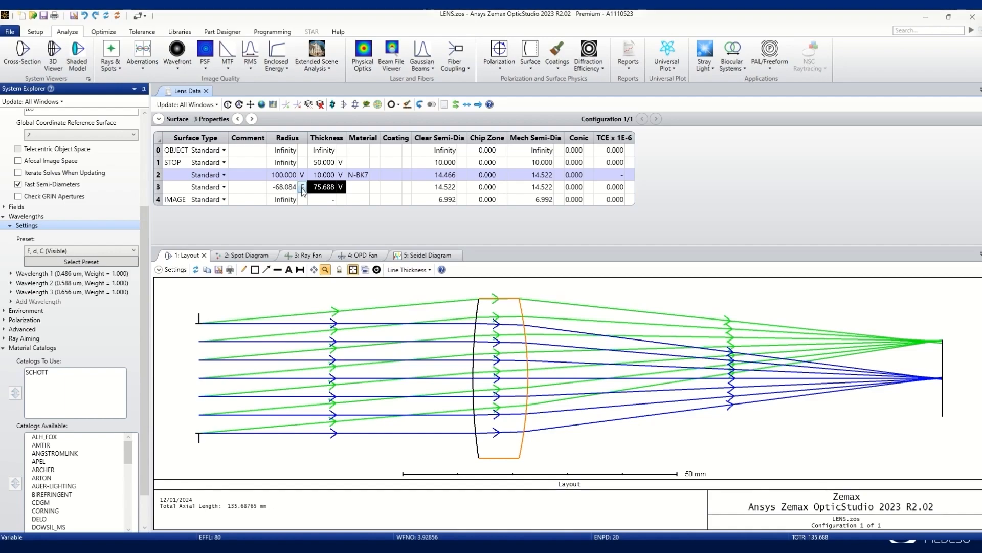
# Open the Optimization Wizard in the Merit Function Editor and set the image quality criterion to Spot.
pyautogui.click(105, 32)
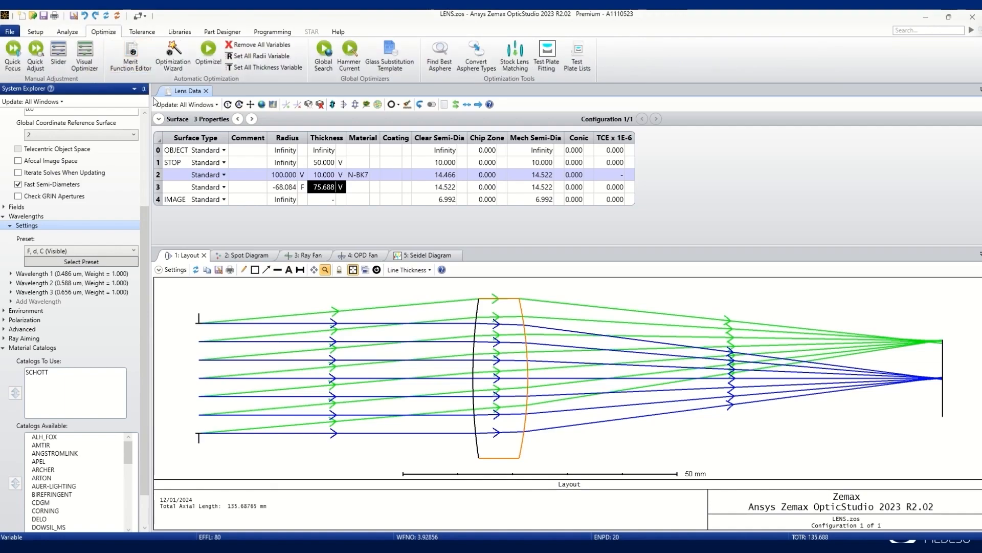
pyautogui.click(131, 64)
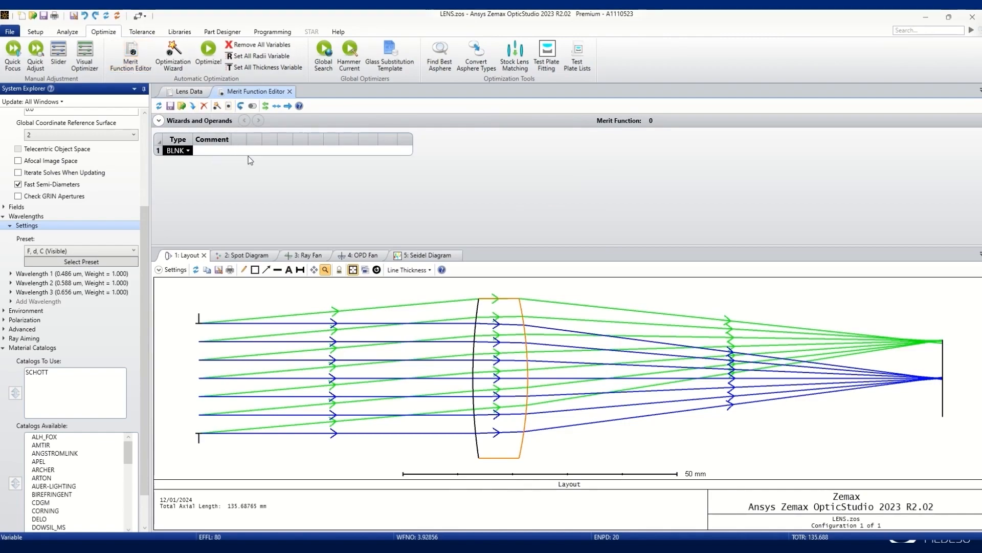
pyautogui.click(158, 121)
pyautogui.click(174, 135)
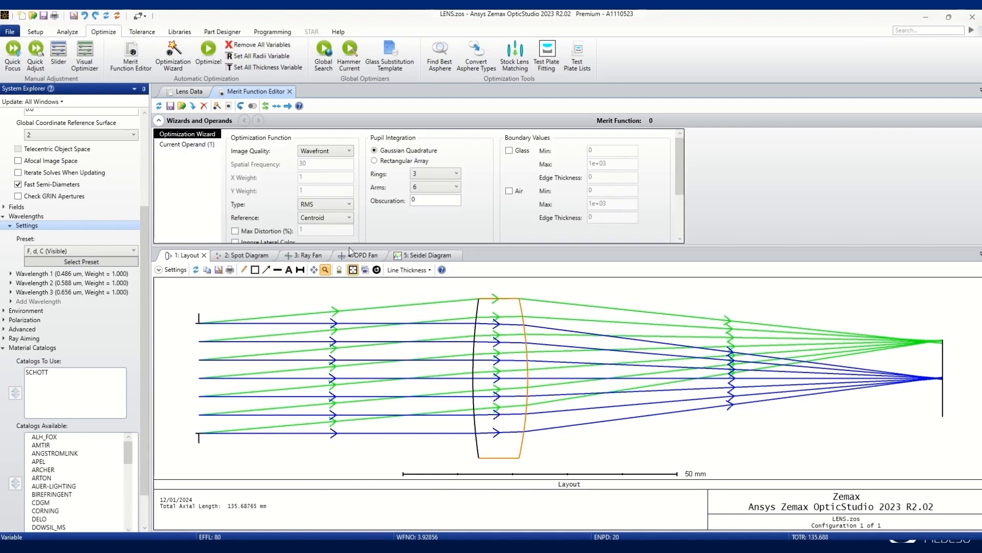
pyautogui.moveTo(349, 245); pyautogui.dragTo(349, 323)
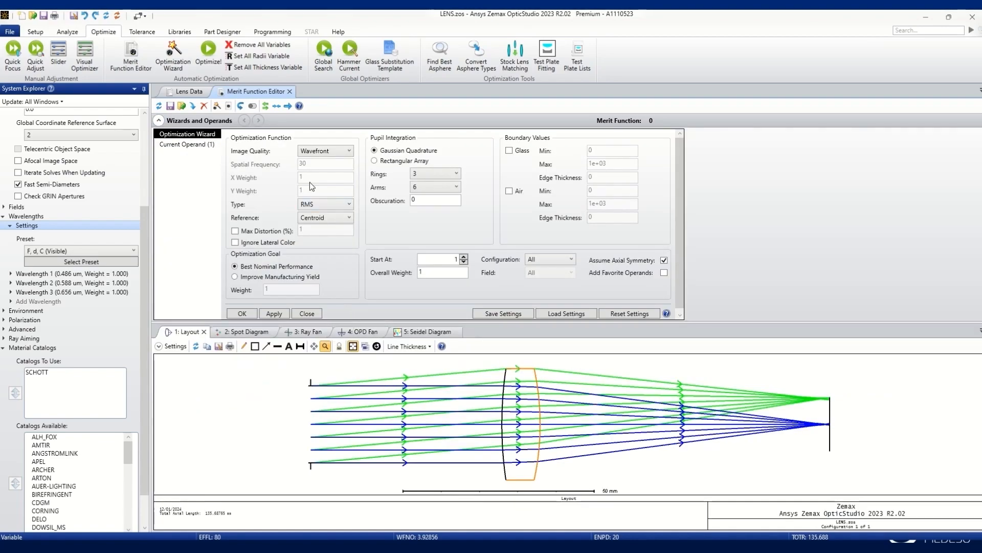
pyautogui.click(316, 152)
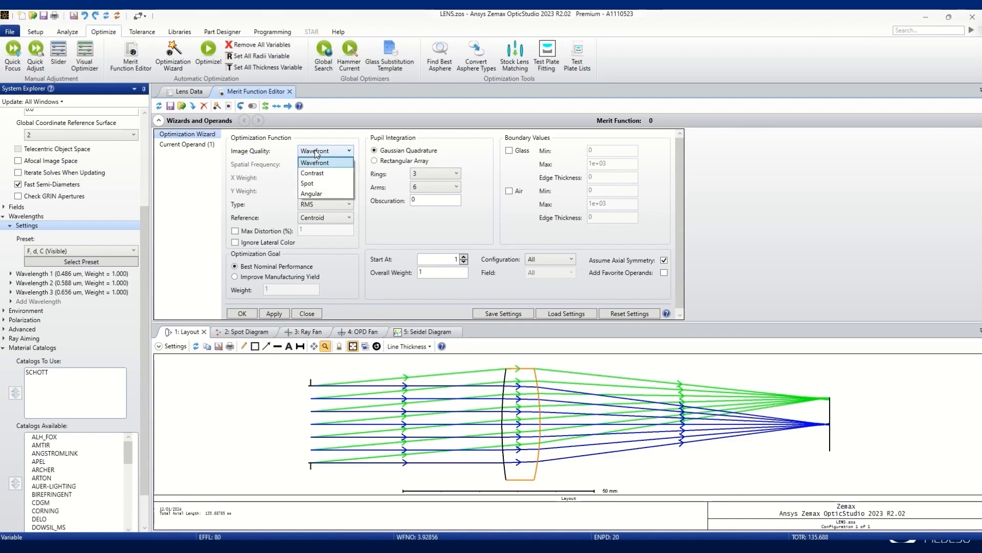
pyautogui.click(316, 183)
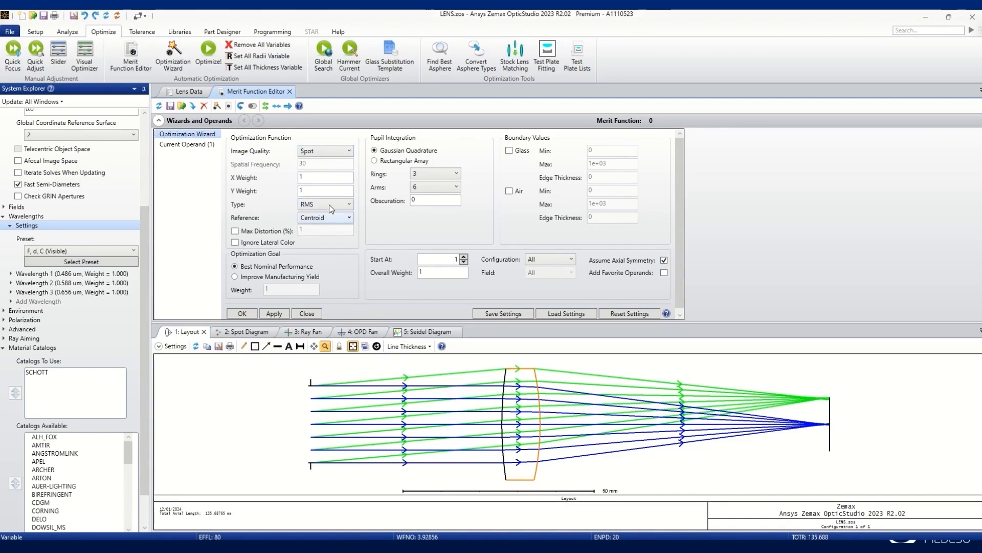
# Enable glass boundary constraints with minimum 2, maximum 15 and edge thickness 2.
pyautogui.click(509, 151)
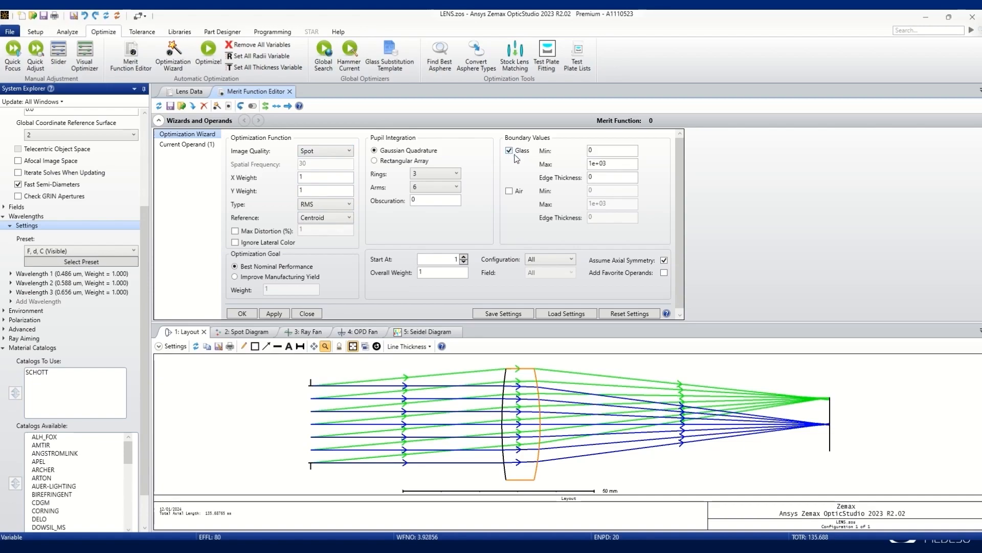
pyautogui.click(595, 153)
pyautogui.write('2')
pyautogui.press('Tab')
pyautogui.write('15')
pyautogui.press('Tab')
pyautogui.write('2')
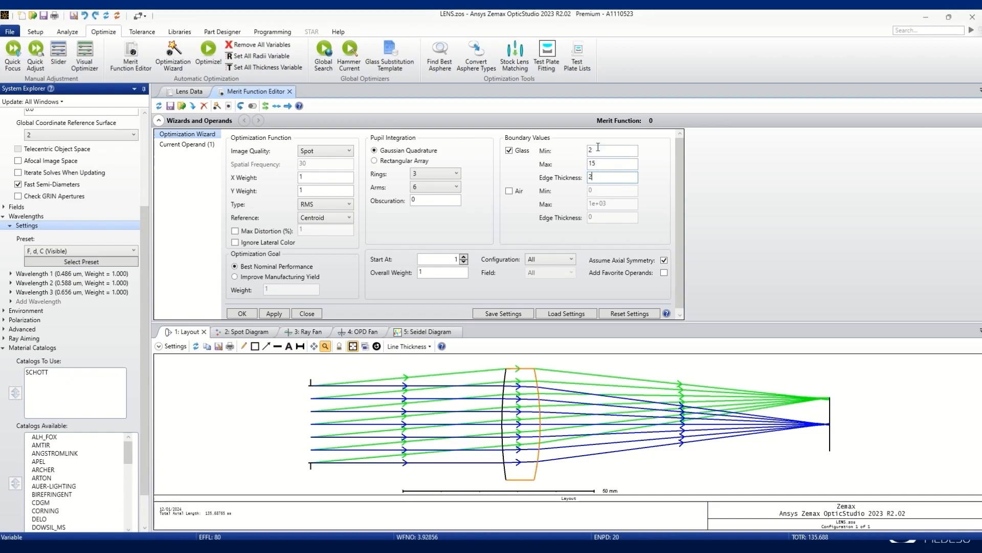
# Enable air boundary constraints with minimum 0.5 and edge thickness 0.5, and confirm the wizard.
pyautogui.click(511, 191)
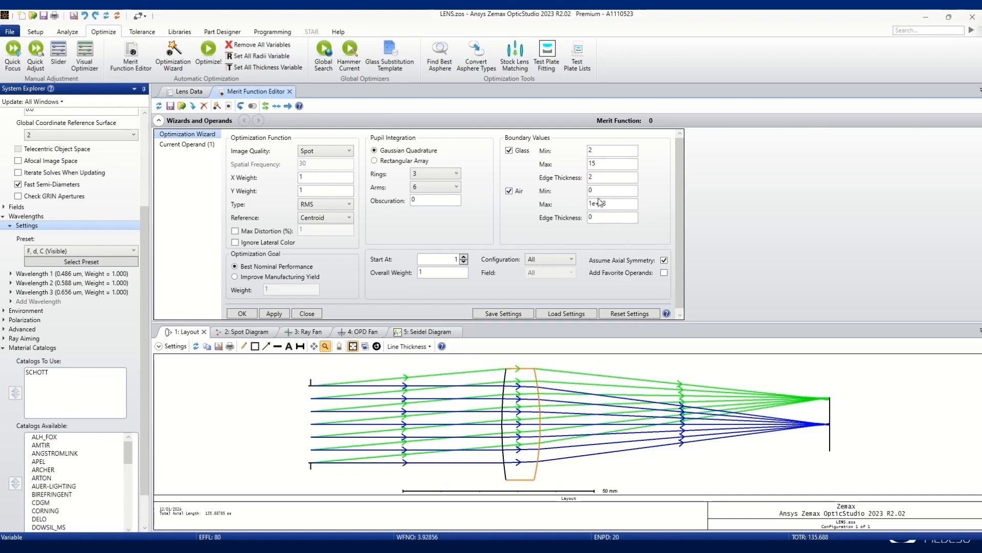
pyautogui.write('0.5')
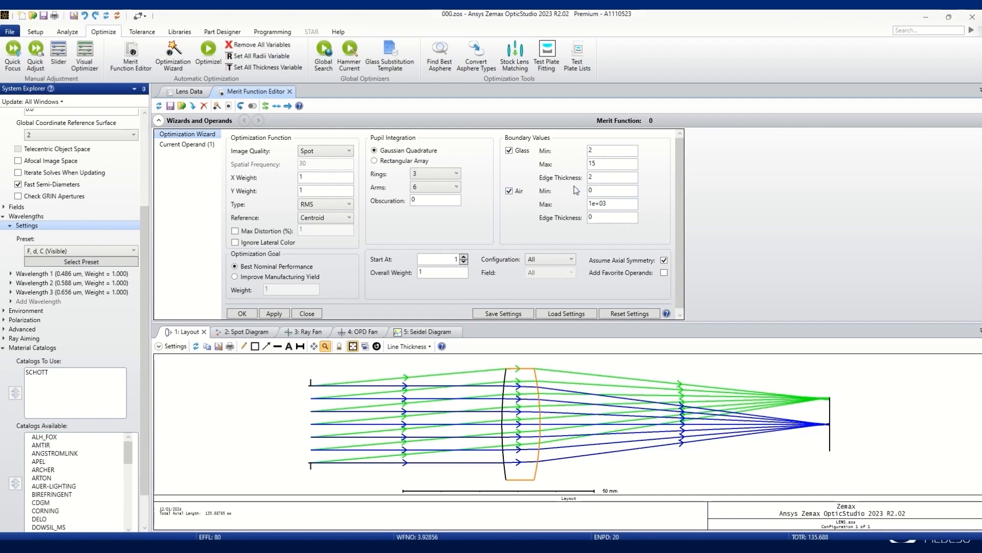
pyautogui.press('Tab')
pyautogui.press('Tab')
pyautogui.write('0.5')
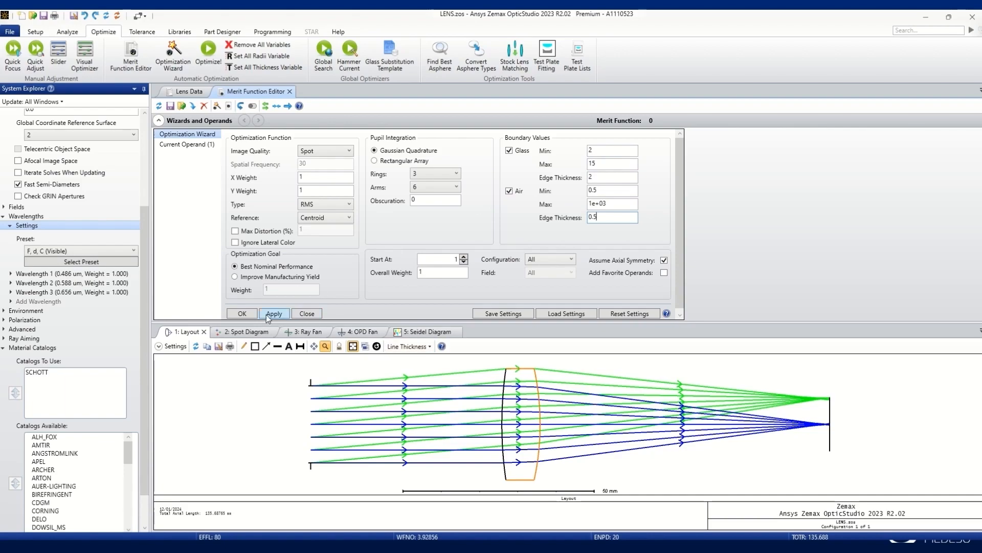
pyautogui.click(243, 313)
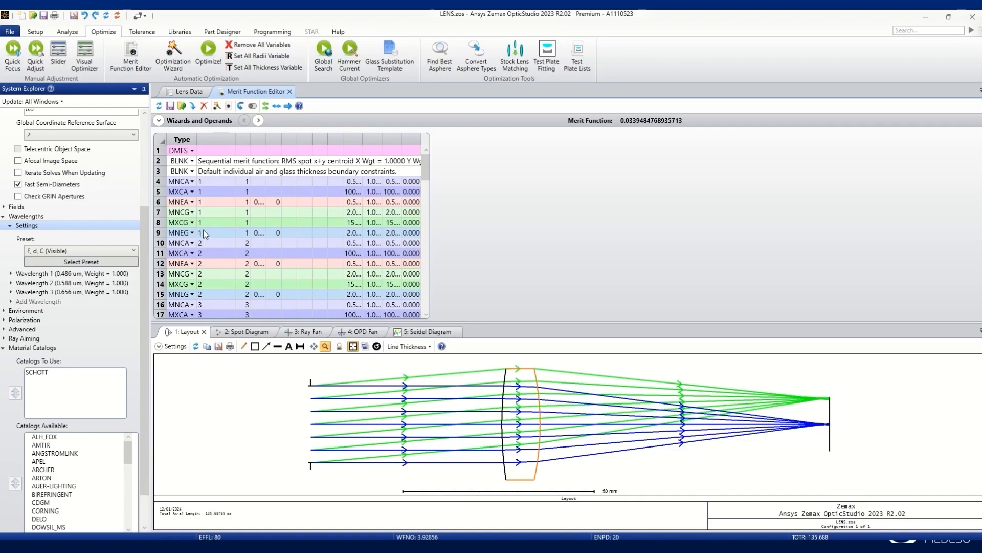
# Examine the generated merit function operands in the editor.
pyautogui.click(190, 242)
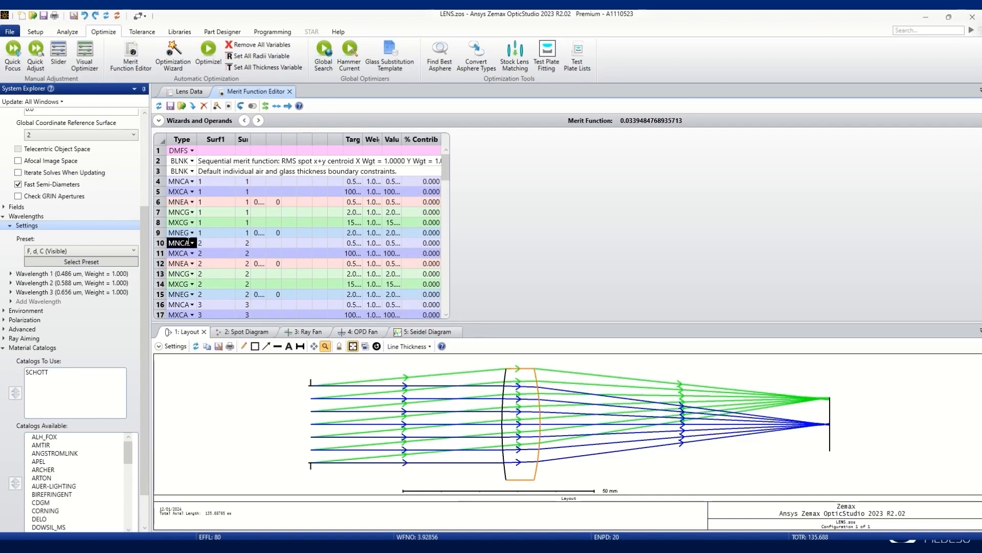
pyautogui.click(288, 107)
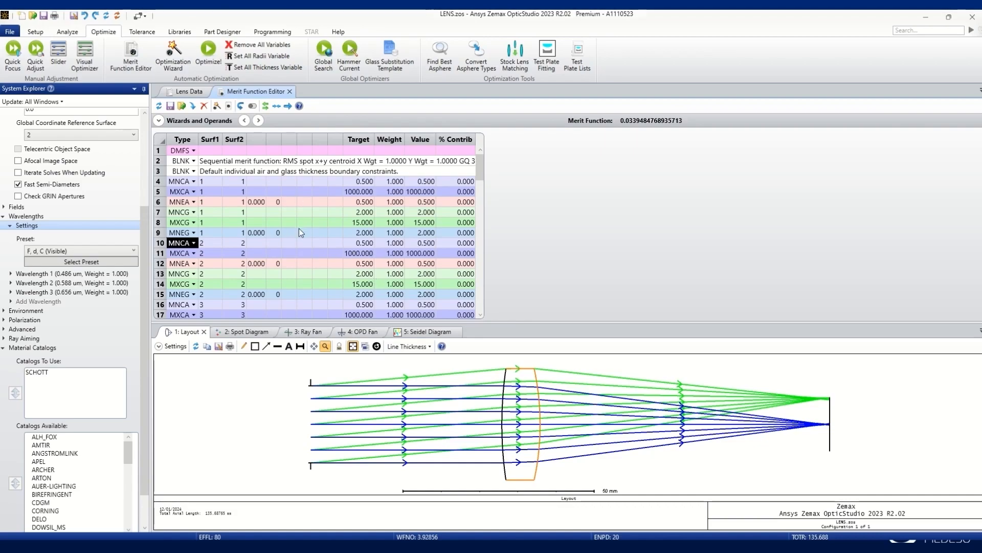
pyautogui.scroll(-3, 299, 229)
pyautogui.scroll(-3, 299, 221)
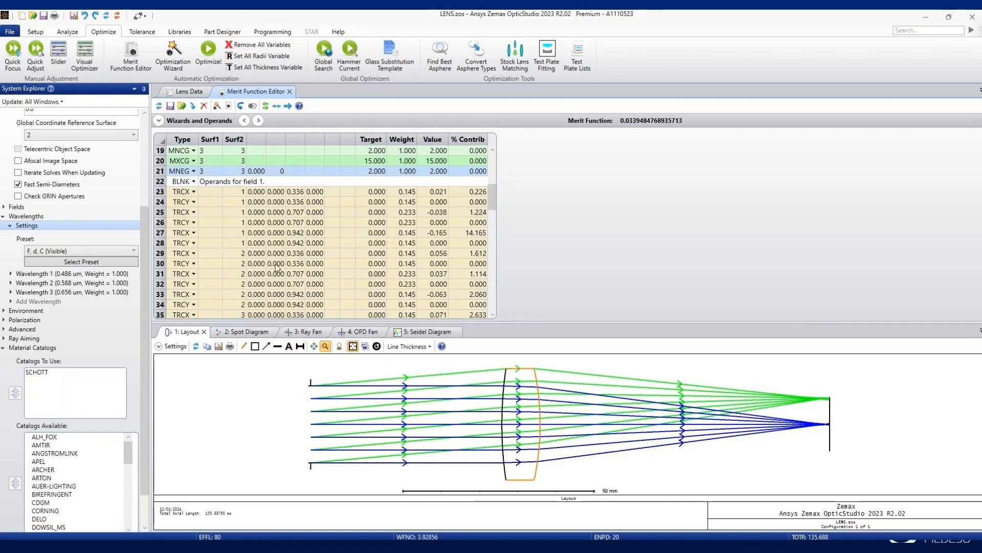
pyautogui.click(219, 276)
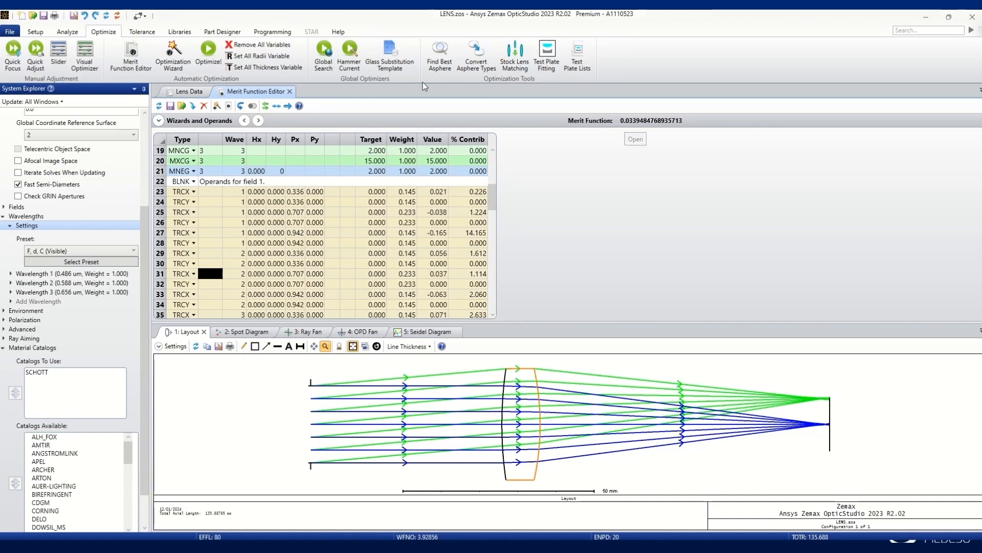
# Open the local optimization dialog and select the Damped Least Squares algorithm.
pyautogui.click(208, 51)
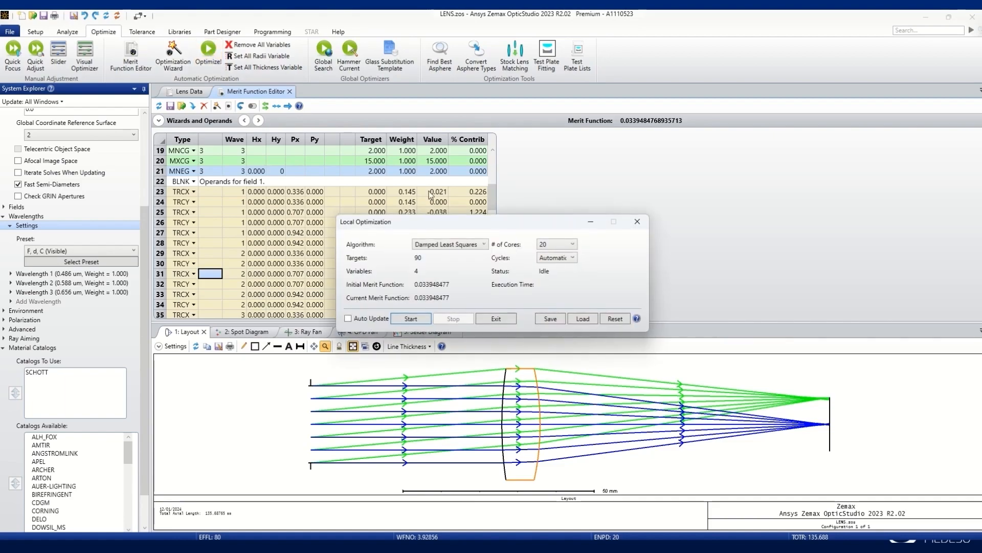
pyautogui.click(470, 244)
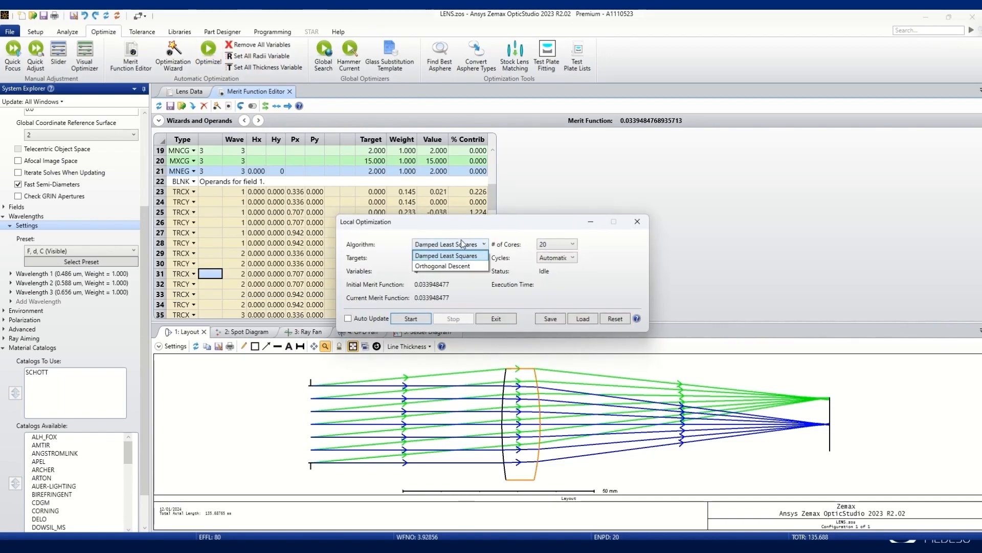
pyautogui.click(453, 255)
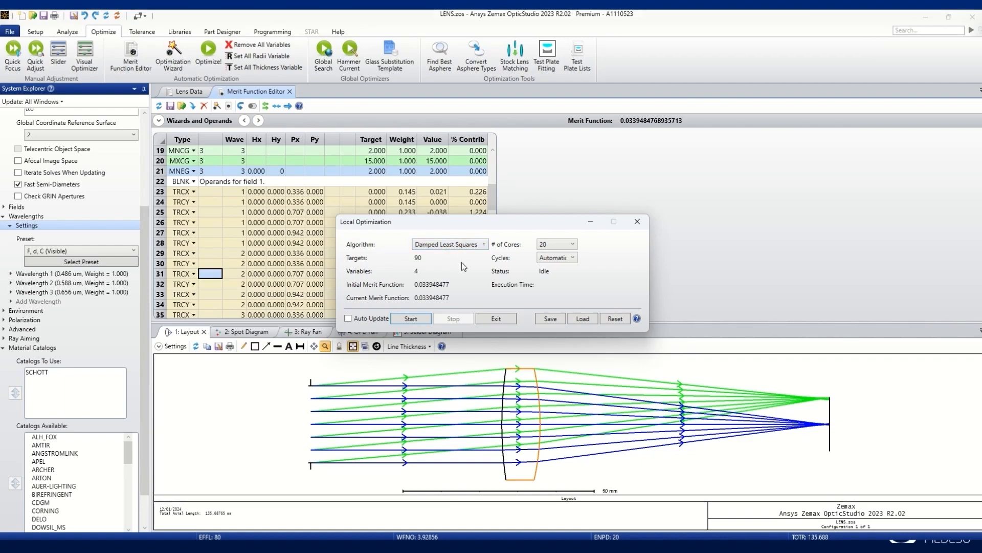
# Run the local optimization, close the dialog and return to the lens data.
pyautogui.click(423, 318)
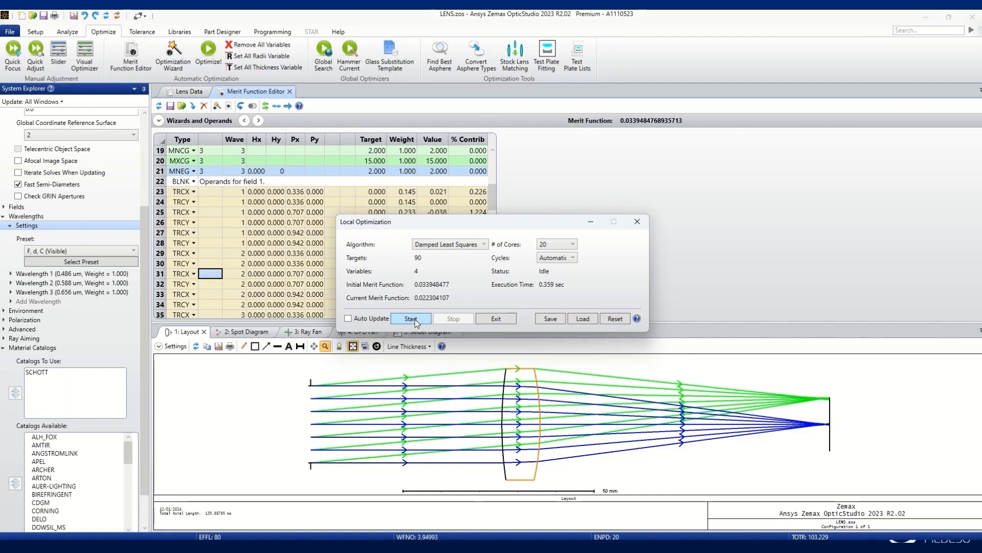
pyautogui.click(489, 316)
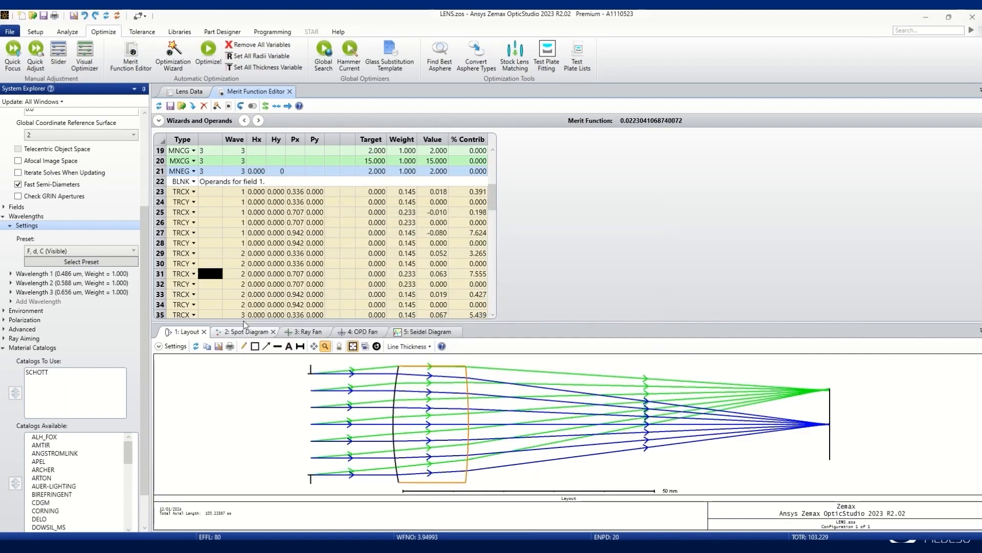
pyautogui.click(182, 91)
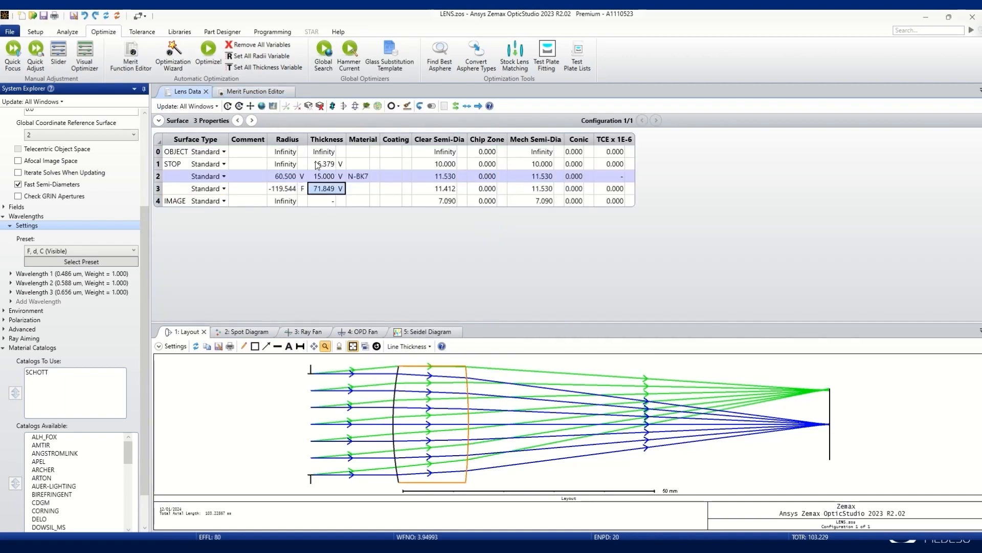
# Examine the spot diagram, merit function and layout of the optimized singlet.
pyautogui.click(257, 331)
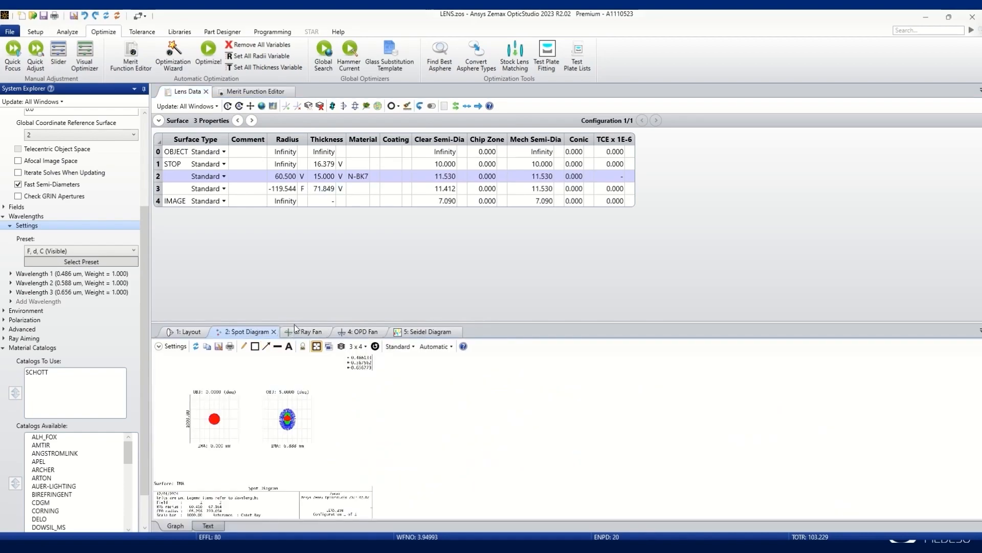
pyautogui.moveTo(296, 321); pyautogui.dragTo(295, 218)
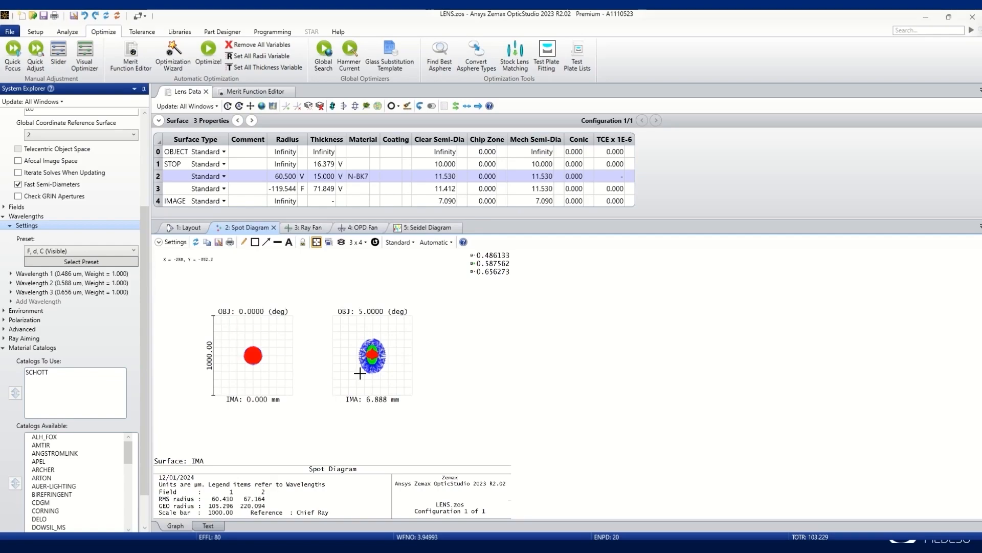
pyautogui.click(256, 91)
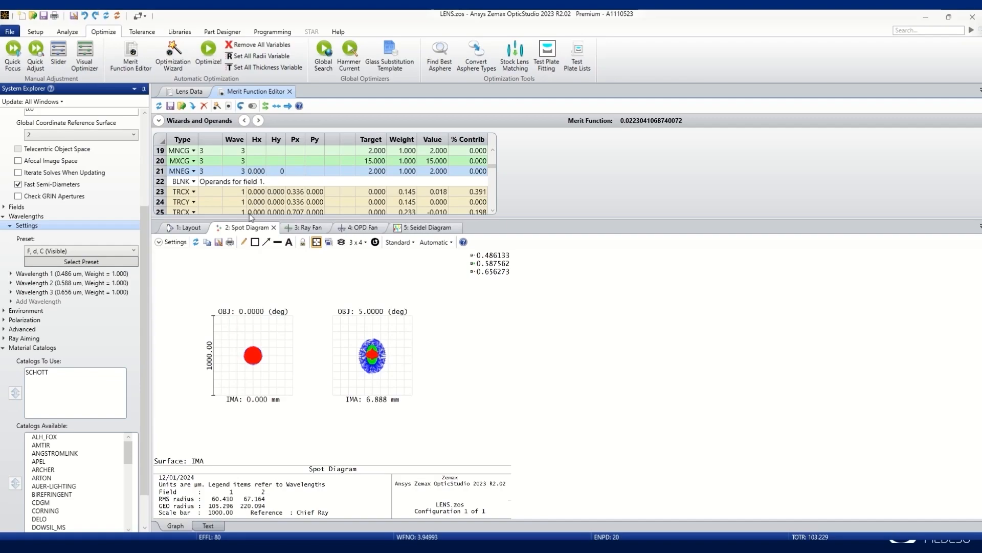
pyautogui.click(189, 228)
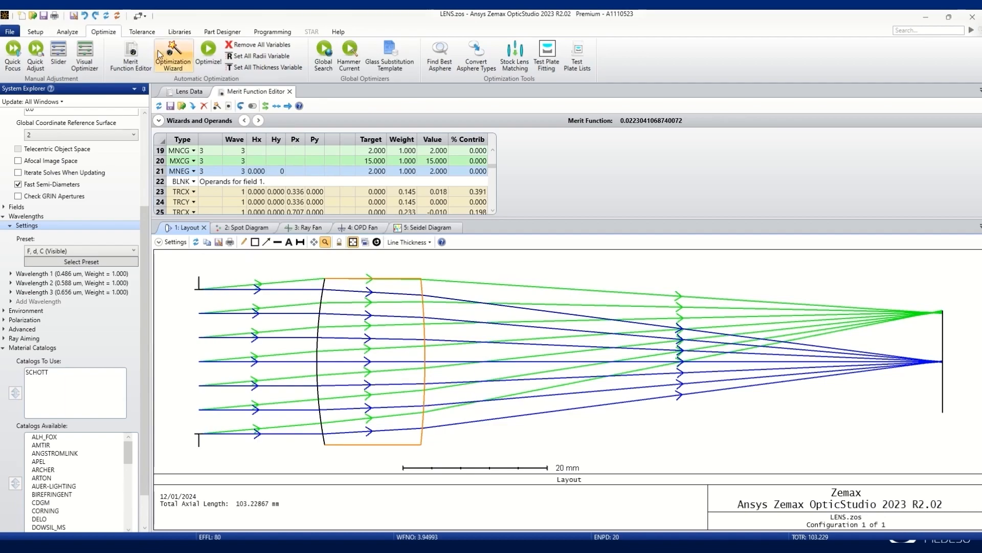
# Run a system check and review its report.
pyautogui.click(36, 32)
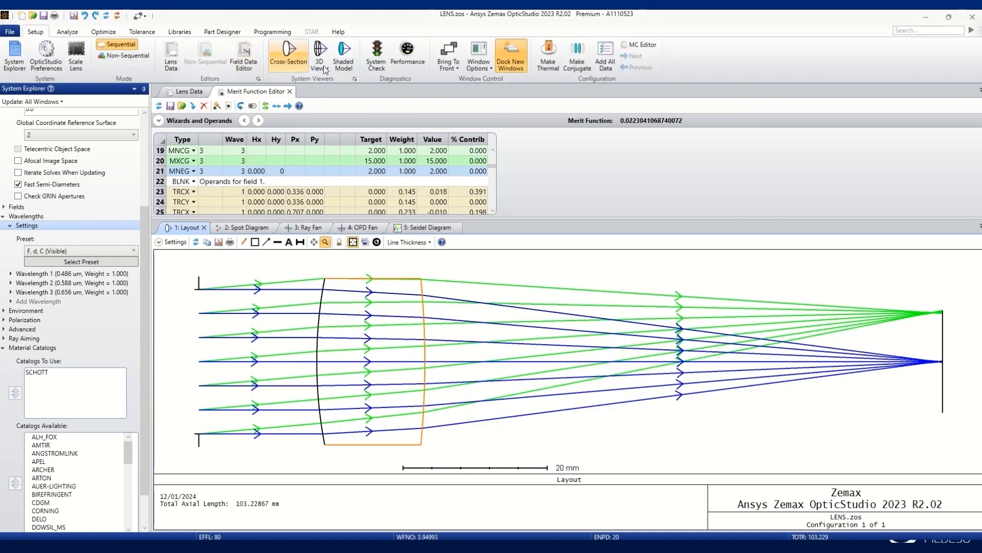
pyautogui.click(374, 62)
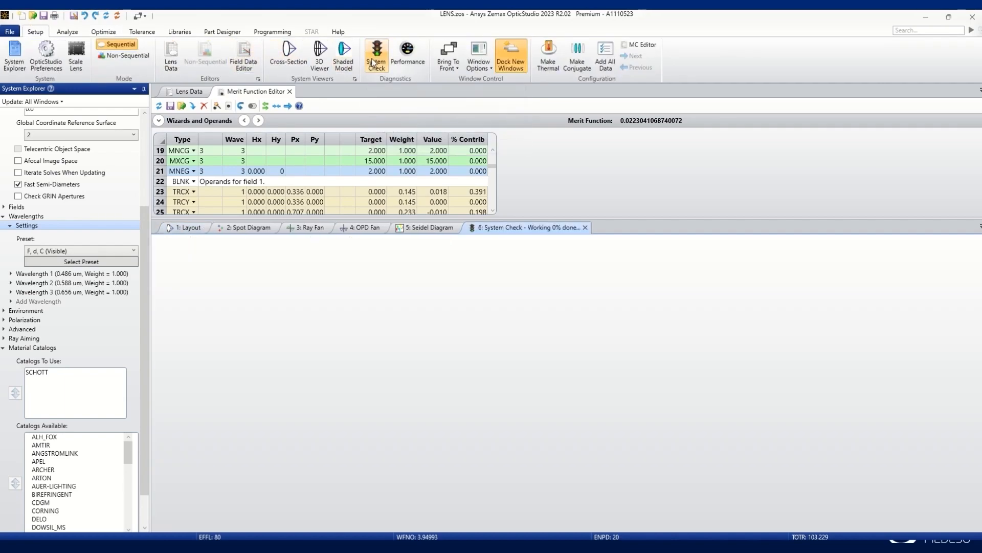
pyautogui.scroll(-3, 319, 313)
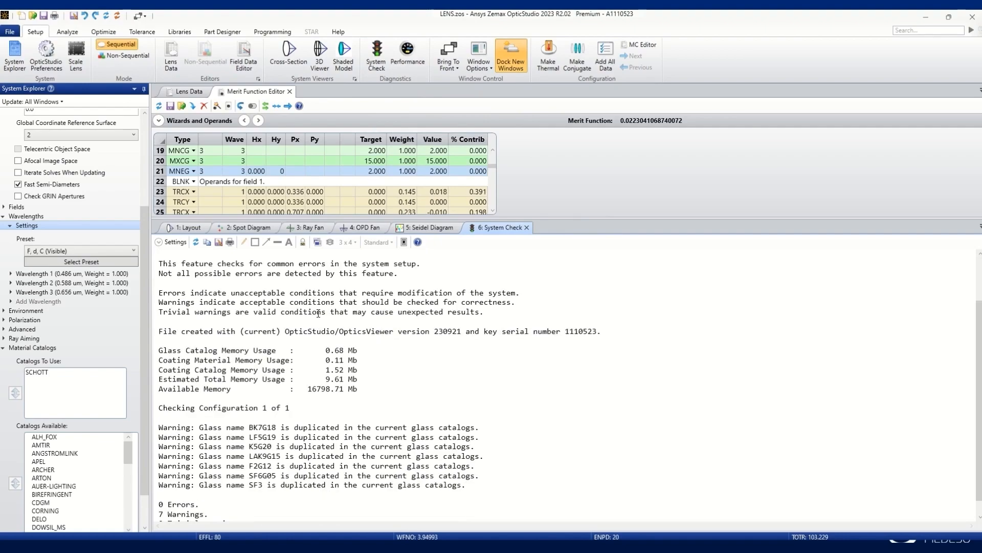
pyautogui.scroll(3, 318, 313)
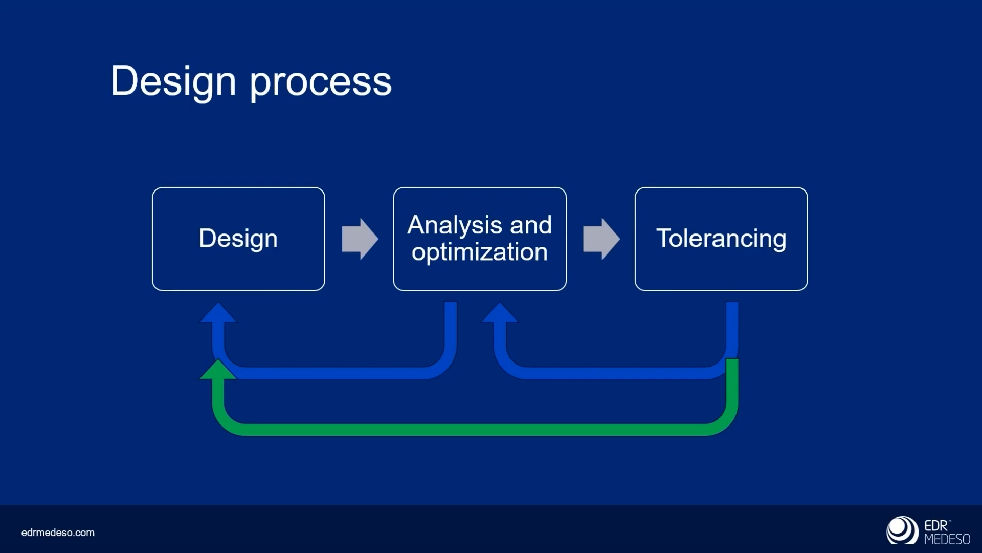
pyautogui.press('Right')
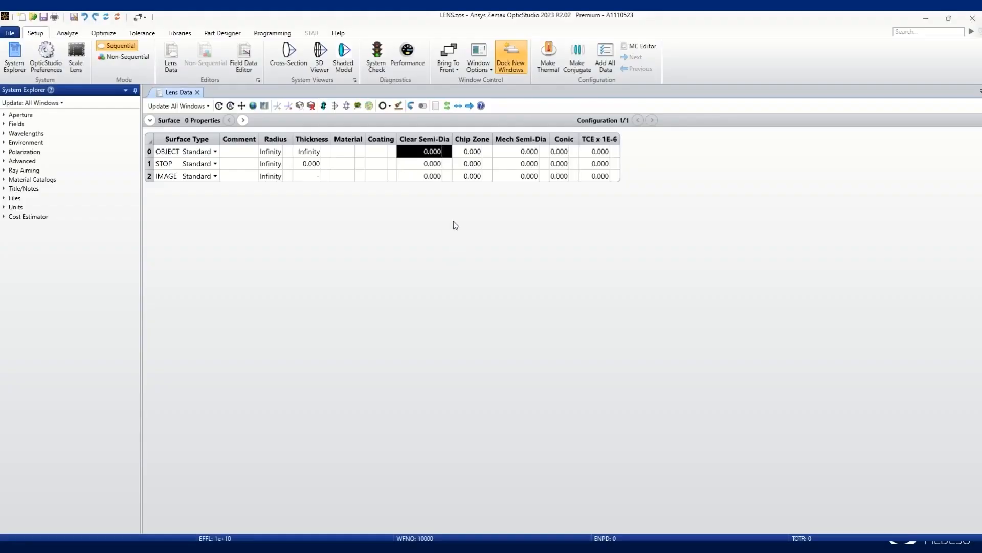
# Open the Design Templates library.
pyautogui.click(180, 32)
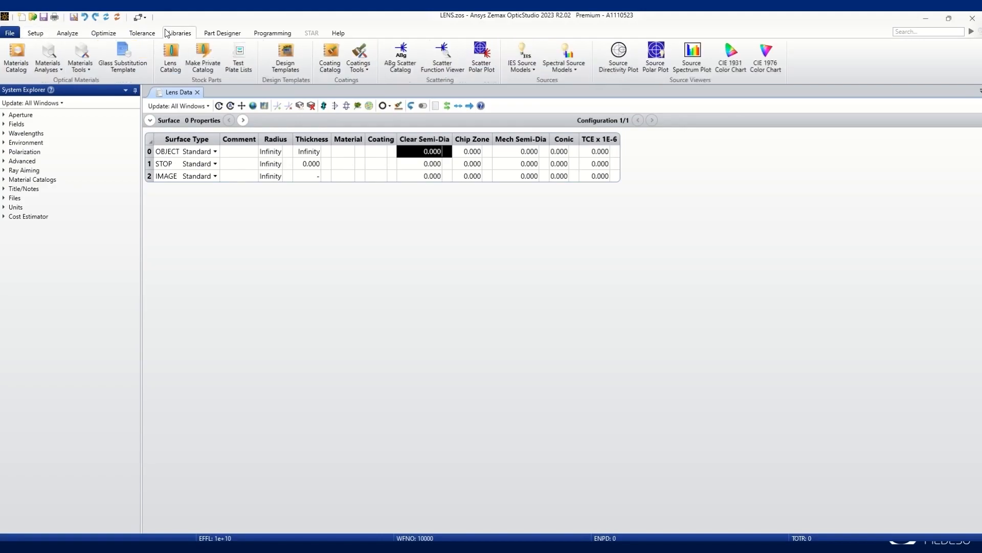
pyautogui.click(284, 53)
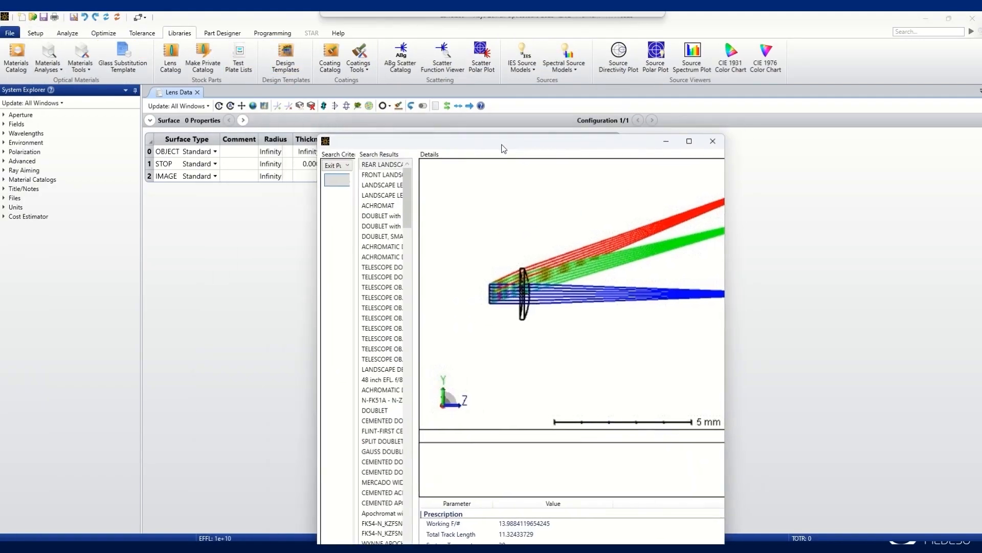
pyautogui.click(689, 141)
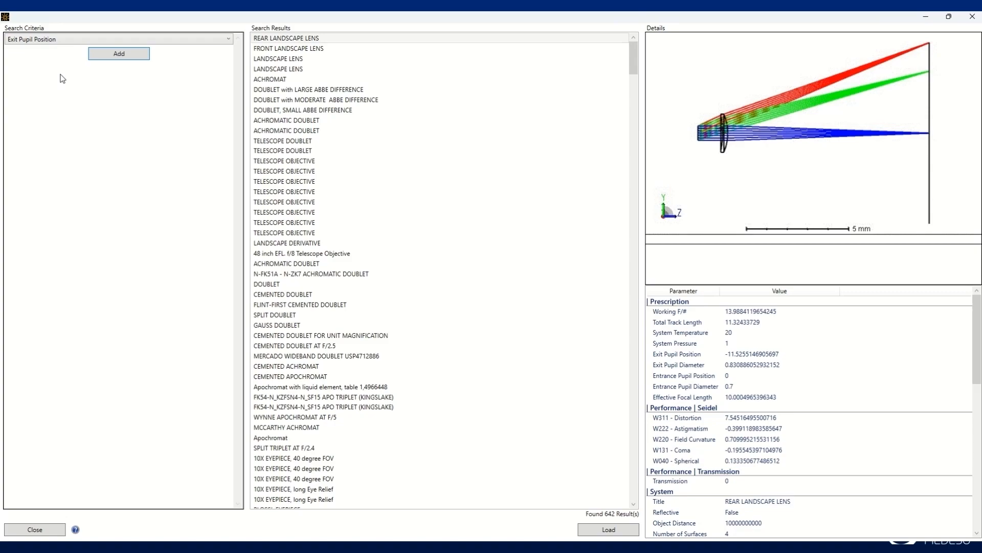
# Add a Primary Wavelength search criterion with minimum 0.4 and maximum 0.7.
pyautogui.click(65, 40)
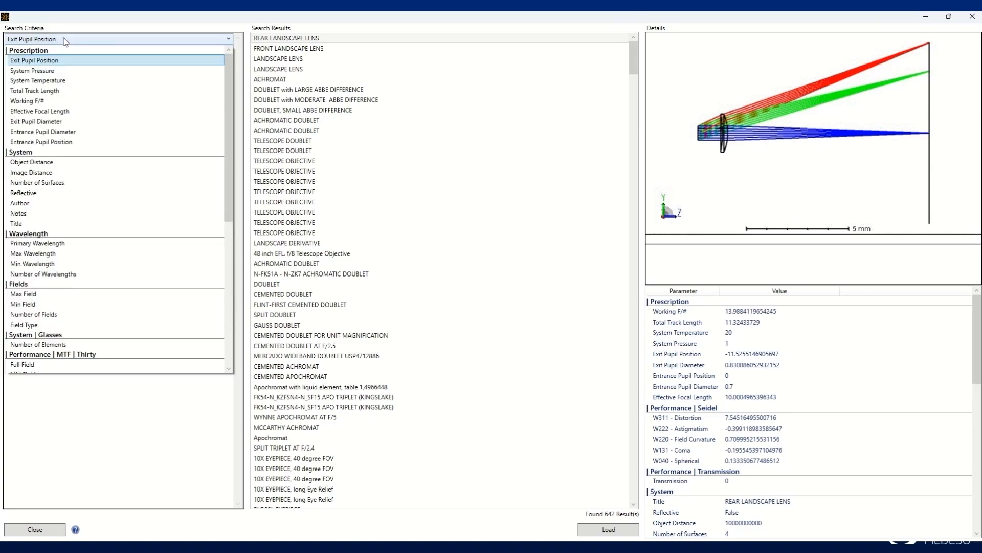
pyautogui.click(76, 244)
pyautogui.click(131, 53)
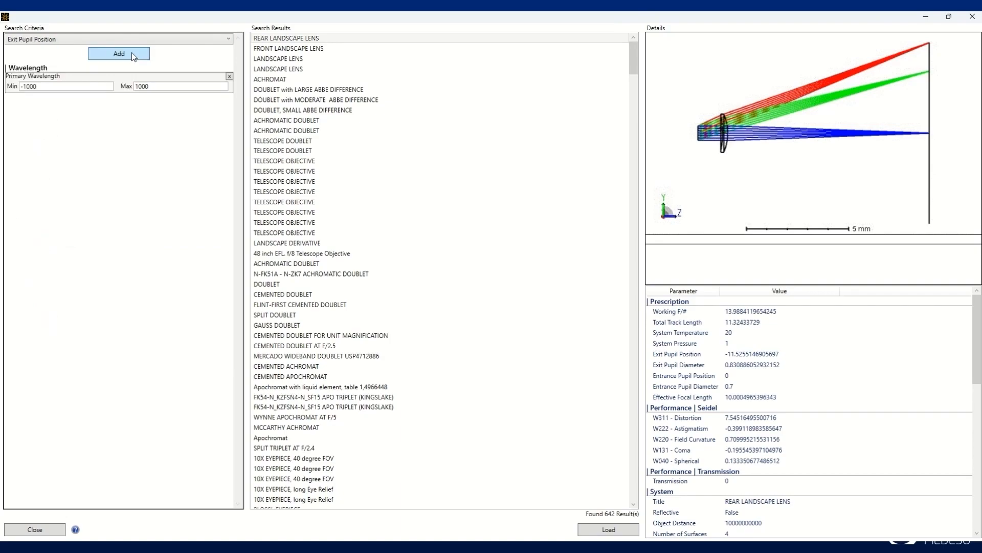
pyautogui.moveTo(69, 86); pyautogui.dragTo(11, 95)
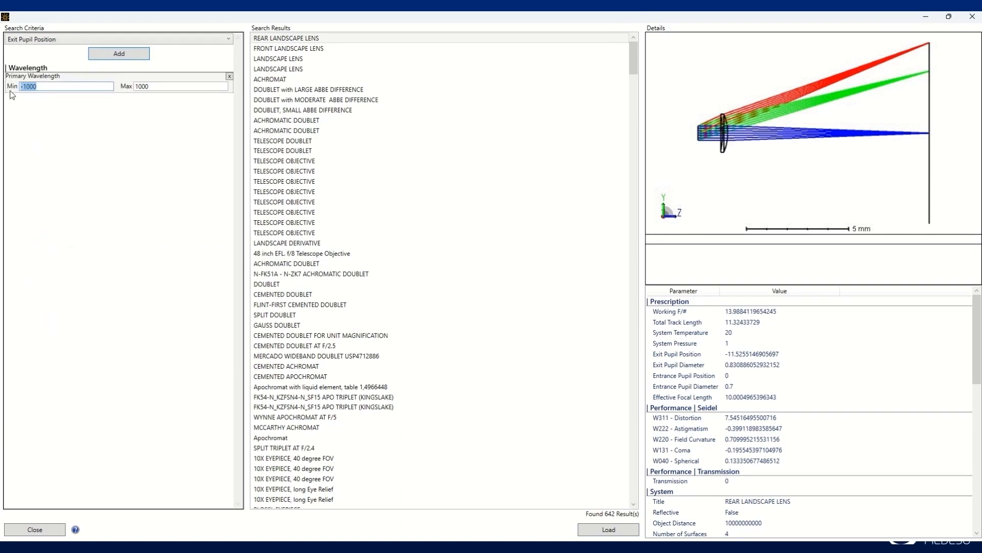
pyautogui.write('0.4')
pyautogui.press('Tab')
pyautogui.write('0.7')
# Add a Working F/# search criterion with minimum 1 and maximum 3.
pyautogui.click(53, 41)
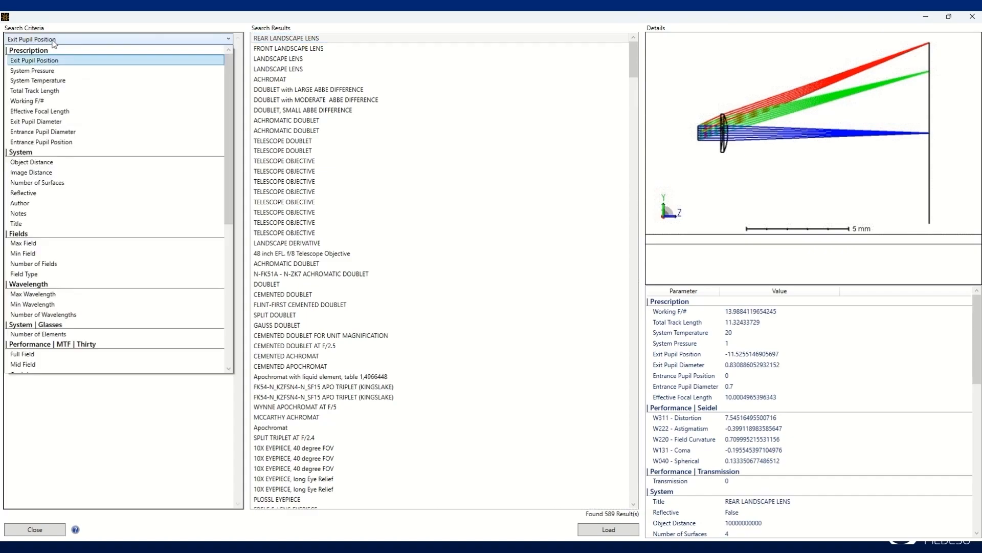
pyautogui.click(62, 101)
pyautogui.click(107, 56)
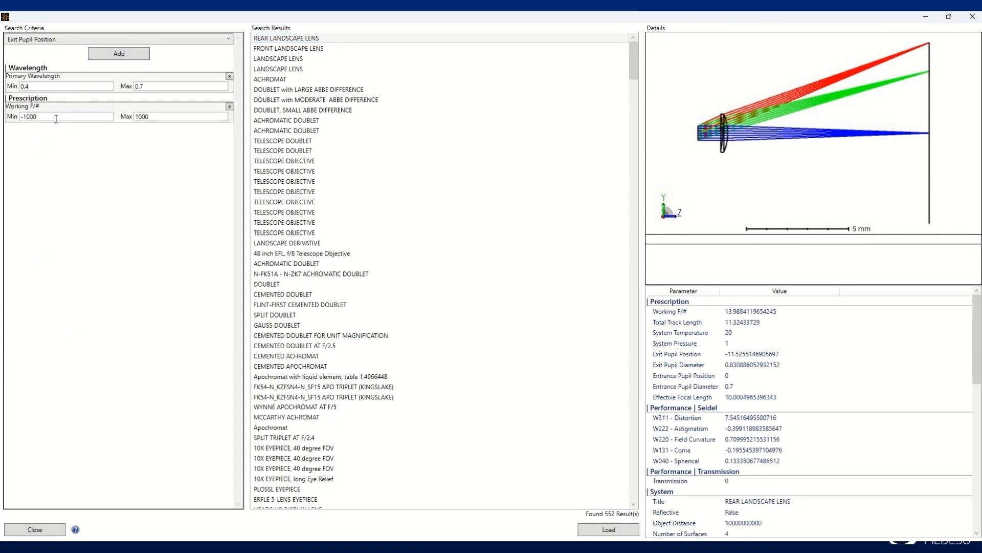
pyautogui.moveTo(54, 118); pyautogui.dragTo(21, 119)
pyautogui.write('1')
pyautogui.press('Tab')
pyautogui.write('3')
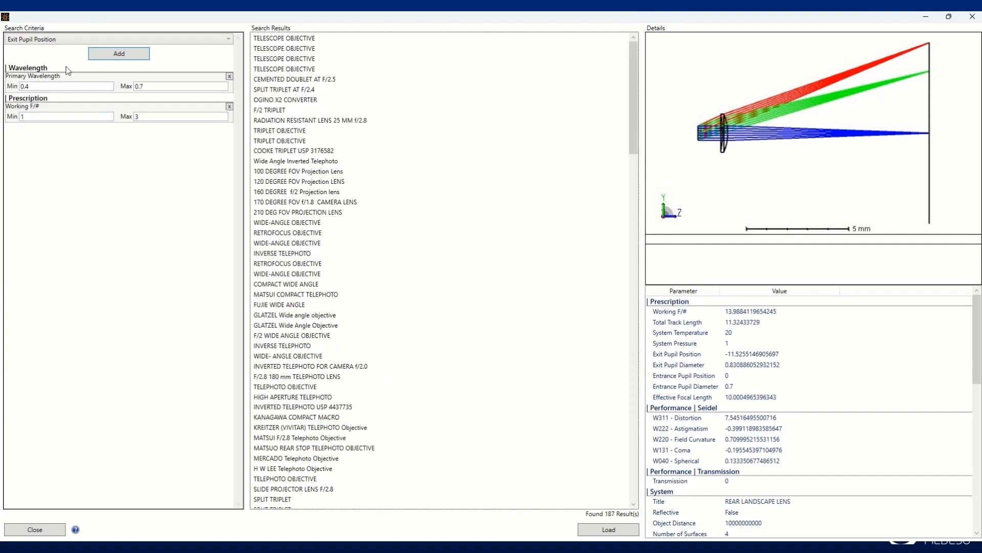
# Add a Number of Elements criterion of 6, then load the Double-Gauss template.
pyautogui.click(68, 41)
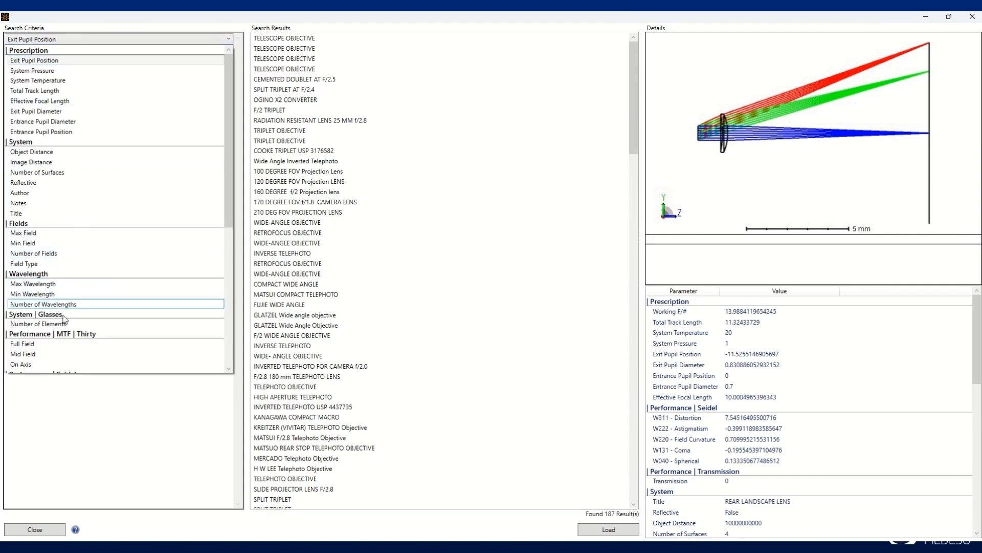
pyautogui.click(46, 323)
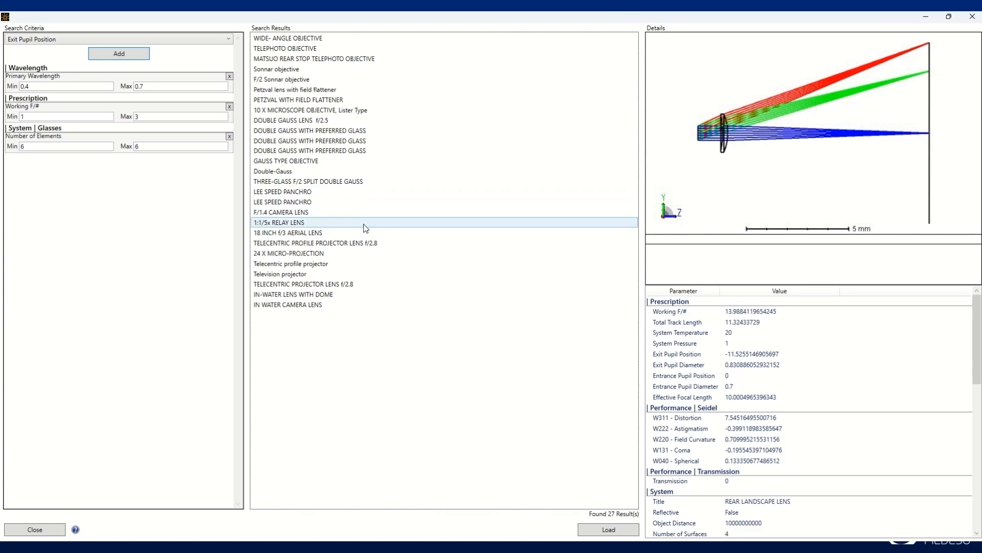
pyautogui.click(325, 172)
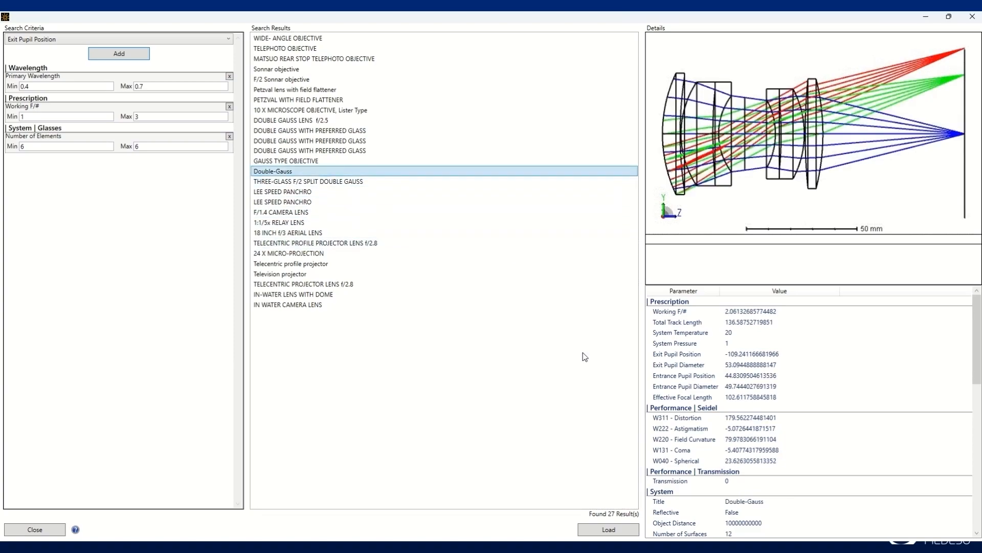
pyautogui.click(607, 530)
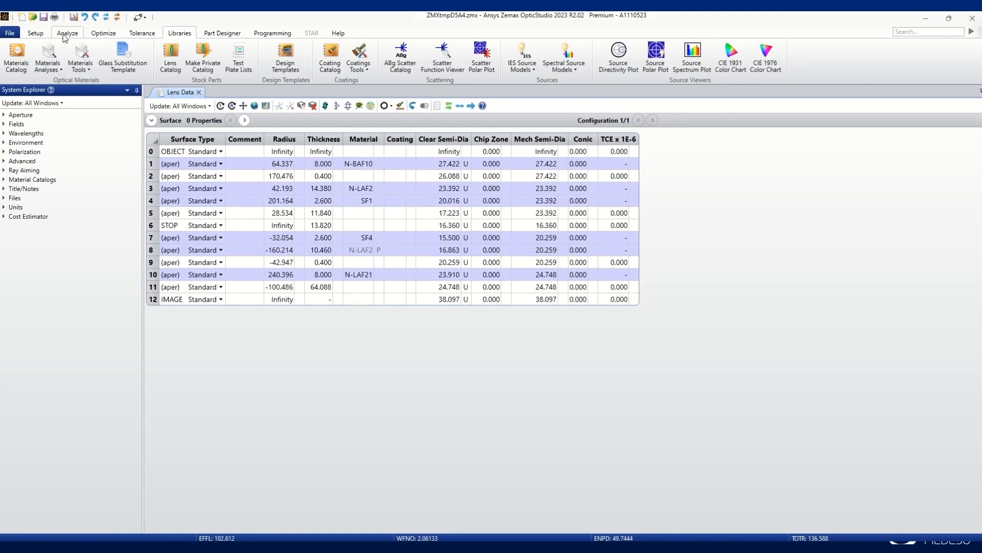
# Open a cross-section layout and turn off the Marginal And Chief Only ray option.
pyautogui.click(36, 33)
pyautogui.click(288, 60)
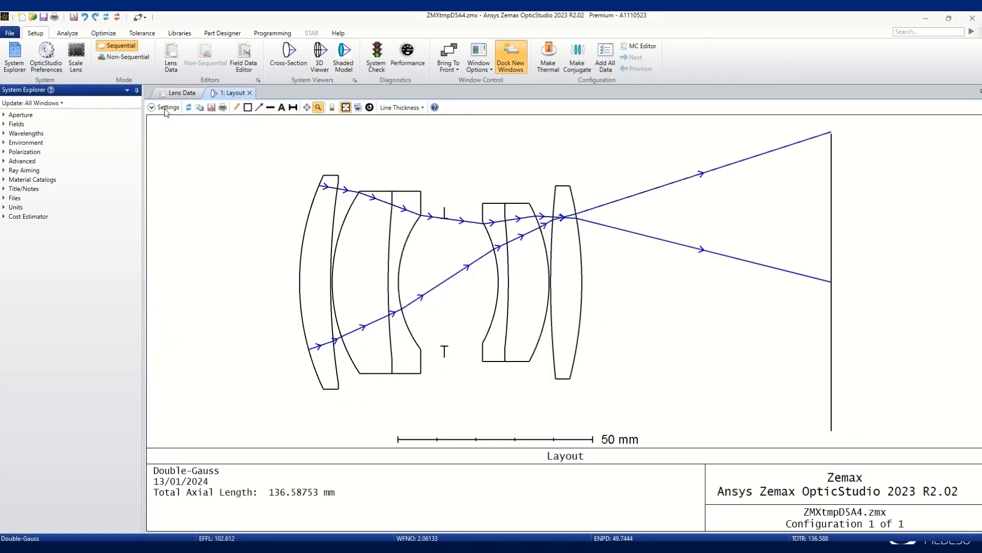
pyautogui.click(153, 108)
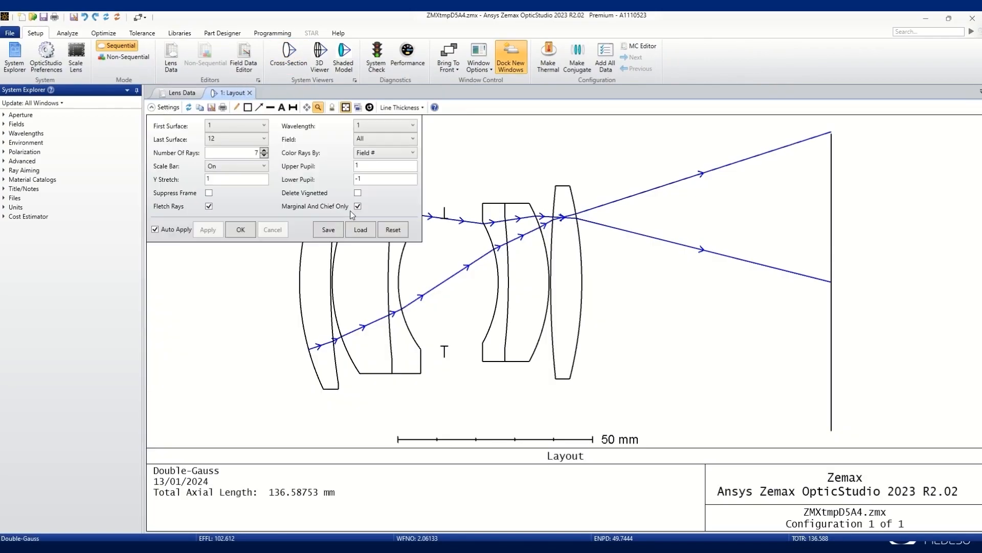
pyautogui.click(358, 206)
pyautogui.click(241, 229)
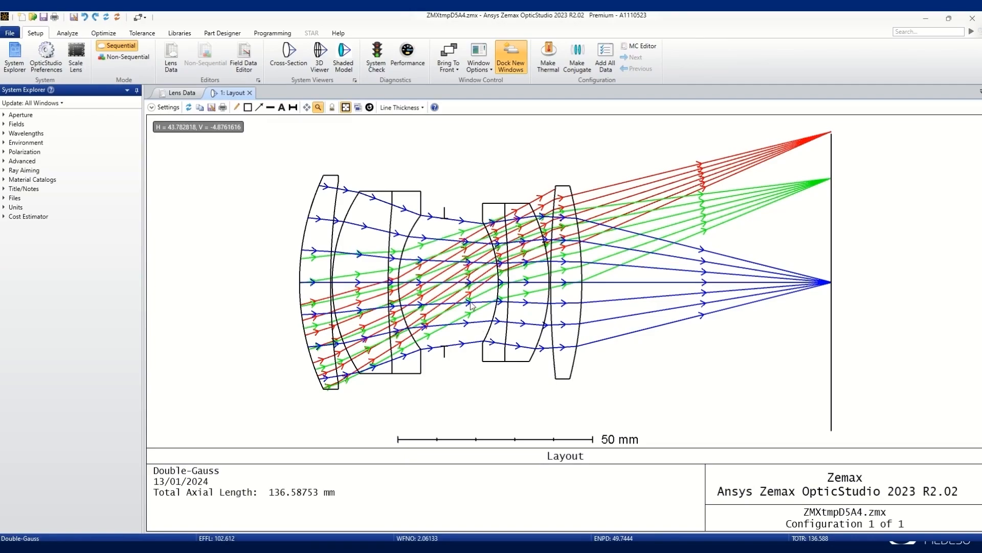
# Open a Seidel diagram of the Double-Gauss lens.
pyautogui.click(75, 33)
pyautogui.click(118, 69)
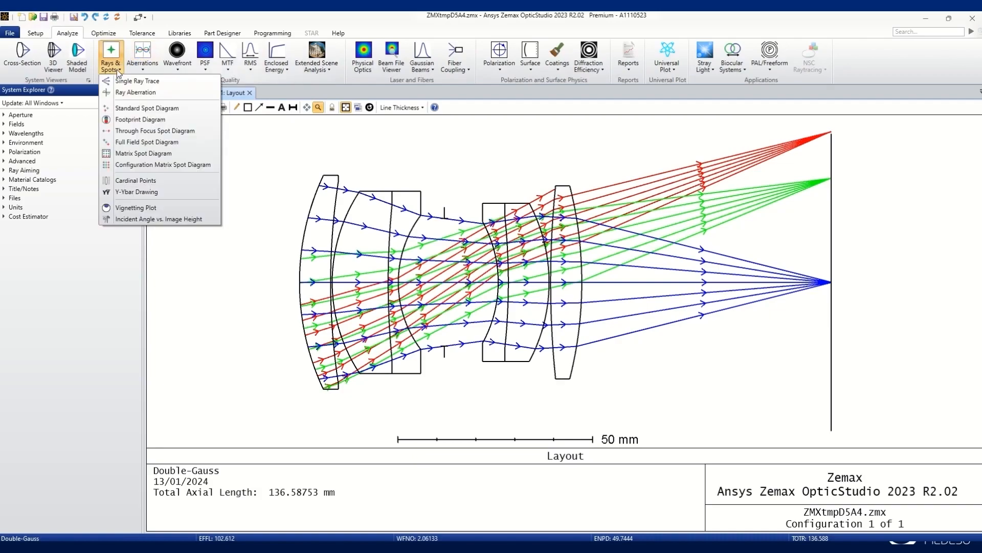
pyautogui.click(140, 65)
pyautogui.click(182, 201)
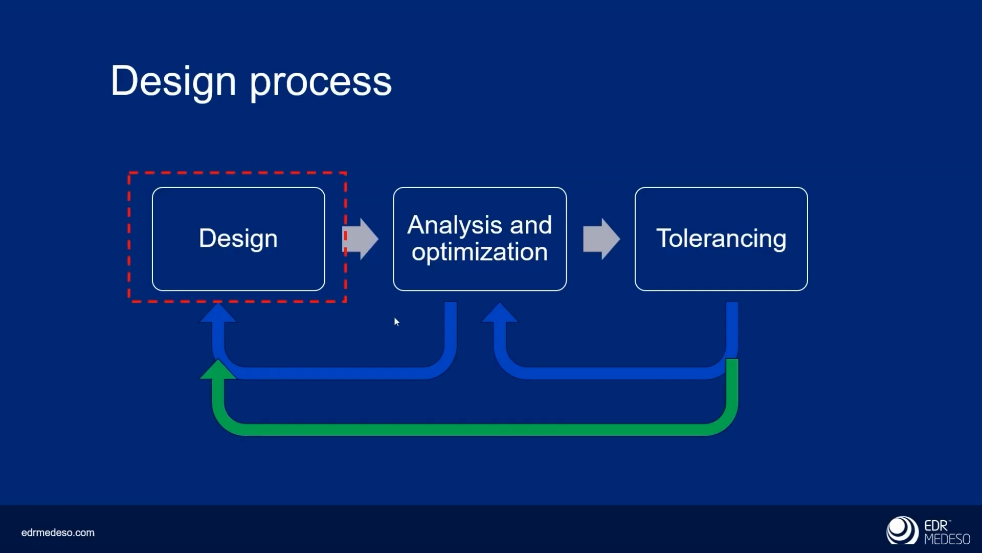
pyautogui.click(395, 317)
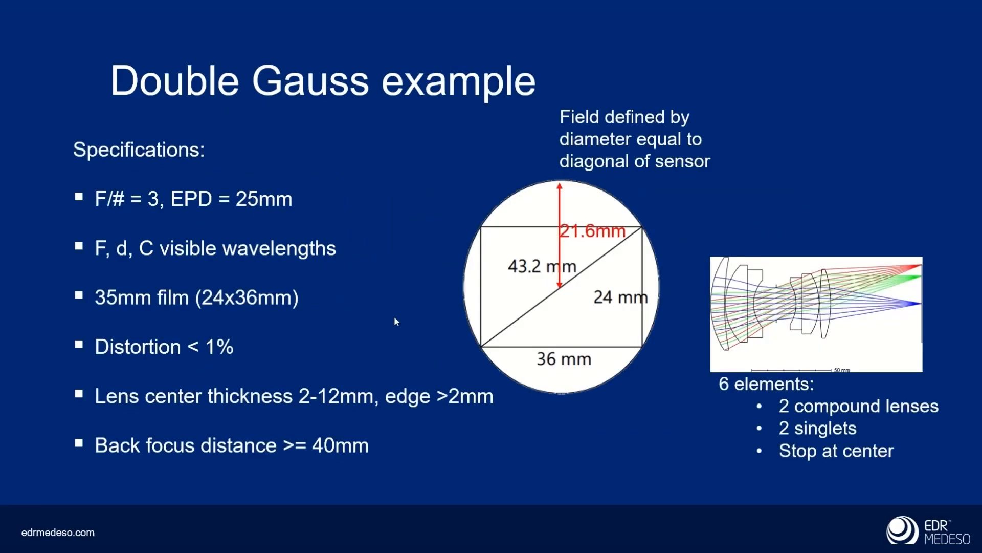
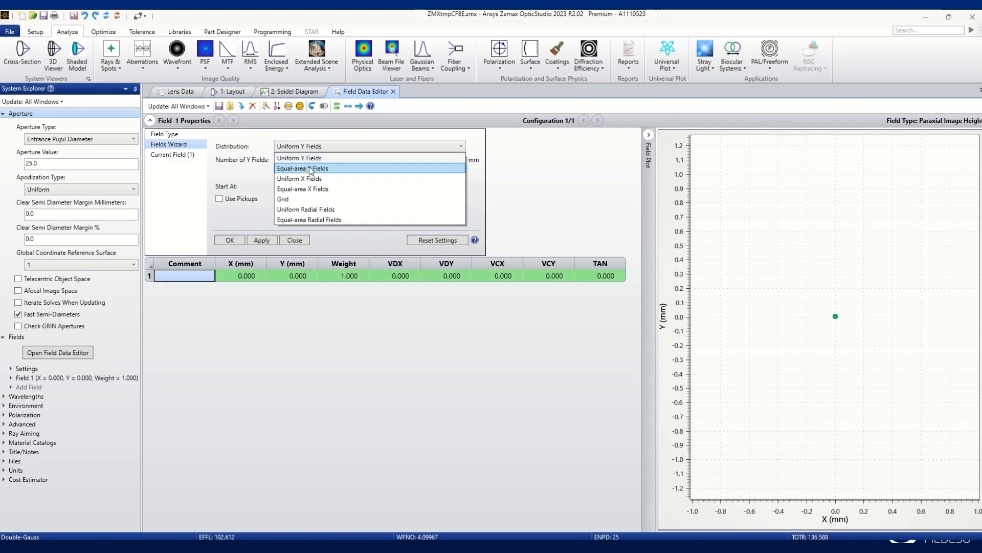
# Generate three equal-area Y fields with a maximum field of 21.6 mm and sort them by field height.
pyautogui.click(308, 169)
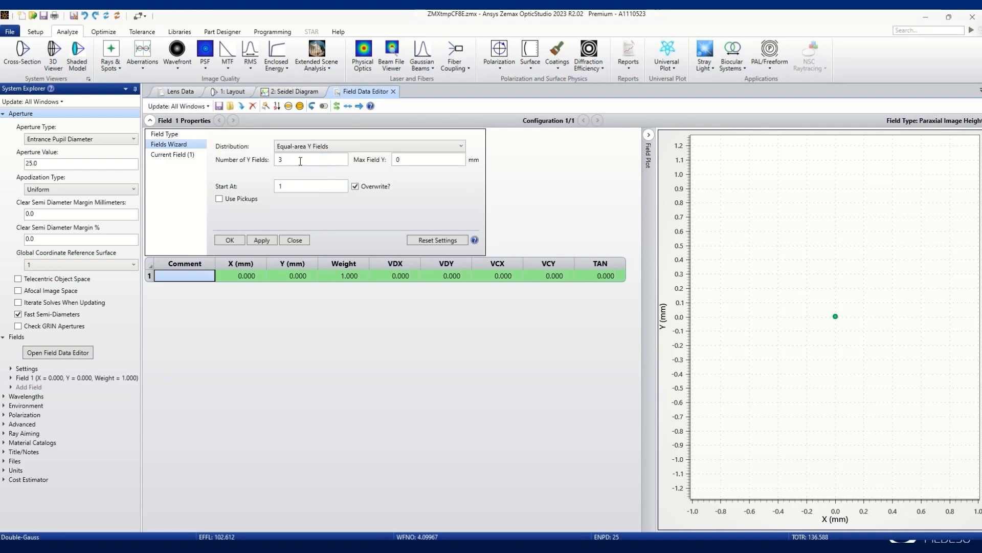
pyautogui.moveTo(413, 160); pyautogui.dragTo(393, 164)
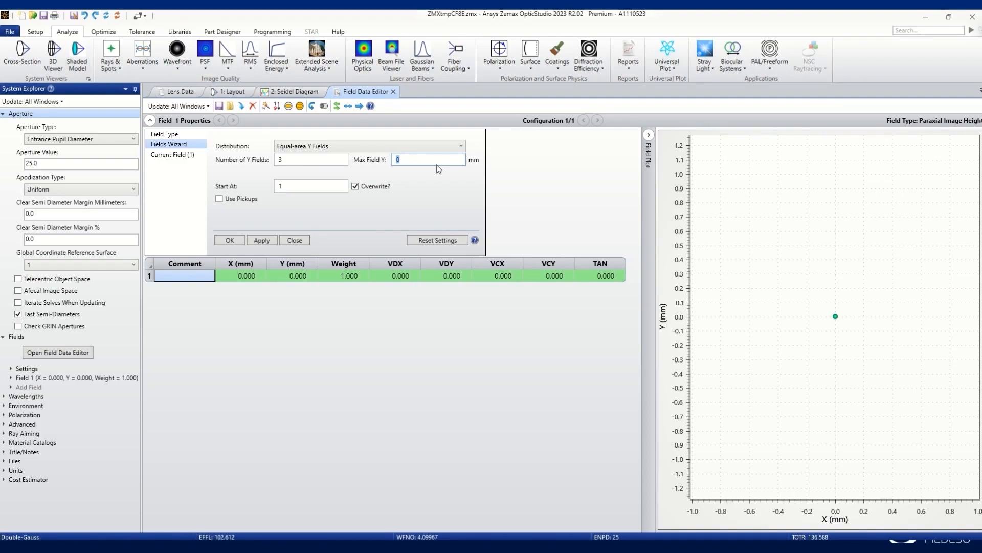
pyautogui.write('21.6')
pyautogui.click(230, 240)
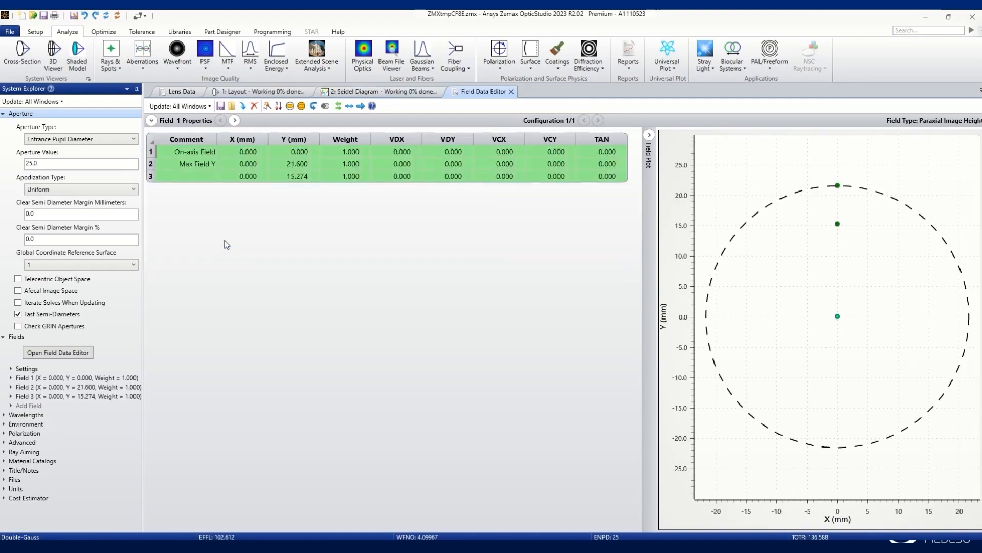
pyautogui.click(278, 106)
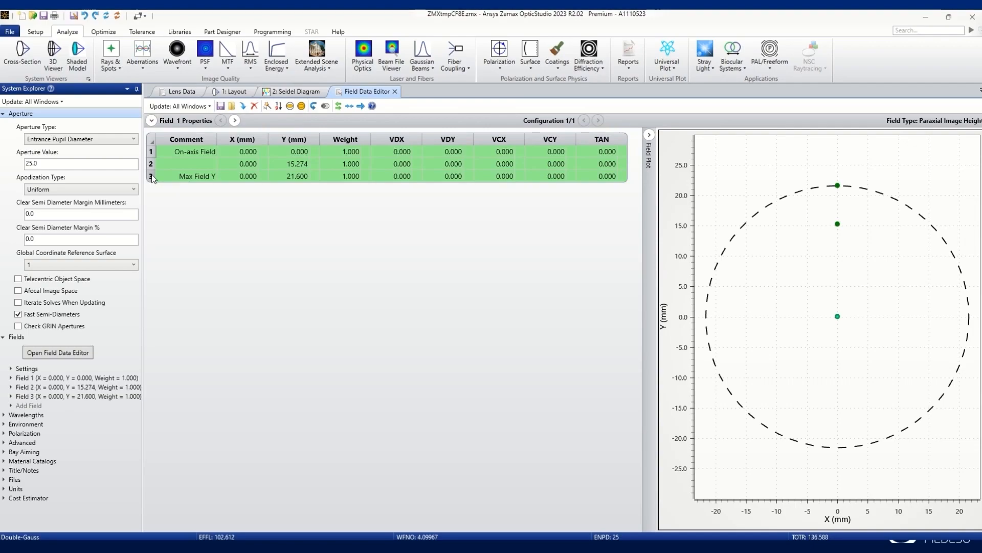
# Apply the F, d, C (Visible) wavelength preset to the system.
pyautogui.click(395, 91)
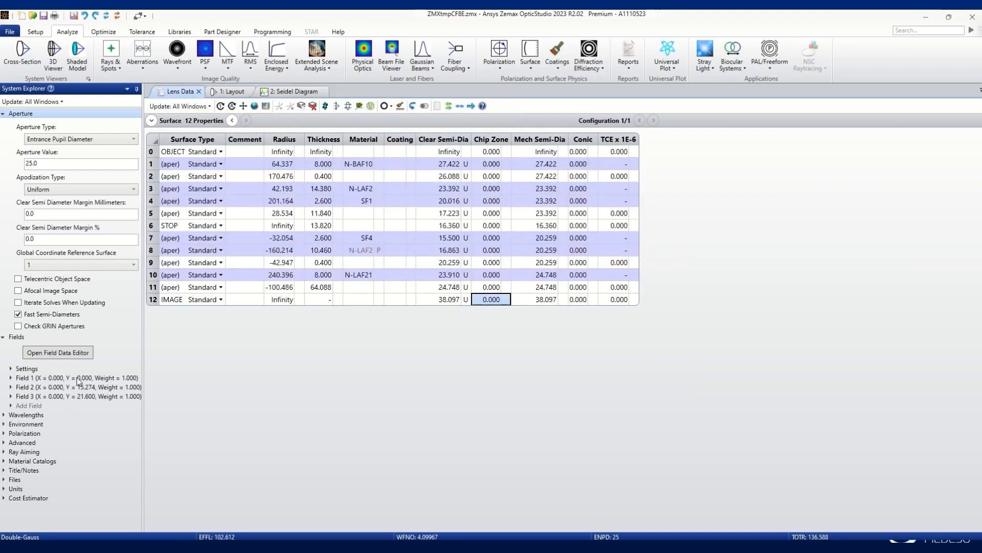
pyautogui.click(4, 415)
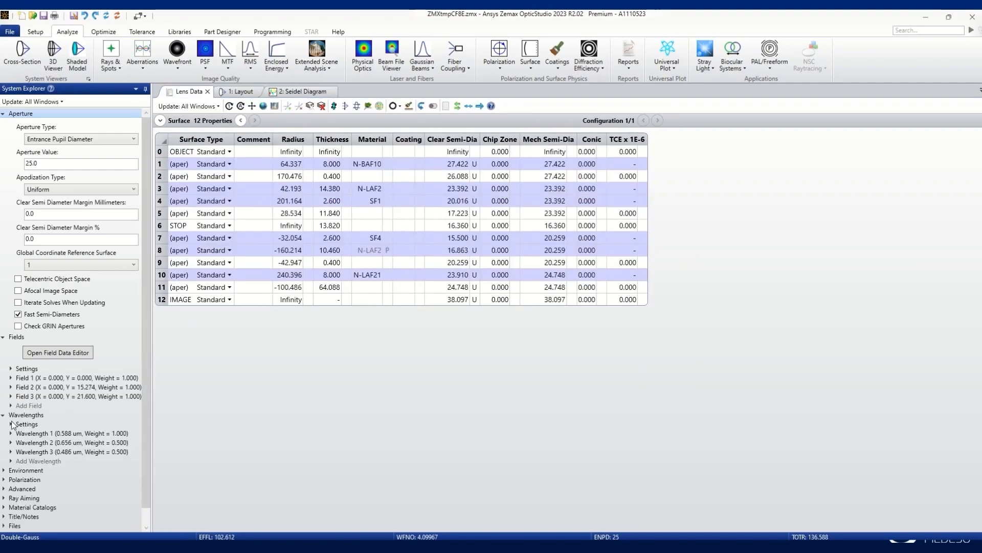
pyautogui.click(10, 425)
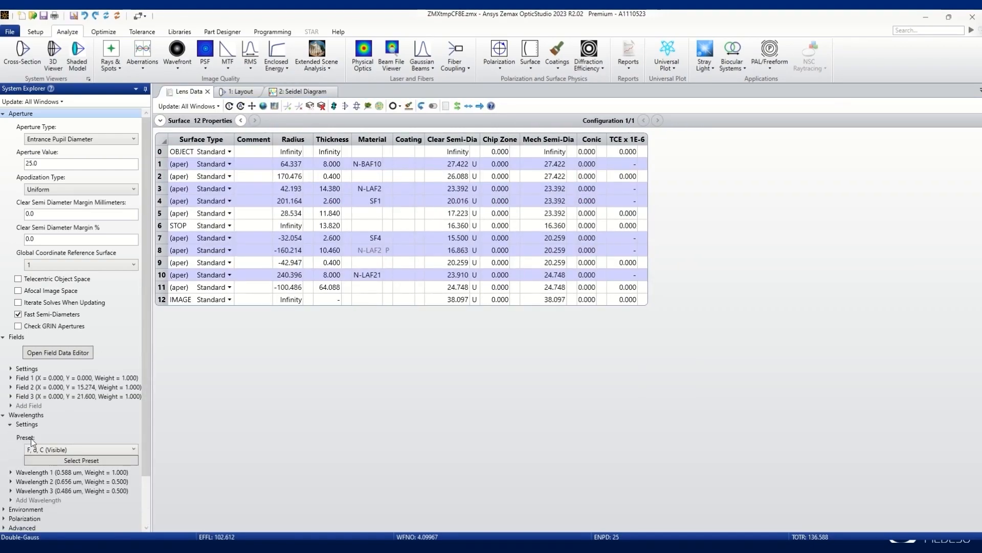
pyautogui.click(58, 462)
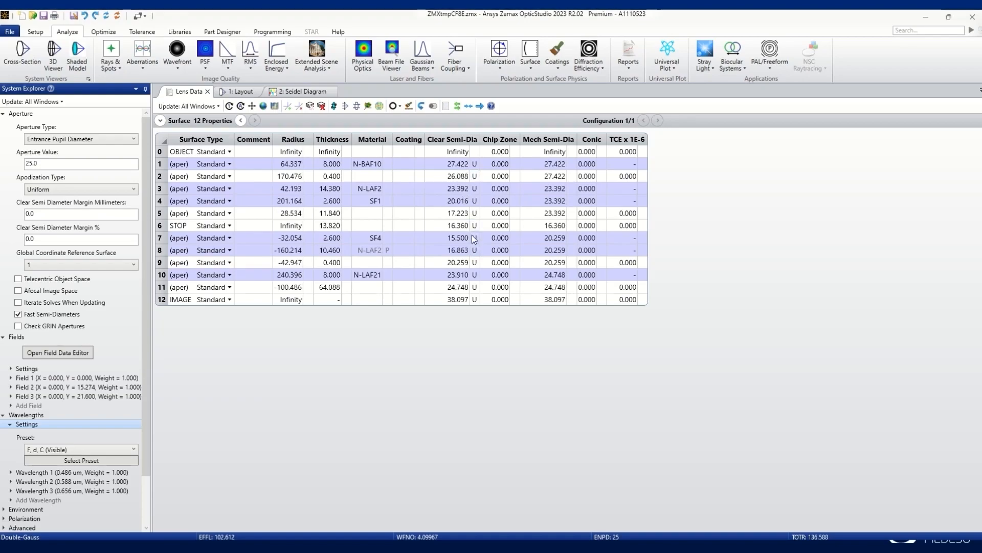
# Remove all surface apertures and put an F Number solve of 3 on surface 11's radius.
pyautogui.click(399, 106)
pyautogui.click(421, 120)
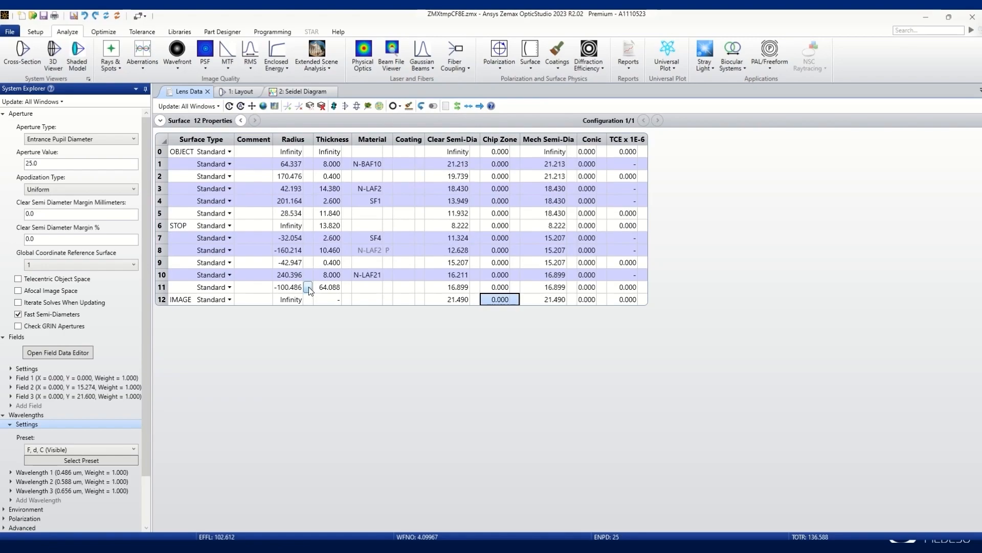
pyautogui.click(308, 288)
pyautogui.click(368, 317)
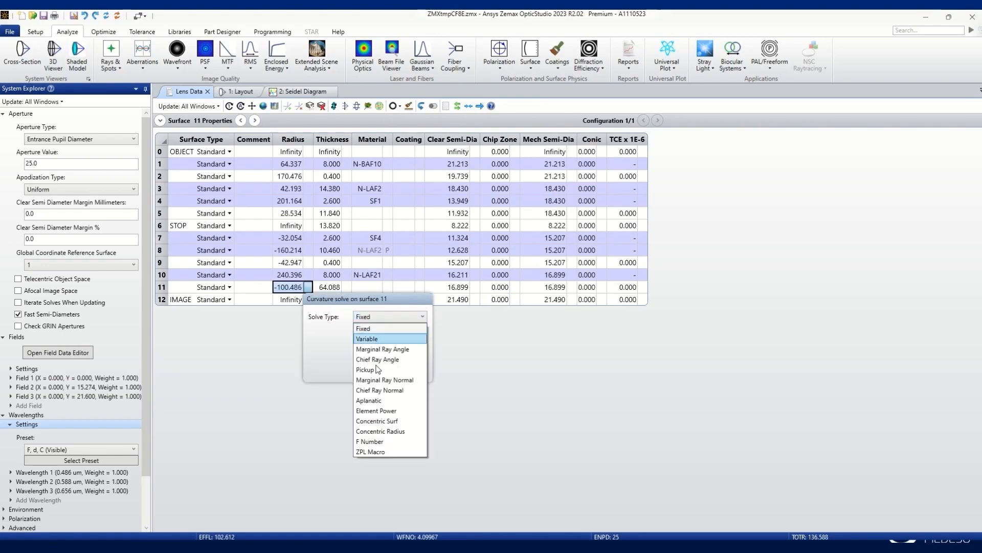
pyautogui.click(378, 441)
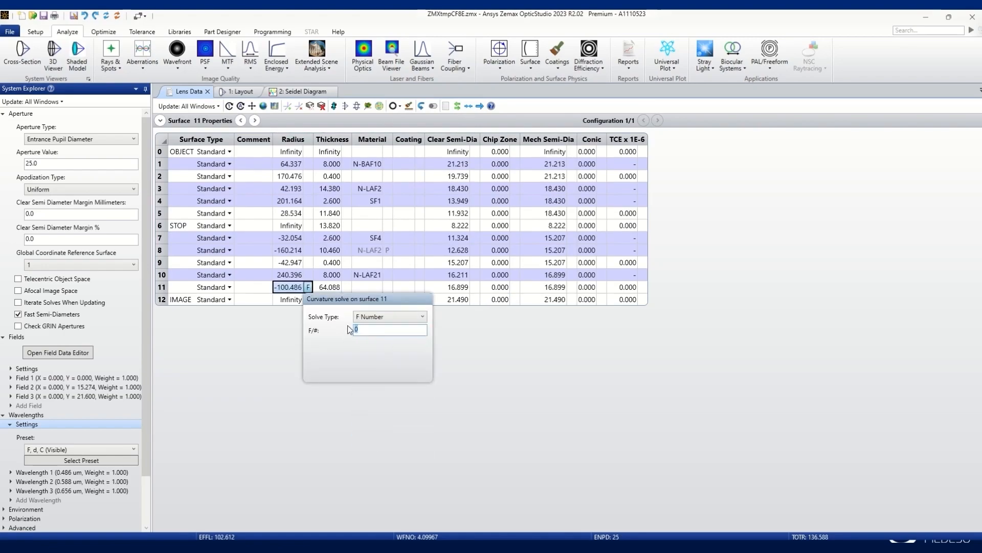
pyautogui.write('3')
pyautogui.press('Return')
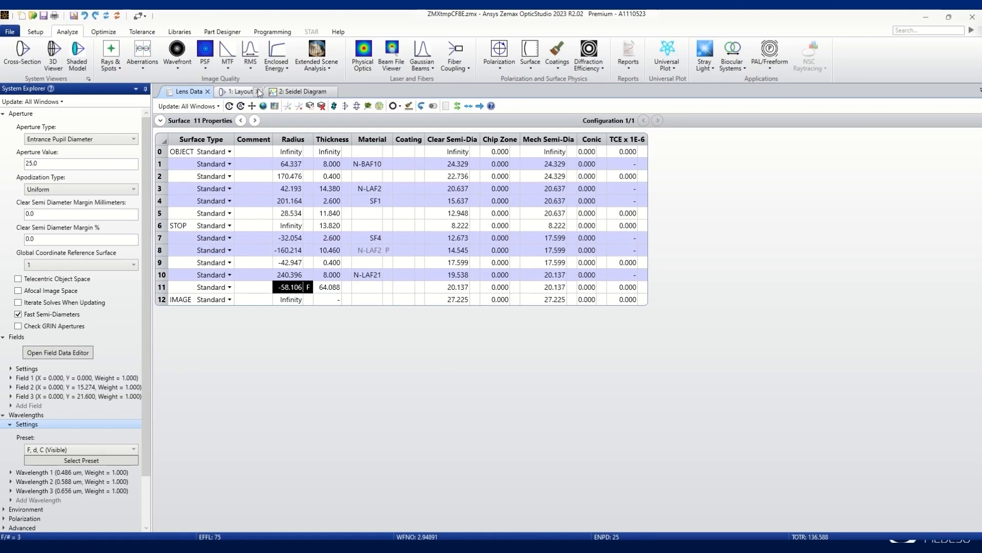
# Run Quick Focus with the Spot Size Radial criterion using centroid.
pyautogui.click(241, 92)
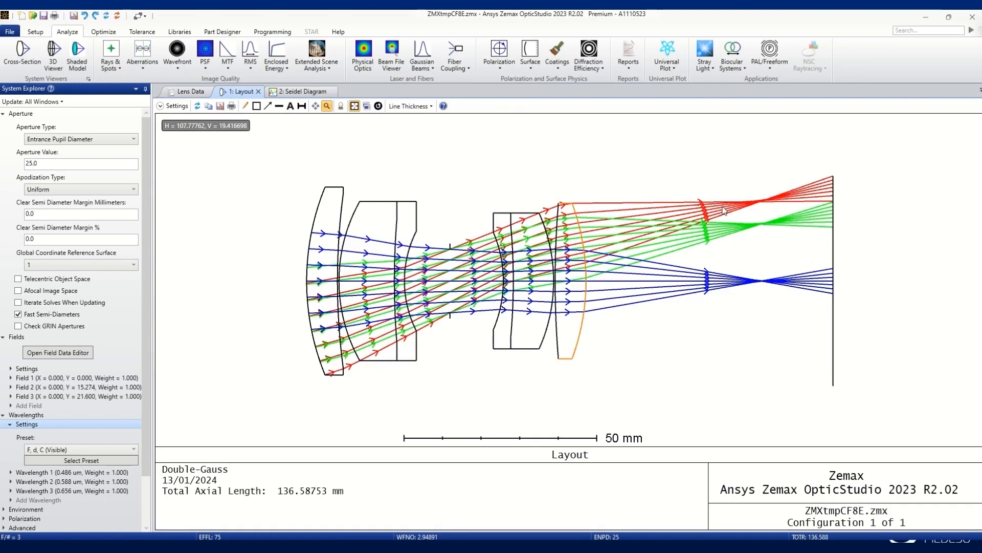
pyautogui.click(102, 32)
pyautogui.click(13, 53)
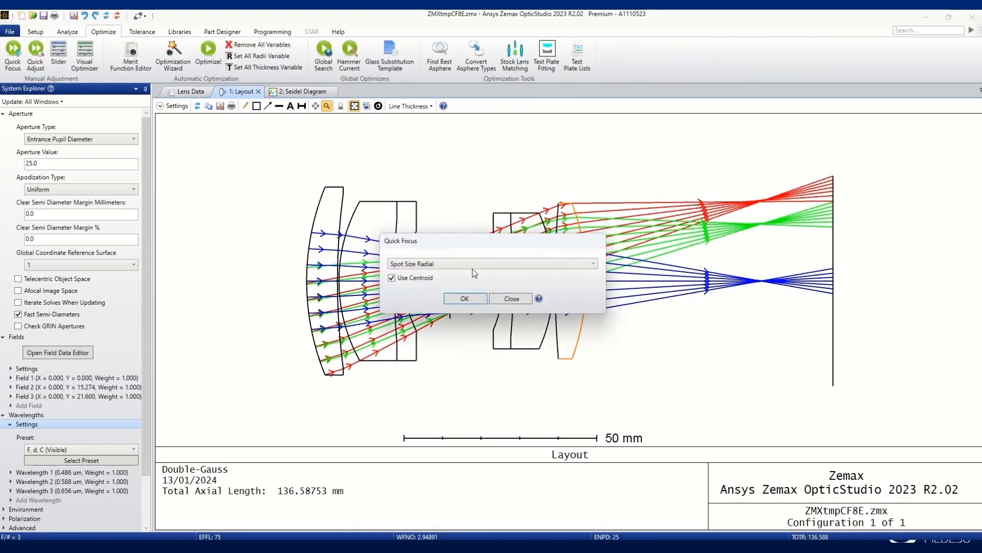
pyautogui.click(466, 296)
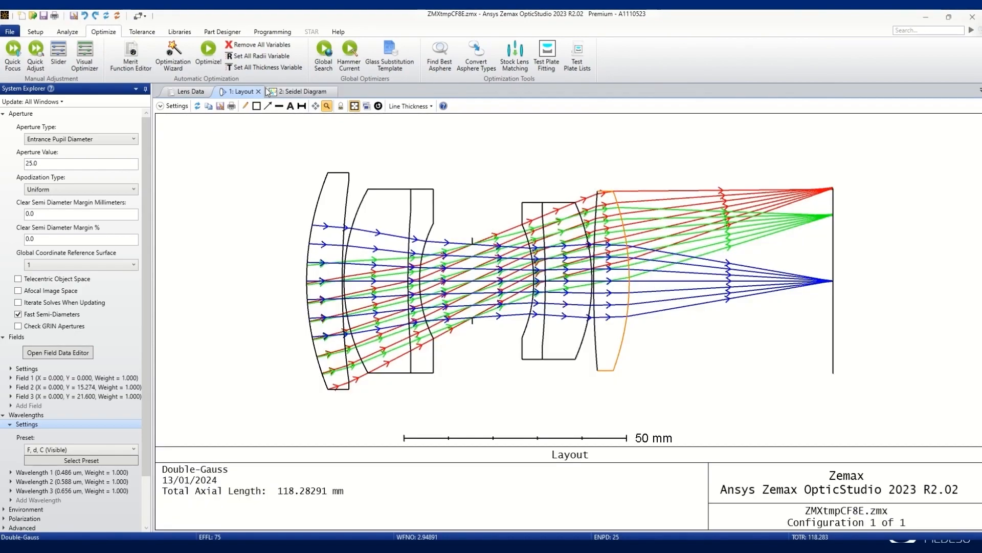
# Open an FFT MTF plot with a maximum frequency of 50 cycles per mm.
pyautogui.click(190, 92)
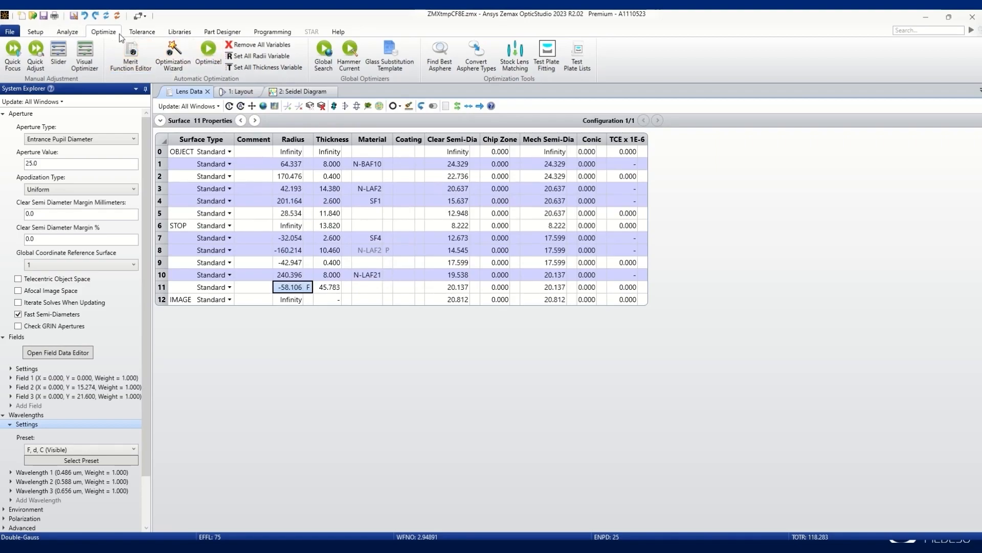
pyautogui.click(73, 34)
pyautogui.click(231, 62)
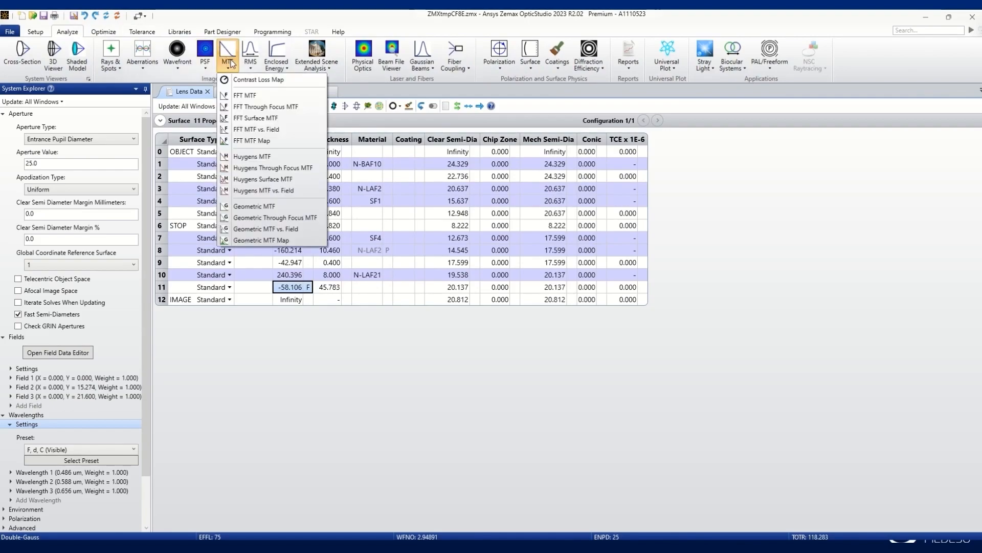
pyautogui.click(244, 97)
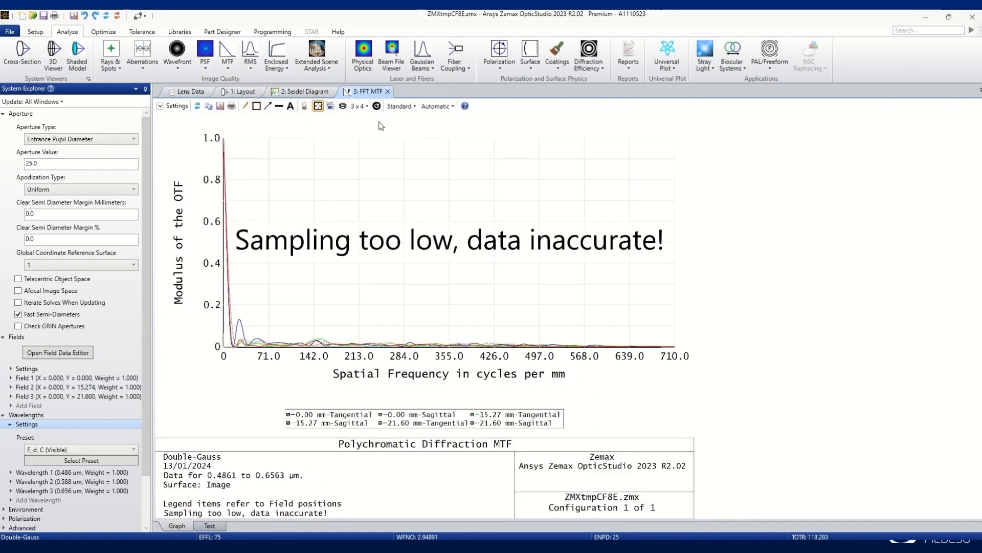
pyautogui.click(176, 106)
pyautogui.click(225, 139)
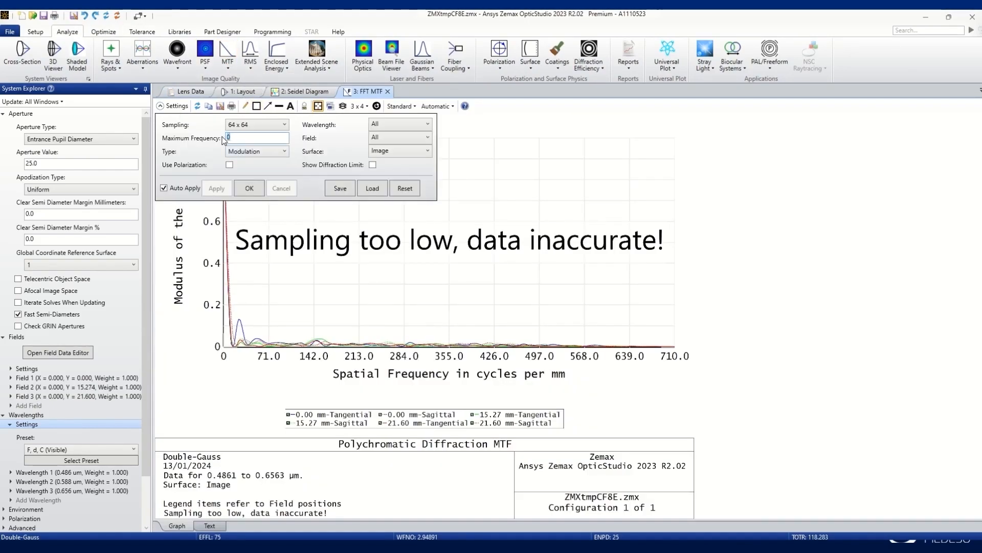
pyautogui.write('50')
pyautogui.click(253, 188)
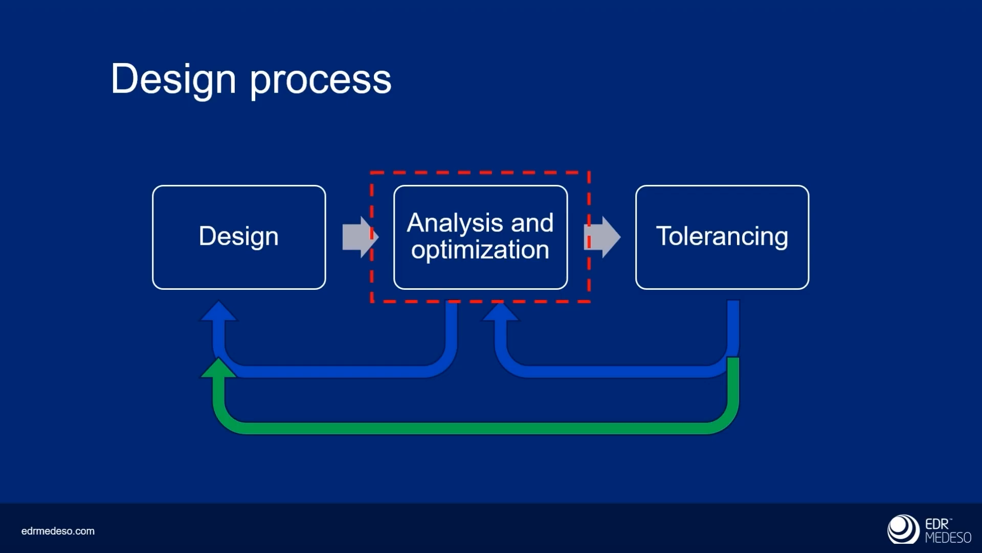
# Switch back to OpticStudio and open the Optimization Wizard in the Merit Function Editor.
pyautogui.hotkey('alt', 'Tab')
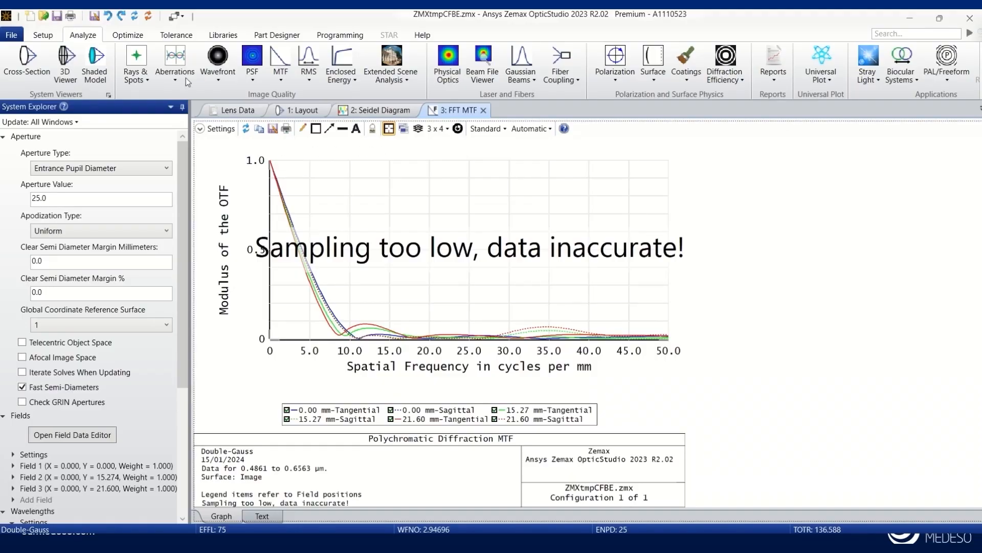
pyautogui.click(135, 37)
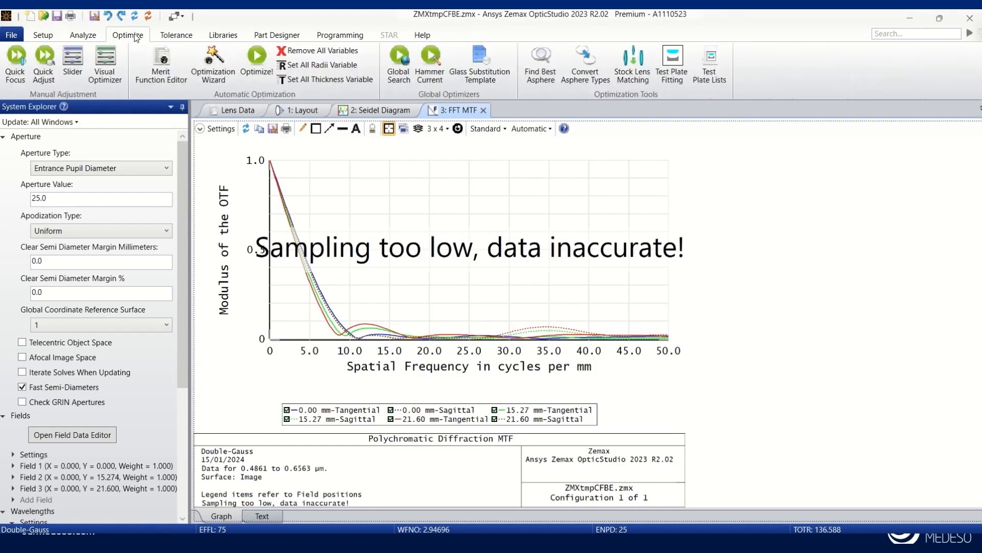
pyautogui.click(166, 75)
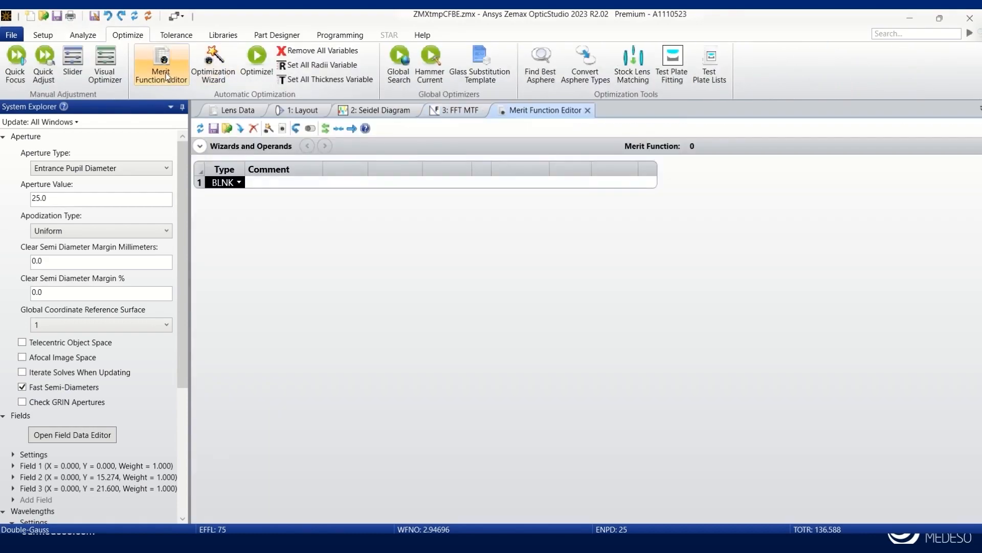
pyautogui.click(199, 145)
pyautogui.click(225, 163)
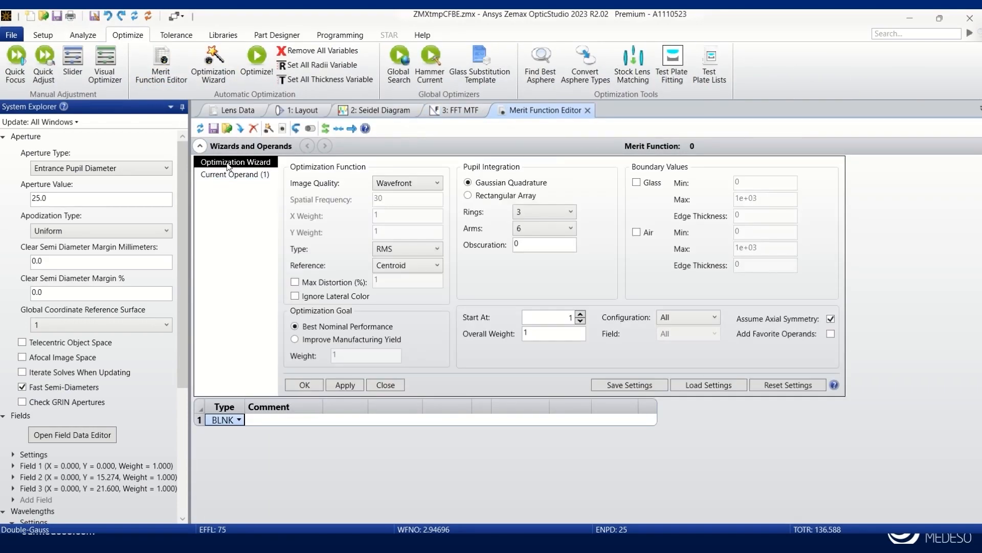
# Set the wizard's image quality to Contrast at spatial frequency 50 with 4 Gaussian quadrature rings.
pyautogui.click(419, 183)
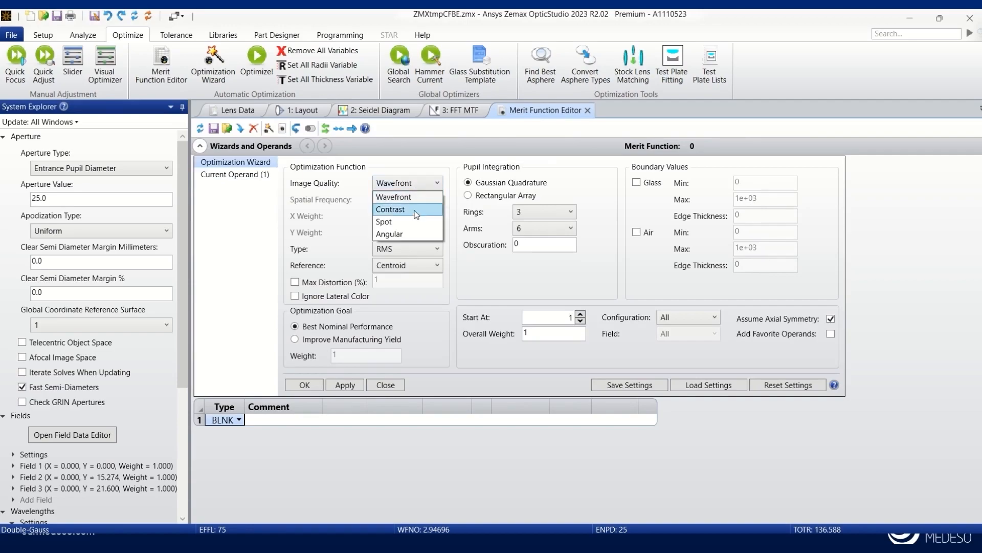
pyautogui.click(417, 210)
pyautogui.moveTo(397, 202); pyautogui.dragTo(364, 199)
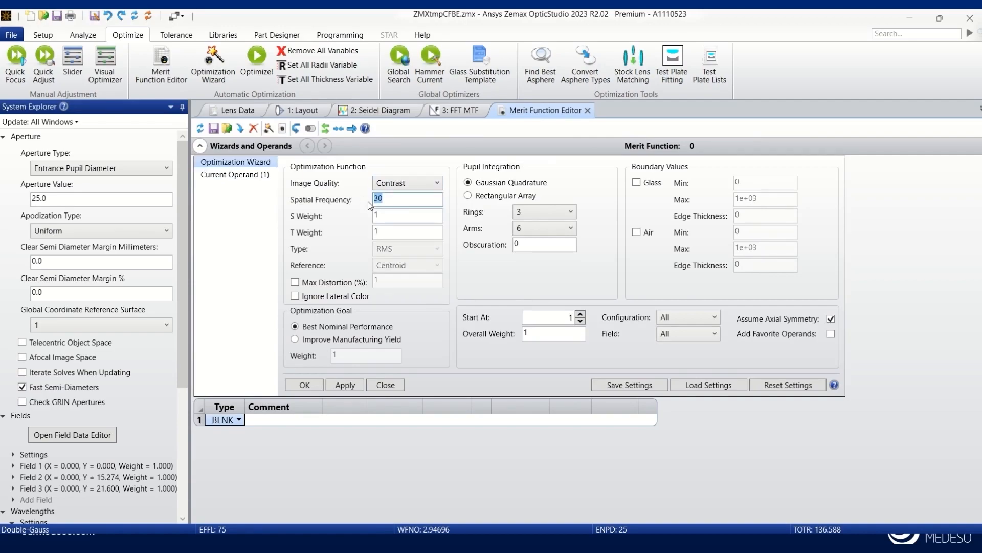
pyautogui.write('50')
pyautogui.press('Tab')
pyautogui.click(529, 217)
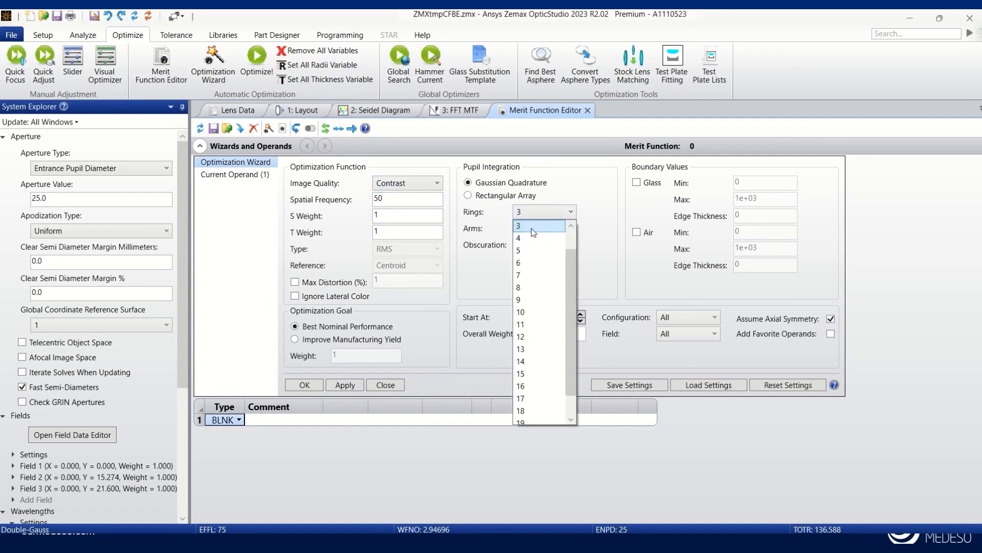
pyautogui.click(535, 238)
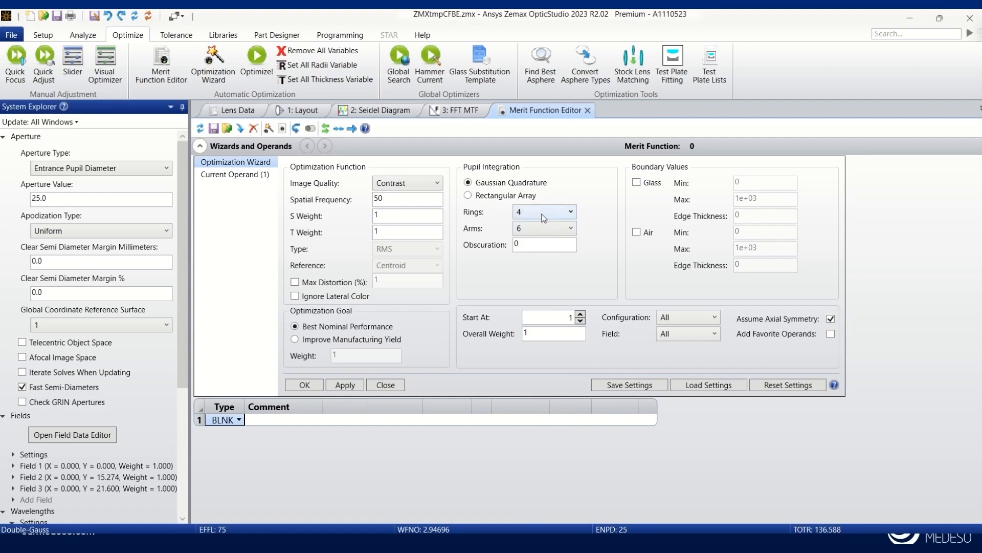
# Add glass boundaries of 2 to 12 mm with 2 mm edge, air minimum and edge 0.5 mm, and apply.
pyautogui.click(637, 183)
pyautogui.click(637, 232)
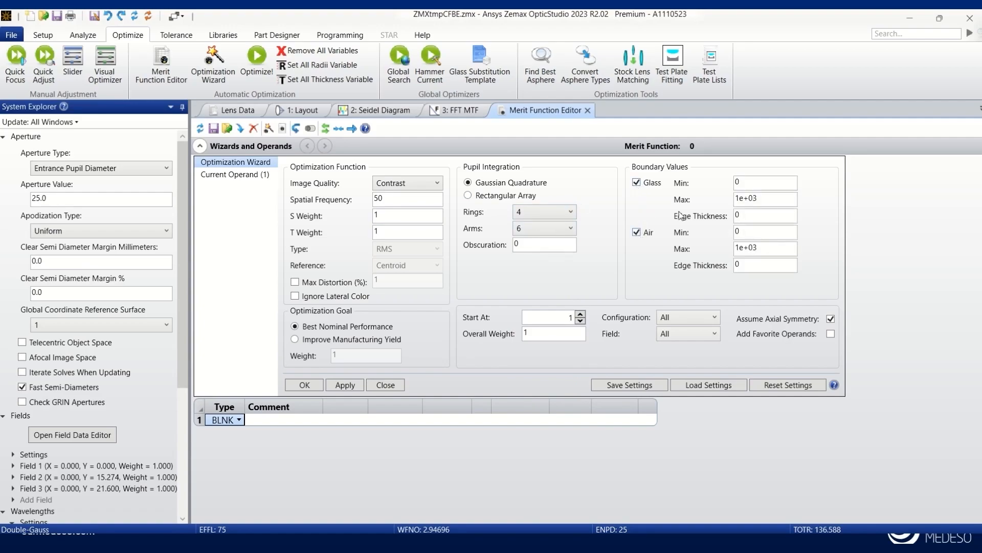
pyautogui.doubleClick(737, 181)
pyautogui.write('2')
pyautogui.press('Tab')
pyautogui.write('12')
pyautogui.press('Tab')
pyautogui.write('2')
pyautogui.press('Tab')
pyautogui.press('Tab')
pyautogui.write('0.5')
pyautogui.press('Tab')
pyautogui.press('Tab')
pyautogui.write('0.5')
pyautogui.press('Tab')
pyautogui.click(303, 384)
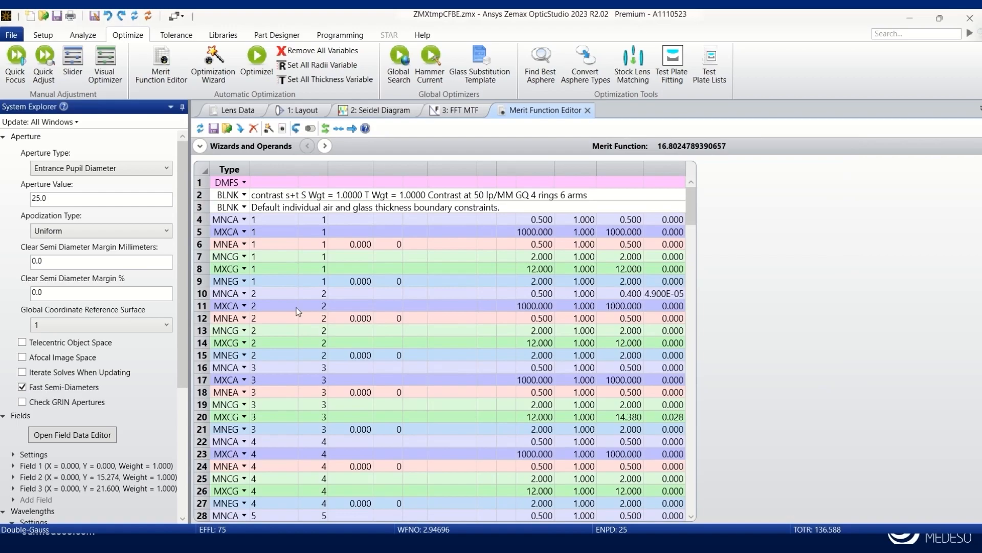
# Review the generated operands, open a Field Curvature and Distortion plot, then close it.
pyautogui.scroll(-13, 313, 271)
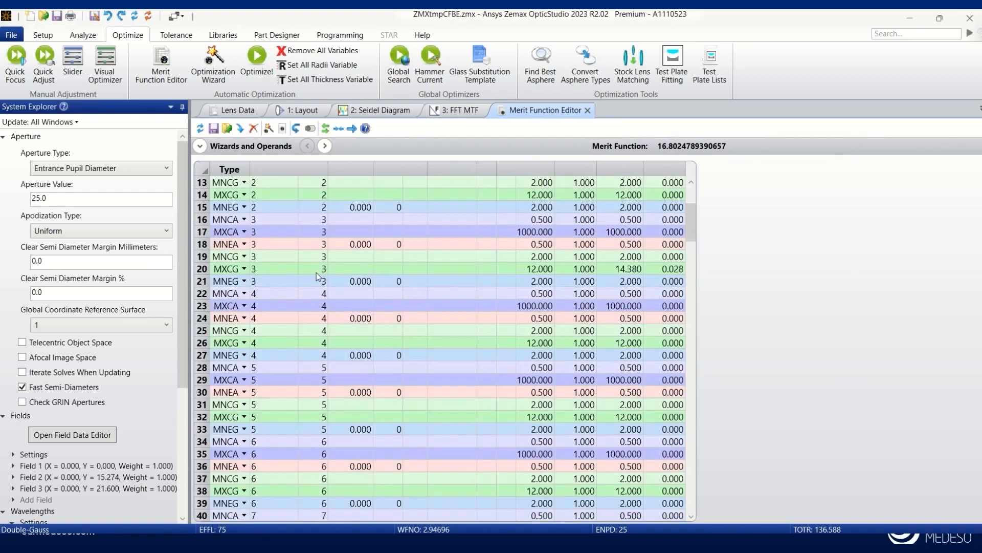
pyautogui.scroll(-10, 327, 268)
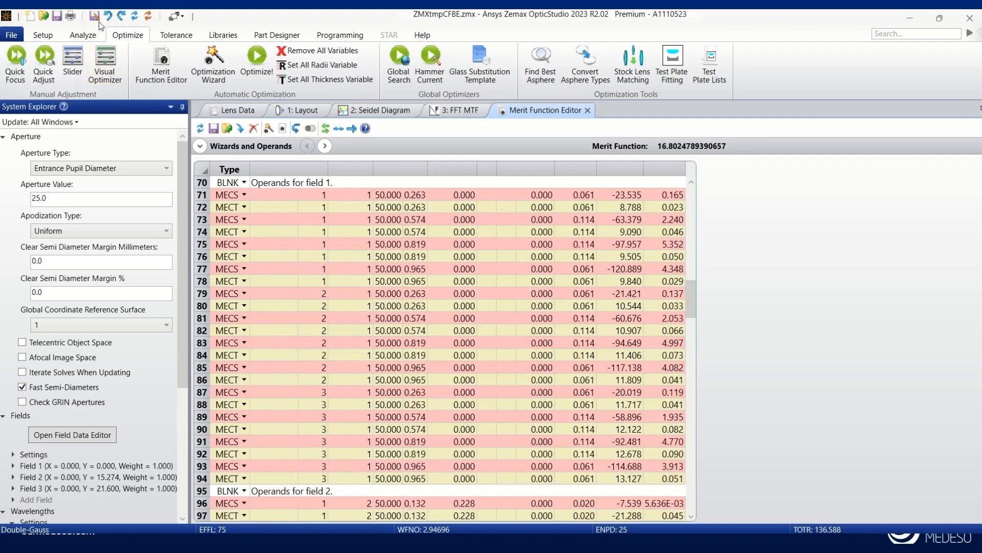
pyautogui.click(88, 38)
pyautogui.click(173, 78)
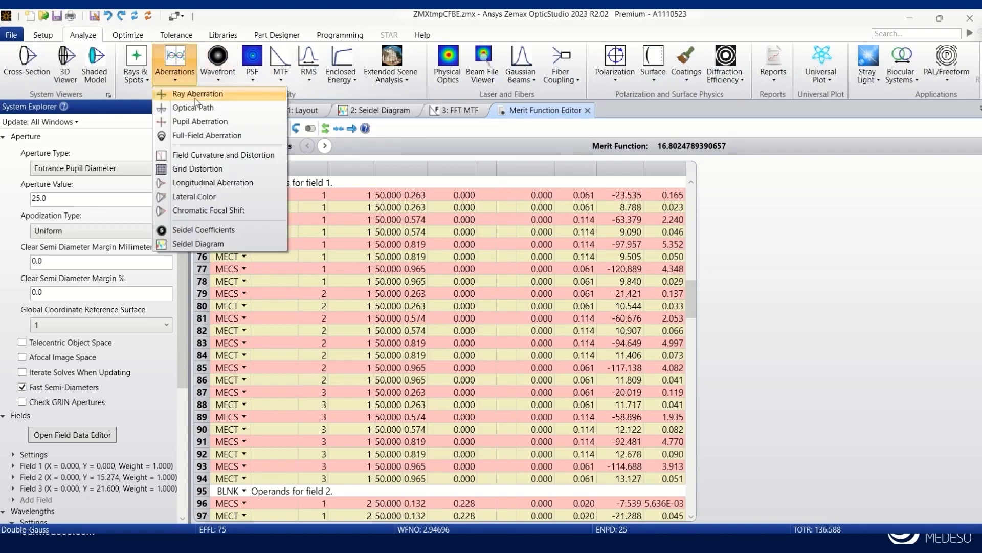
pyautogui.click(205, 156)
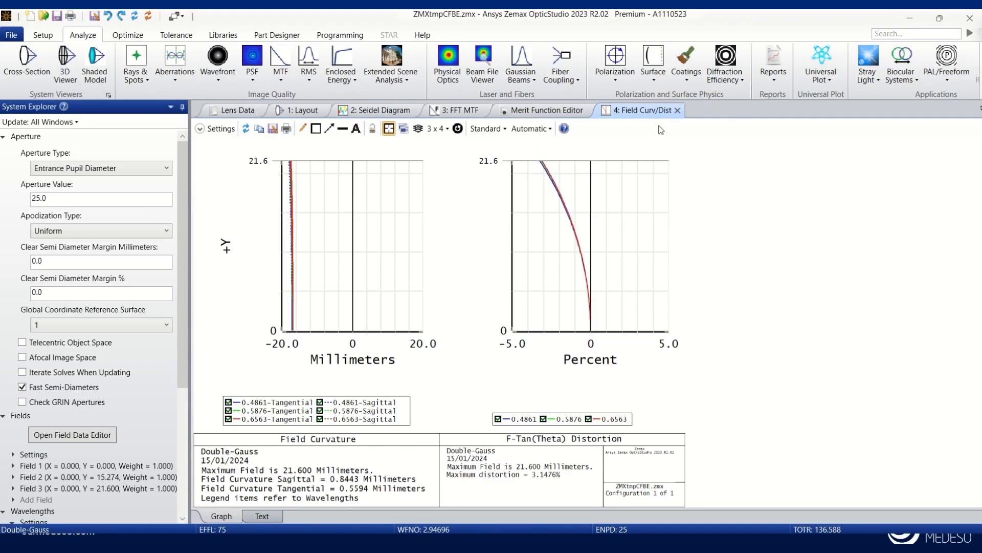
pyautogui.click(677, 110)
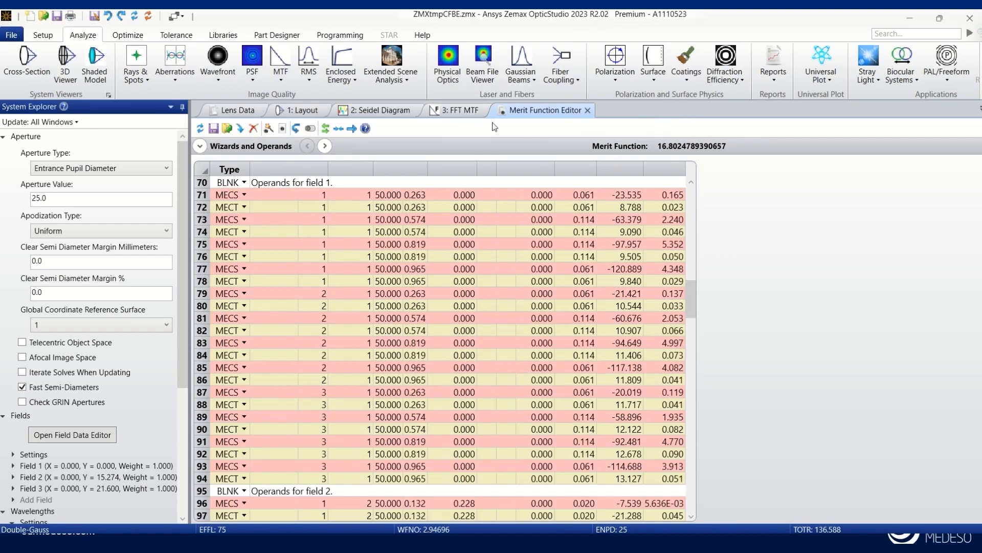
# Insert blank operand rows at the top of the merit function, above the default DMFS operand.
pyautogui.scroll(5, 475, 281)
pyautogui.scroll(18, 453, 296)
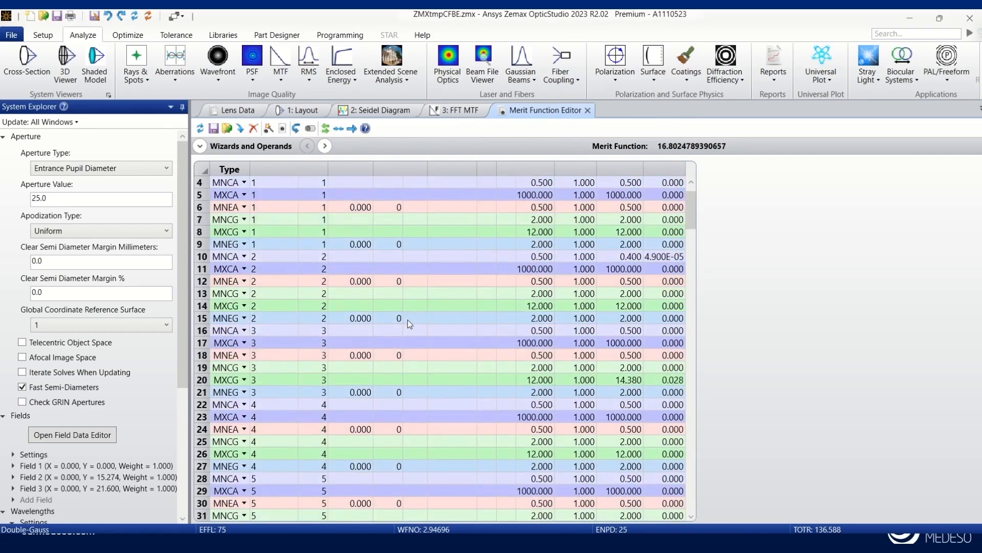
pyautogui.click(237, 184)
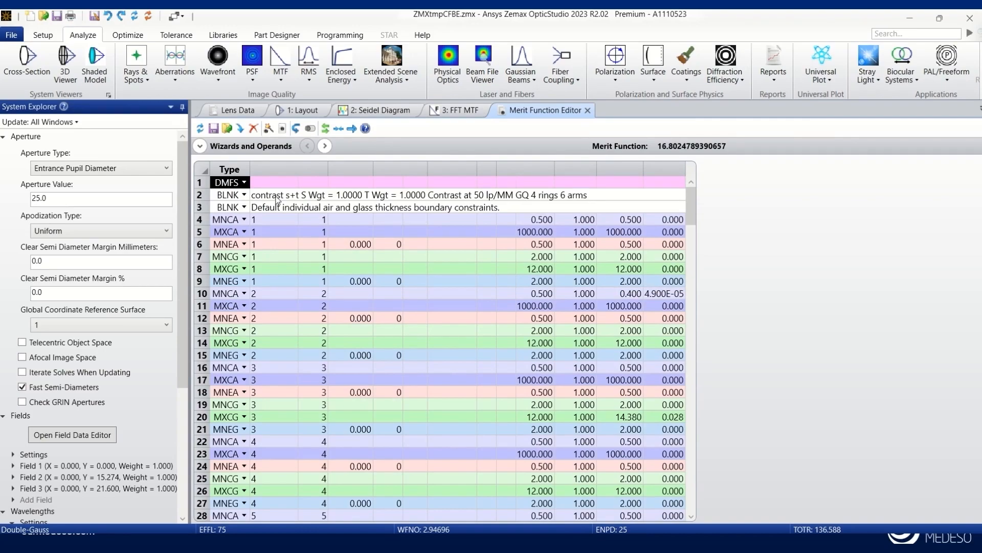
pyautogui.press('Insert')
pyautogui.press('Insert')
pyautogui.press('Insert')
pyautogui.press('Insert')
pyautogui.press('Insert')
pyautogui.press('Insert')
pyautogui.press('Insert')
pyautogui.press('Insert')
pyautogui.press('Insert')
pyautogui.press('Insert')
pyautogui.press('Insert')
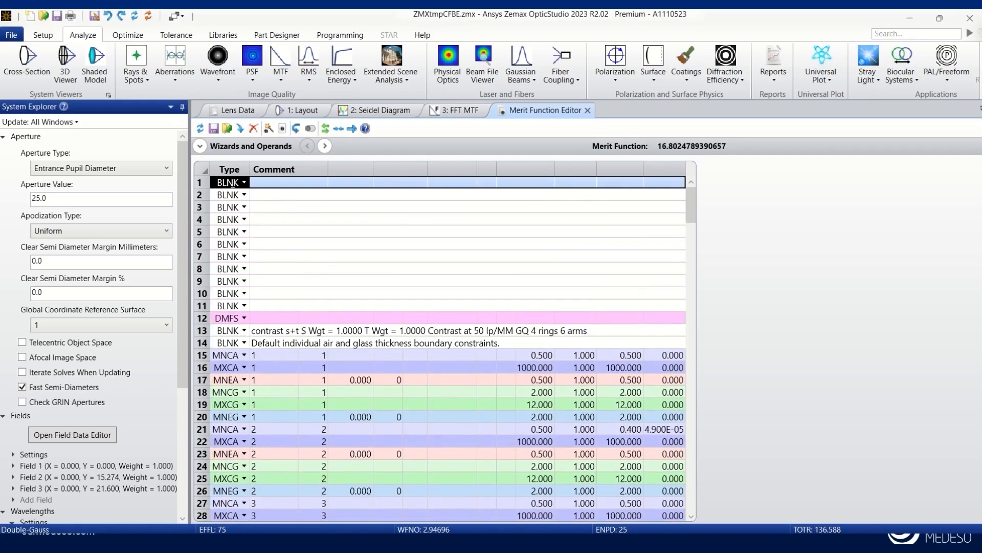
# Add a DIMX distortion operand in the first row with target 1 and weight 1.
pyautogui.write('DIMX')
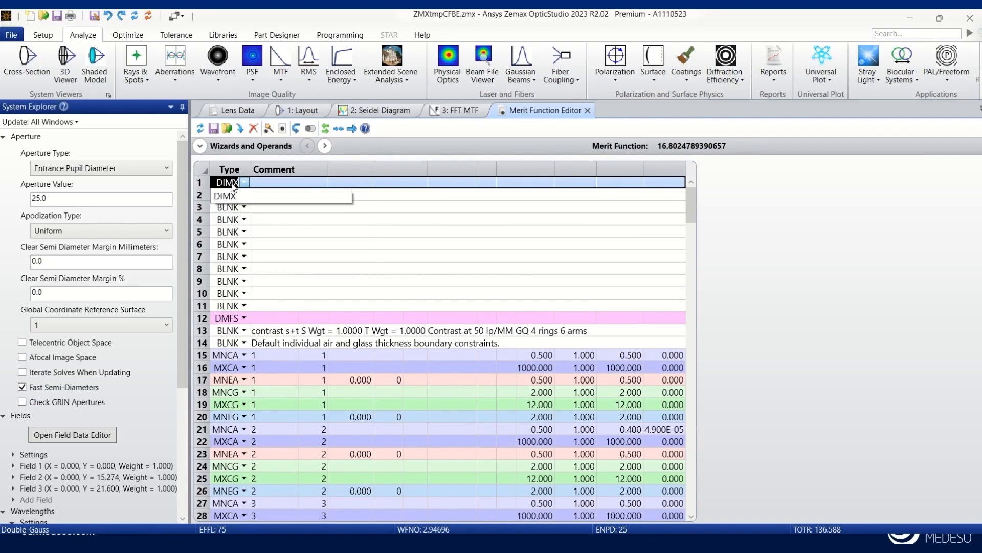
pyautogui.press('Return')
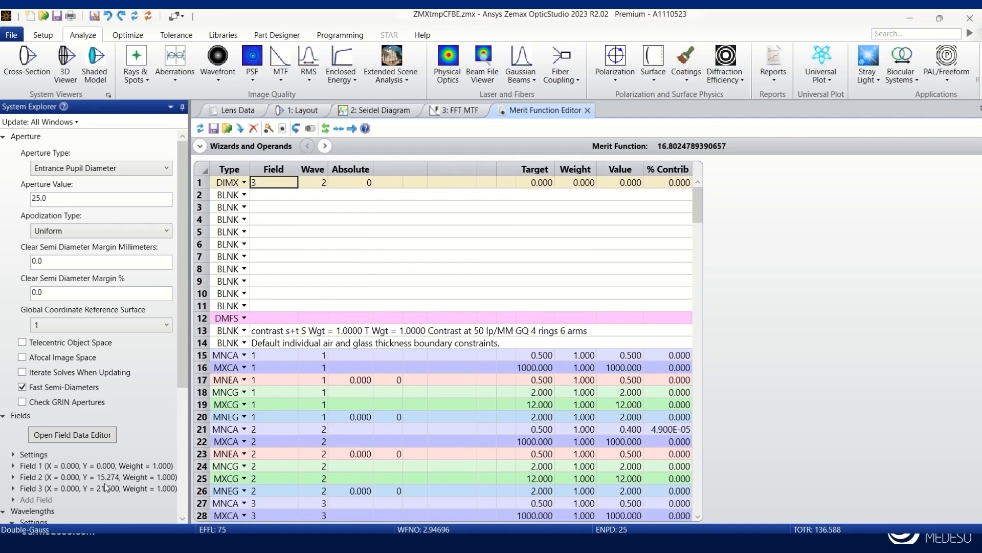
pyautogui.press('Right')
pyautogui.press('Right')
pyautogui.press('Right')
pyautogui.press('Right')
pyautogui.press('Right')
pyautogui.press('Right')
pyautogui.press('Right')
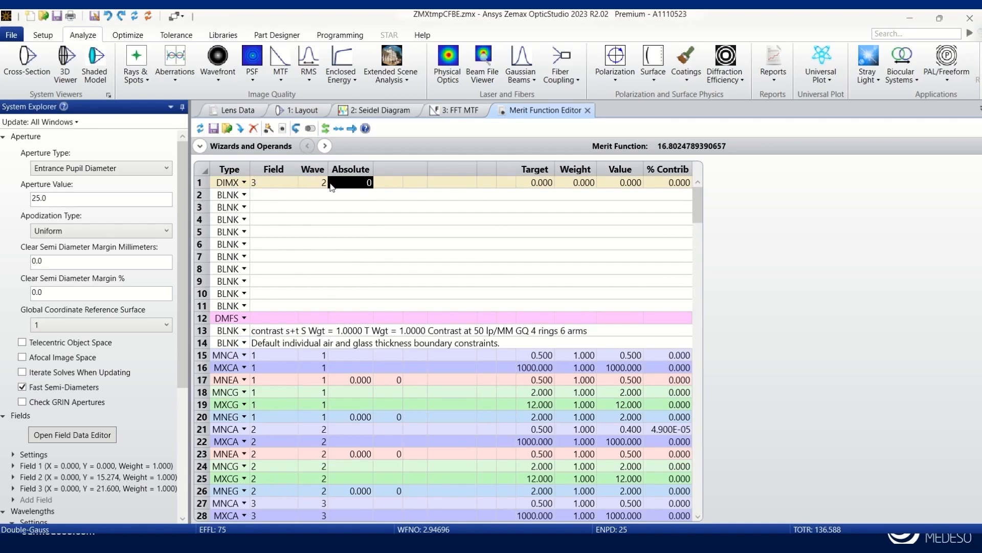
pyautogui.write('1')
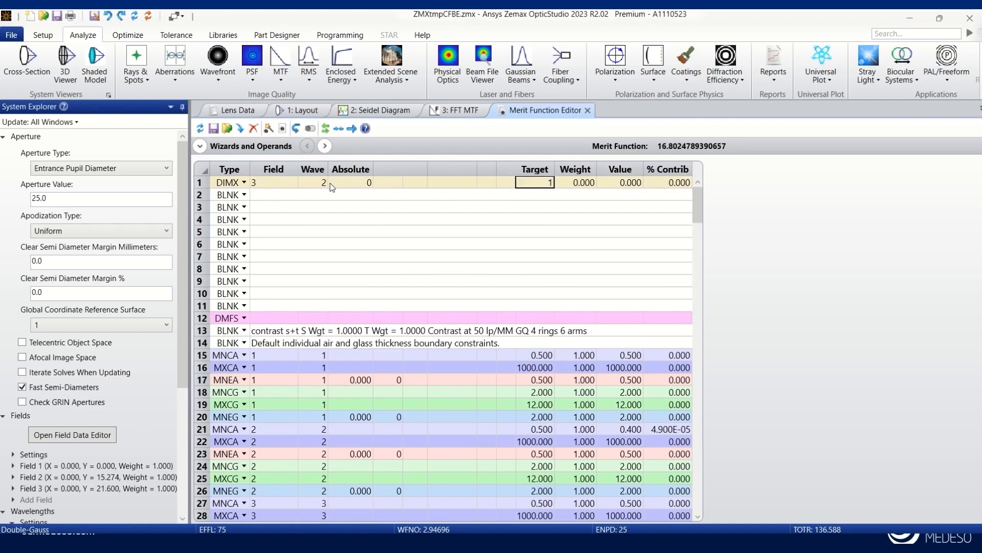
pyautogui.press('Right')
pyautogui.write('1')
pyautogui.press('Right')
pyautogui.press('Down')
pyautogui.press('Left')
pyautogui.press('Left')
pyautogui.press('Left')
pyautogui.press('Left')
pyautogui.press('Left')
pyautogui.press('Left')
pyautogui.press('Left')
pyautogui.press('Left')
pyautogui.press('Left')
pyautogui.press('Left')
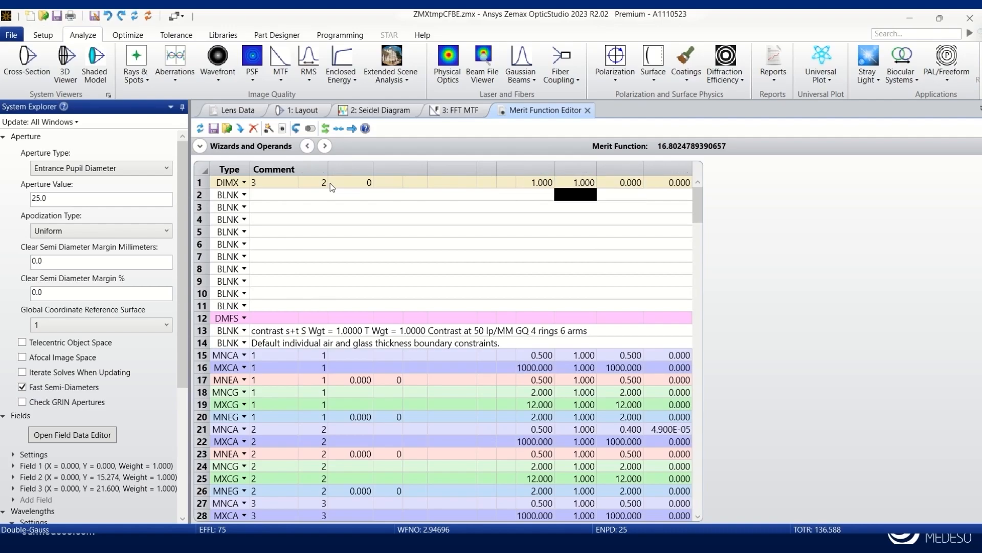
pyautogui.press('Left')
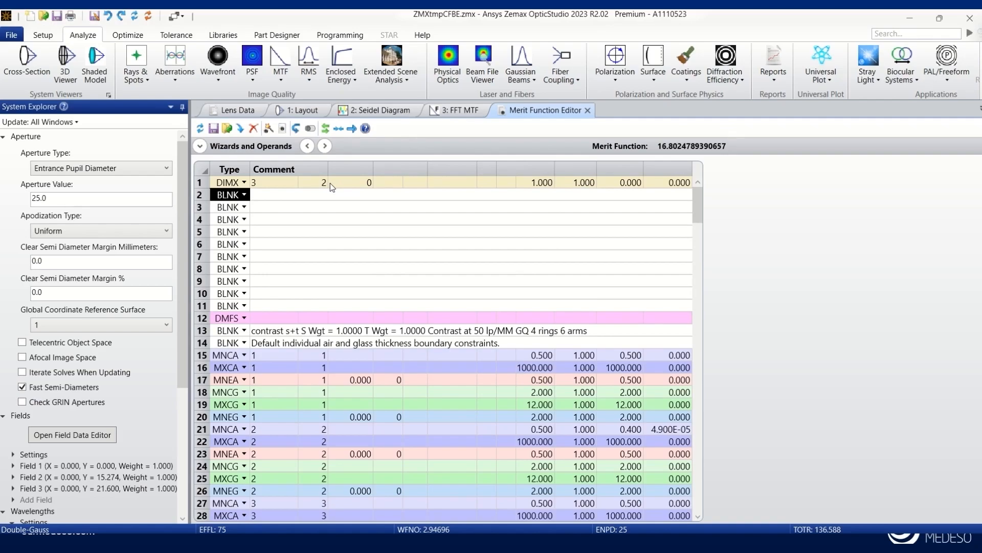
# Add a CTGT operand for surface 11 with target 40 and weight 1 in the second row.
pyautogui.write('CTGT')
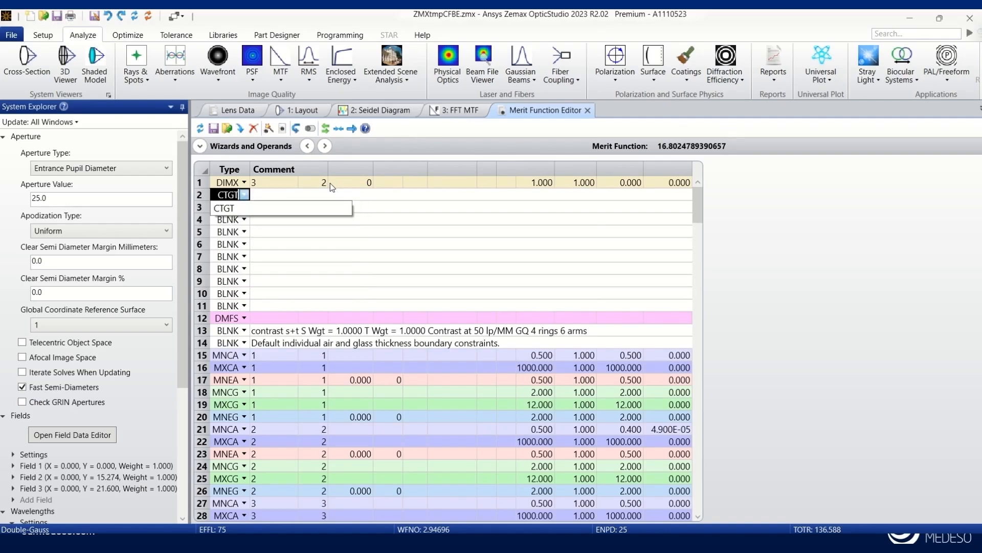
pyautogui.press('Tab')
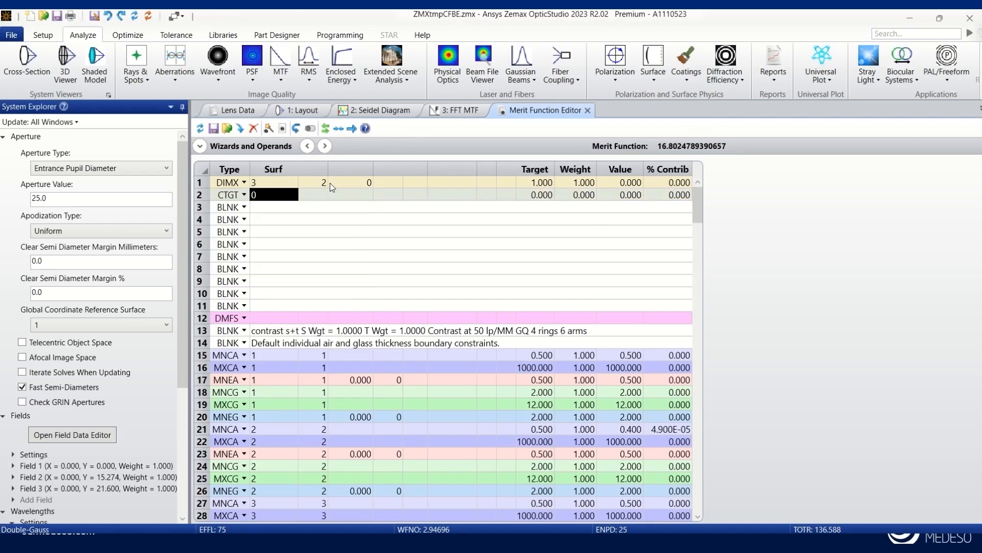
pyautogui.click(241, 109)
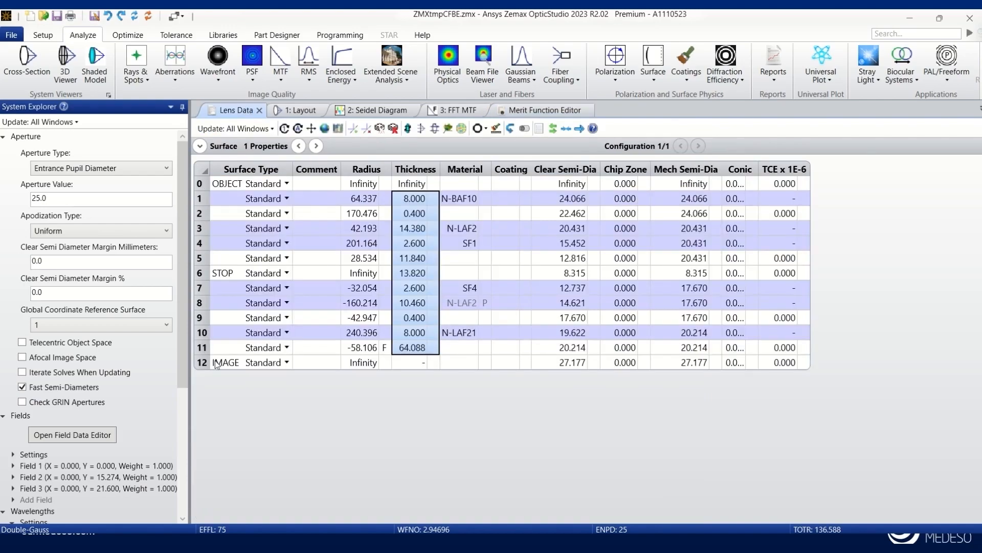
pyautogui.click(545, 110)
pyautogui.doubleClick(284, 195)
pyautogui.write('1')
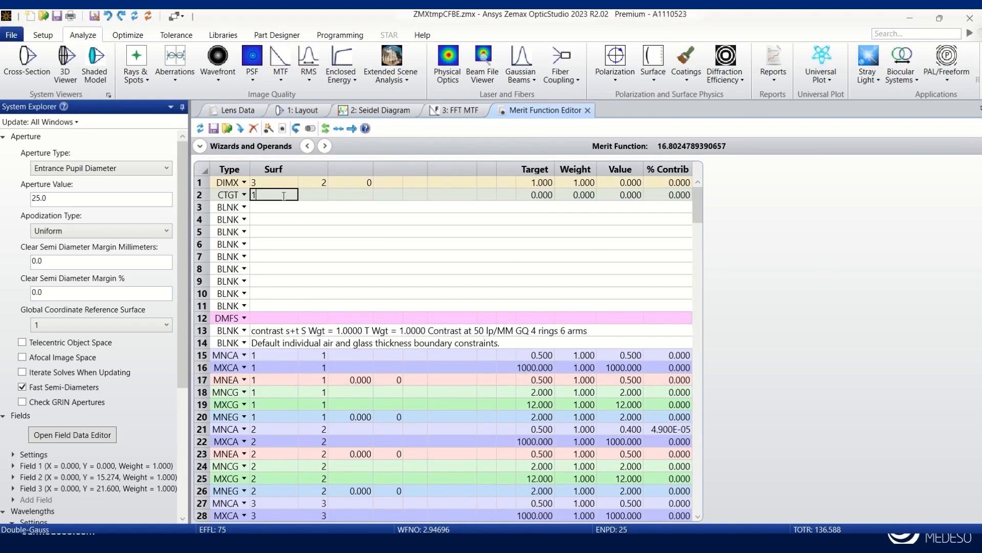
pyautogui.write('1')
pyautogui.press('Tab')
pyautogui.press('Tab')
pyautogui.press('Tab')
pyautogui.press('Tab')
pyautogui.press('Tab')
pyautogui.press('Tab')
pyautogui.press('Tab')
pyautogui.press('Tab')
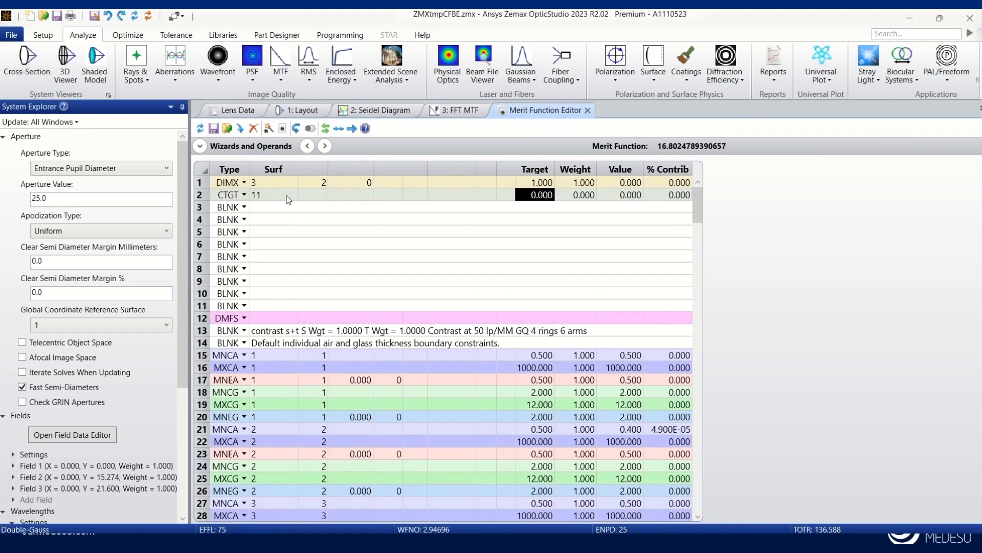
pyautogui.write('40')
pyautogui.press('Tab')
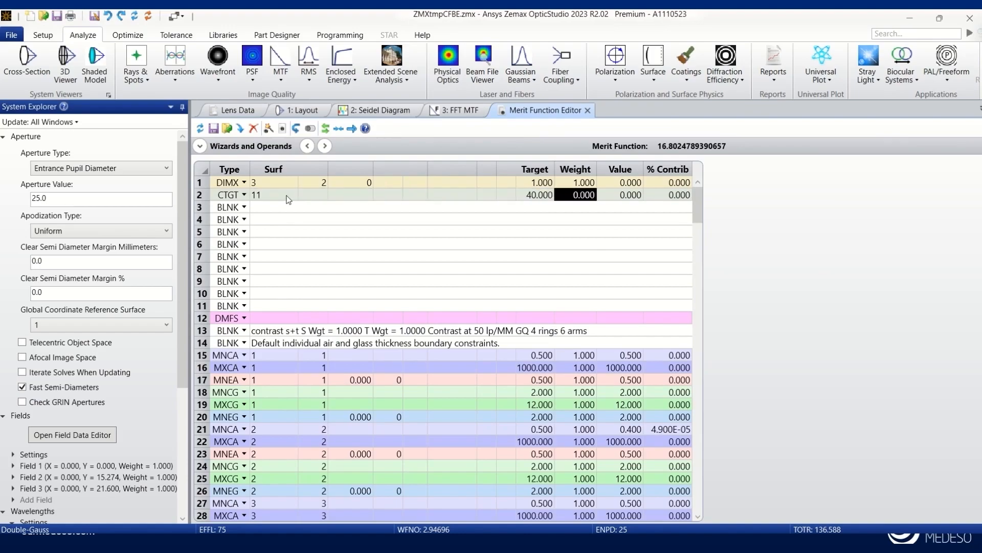
pyautogui.write('1')
pyautogui.press('Tab')
pyautogui.press('Down')
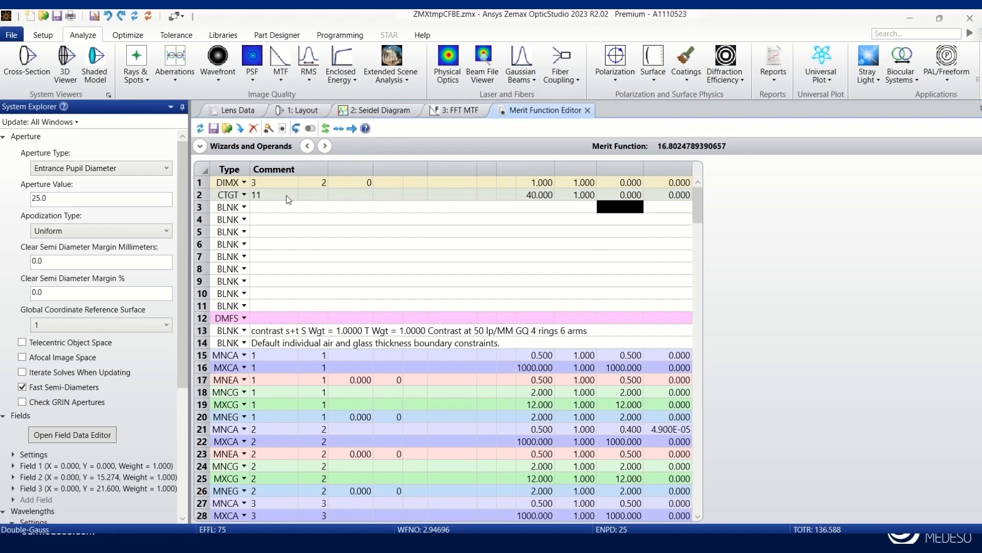
# Add an MTFA operand in row 4 with sampling 2, frequency 30 and target 0.65.
pyautogui.press('Down')
pyautogui.press('Left')
pyautogui.press('Home')
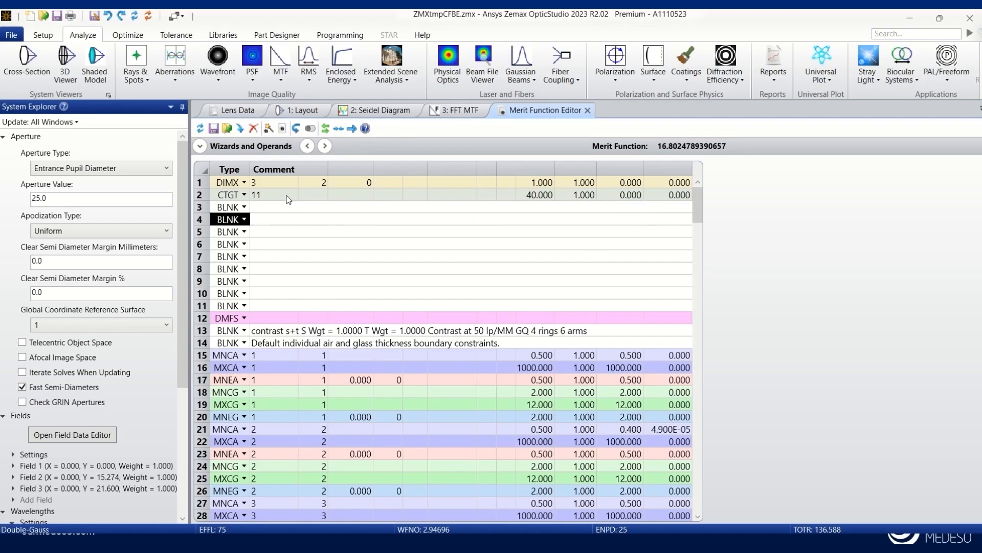
pyautogui.write('MTF')
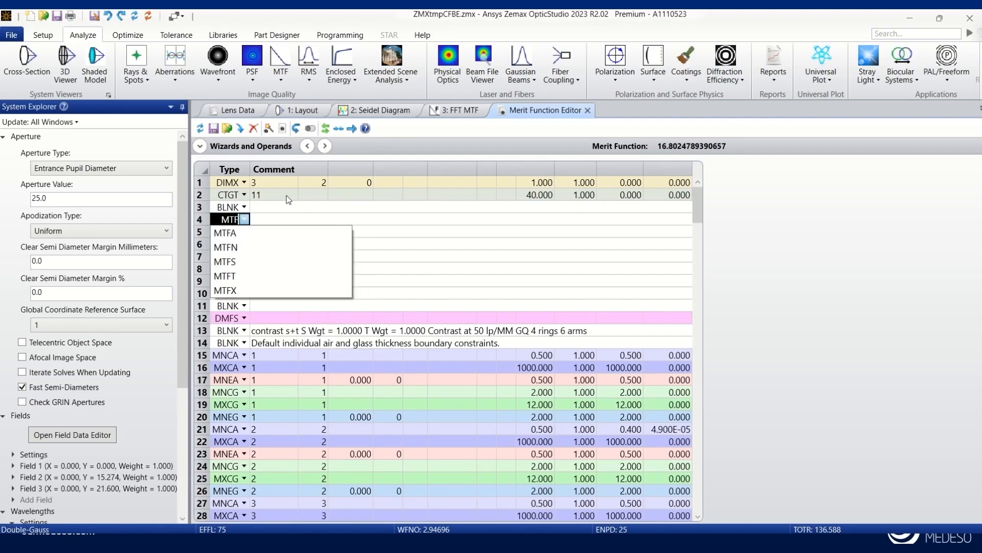
pyautogui.write('A')
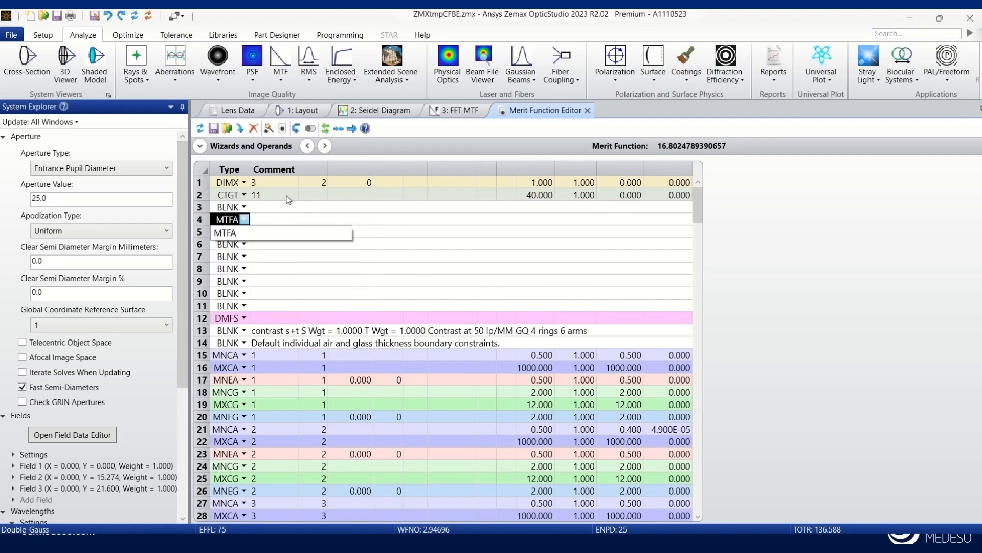
pyautogui.press('Return')
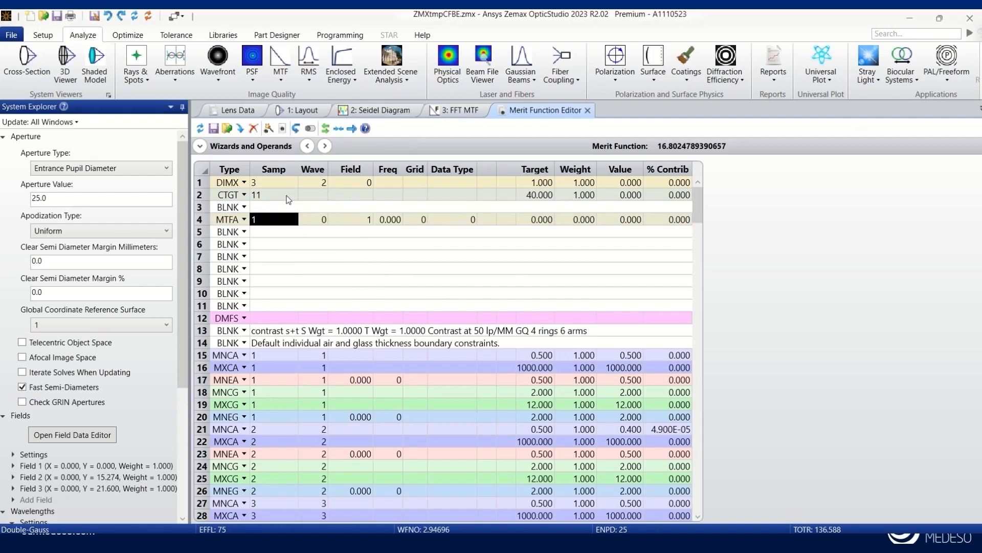
pyautogui.write('2')
pyautogui.press('Tab')
pyautogui.press('Tab')
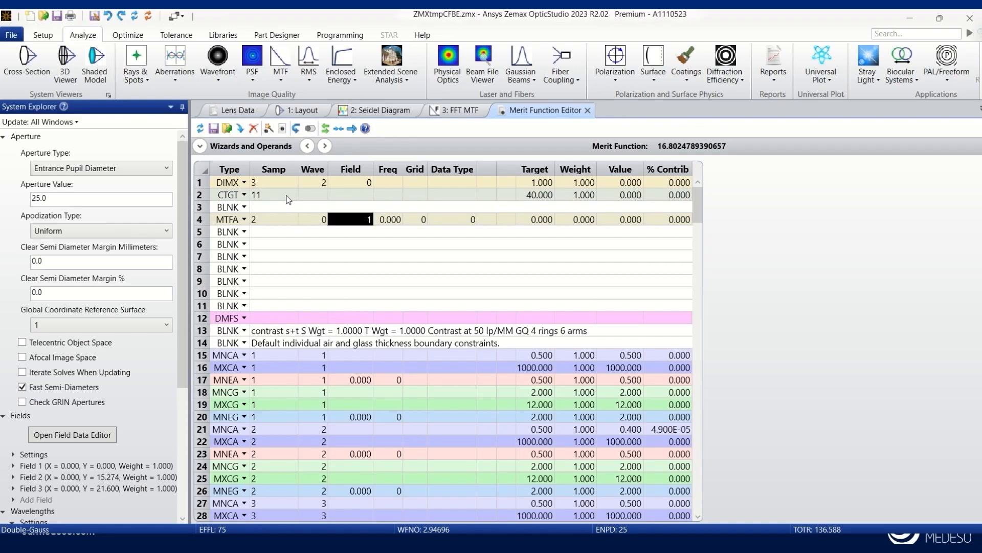
pyautogui.press('Tab')
pyautogui.press('Tab')
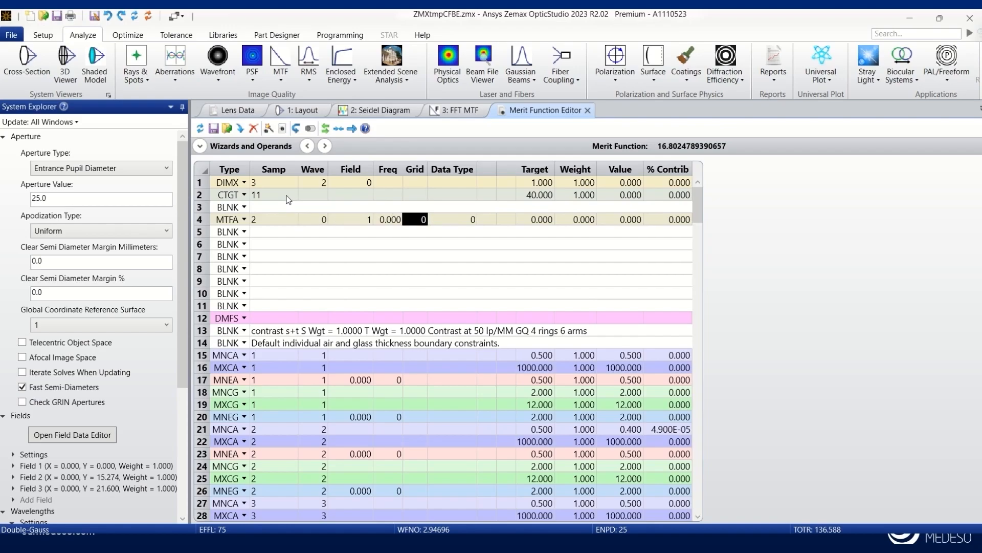
pyautogui.hotkey('shift', 'Tab')
pyautogui.write('30')
pyautogui.press('Tab')
pyautogui.press('Tab')
pyautogui.press('Tab')
pyautogui.press('Tab')
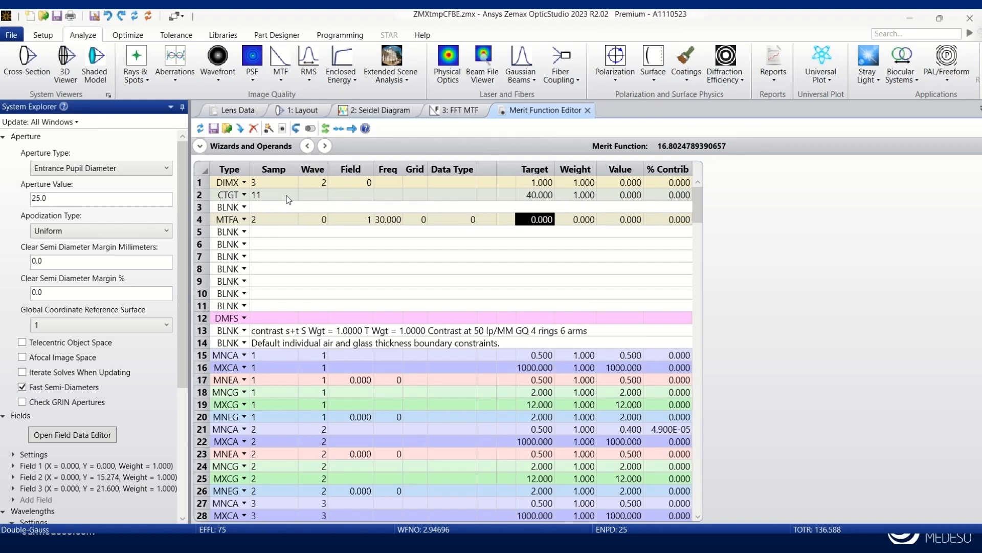
pyautogui.write('0.65')
pyautogui.press('Return')
pyautogui.press('Left')
pyautogui.press('Left')
pyautogui.press('Left')
pyautogui.press('Left')
pyautogui.press('Left')
pyautogui.press('Left')
pyautogui.press('Left')
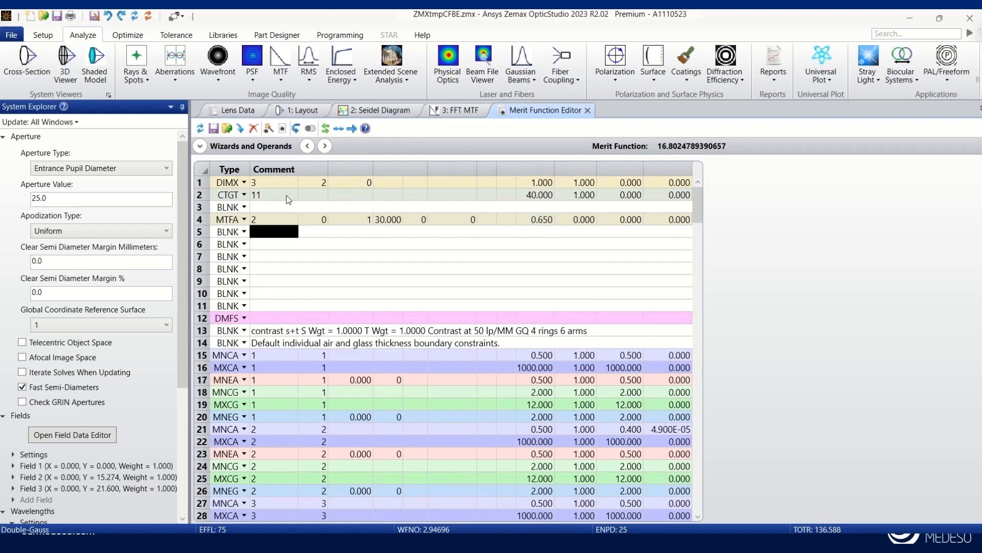
pyautogui.press('Left')
# Add a second MTFA operand in row 5 with frequency 50 and target 0.4.
pyautogui.write('MTF')
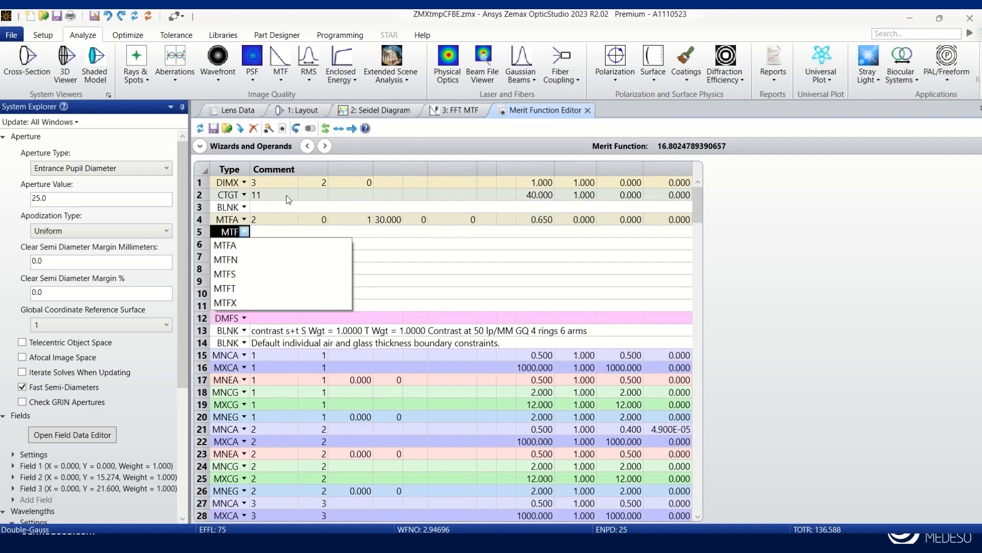
pyautogui.write('A')
pyautogui.press('Tab')
pyautogui.press('Tab')
pyautogui.press('Tab')
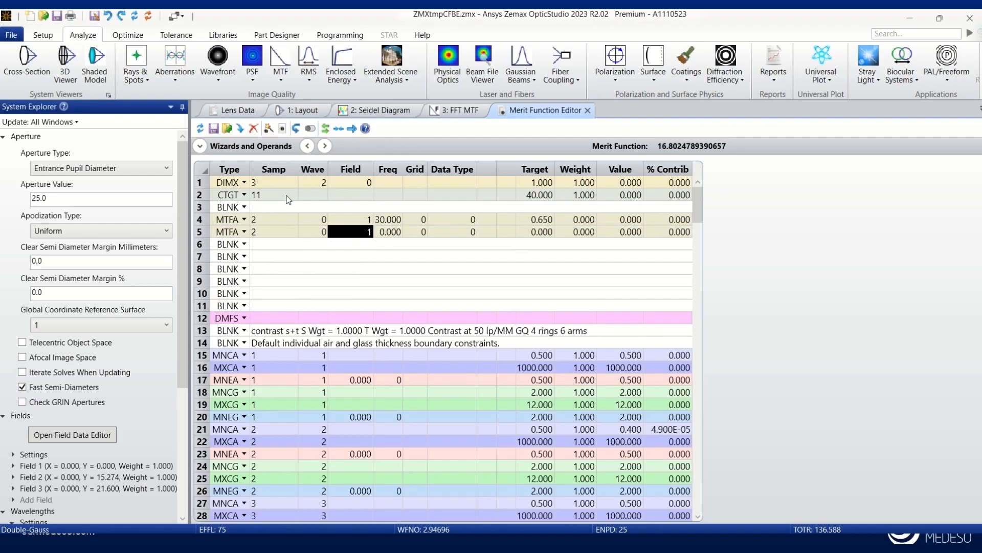
pyautogui.press('Tab')
pyautogui.write('50')
pyautogui.press('Tab')
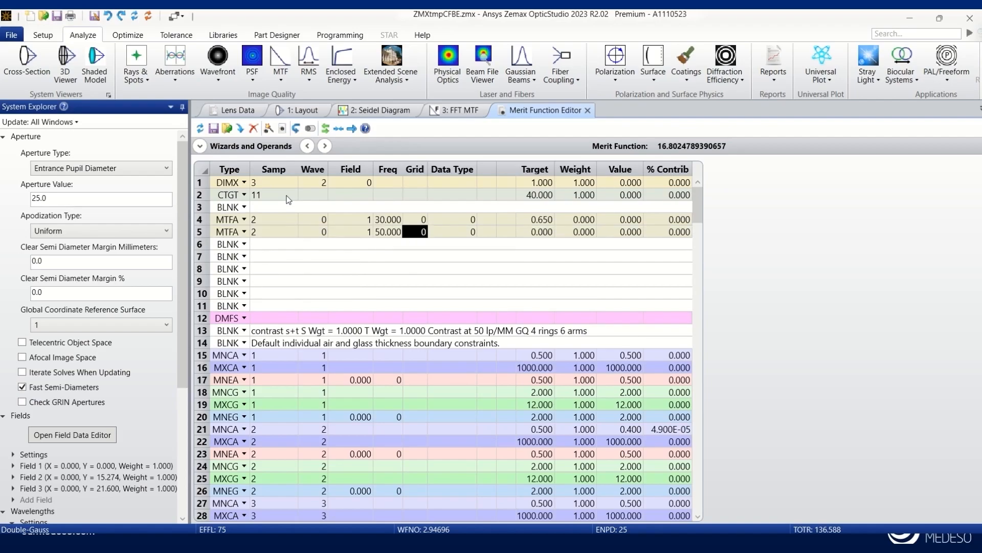
pyautogui.press('Tab')
pyautogui.press('Tab')
pyautogui.press('Tab')
pyautogui.write('0.4')
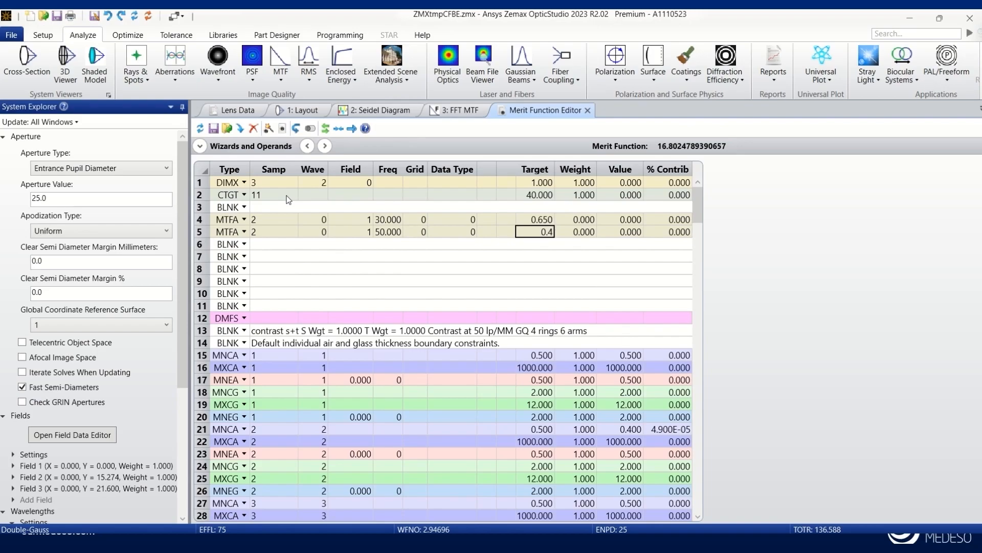
# Add an MTFA operand in row 7 with sampling 2, field 3, frequency 30 and target 0.55.
pyautogui.press('Down')
pyautogui.press('Down')
pyautogui.press('Left')
pyautogui.write('MTFA')
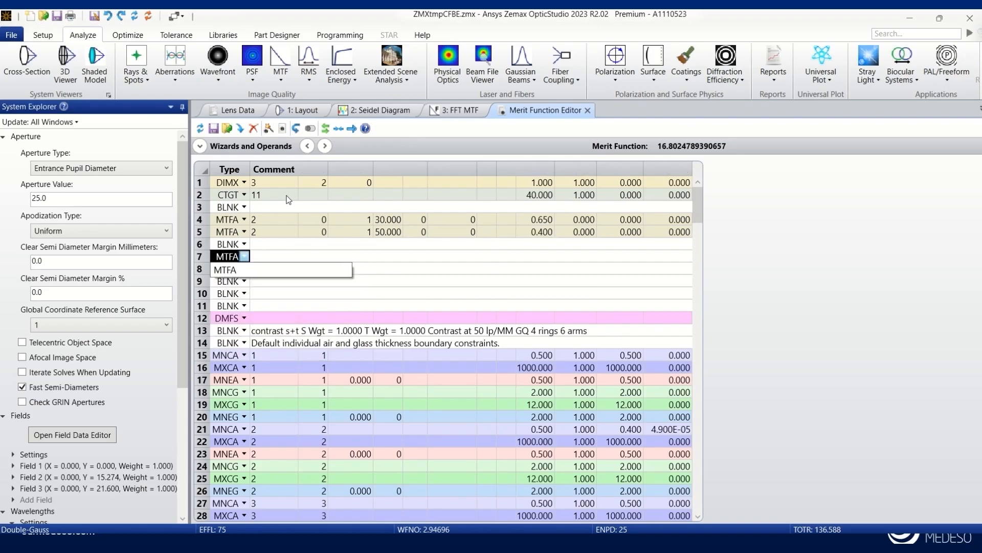
pyautogui.press('Return')
pyautogui.press('Tab')
pyautogui.write('2')
pyautogui.press('Tab')
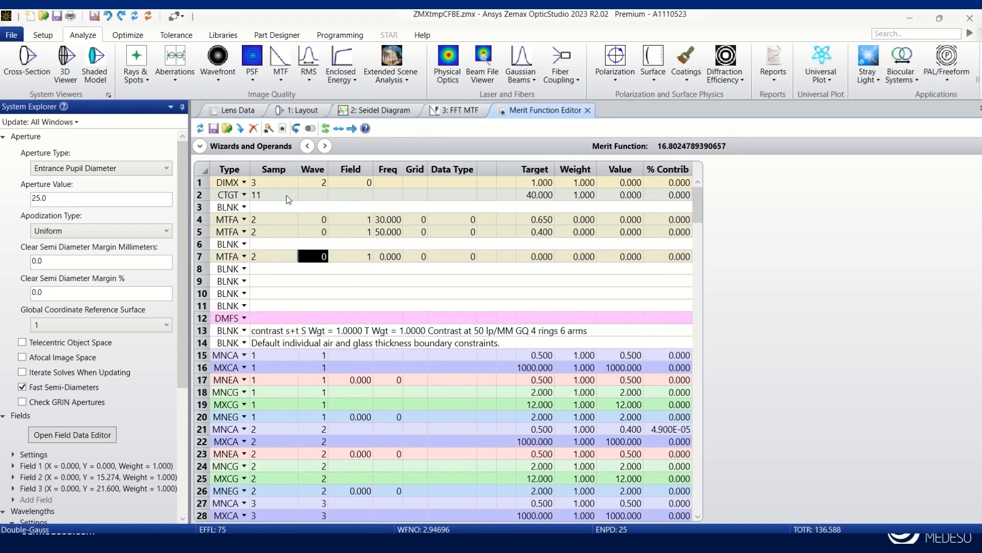
pyautogui.press('Tab')
pyautogui.write('3')
pyautogui.press('Tab')
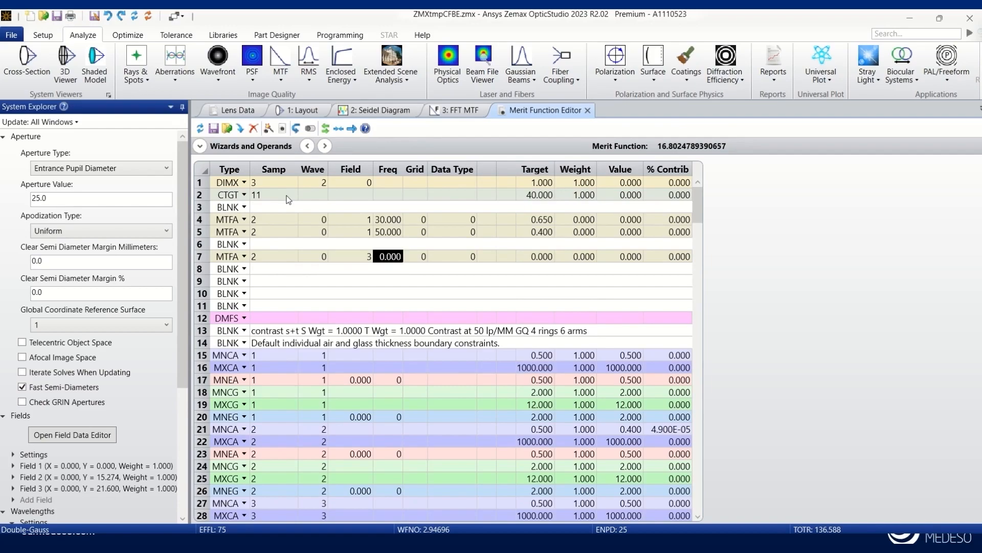
pyautogui.write('30')
pyautogui.press('Tab')
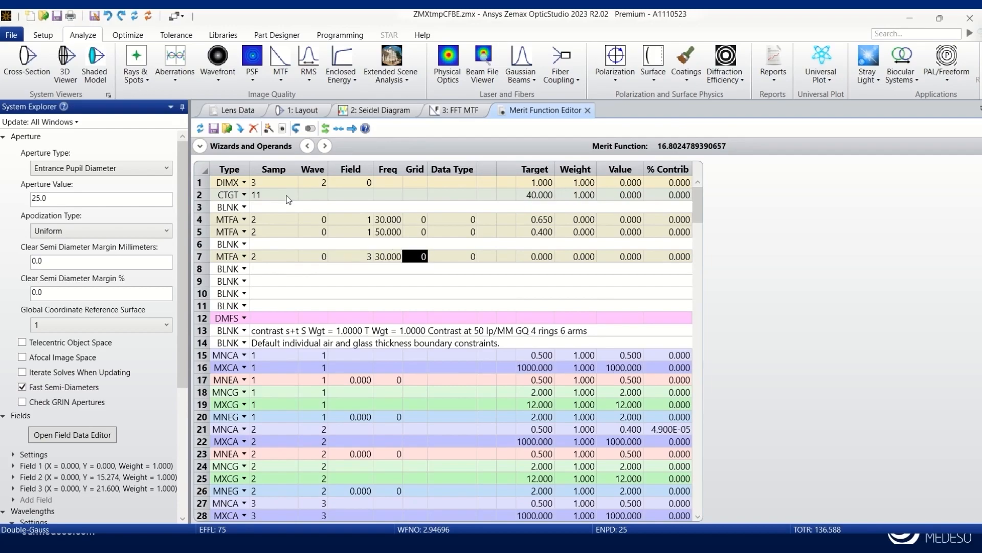
pyautogui.press('Tab')
pyautogui.press('Tab')
pyautogui.press('Tab')
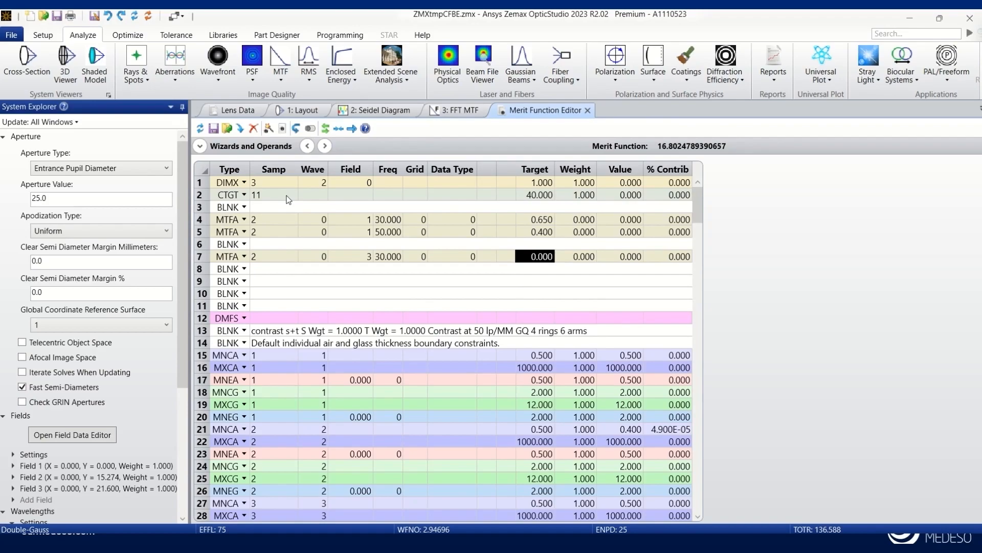
pyautogui.write('0.55')
pyautogui.press('Return')
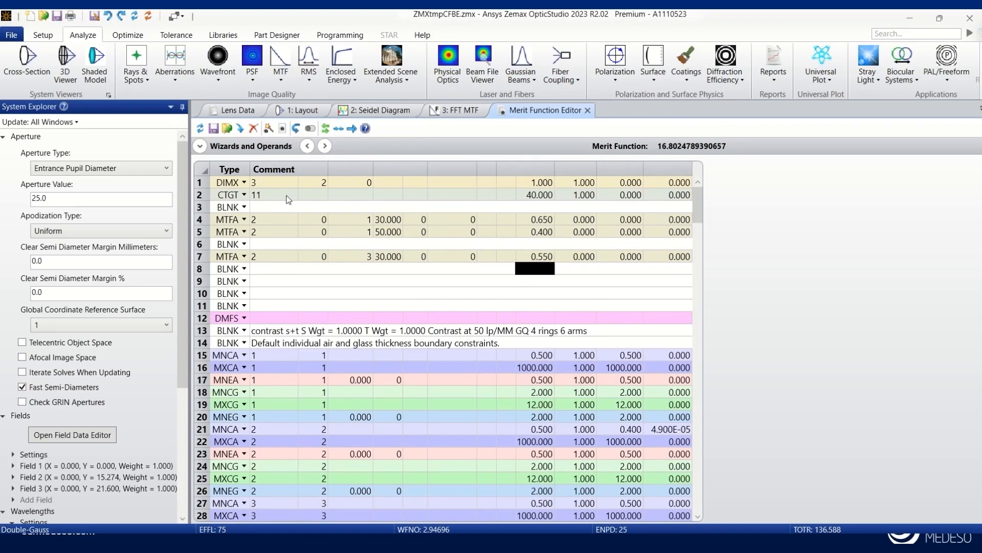
pyautogui.hotkey('shift', 'Tab')
pyautogui.hotkey('shift', 'Tab')
pyautogui.hotkey('shift', 'Tab')
pyautogui.hotkey('shift', 'Tab')
pyautogui.hotkey('shift', 'Tab')
pyautogui.hotkey('shift', 'Tab')
pyautogui.hotkey('shift', 'Tab')
pyautogui.hotkey('shift', 'Tab')
pyautogui.hotkey('shift', 'Tab')
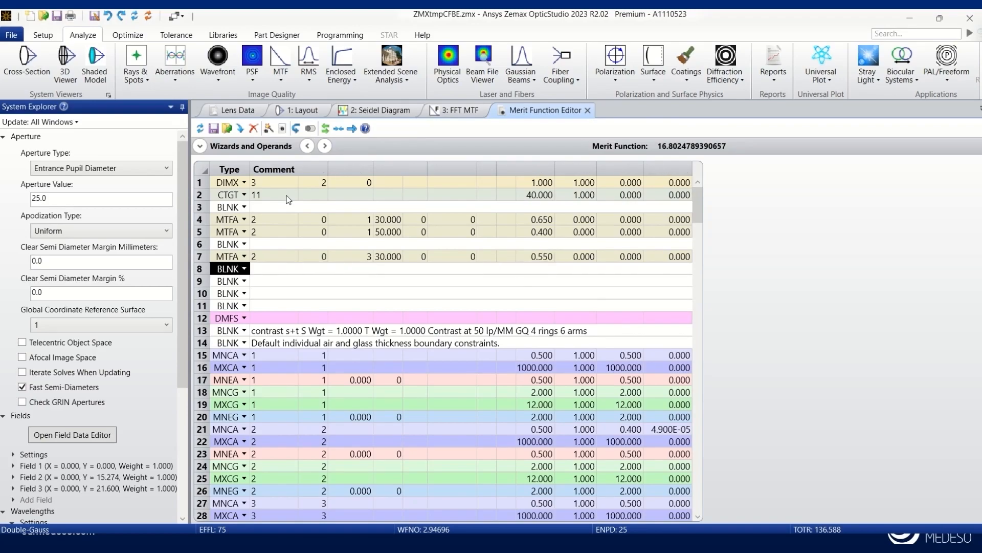
# Add an MTFA operand in row 8 with field 3, frequency 45 and target 0.4.
pyautogui.write('MTFA')
pyautogui.press('Tab')
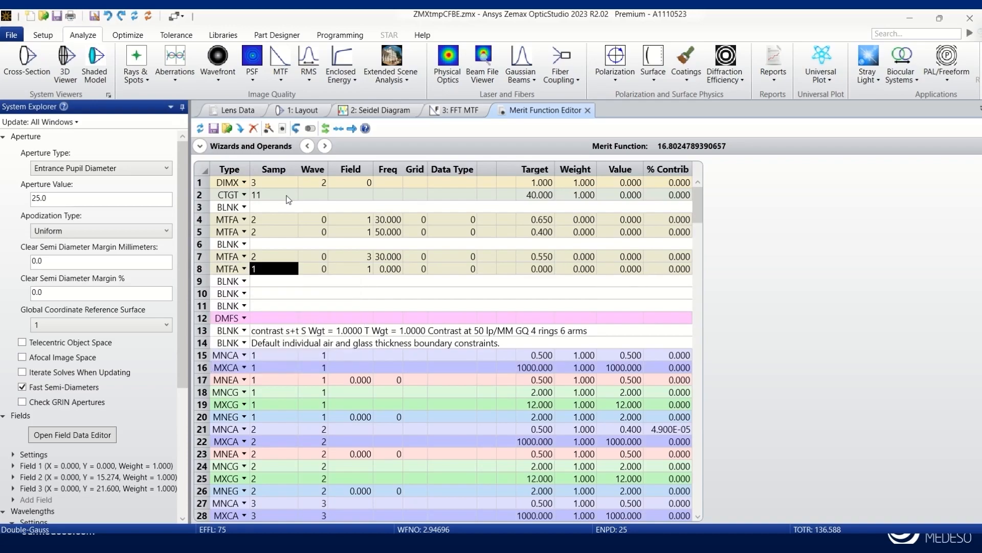
pyautogui.press('Tab')
pyautogui.press('Tab')
pyautogui.write('3')
pyautogui.press('Tab')
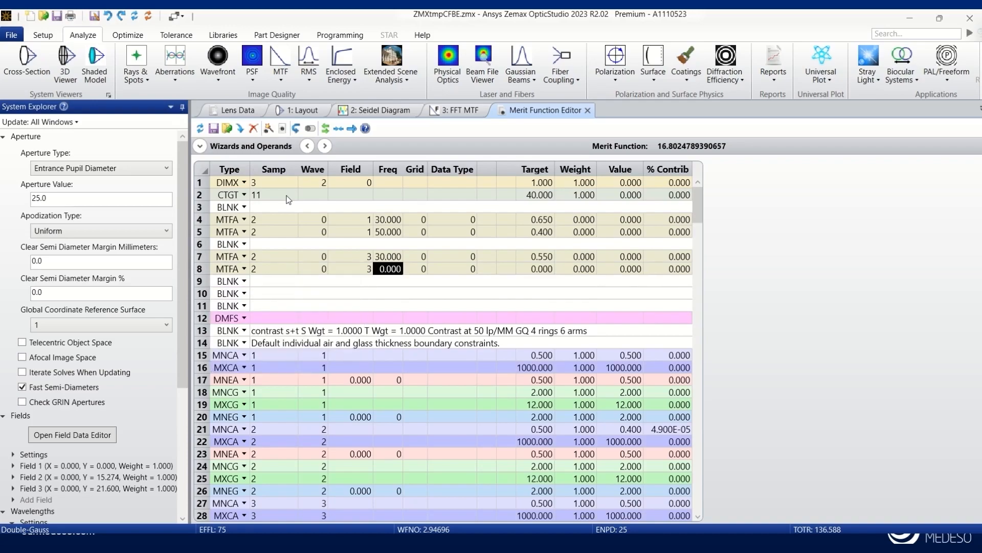
pyautogui.write('45')
pyautogui.press('Tab')
pyautogui.press('Tab')
pyautogui.press('Tab')
pyautogui.press('Tab')
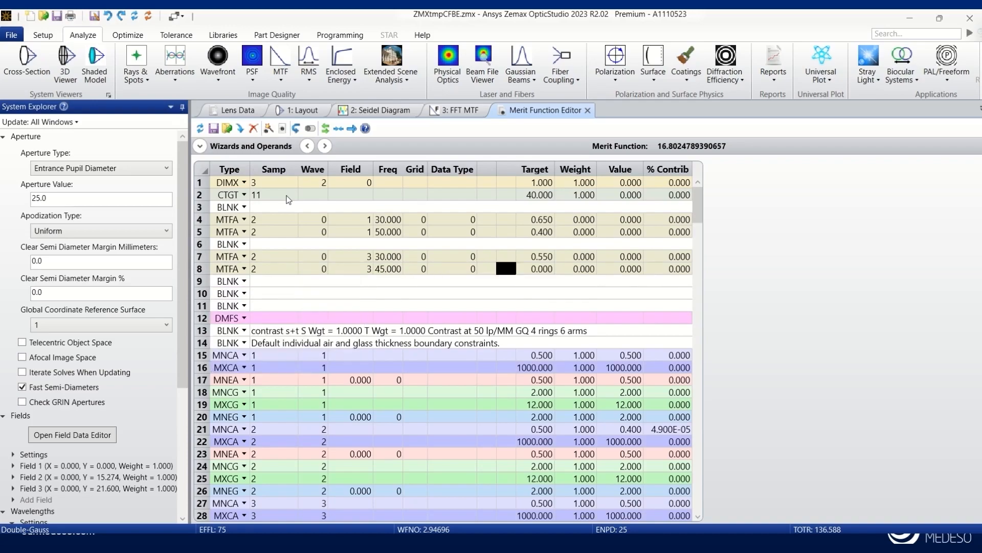
pyautogui.write('0.4')
pyautogui.press('Return')
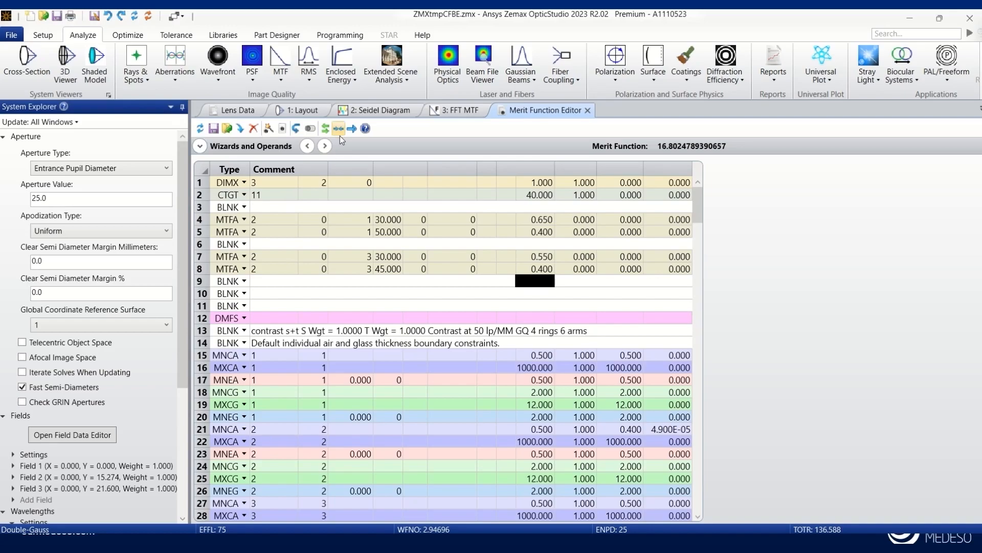
# Try to run a local optimization on the current design.
pyautogui.click(129, 33)
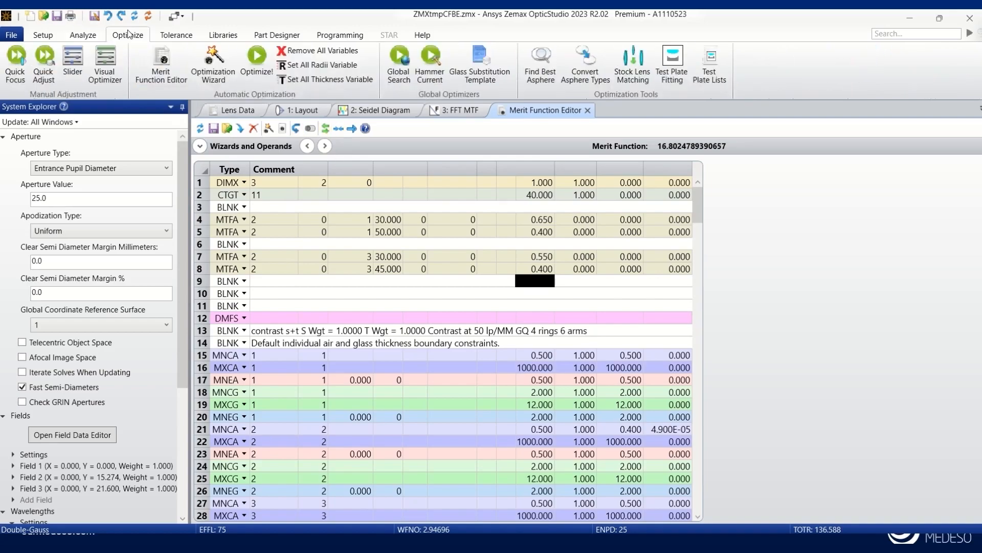
pyautogui.click(256, 60)
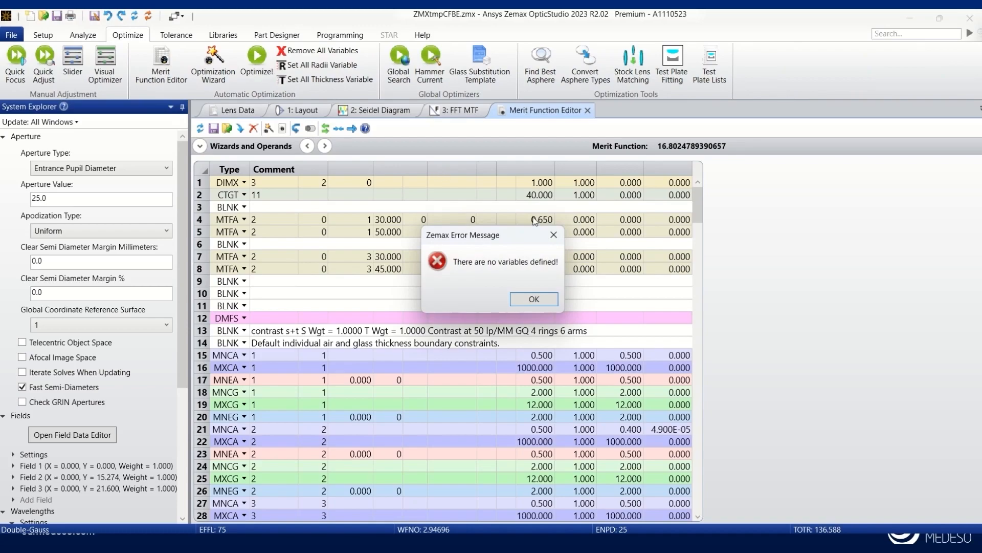
pyautogui.click(535, 299)
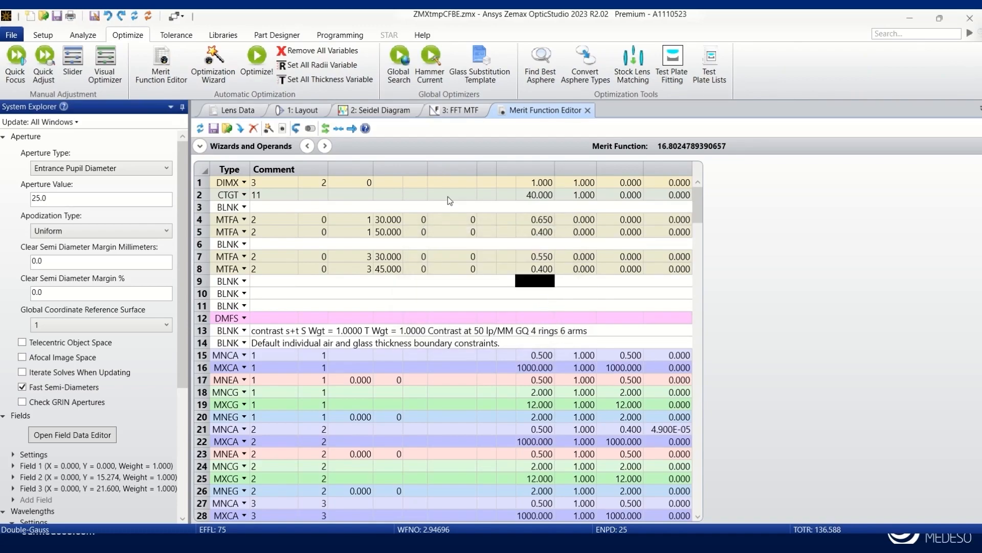
# Make the radii of surfaces 1 to 5 and 7 to 10 variable in the lens data.
pyautogui.click(228, 111)
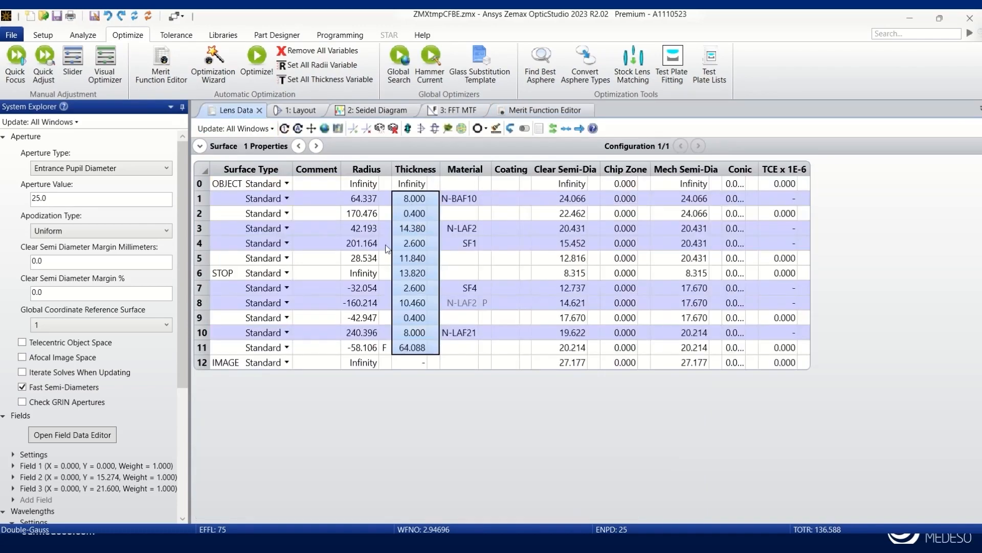
pyautogui.click(364, 199)
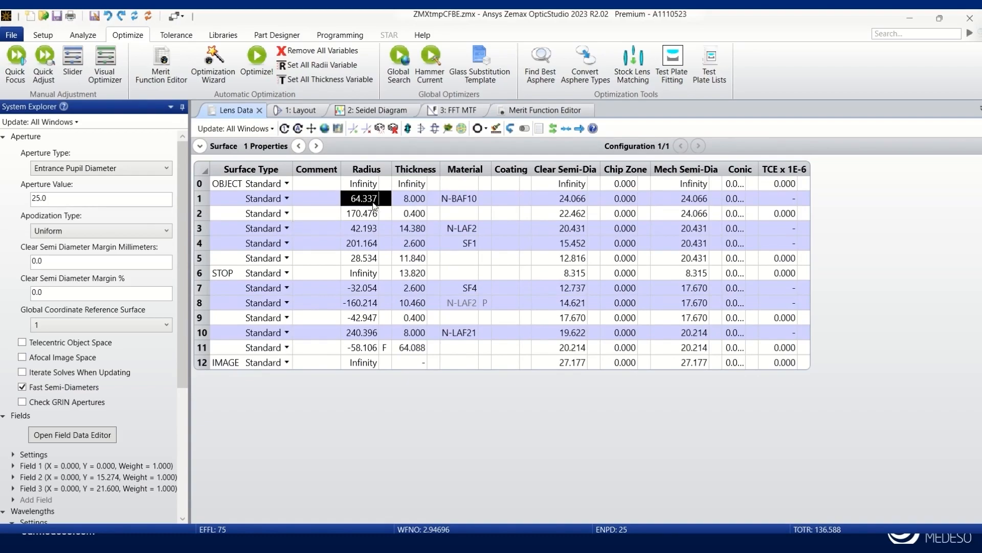
pyautogui.keyDown('shift'); pyautogui.click(357, 260); pyautogui.keyUp('shift')
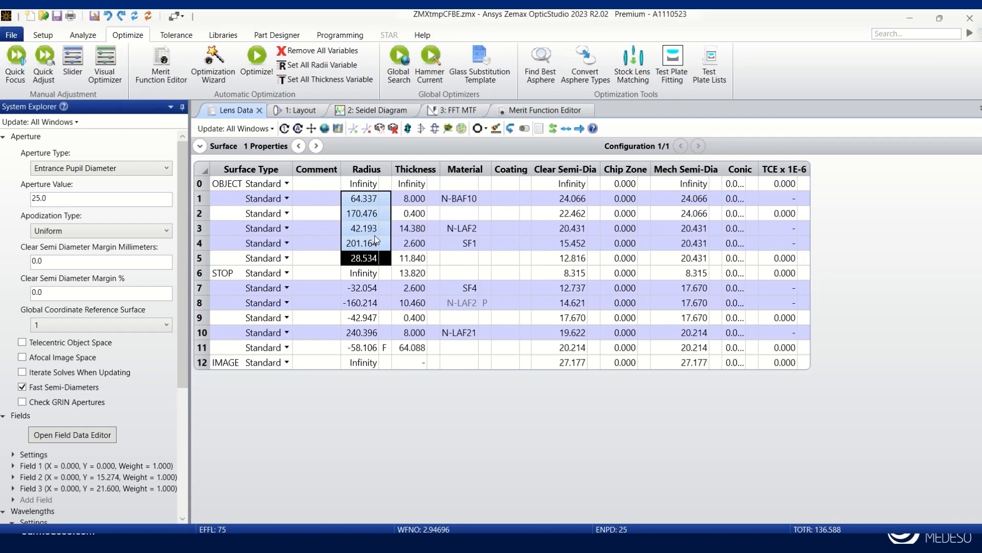
pyautogui.hotkey('ctrl', 'z')
pyautogui.click(357, 290)
pyautogui.keyDown('shift'); pyautogui.click(359, 332); pyautogui.keyUp('shift')
pyautogui.hotkey('ctrl', 'z')
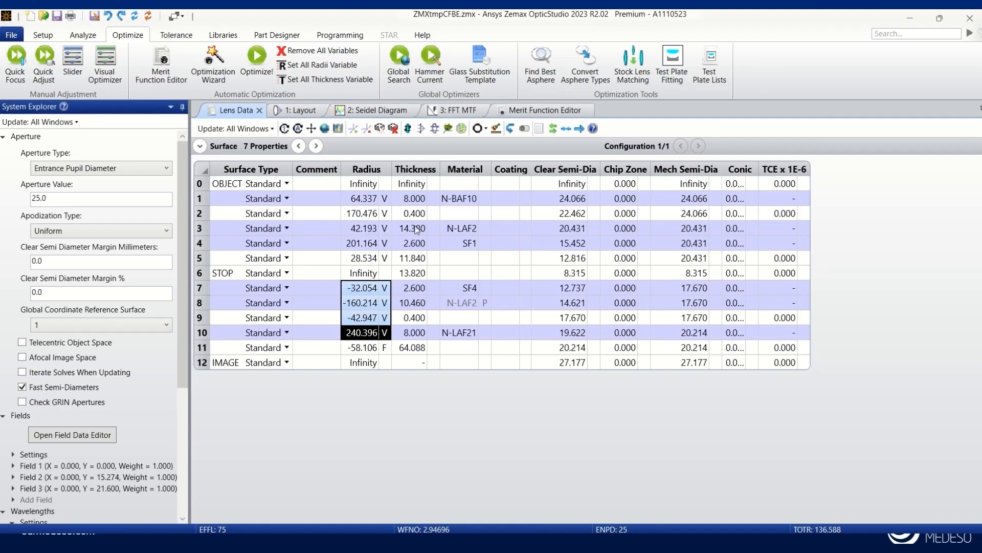
# Make the thicknesses of surfaces 1 through 11 variable.
pyautogui.click(412, 201)
pyautogui.keyDown('shift'); pyautogui.click(412, 347); pyautogui.keyUp('shift')
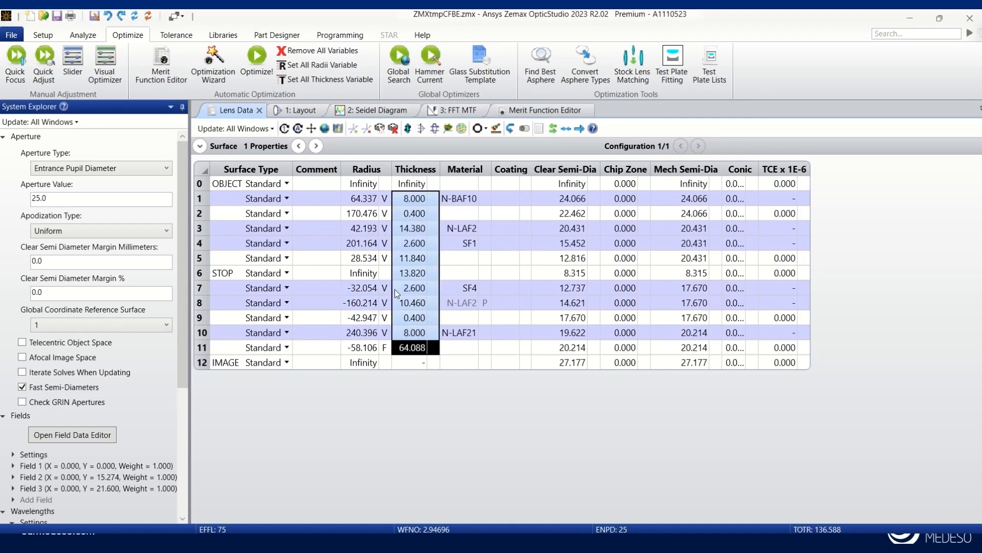
pyautogui.hotkey('ctrl', 'z')
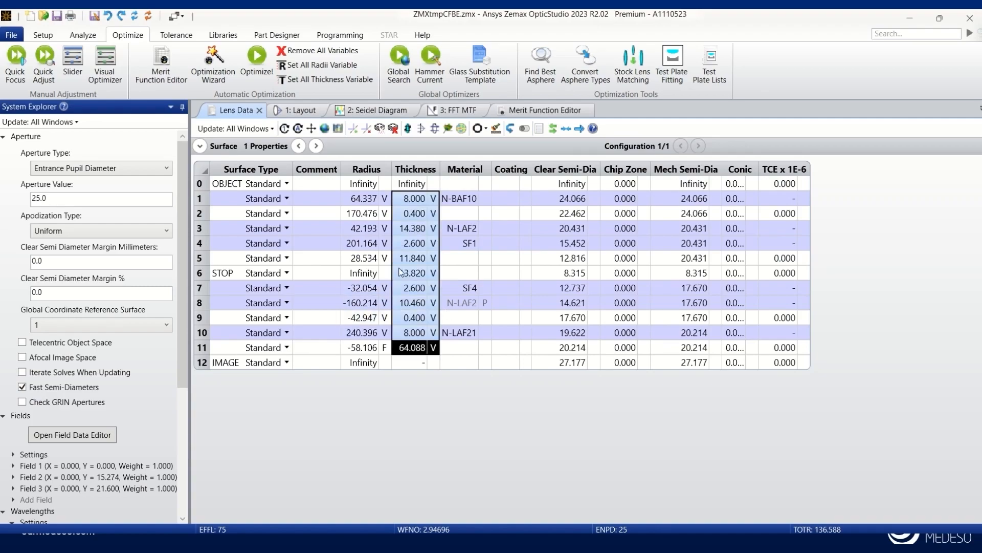
# Run a Damped Least Squares local optimization from the merit function editor and close the dialog.
pyautogui.click(512, 111)
pyautogui.click(257, 59)
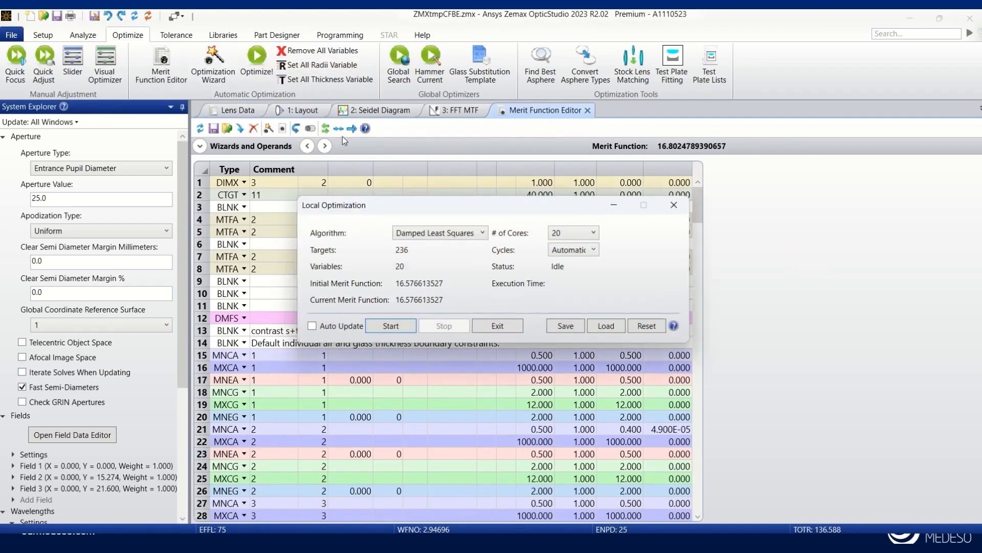
pyautogui.click(397, 330)
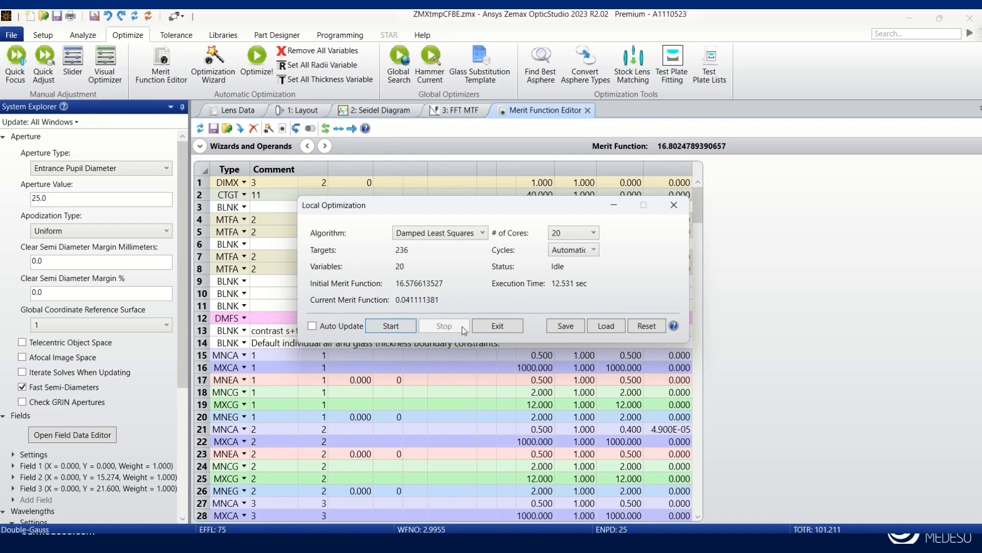
pyautogui.click(478, 324)
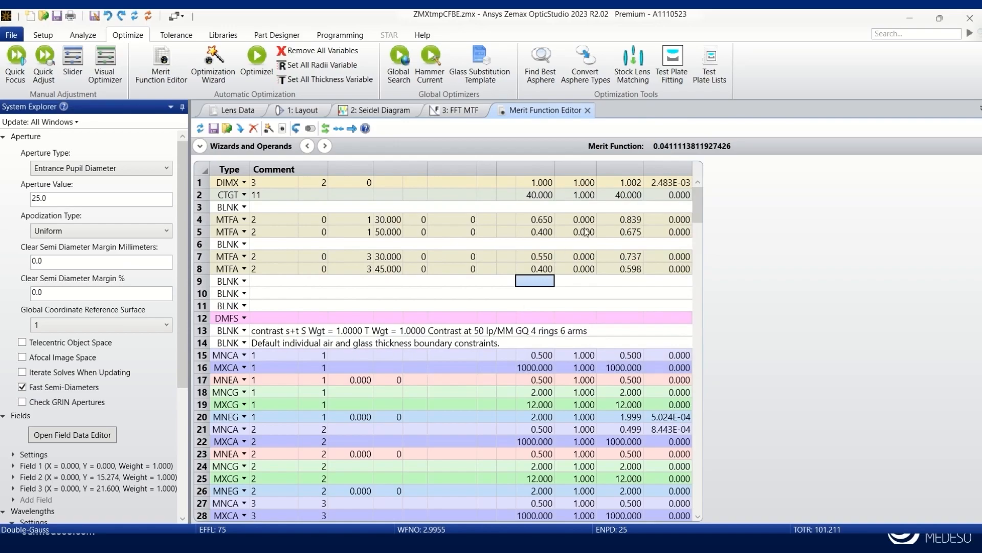
# Review the optimized values of the DIMX and MTFA operands in the merit function.
pyautogui.click(617, 184)
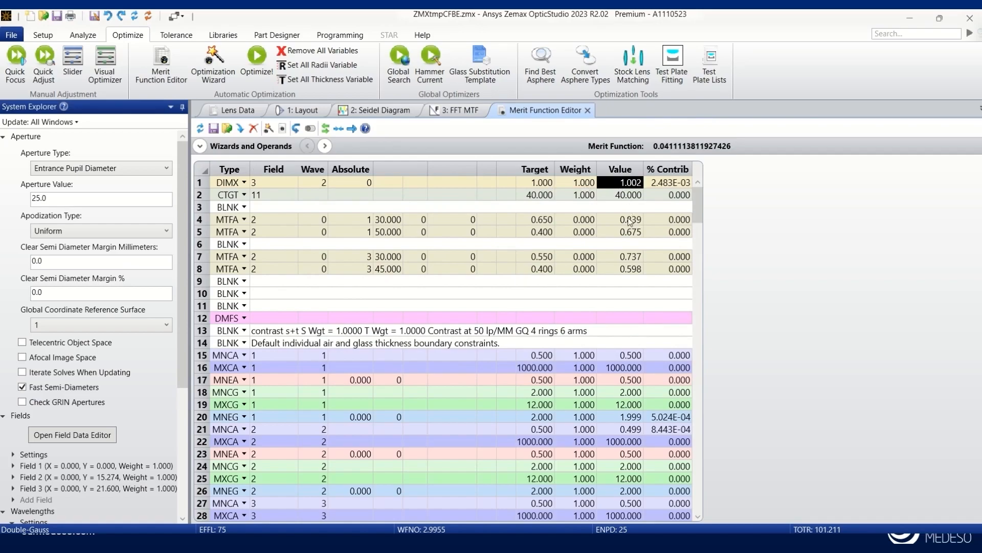
pyautogui.click(613, 220)
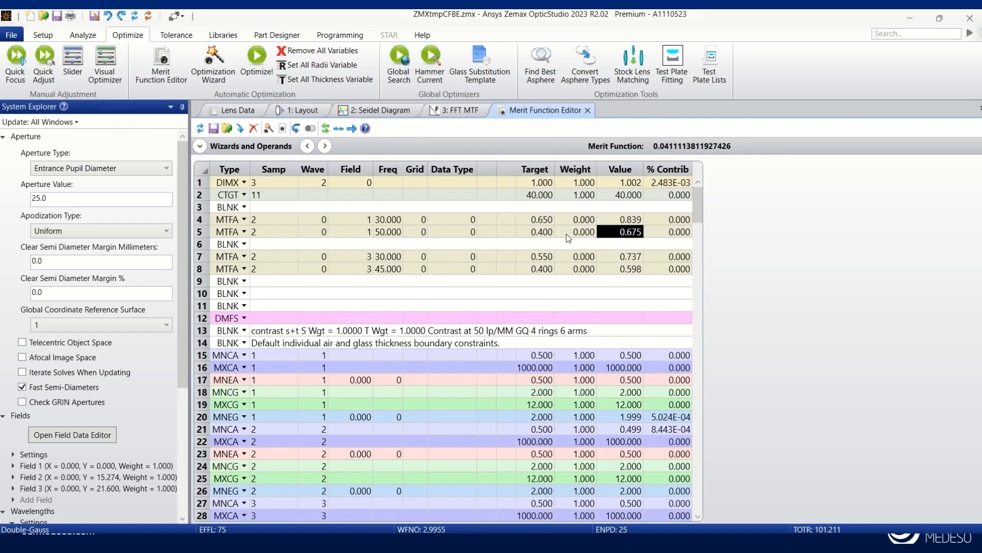
pyautogui.click(621, 258)
pyautogui.click(625, 271)
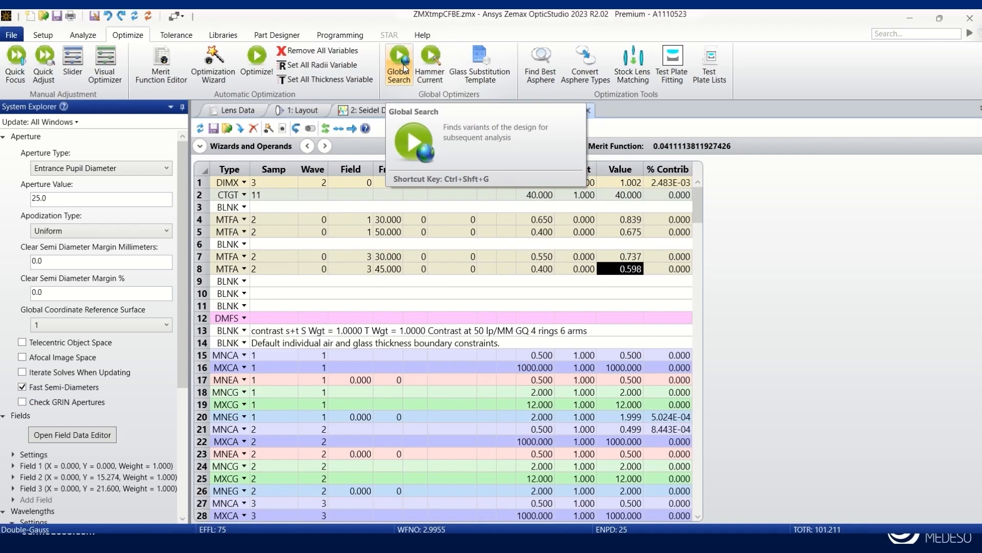
# Run a Hammer optimization briefly, stop it, and close the dialog.
pyautogui.click(434, 72)
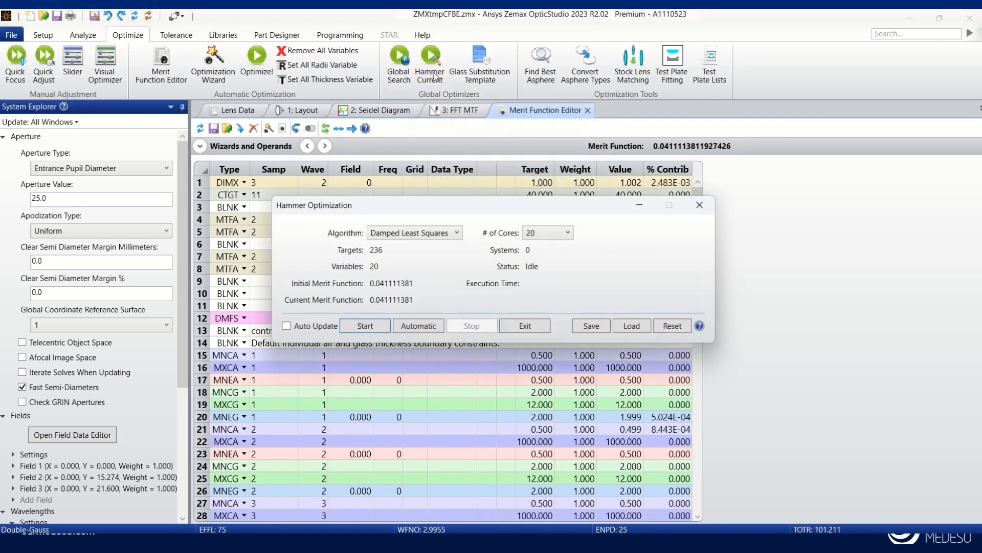
pyautogui.click(366, 326)
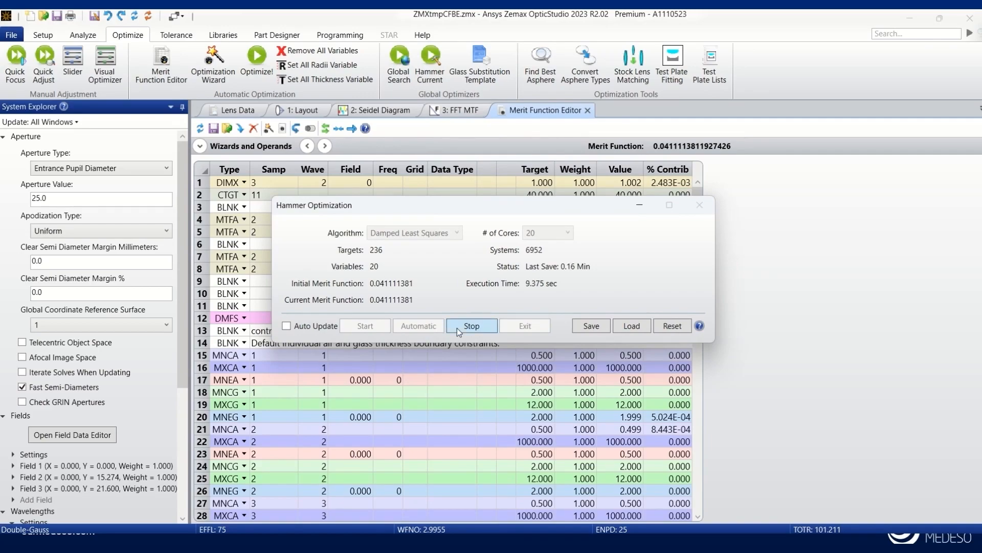
pyautogui.click(456, 327)
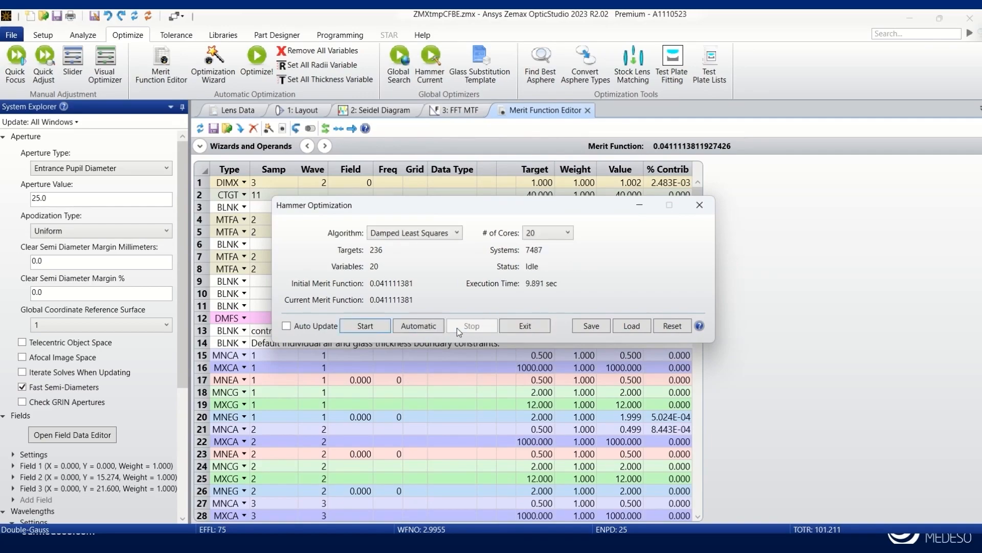
pyautogui.click(525, 326)
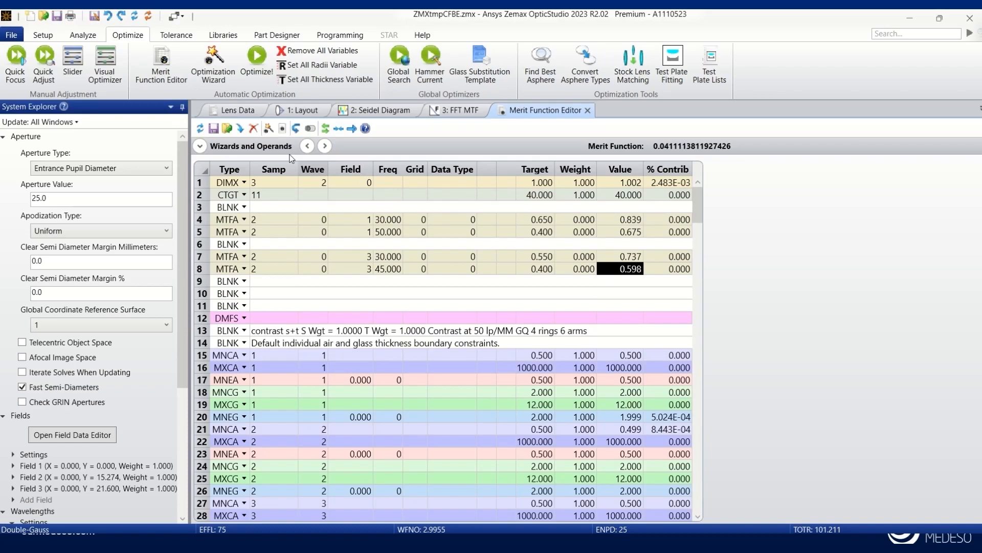
# Open the Image Simulation analysis from the extended scene analyses.
pyautogui.click(83, 36)
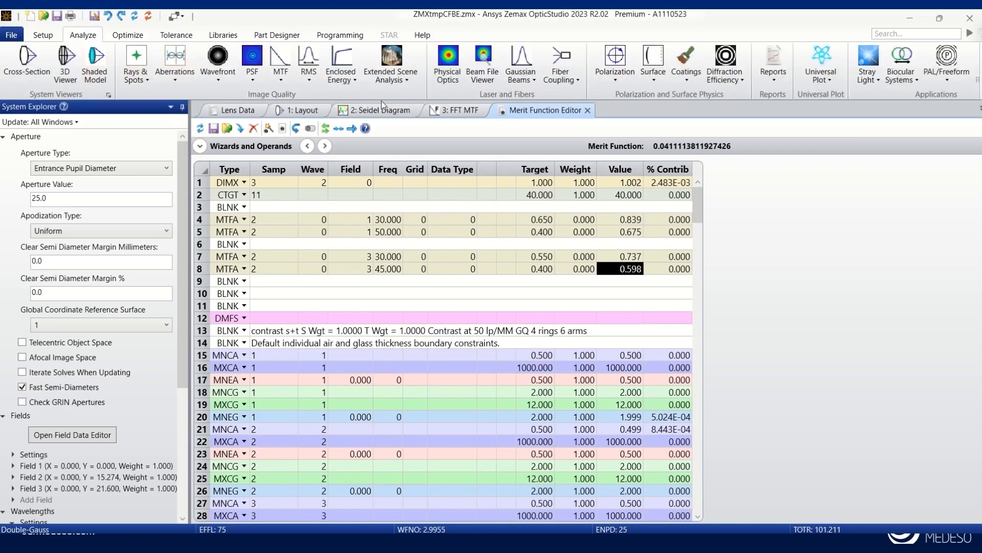
pyautogui.click(395, 82)
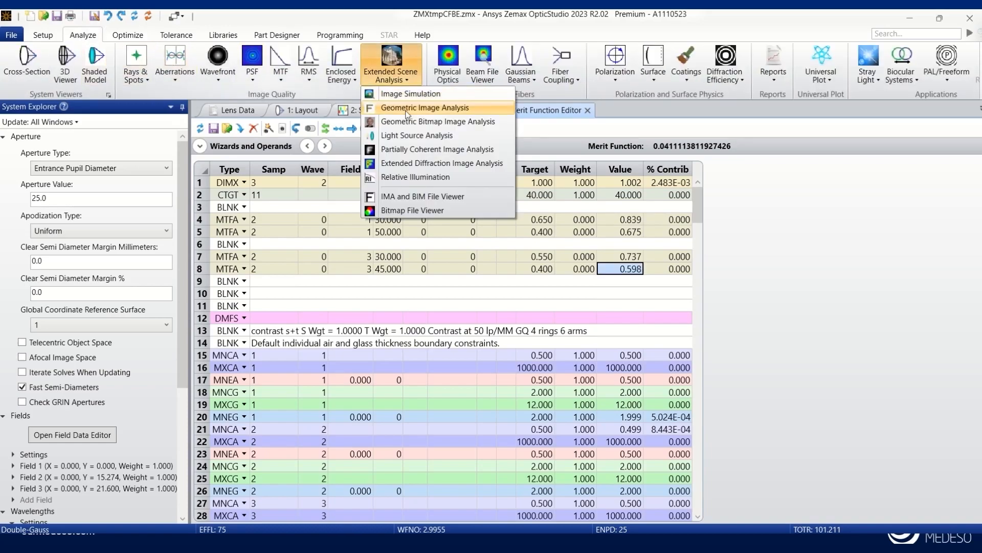
pyautogui.click(418, 94)
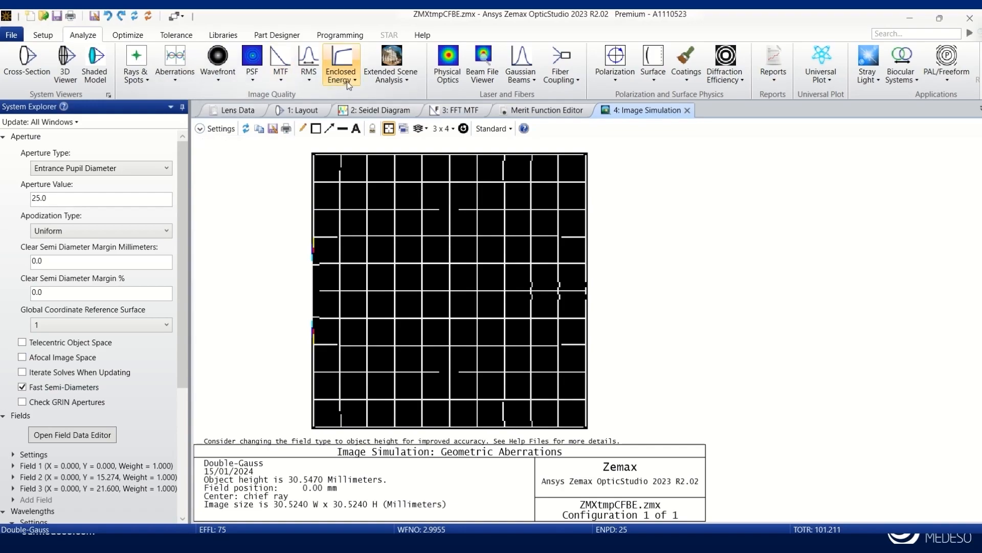
# Set the image simulation's input file to Alex200.BMP and apply the settings.
pyautogui.click(395, 82)
pyautogui.click(215, 129)
pyautogui.click(317, 167)
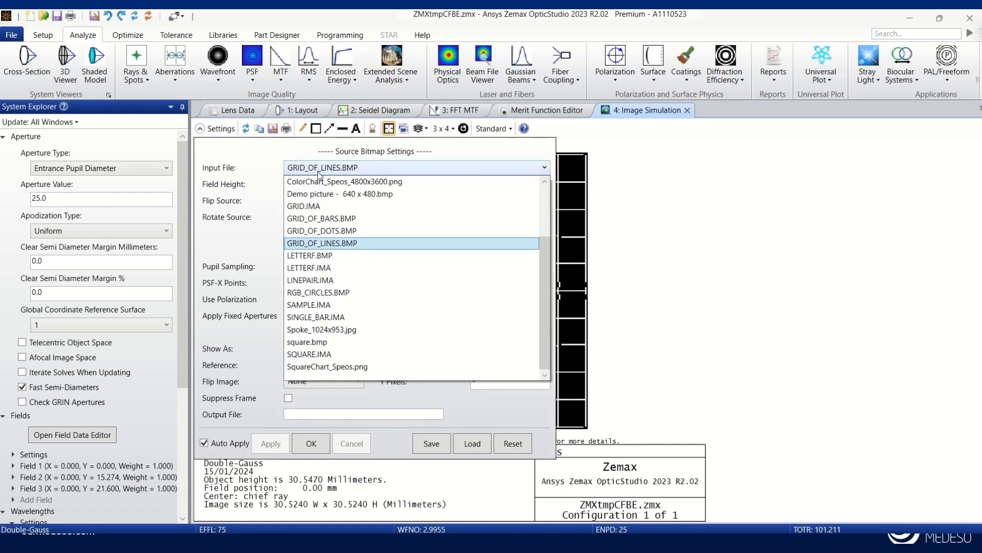
pyautogui.scroll(2, 322, 186)
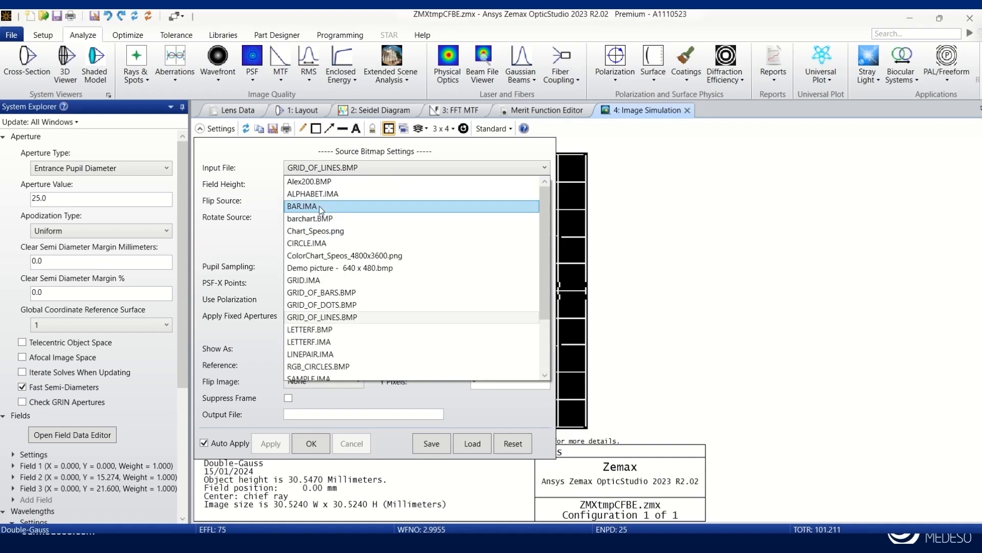
pyautogui.click(319, 182)
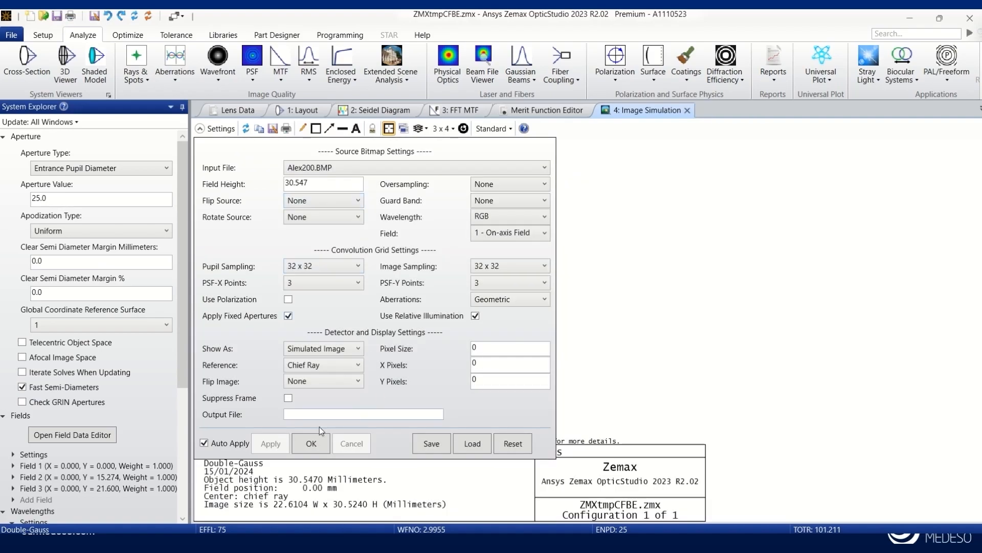
pyautogui.click(309, 443)
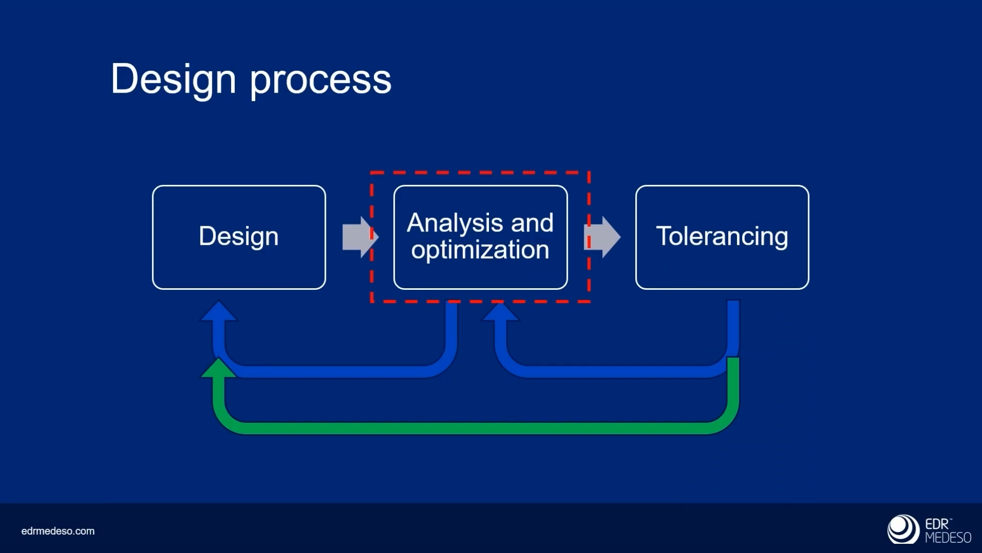
pyautogui.press('Right')
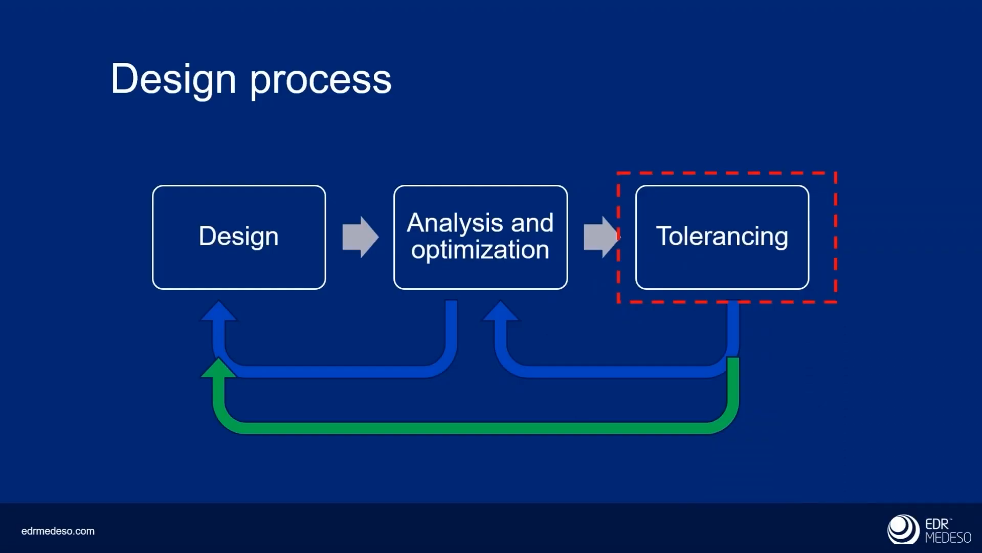
pyautogui.press('Right')
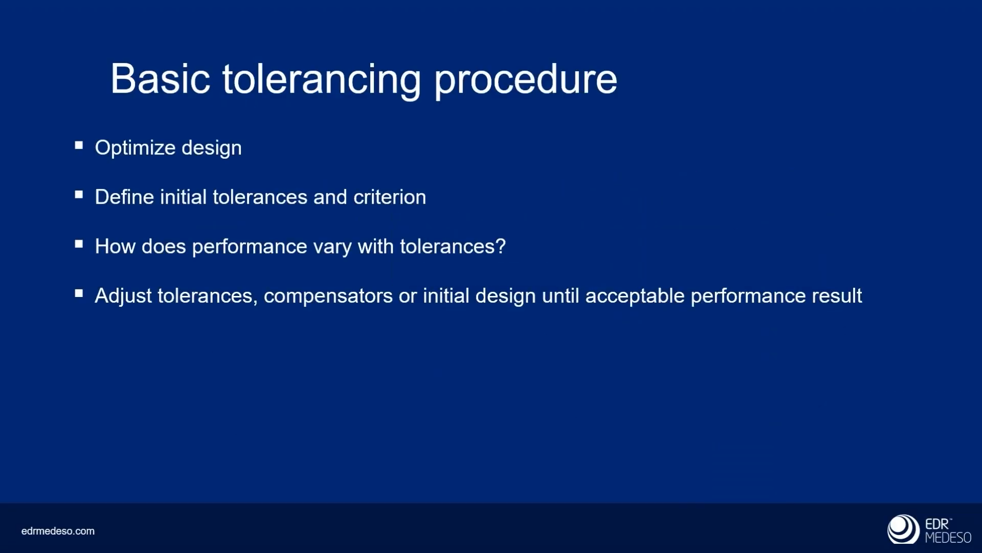
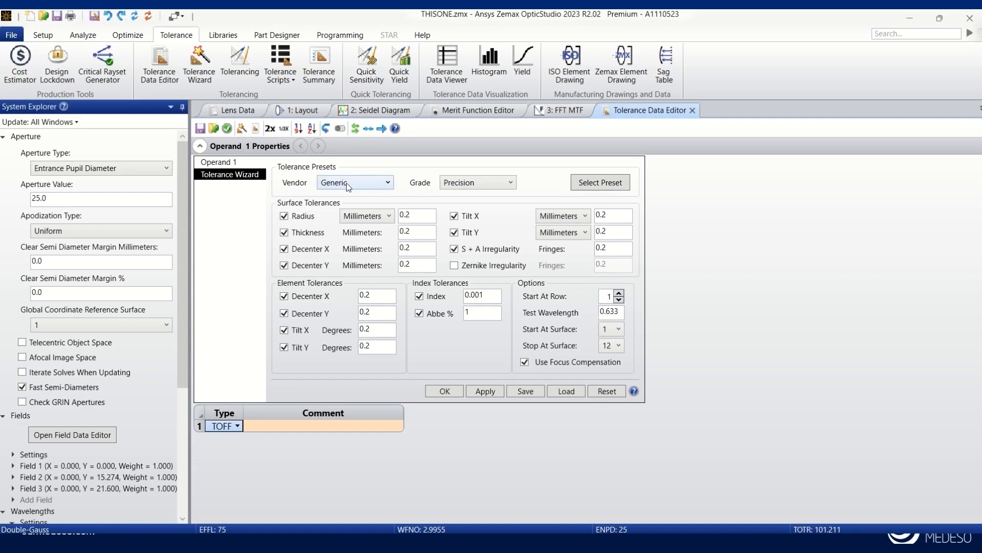
# Apply the Generic vendor's Commercial grade tolerance preset in the Tolerance Wizard.
pyautogui.click(456, 185)
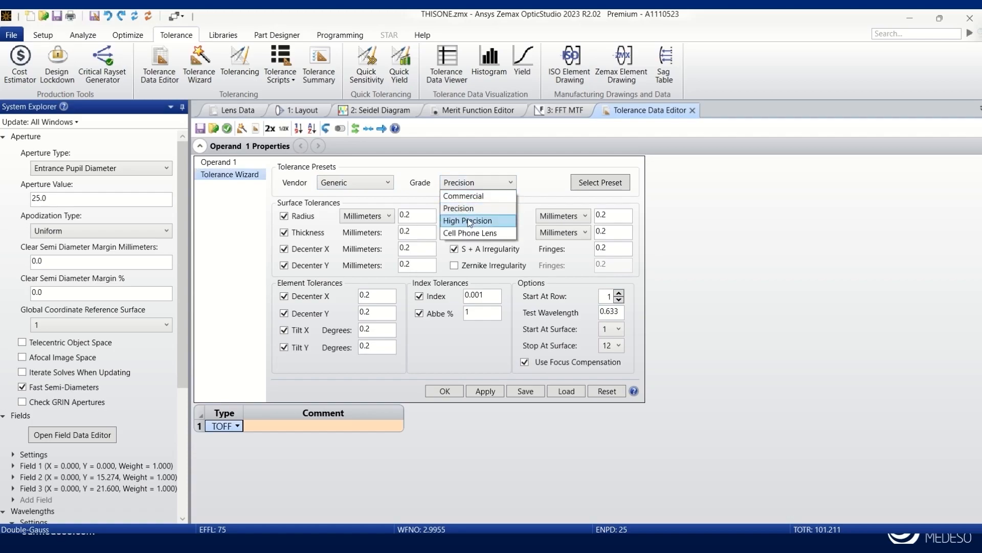
pyautogui.click(373, 181)
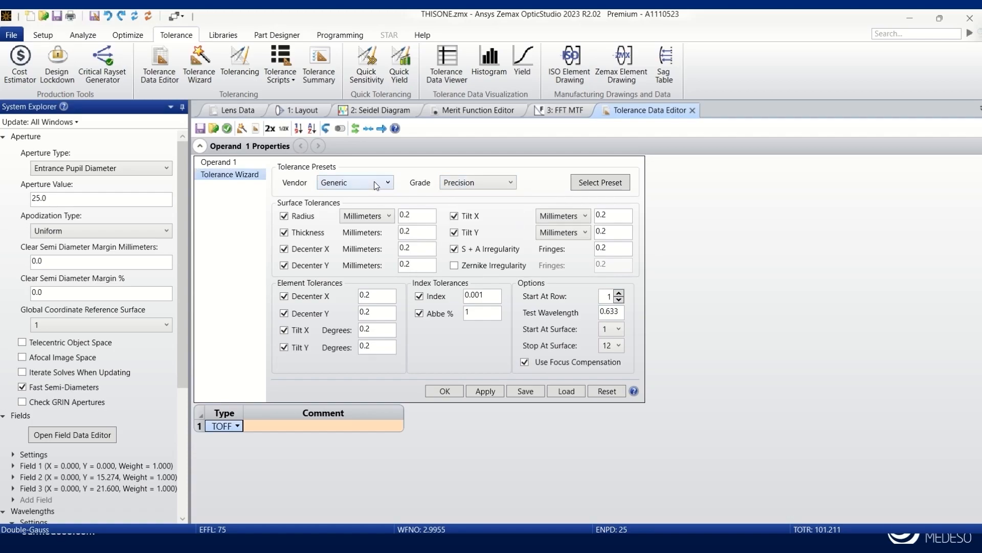
pyautogui.click(371, 184)
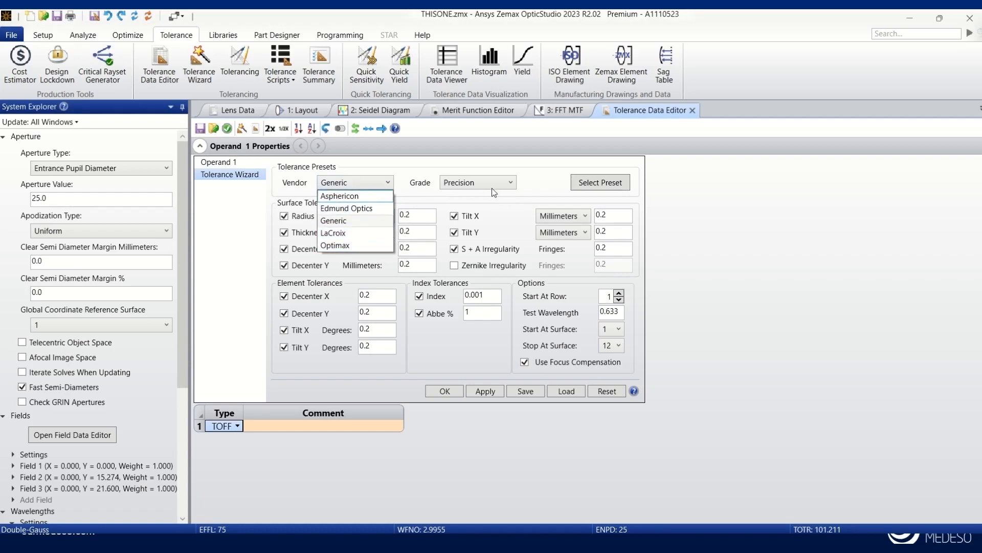
pyautogui.click(480, 181)
pyautogui.click(480, 180)
pyautogui.click(480, 195)
pyautogui.click(597, 189)
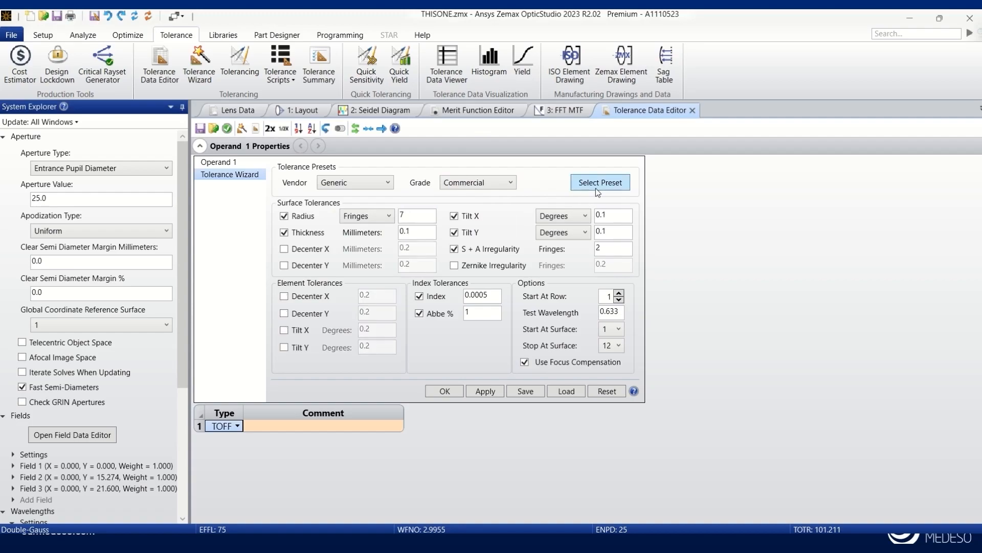
# Apply the Optimax vendor tolerance preset at Commercial grade.
pyautogui.click(502, 184)
pyautogui.click(501, 210)
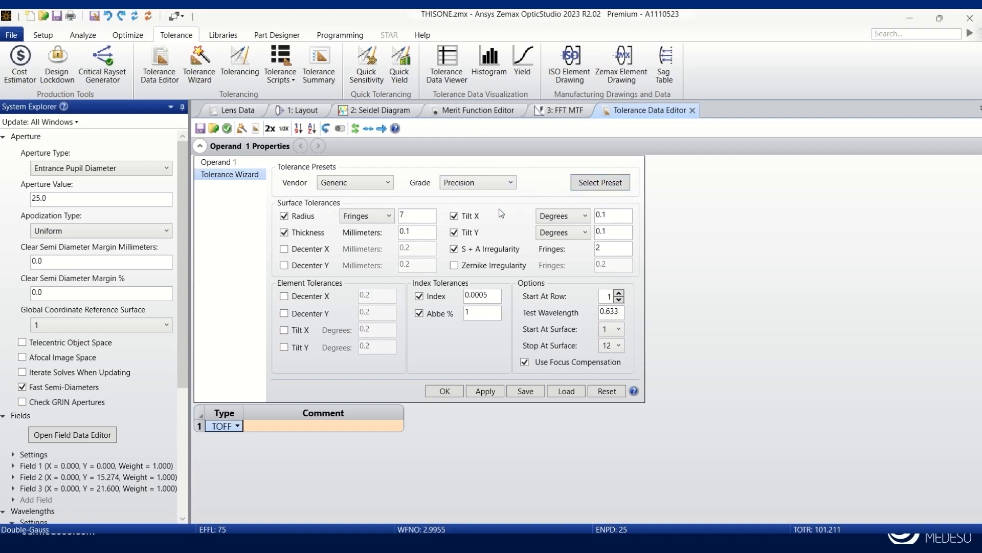
pyautogui.click(502, 183)
pyautogui.click(479, 213)
pyautogui.click(580, 185)
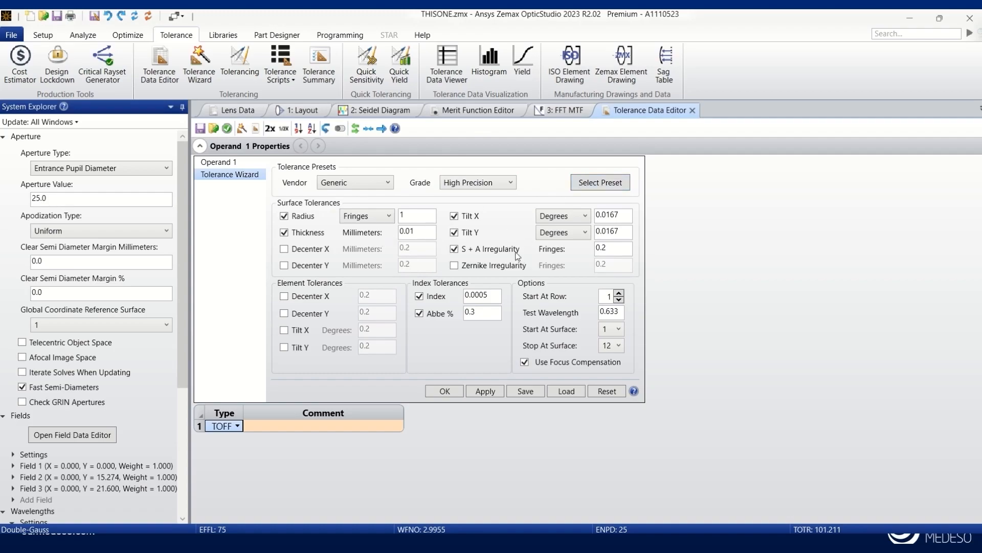
pyautogui.click(491, 184)
pyautogui.click(490, 199)
pyautogui.click(386, 183)
pyautogui.click(376, 245)
pyautogui.click(589, 184)
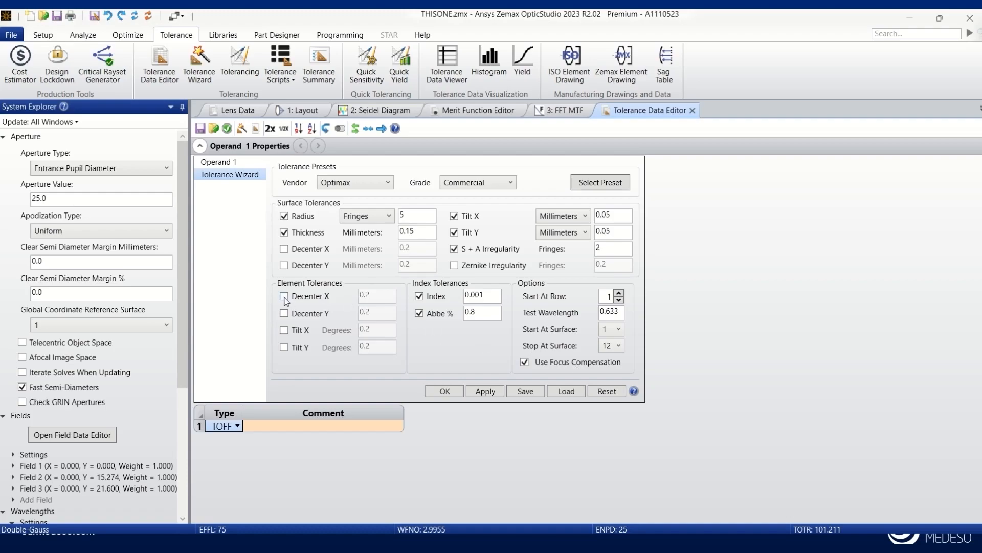
# Enable the element Decenter X, Decenter Y, Tilt X and Tilt Y tolerances.
pyautogui.click(284, 296)
pyautogui.click(284, 313)
pyautogui.click(284, 330)
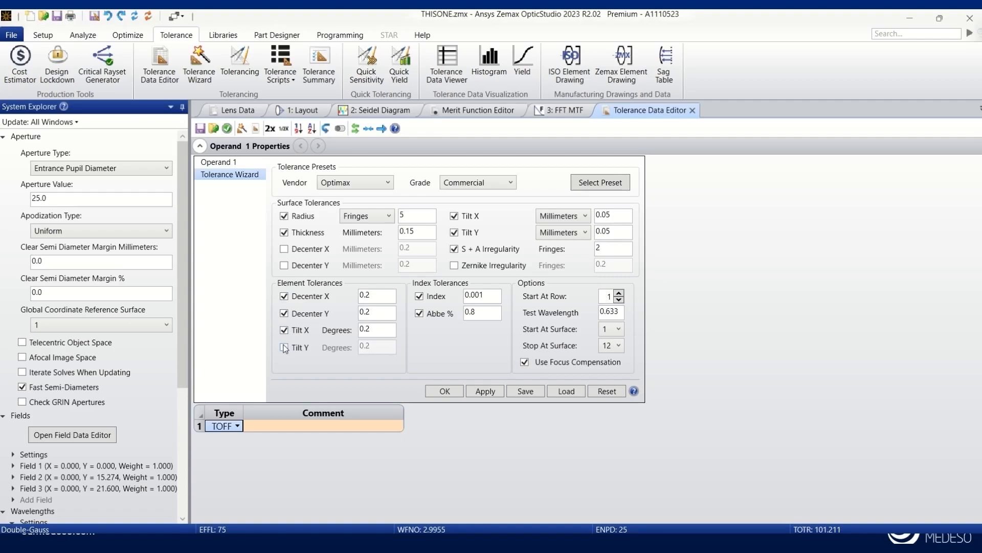
pyautogui.click(284, 347)
# Set all four element tolerances to 0.1 and generate the tolerance operands.
pyautogui.moveTo(381, 295); pyautogui.dragTo(351, 295)
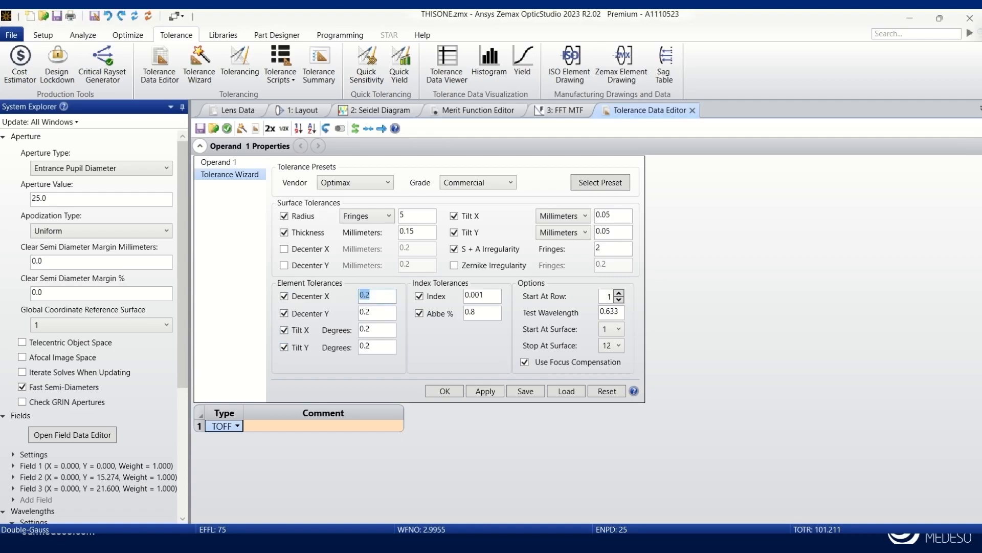
pyautogui.write('0.1')
pyautogui.press('Tab')
pyautogui.press('Tab')
pyautogui.write('0.1')
pyautogui.press('Tab')
pyautogui.press('Tab')
pyautogui.write('0.1')
pyautogui.press('Tab')
pyautogui.press('Tab')
pyautogui.write('0.1')
pyautogui.click(448, 391)
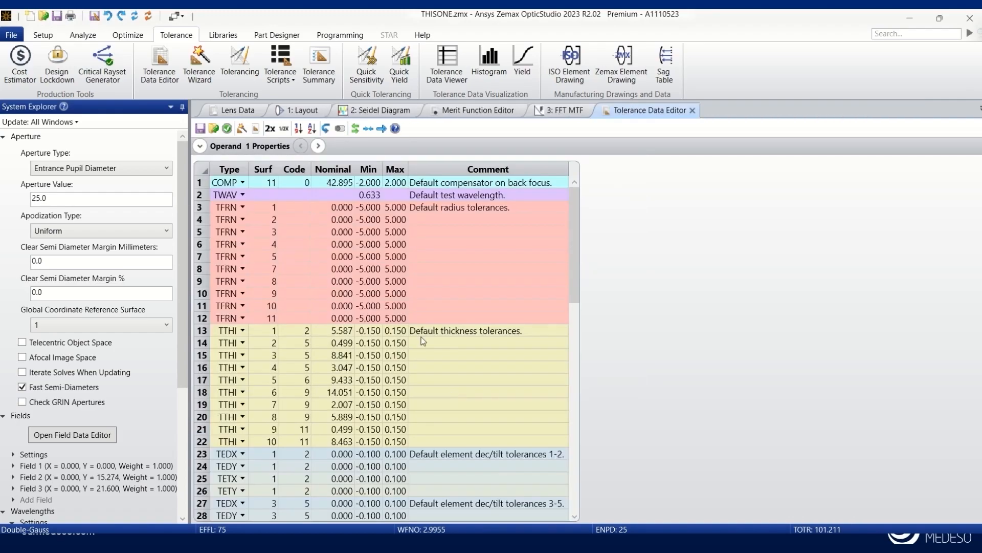
# Set the adjust surface of the thickness tolerances on surfaces 9 and 10 to 9 and 10.
pyautogui.click(378, 131)
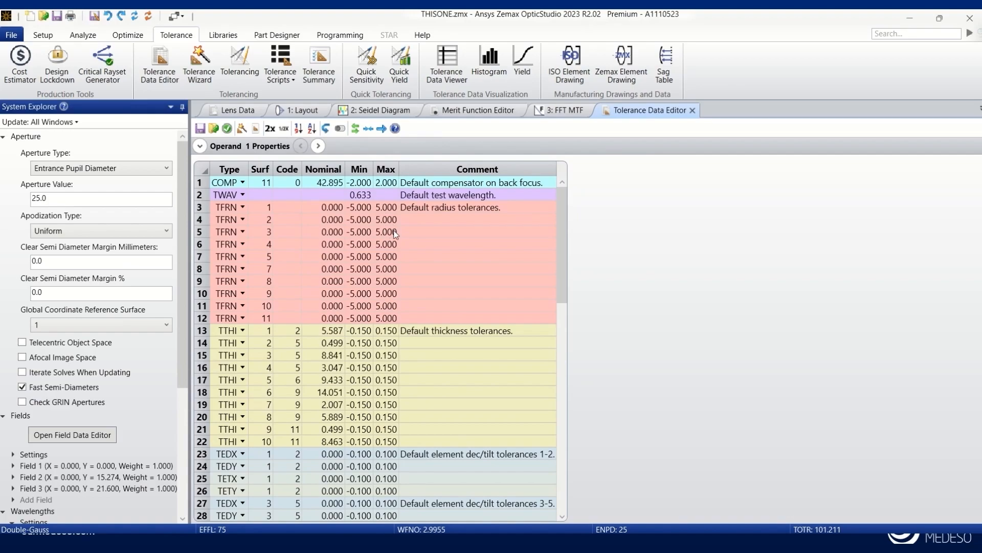
pyautogui.scroll(-2, 327, 314)
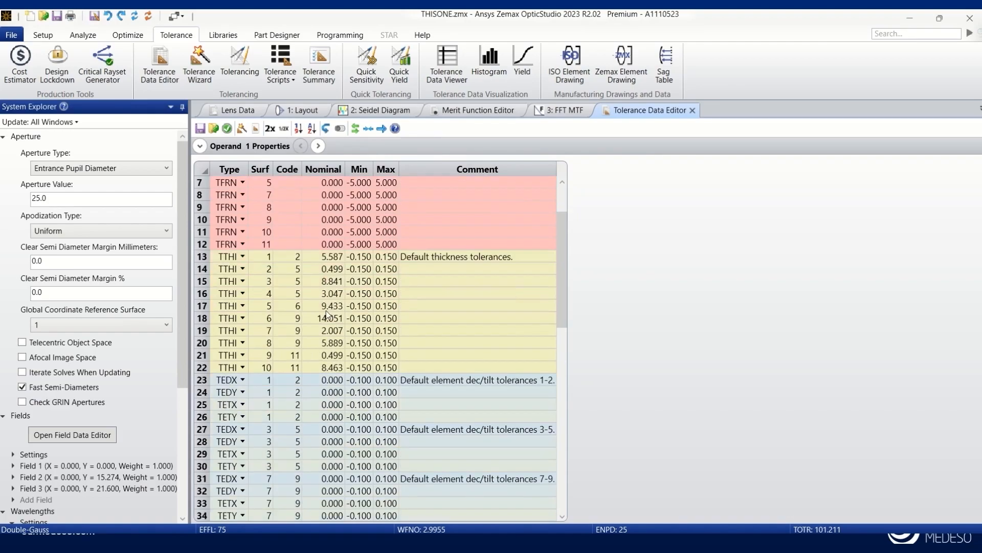
pyautogui.click(327, 314)
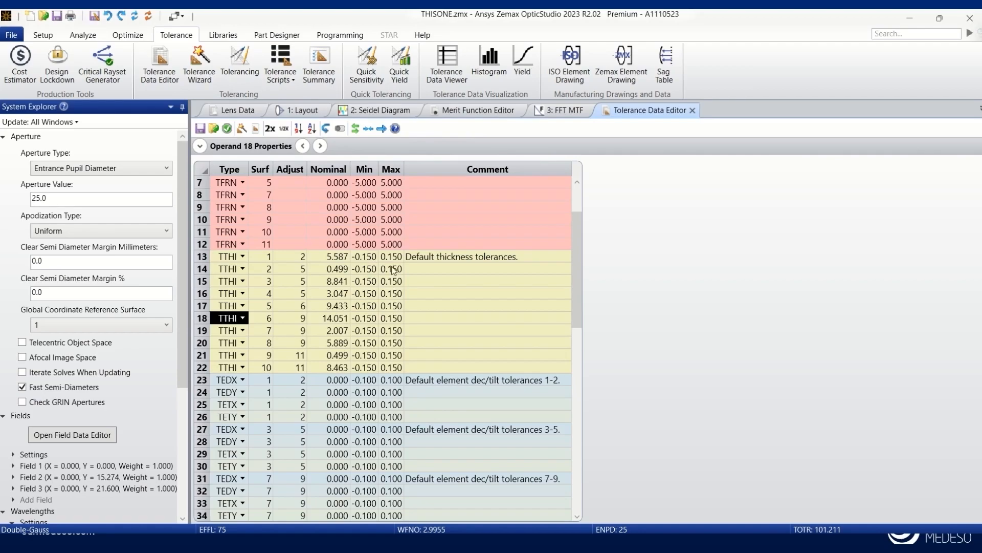
pyautogui.scroll(2, 350, 241)
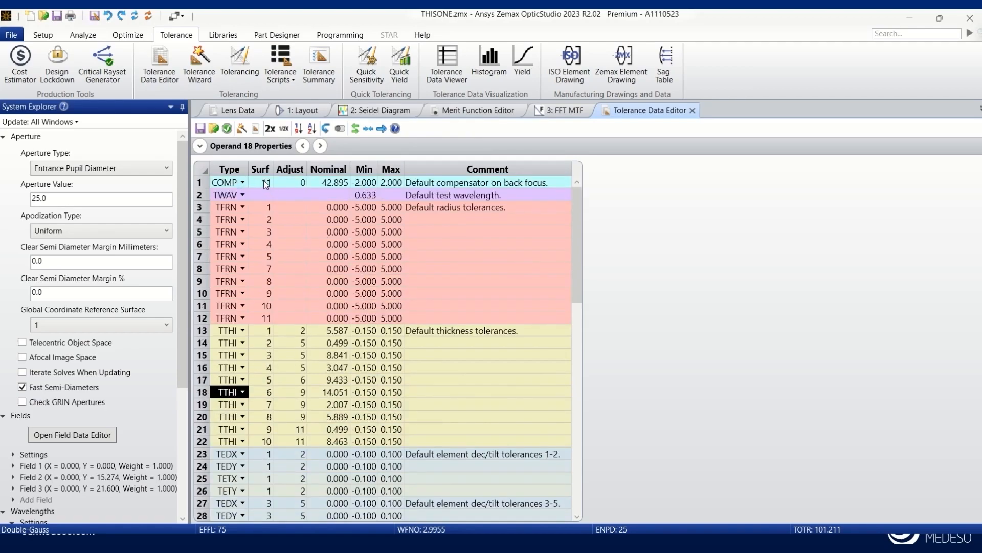
pyautogui.scroll(-2, 272, 225)
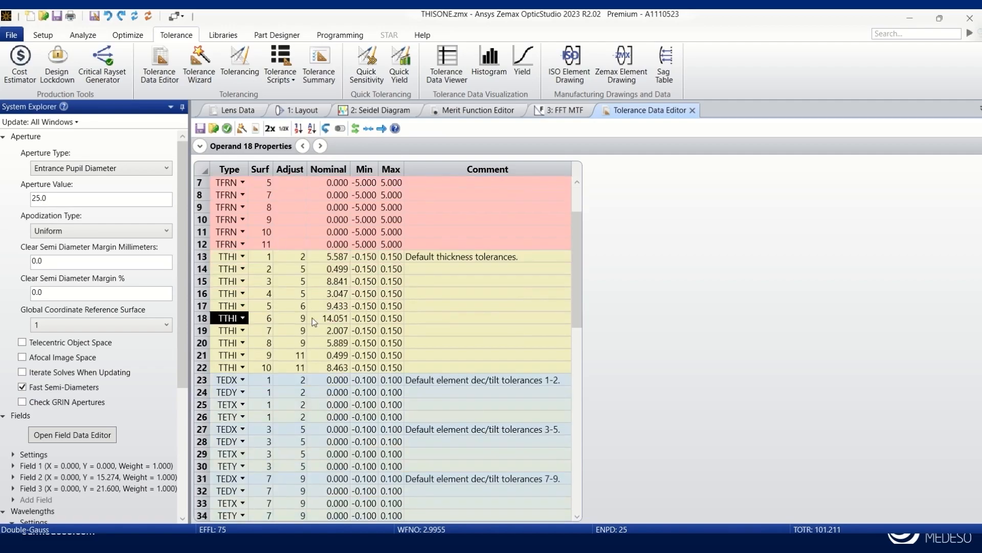
pyautogui.click(295, 355)
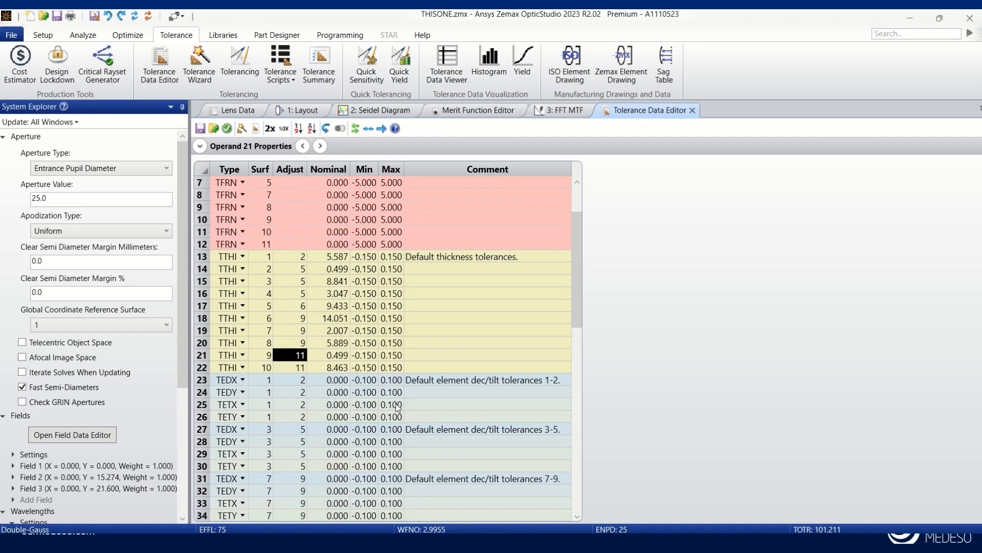
pyautogui.write('9')
pyautogui.press('Tab')
pyautogui.press('Down')
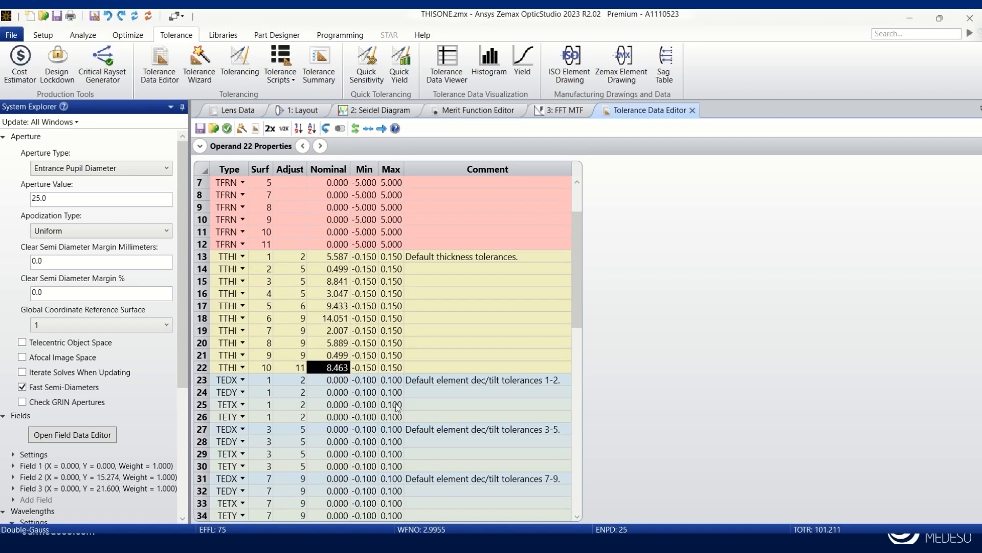
pyautogui.press('Left')
pyautogui.write('10')
pyautogui.press('Return')
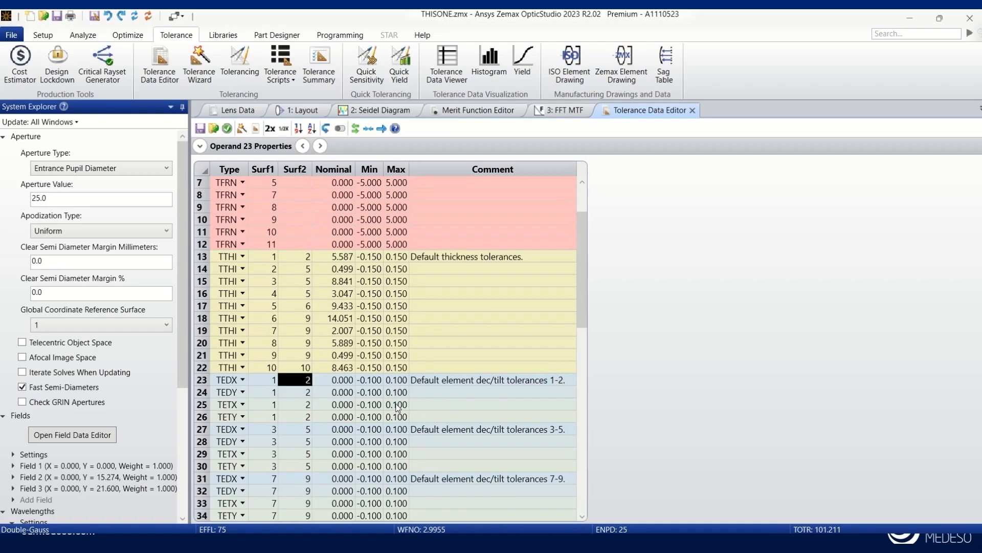
# Delete the surface tilt tolerance operands for surface 2.
pyautogui.scroll(-9, 355, 392)
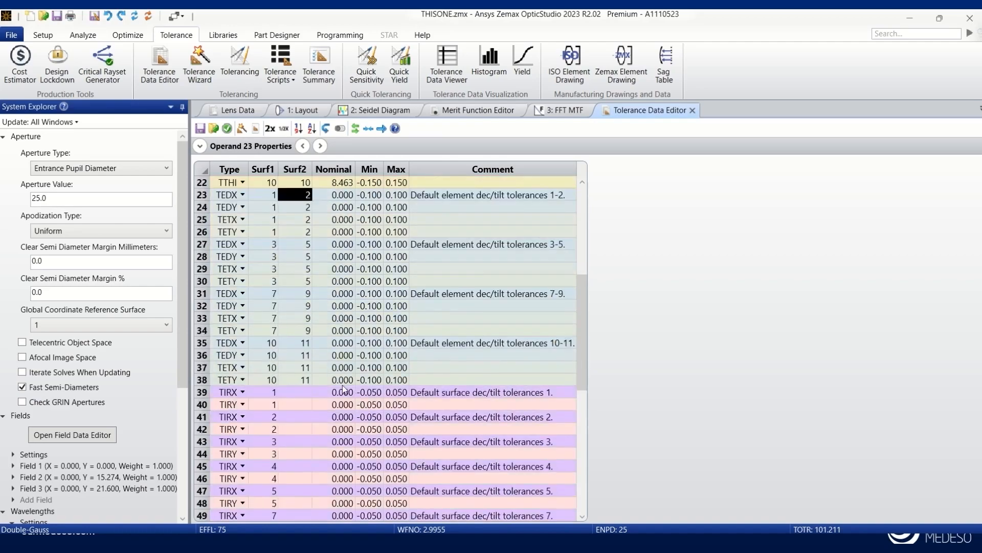
pyautogui.click(223, 245)
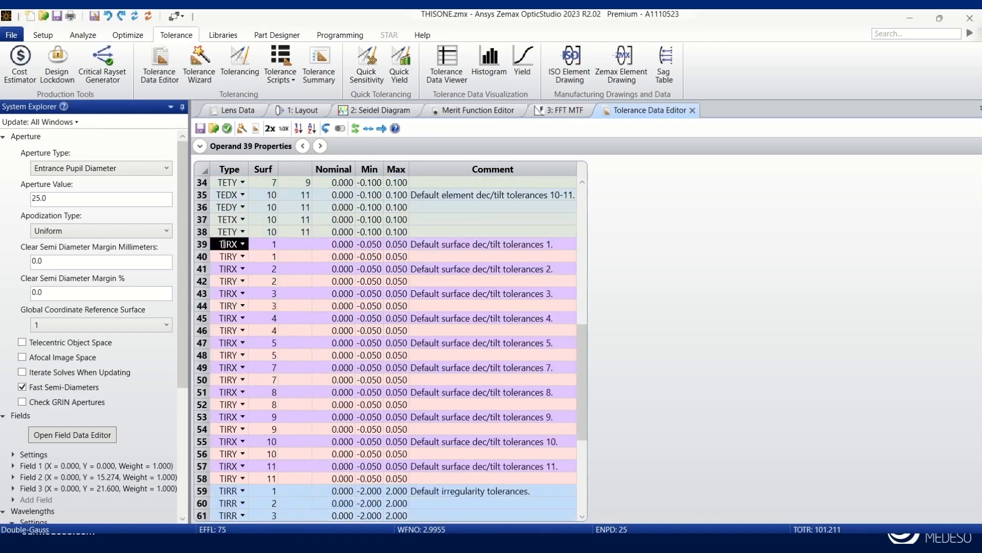
pyautogui.click(293, 111)
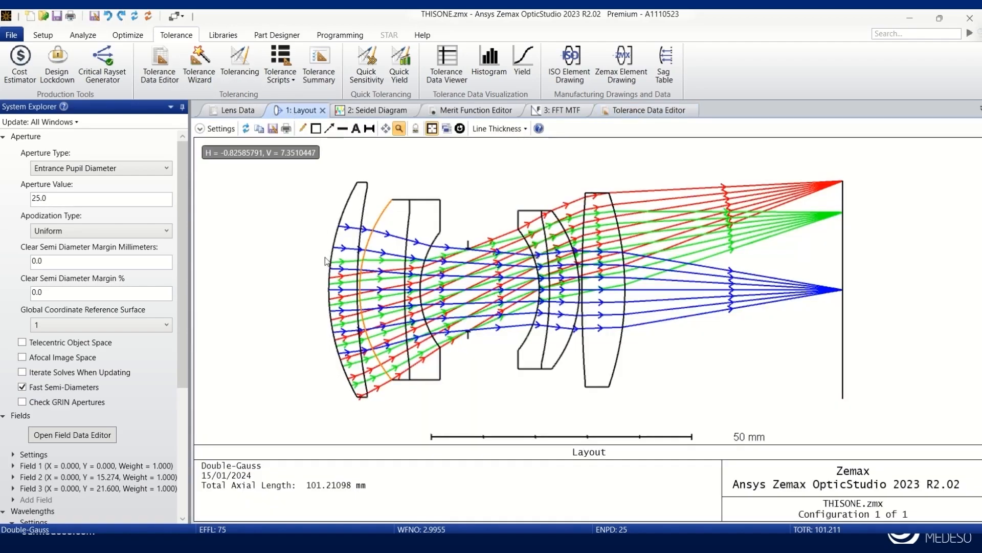
pyautogui.click(640, 111)
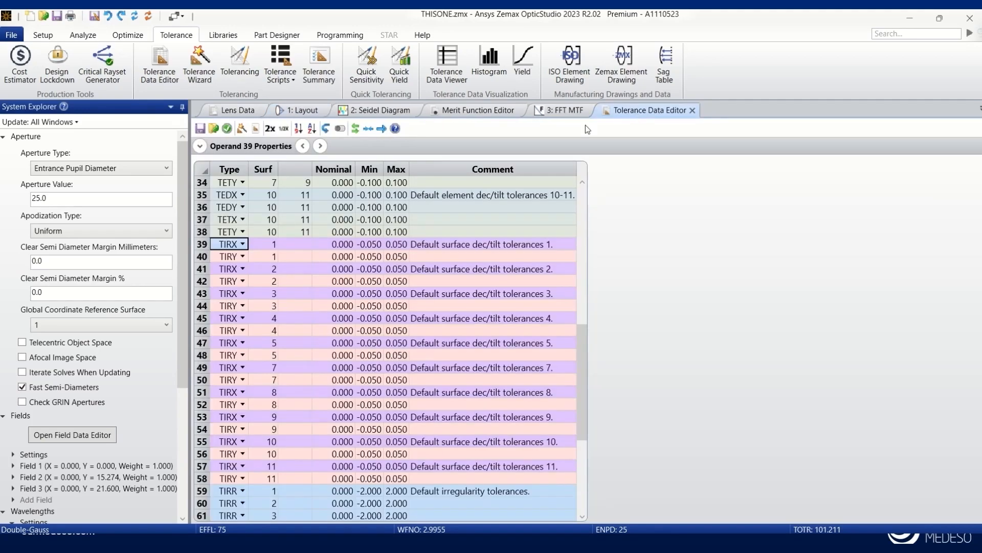
pyautogui.click(203, 269)
pyautogui.press('Delete')
pyautogui.press('Delete')
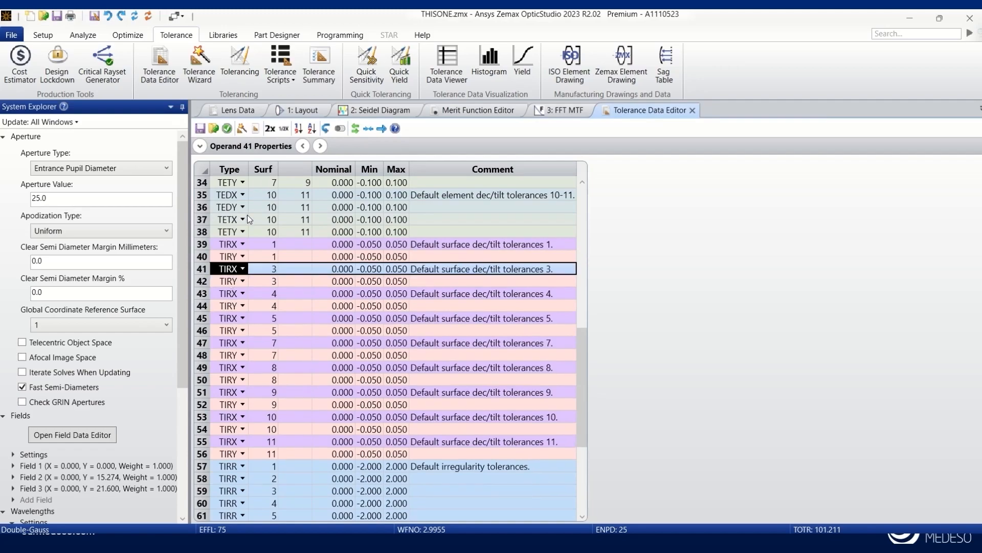
# Delete the surface tilt tolerance operands for surfaces 4 and 5.
pyautogui.click(203, 294)
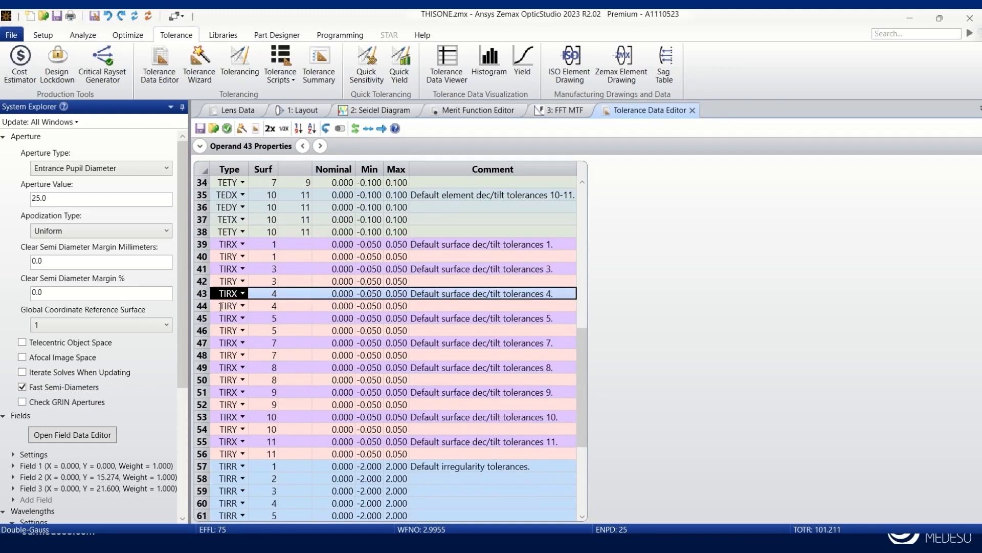
pyautogui.press('Delete')
pyautogui.press('Delete')
pyautogui.press('Delete')
pyautogui.press('Delete')
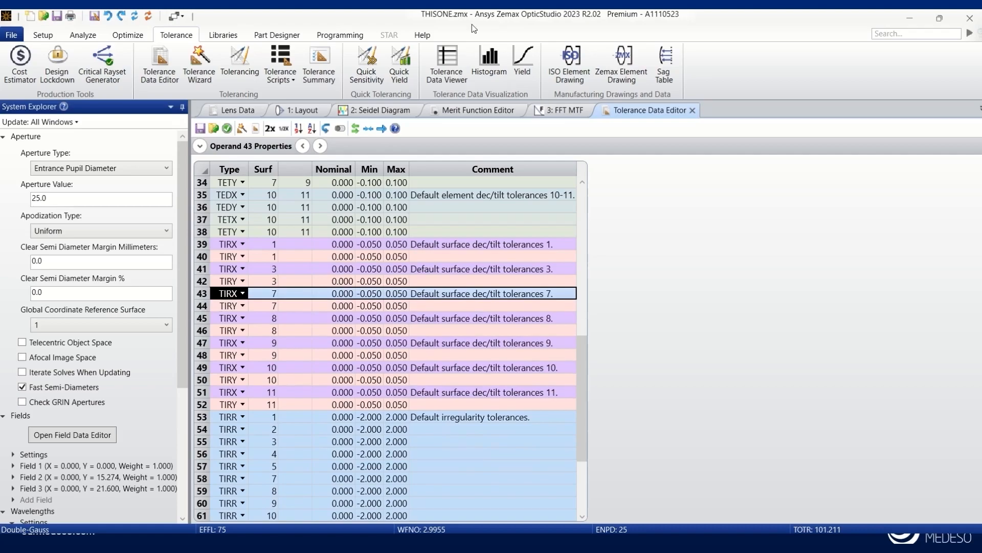
# Delete the surface tilt tolerance operands for surfaces 7 and 8, after checking the layout.
pyautogui.click(297, 110)
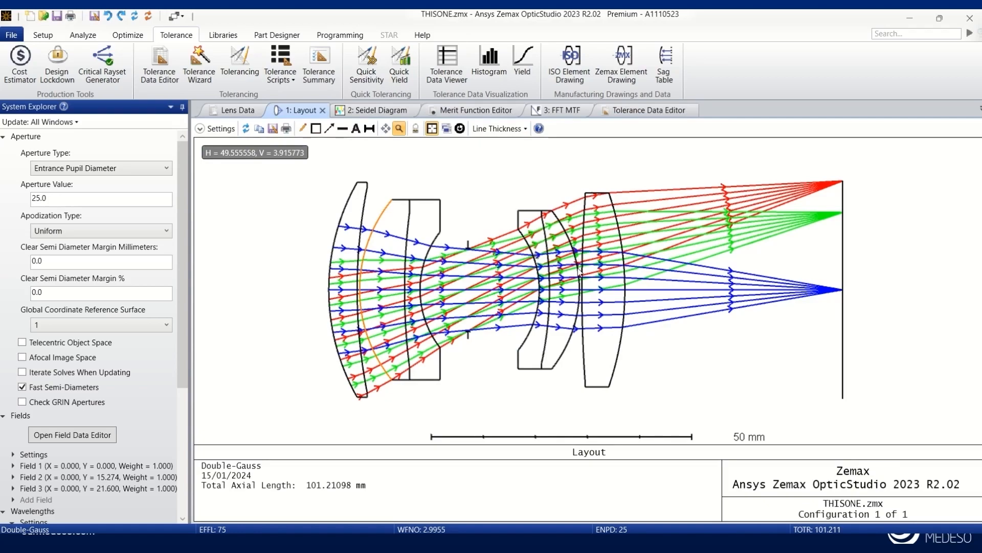
pyautogui.click(633, 112)
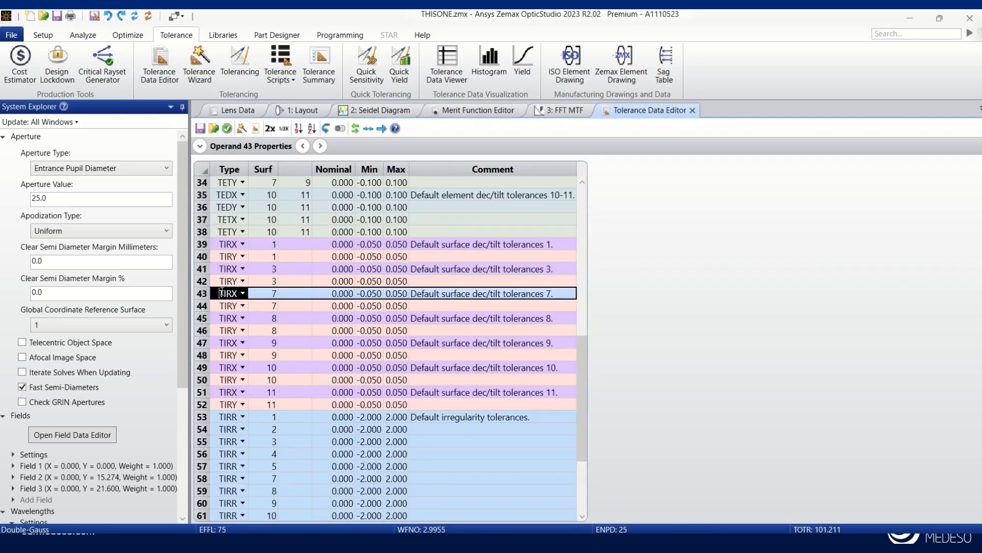
pyautogui.click(235, 305)
pyautogui.click(219, 293)
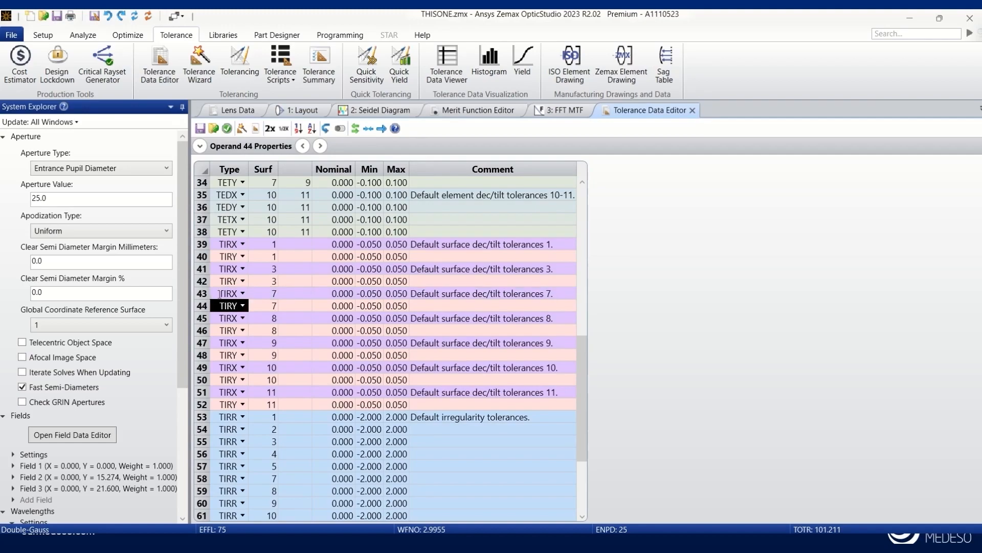
pyautogui.press('Delete')
pyautogui.press('Delete')
pyautogui.press('Delete')
pyautogui.press('Delete')
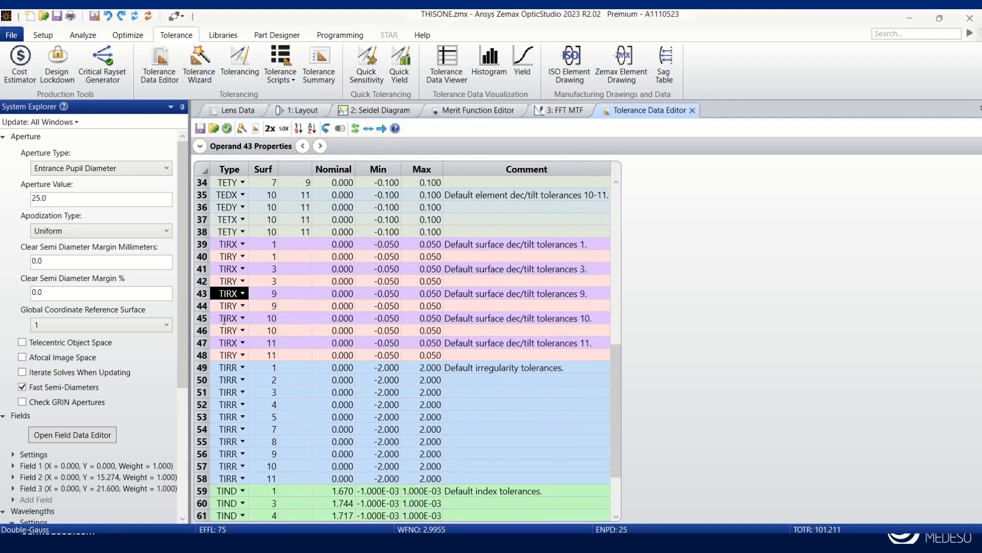
# Delete the surface tilt tolerance operands for surface 10.
pyautogui.click(223, 318)
pyautogui.press('Delete')
pyautogui.press('Delete')
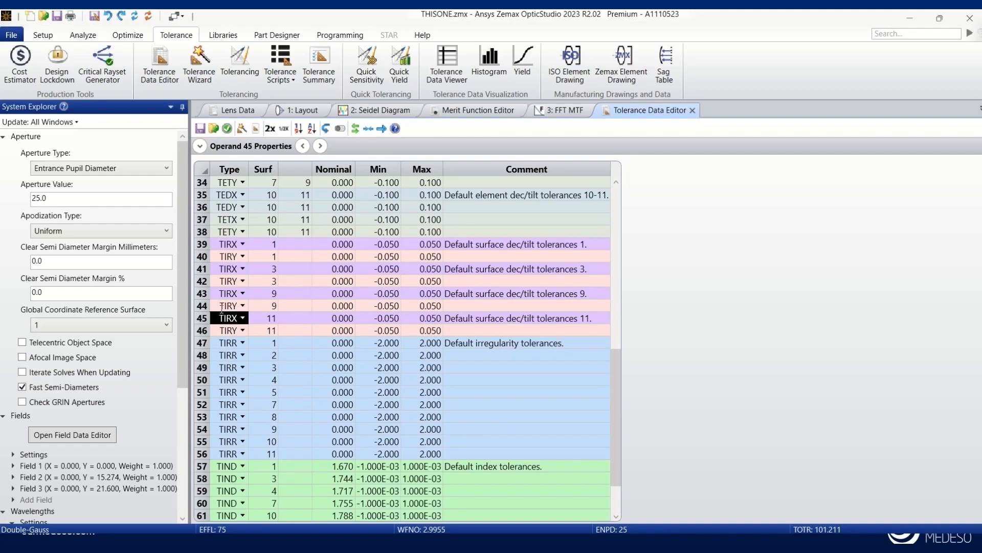
# Remove the variable status from all radii and thicknesses in the lens data.
pyautogui.click(237, 113)
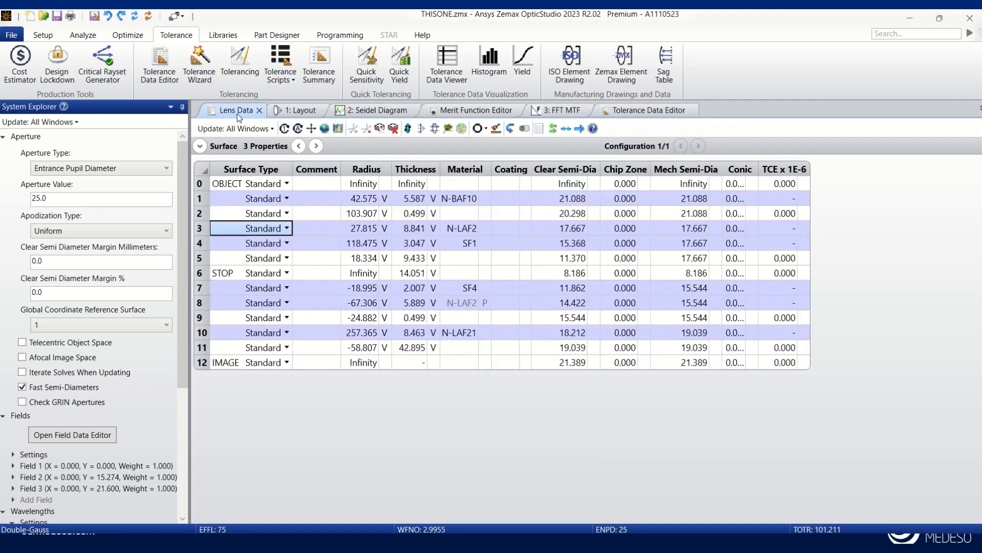
pyautogui.click(365, 198)
pyautogui.keyDown('shift'); pyautogui.click(359, 262); pyautogui.keyUp('shift')
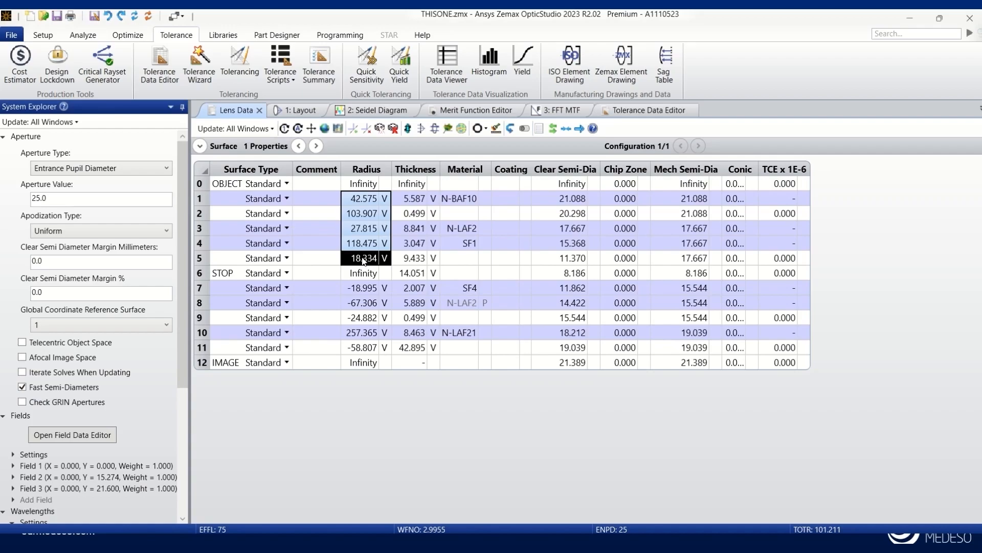
pyautogui.click(364, 288)
pyautogui.keyDown('shift'); pyautogui.click(360, 348); pyautogui.keyUp('shift')
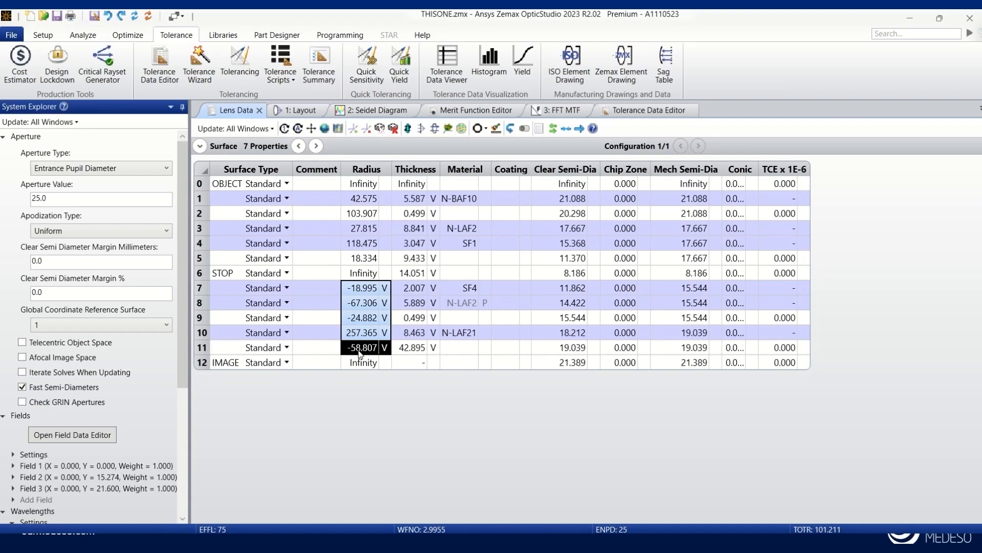
pyautogui.click(417, 199)
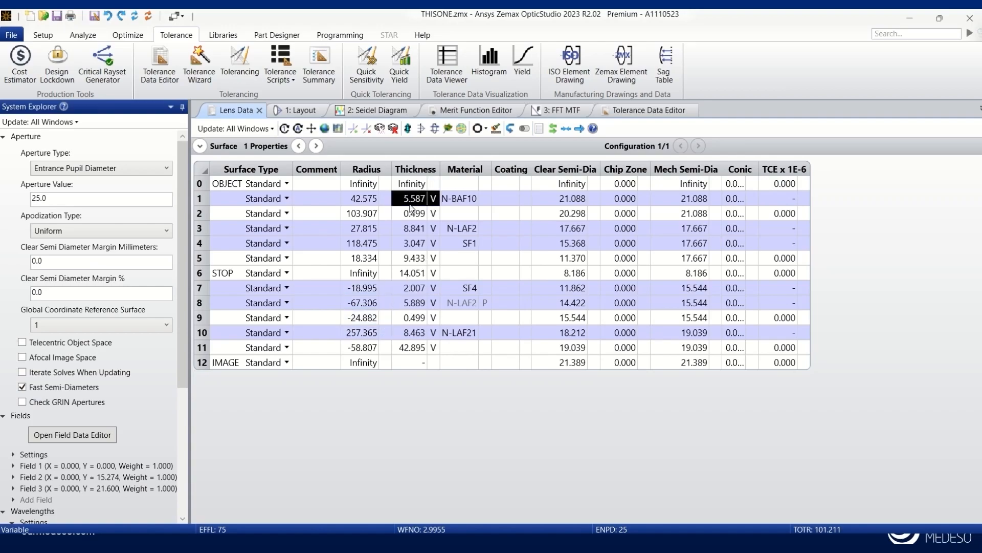
pyautogui.keyDown('shift'); pyautogui.click(421, 348); pyautogui.keyUp('shift')
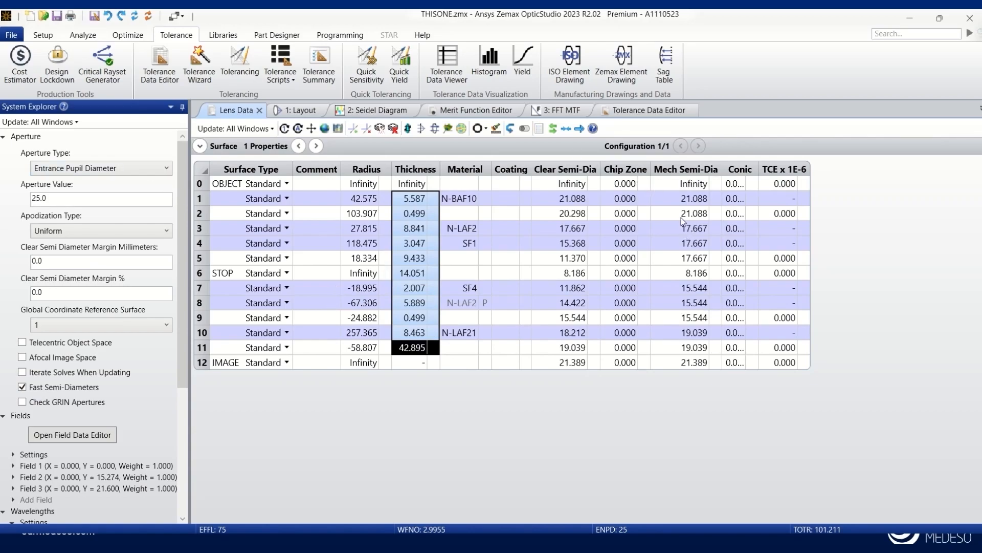
# Convert the semi-diameters of all surfaces to circular apertures.
pyautogui.click(479, 129)
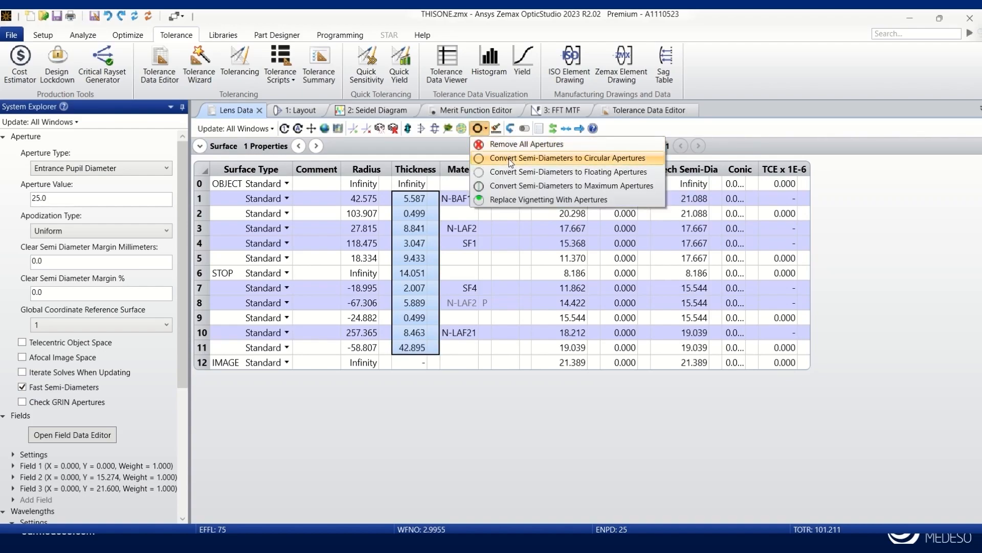
pyautogui.click(510, 160)
pyautogui.click(507, 348)
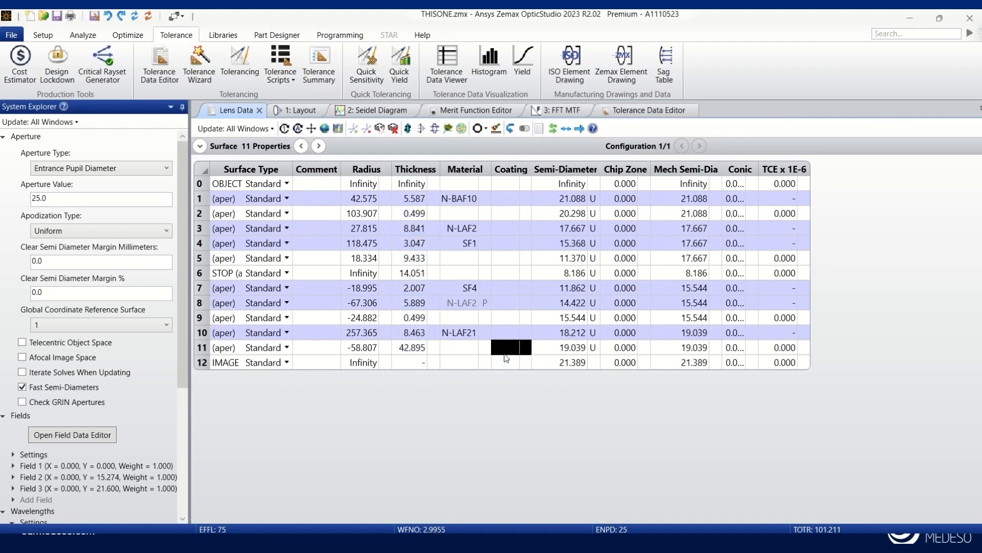
# Change the system aperture type to Float By Stop Size.
pyautogui.click(87, 169)
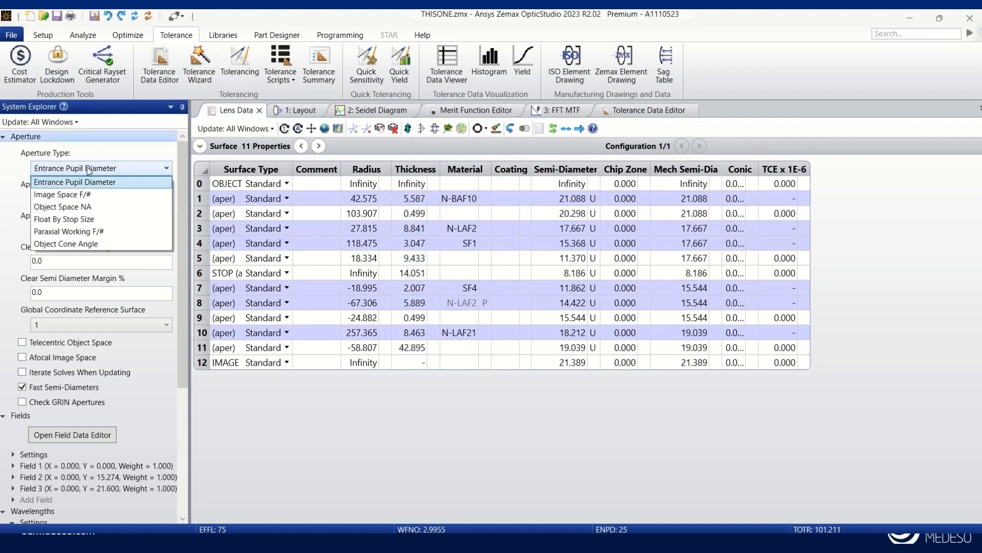
pyautogui.click(96, 220)
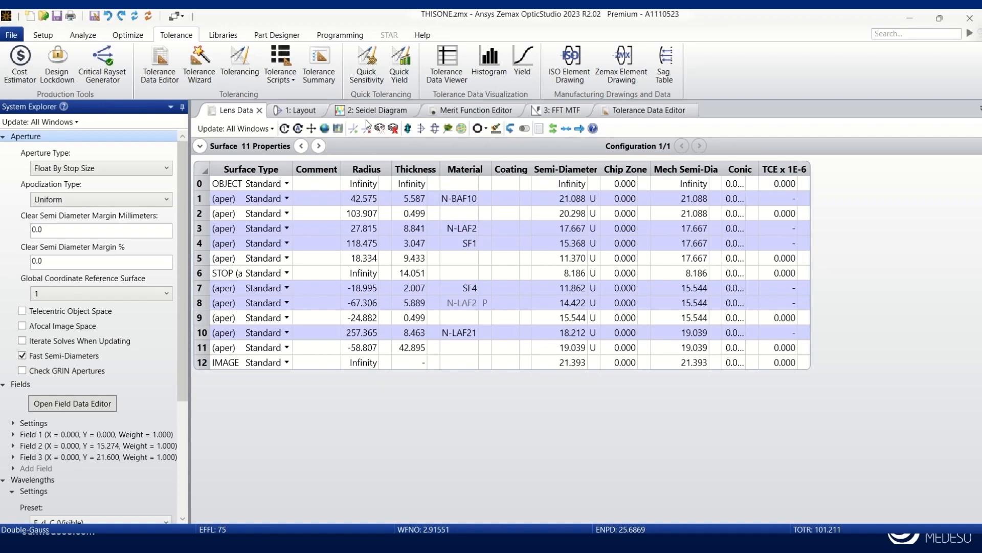
# Reduce the merit function to only the MTFA operand rows by copying them, clearing all operands, and pasting them back.
pyautogui.click(457, 111)
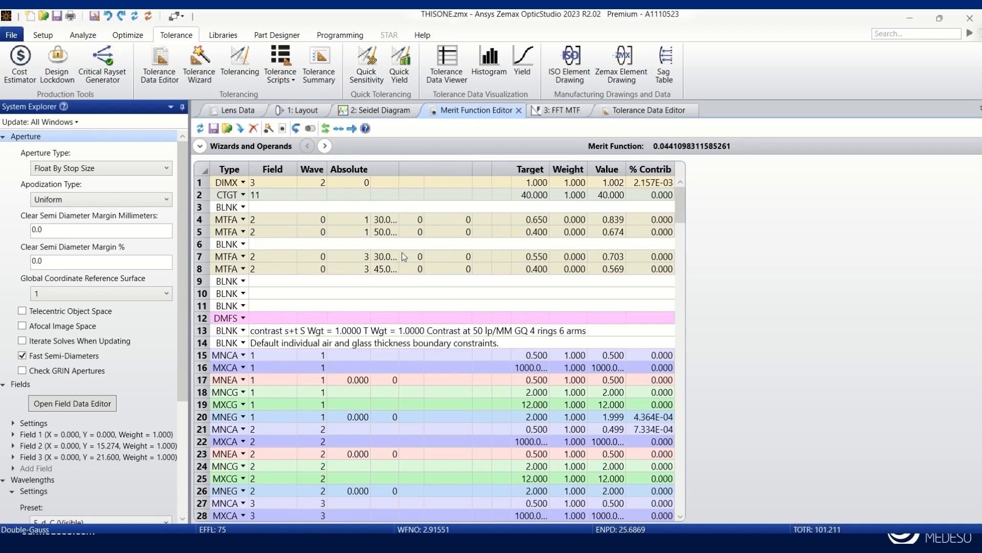
pyautogui.moveTo(200, 219); pyautogui.dragTo(200, 269)
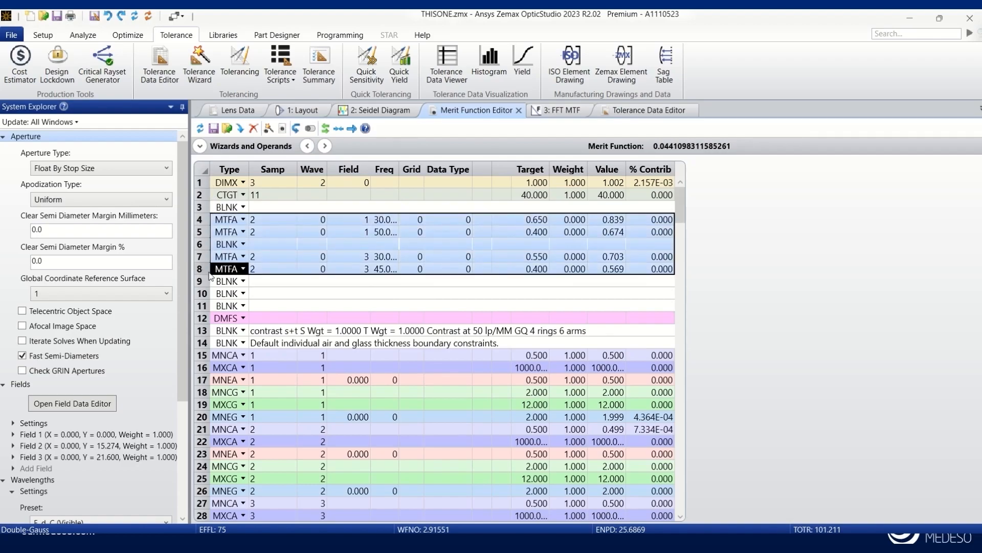
pyautogui.click(228, 195)
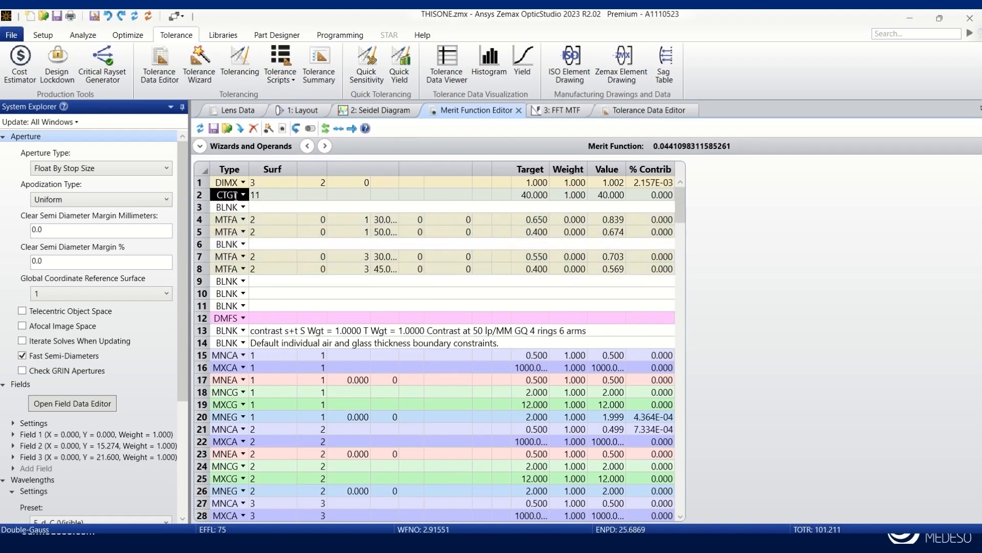
pyautogui.click(254, 129)
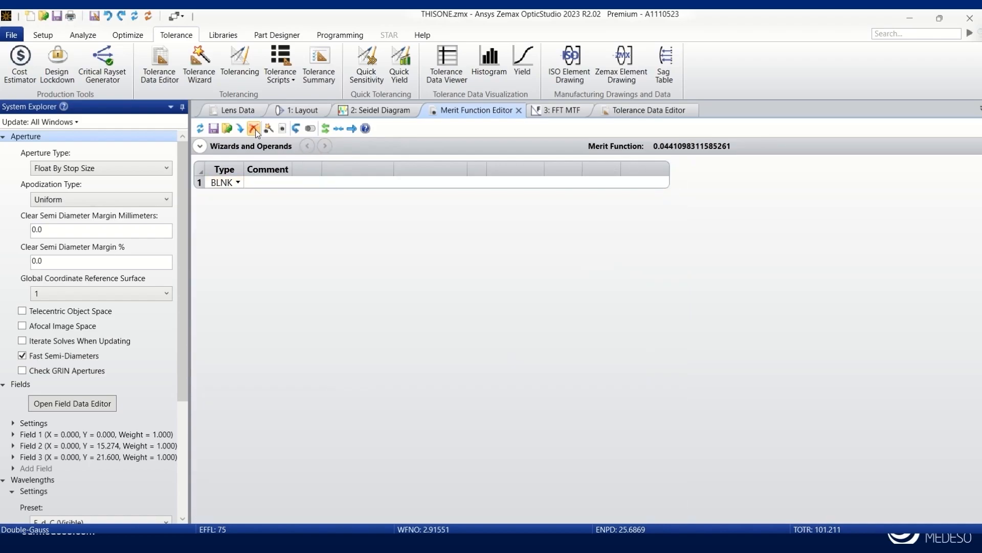
pyautogui.click(261, 184)
pyautogui.click(214, 184)
pyautogui.hotkey('ctrl', 'v')
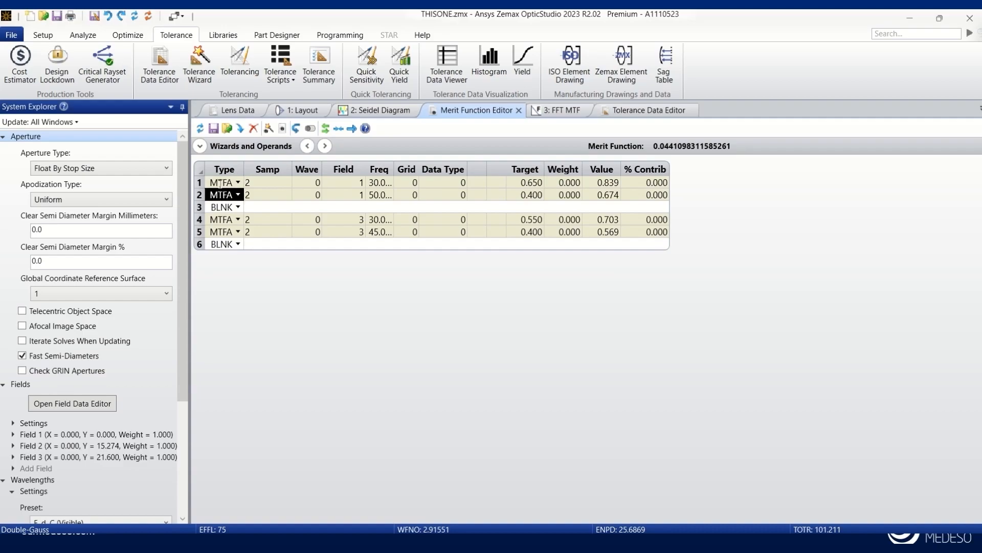
# Insert a blank top row and an OPGT operand after the first MTFA, referencing operand 2 with target 0.65.
pyautogui.press('Insert')
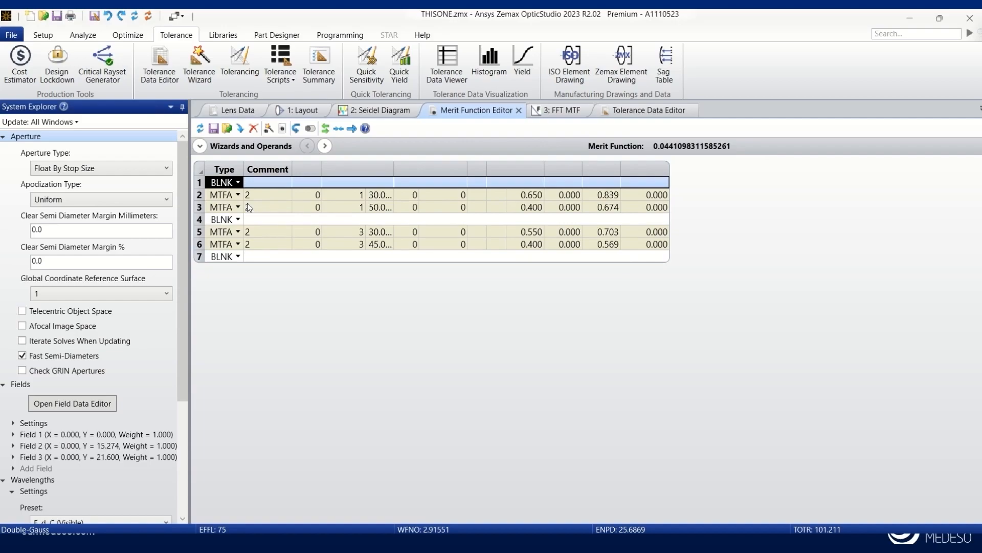
pyautogui.press('Down')
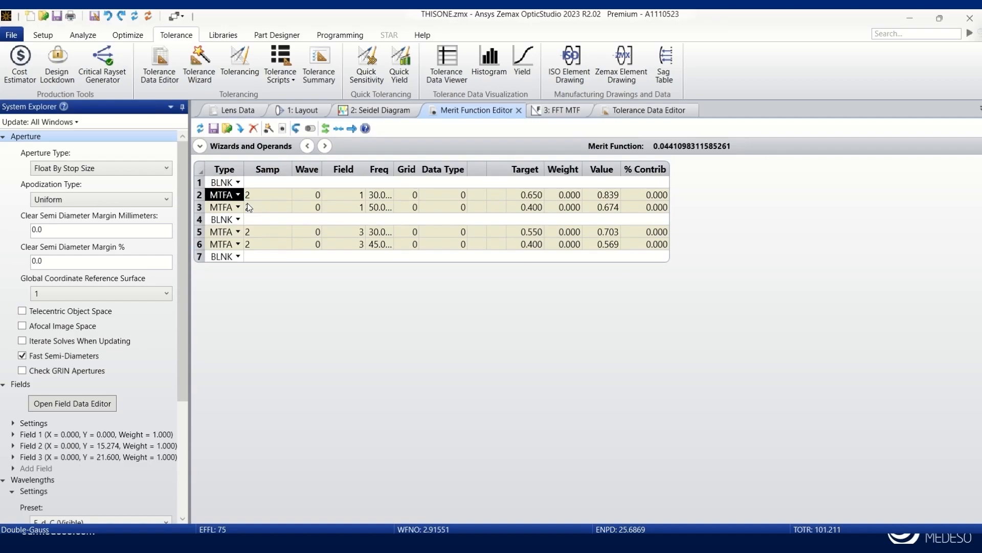
pyautogui.press('ctrl+Insert')
pyautogui.write('OPGT')
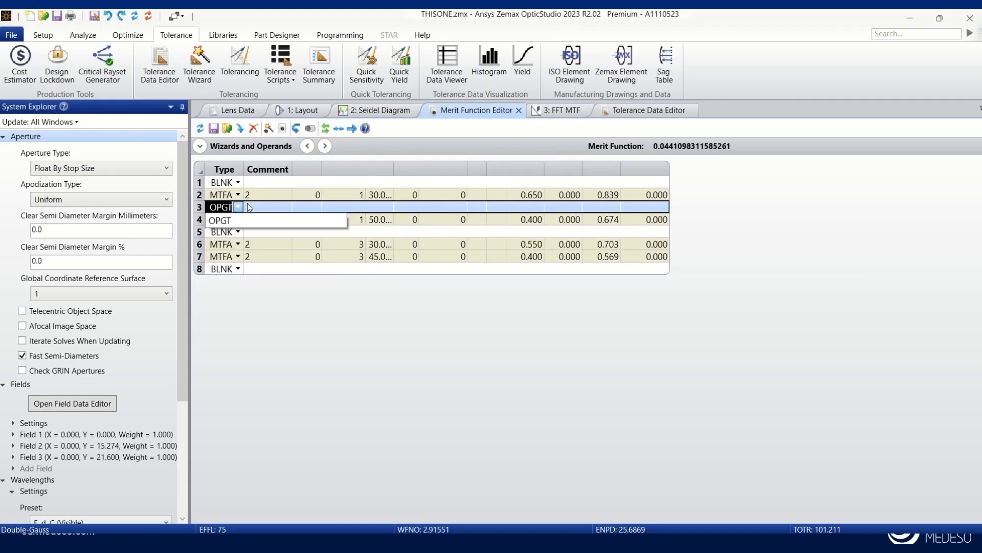
pyautogui.press('Return')
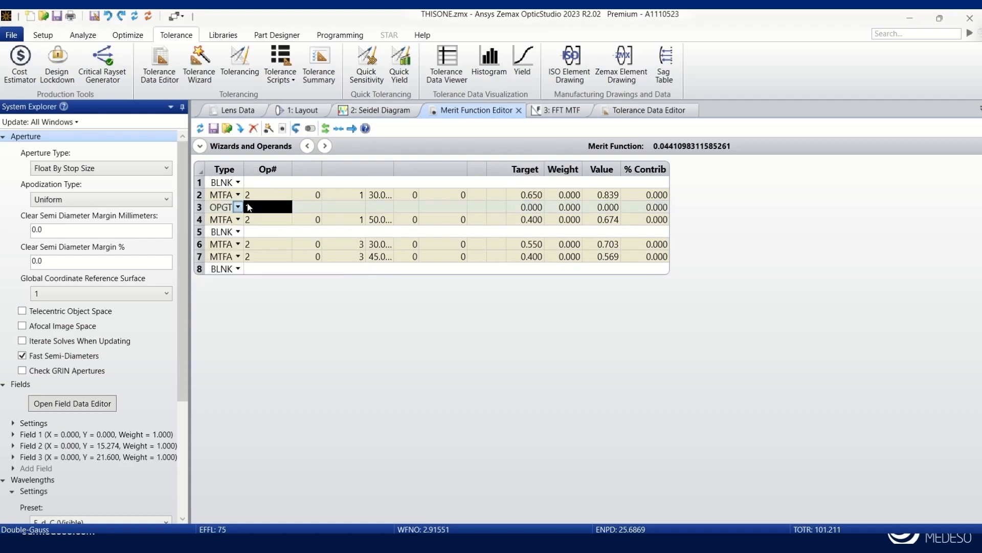
pyautogui.write('2')
pyautogui.press('Tab')
pyautogui.click(352, 128)
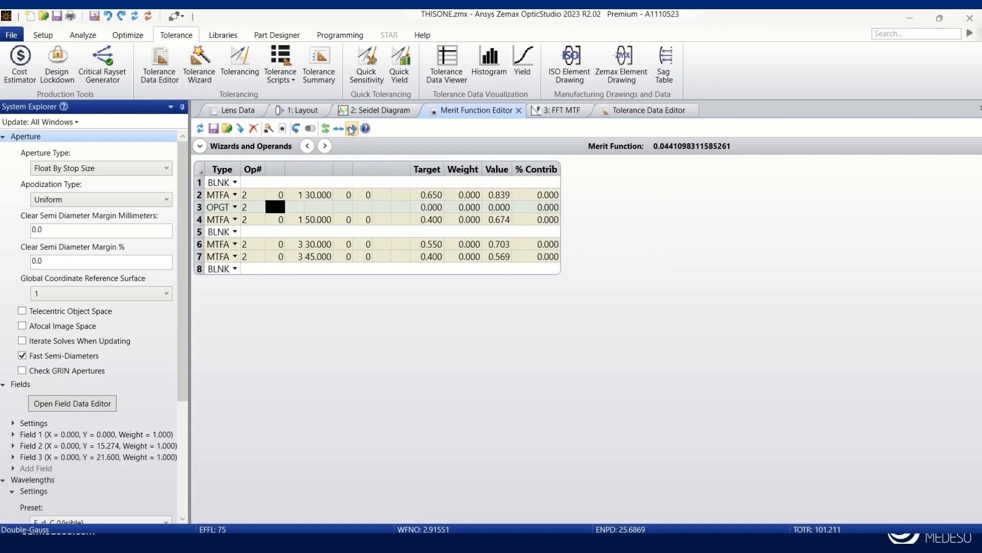
pyautogui.click(439, 210)
pyautogui.write('0.65')
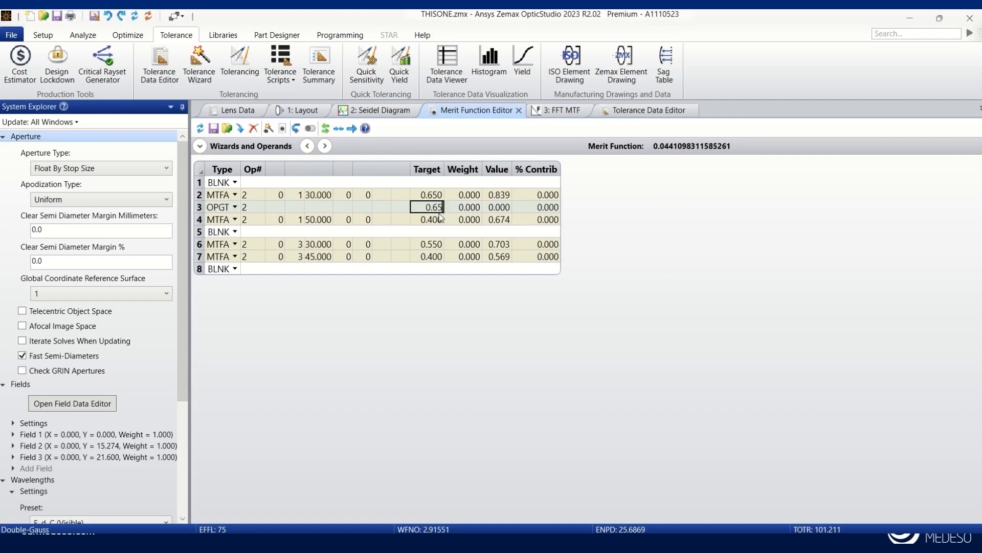
pyautogui.press('Tab')
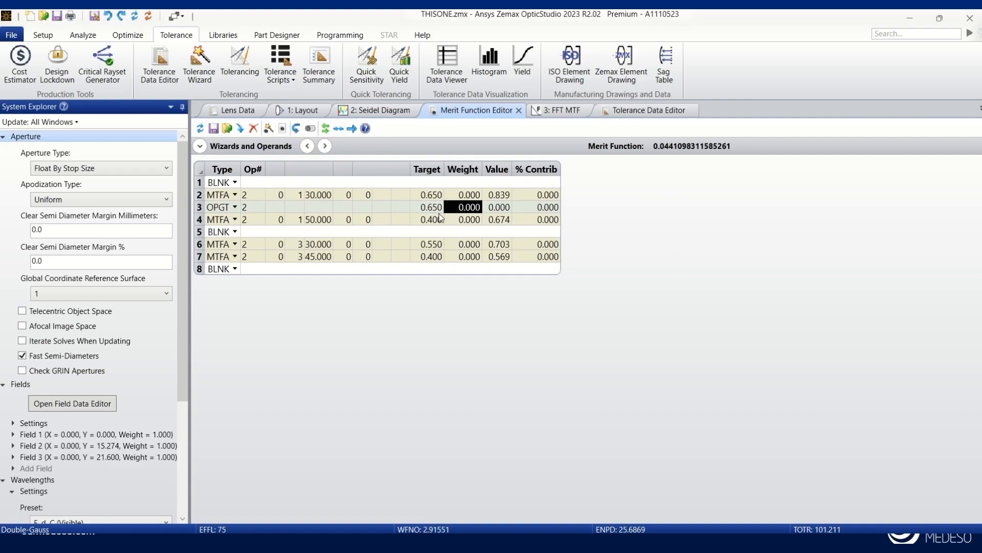
# Turn the blank row after the second MTFA into an OPGT operand referencing operand 4 with target 0.4.
pyautogui.click(221, 231)
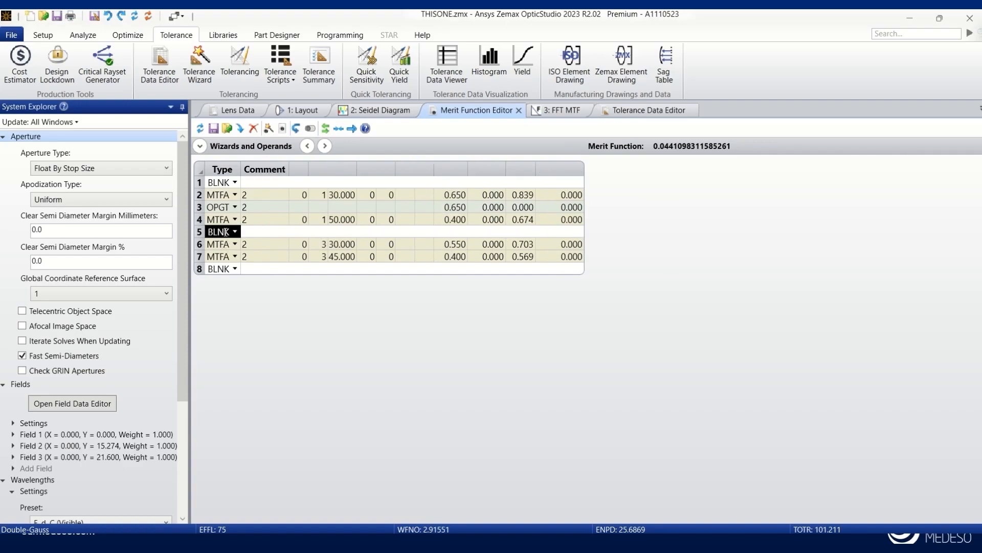
pyautogui.write('OPGT')
pyautogui.press('Tab')
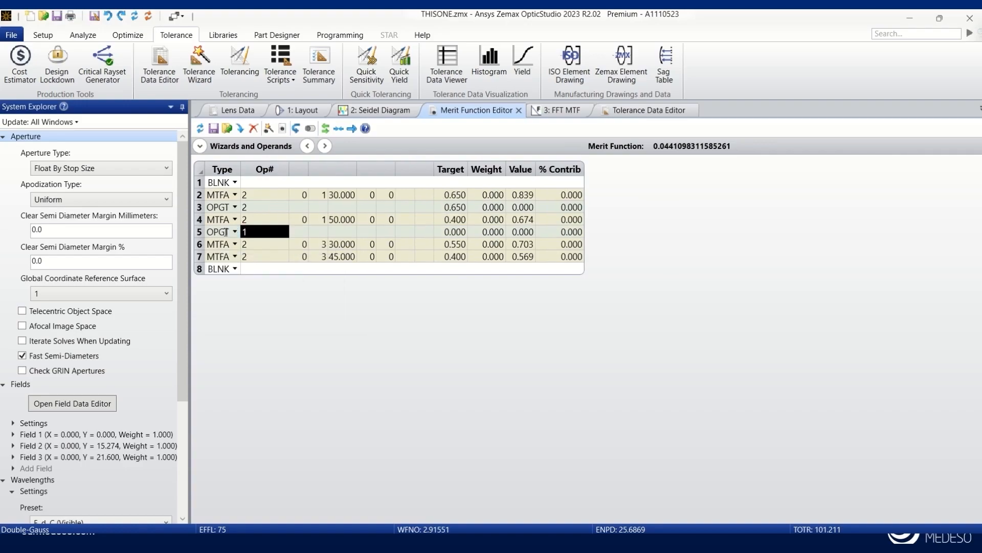
pyautogui.write('4')
pyautogui.press('Tab')
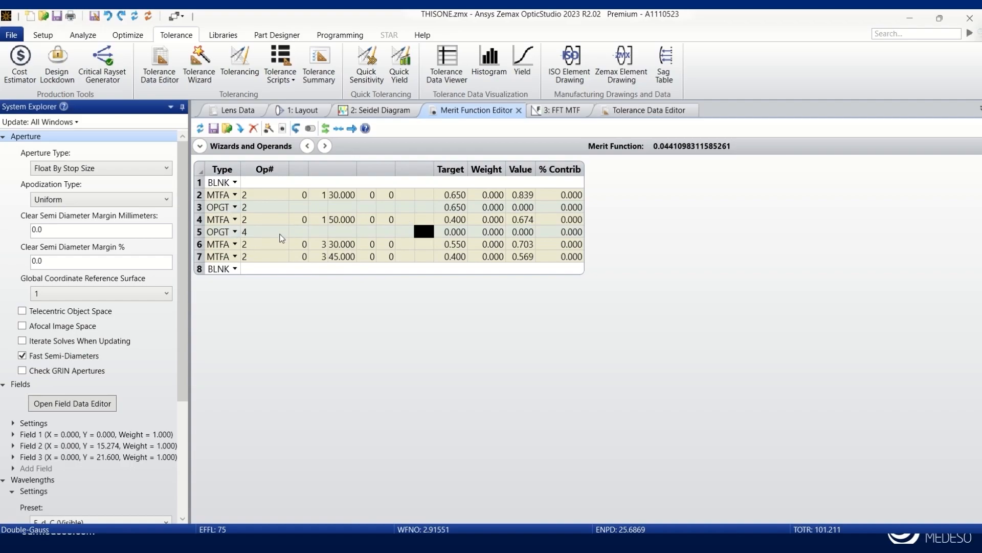
pyautogui.press('Tab')
pyautogui.write('0.4')
pyautogui.press('Tab')
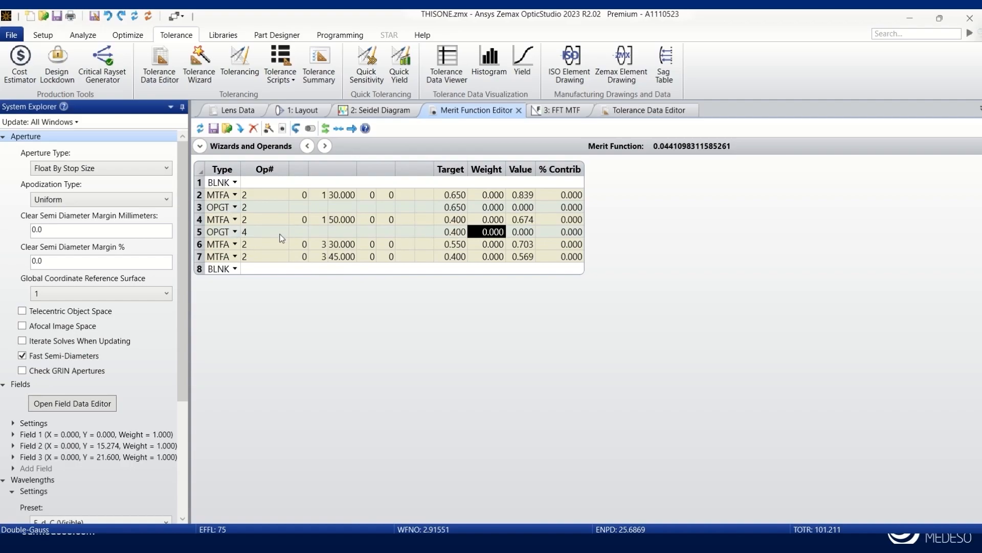
# Insert an OPGT operand after the third MTFA, referencing operand 6 with target 0.55.
pyautogui.click(212, 246)
pyautogui.press('ctrl+Insert')
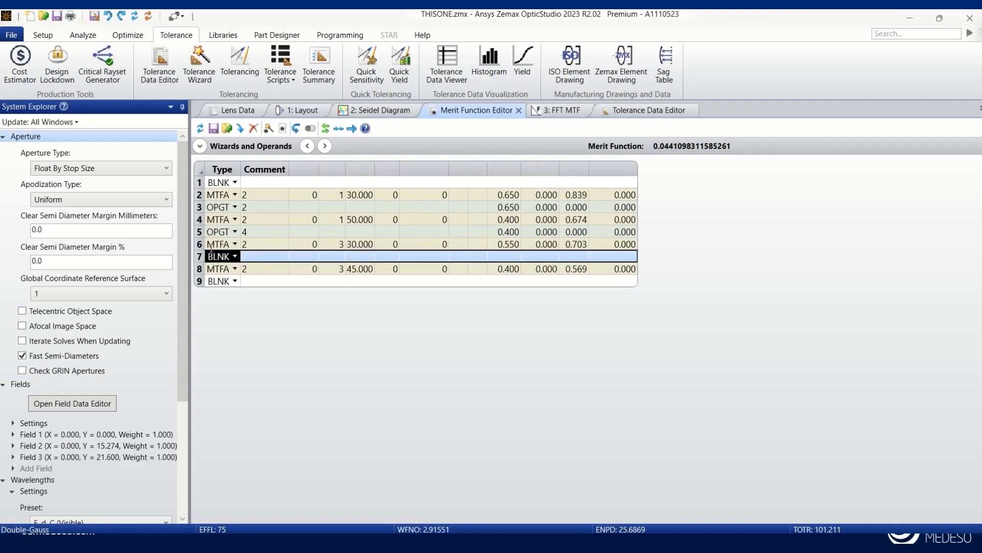
pyautogui.write('OPGT')
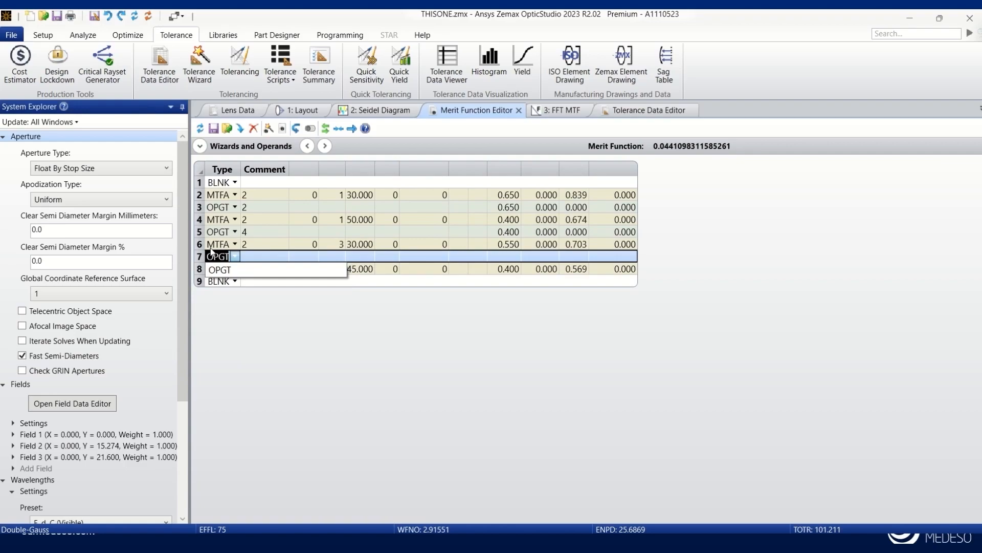
pyautogui.press('Tab')
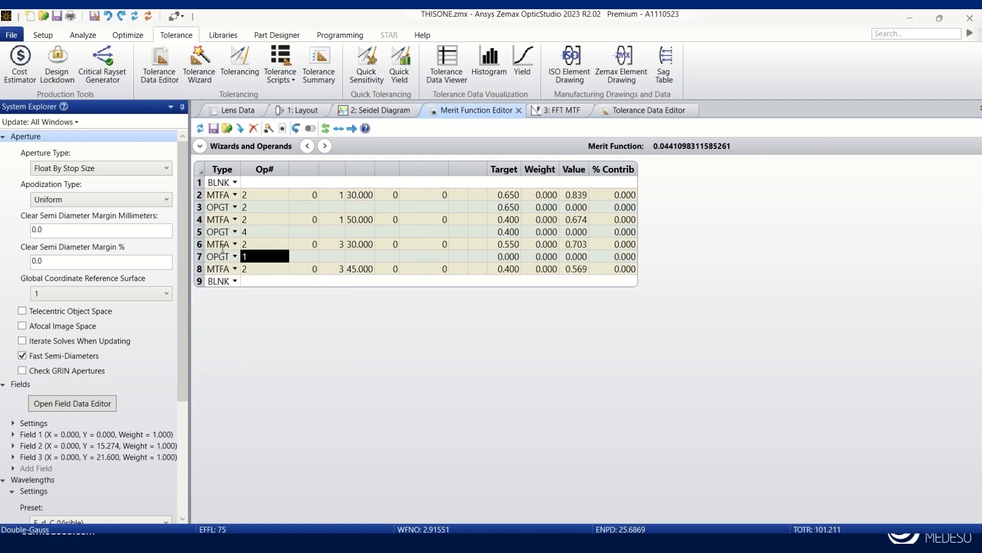
pyautogui.write('6')
pyautogui.press('Tab')
pyautogui.press('Tab')
pyautogui.press('Tab')
pyautogui.press('Tab')
pyautogui.press('Tab')
pyautogui.press('Tab')
pyautogui.press('Tab')
pyautogui.press('Tab')
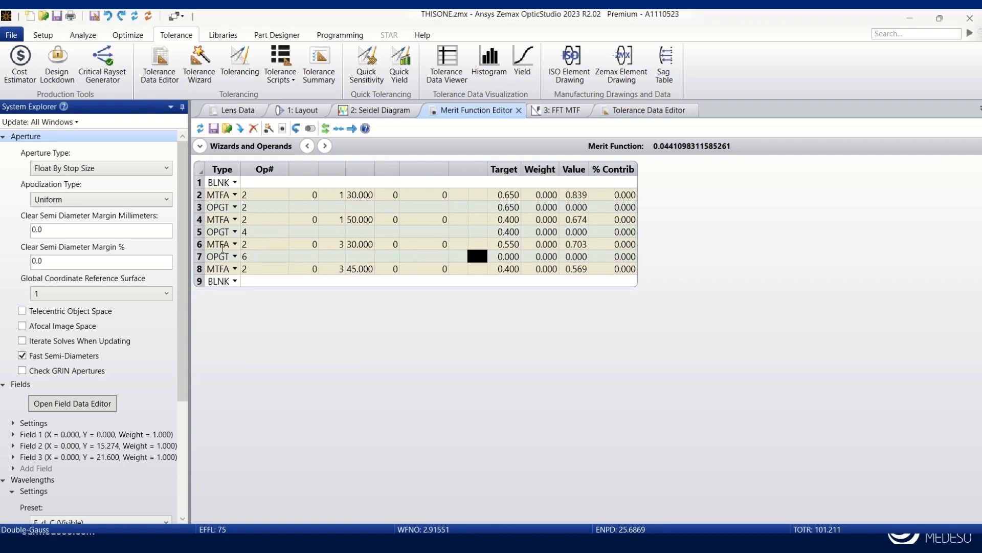
pyautogui.write('0.55')
pyautogui.press('Tab')
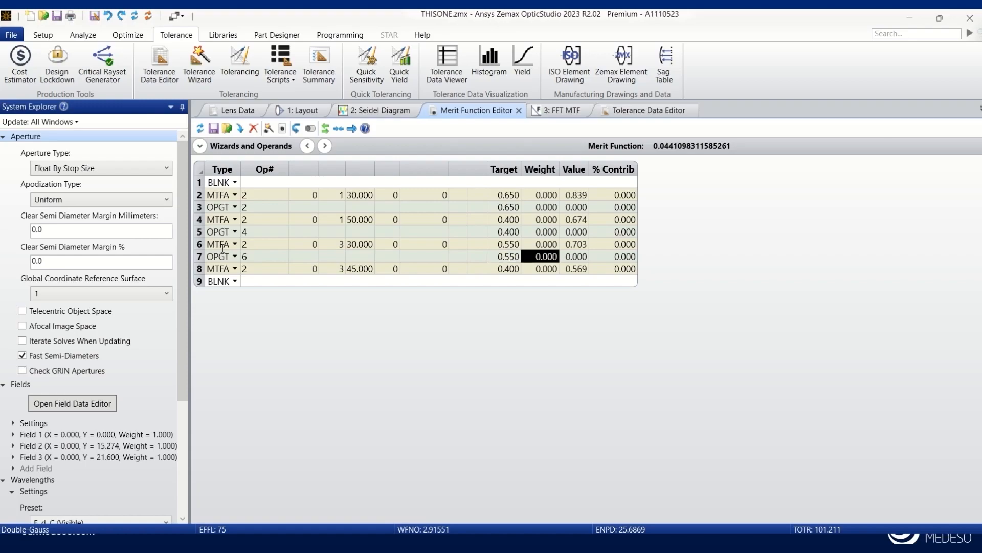
# Turn the final blank row into an OPGT operand referencing operand 8 with target 0.4.
pyautogui.click(213, 281)
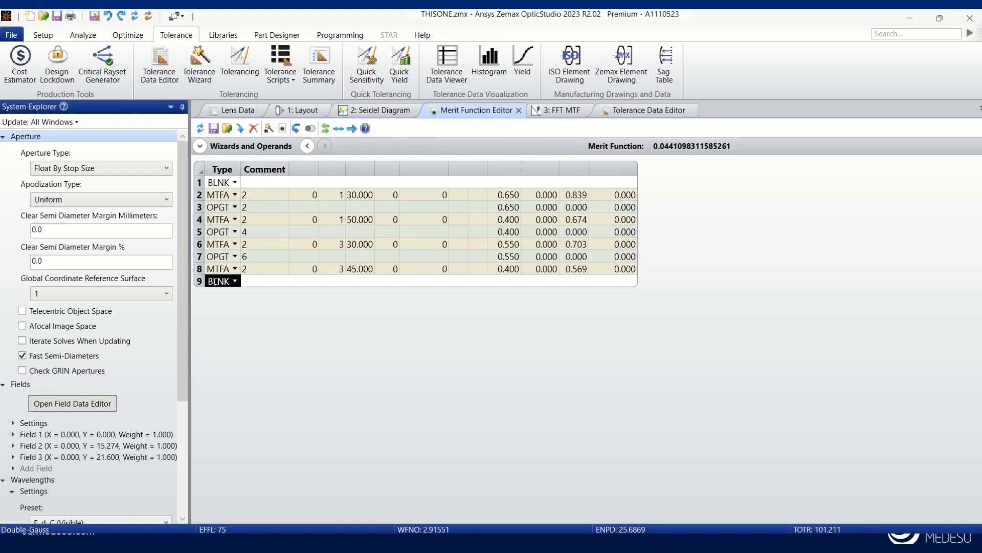
pyautogui.write('OPGT')
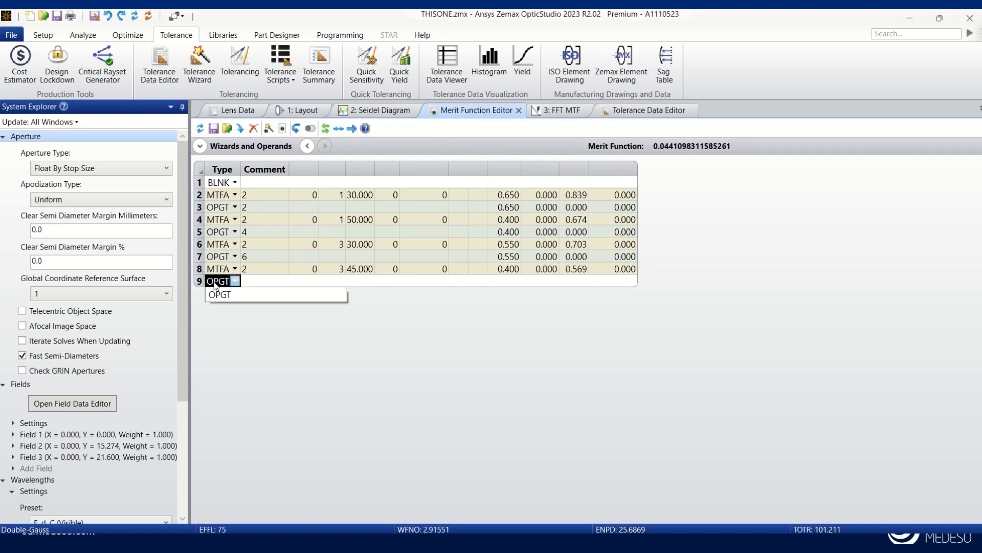
pyautogui.press('Tab')
pyautogui.write('8')
pyautogui.press('Tab')
pyautogui.press('Tab')
pyautogui.press('Tab')
pyautogui.press('Tab')
pyautogui.press('Tab')
pyautogui.press('Tab')
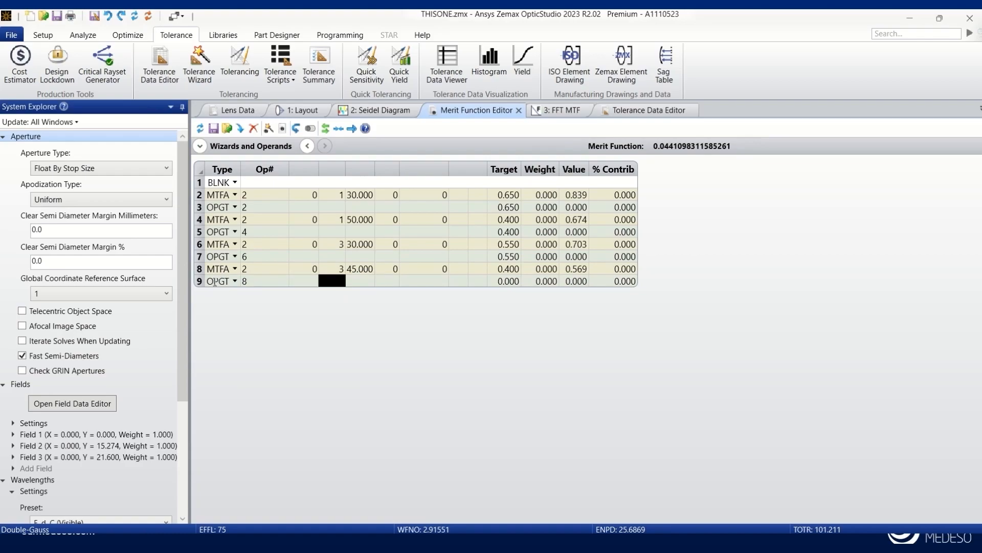
pyautogui.press('Tab')
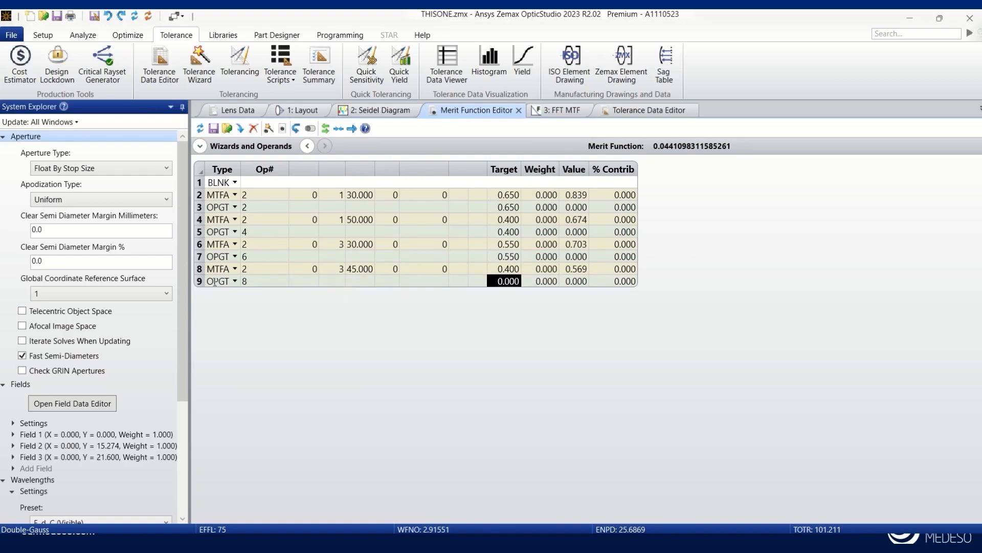
pyautogui.write('0.4')
# Set the weight of all four OPGT operands to 1 and update the merit function.
pyautogui.click(546, 208)
pyautogui.write('1')
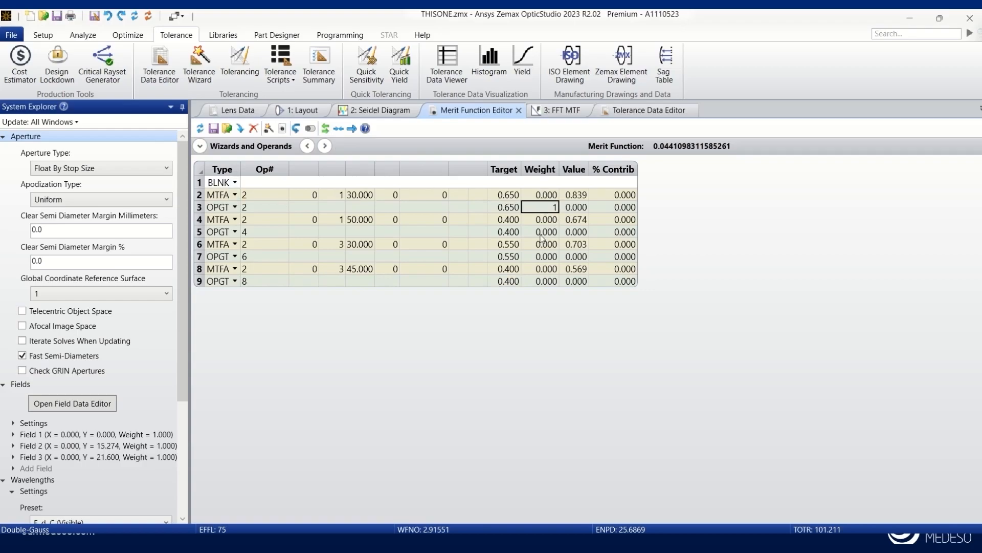
pyautogui.click(543, 234)
pyautogui.write('1')
pyautogui.click(548, 258)
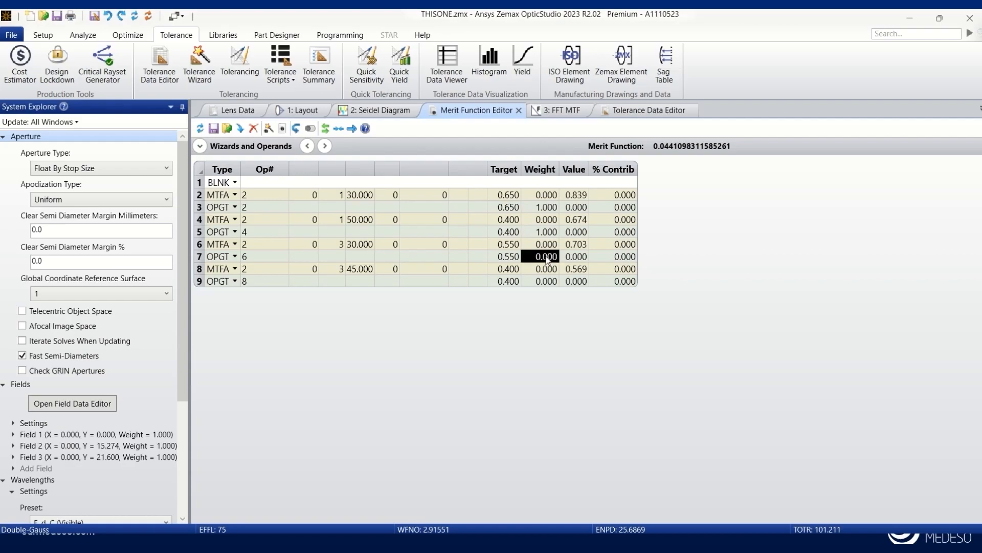
pyautogui.write('1')
pyautogui.click(546, 282)
pyautogui.write('1')
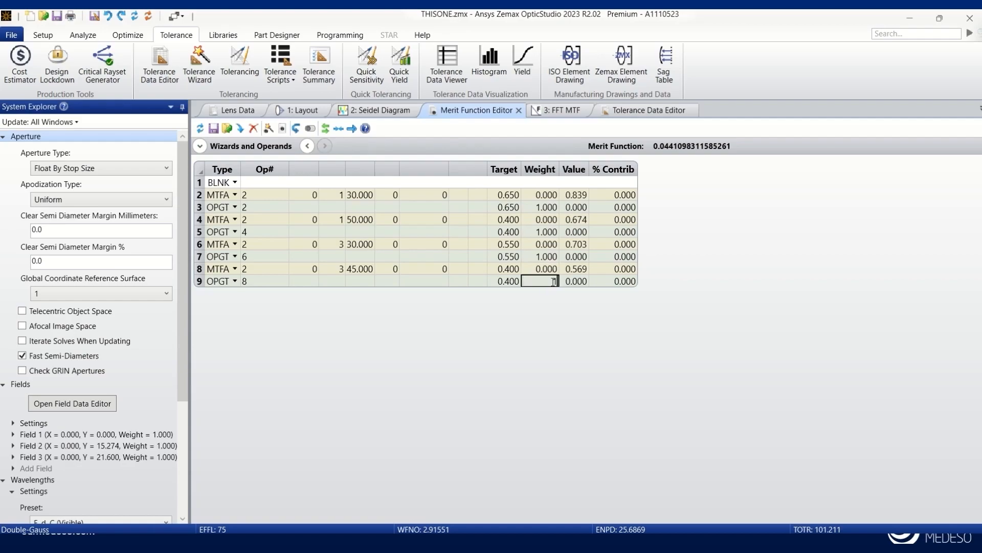
pyautogui.click(586, 283)
pyautogui.click(200, 129)
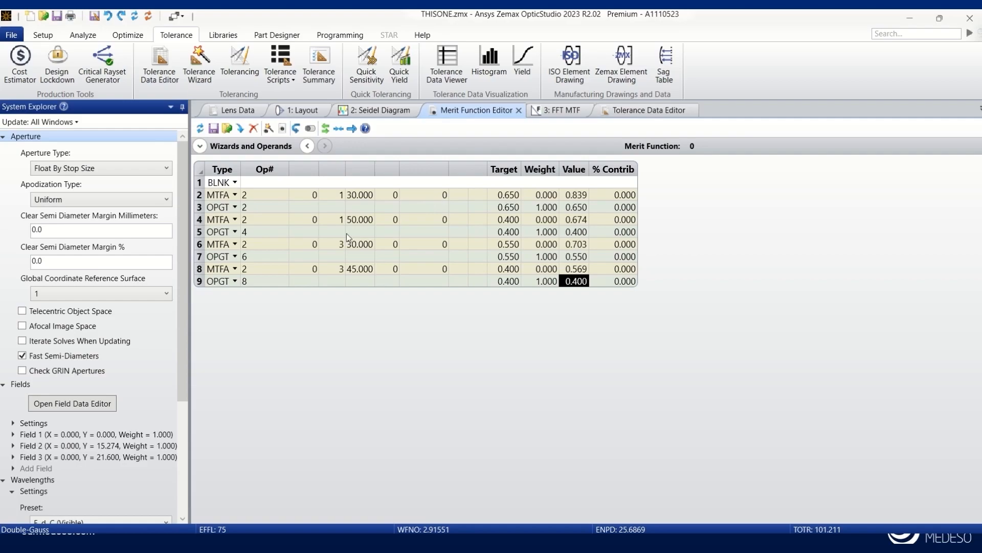
# Append three blank operand rows at the end of the merit function.
pyautogui.click(222, 281)
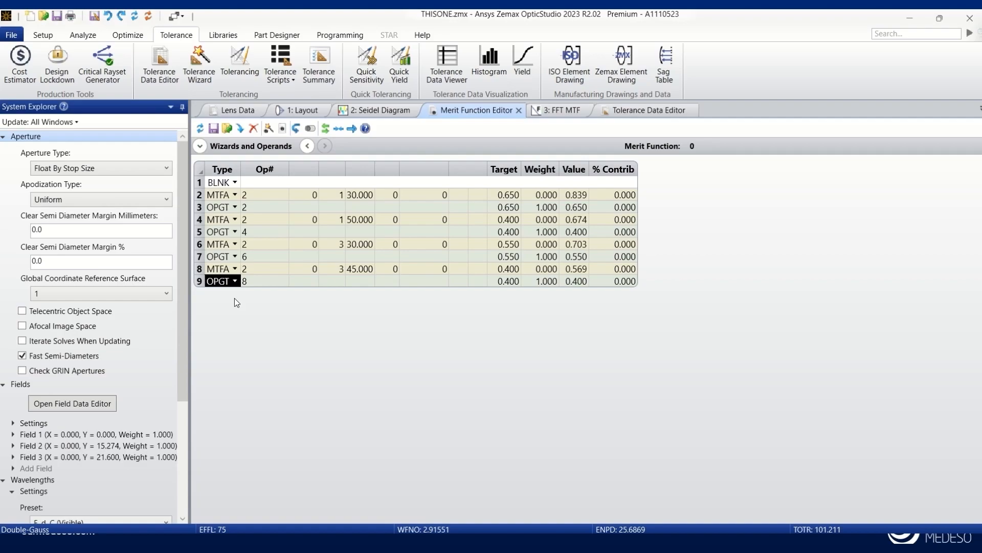
pyautogui.press('Down')
pyautogui.press('Down')
pyautogui.press('Down')
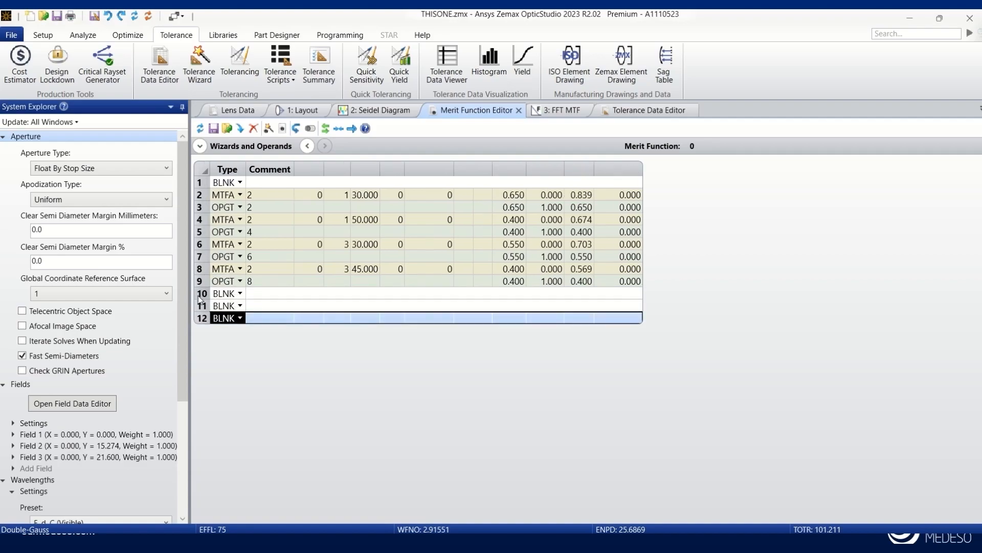
pyautogui.click(221, 306)
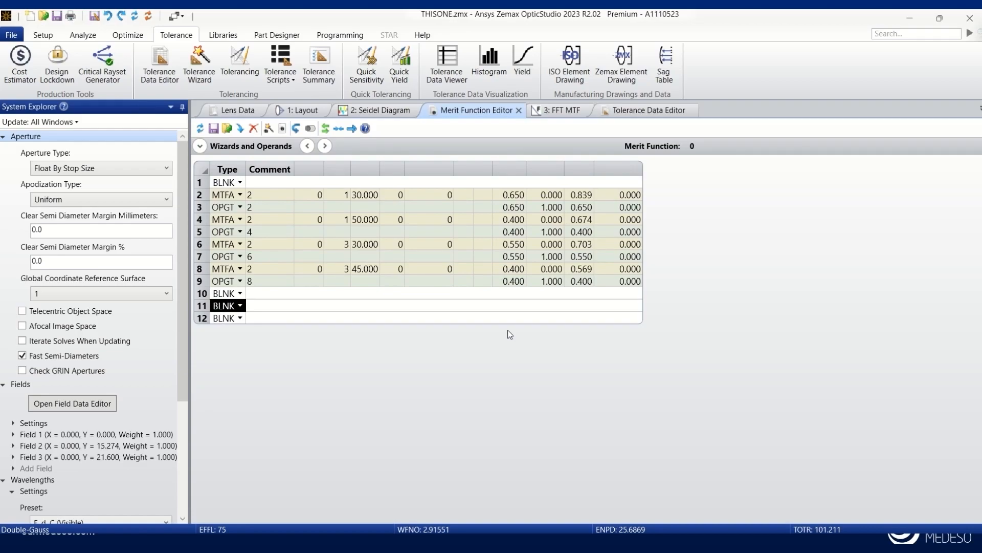
# Turn row 11 into an RWCE operand with ring 3 and weight 1e-4.
pyautogui.write('RWCE')
pyautogui.press('Return')
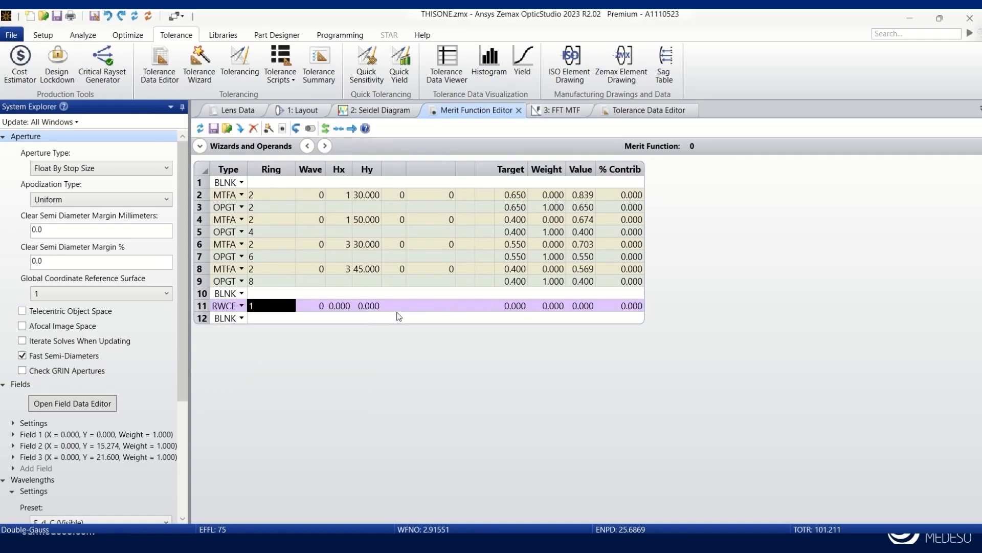
pyautogui.write('3')
pyautogui.press('Tab')
pyautogui.press('Tab')
pyautogui.press('Tab')
pyautogui.press('Tab')
pyautogui.press('Tab')
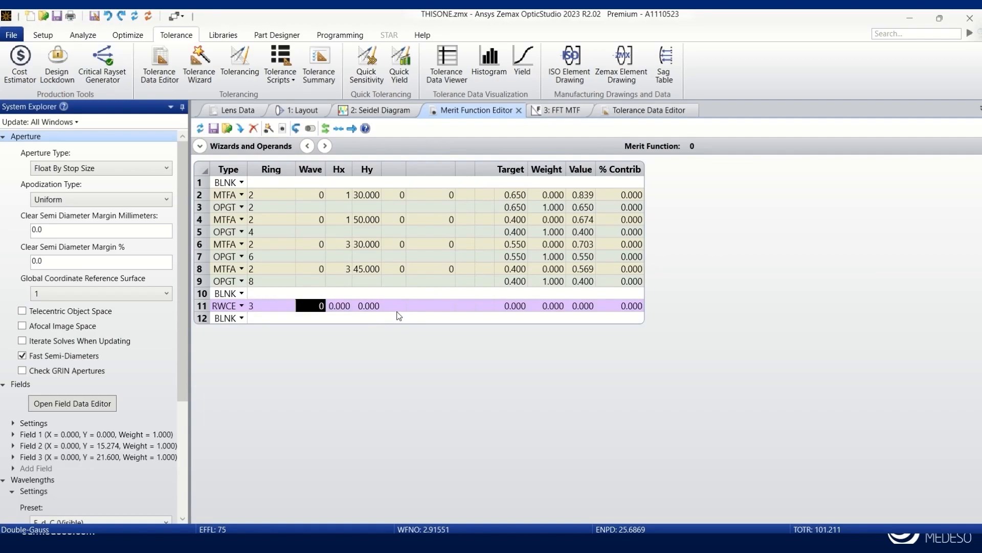
pyautogui.press('Tab')
pyautogui.press('Tab')
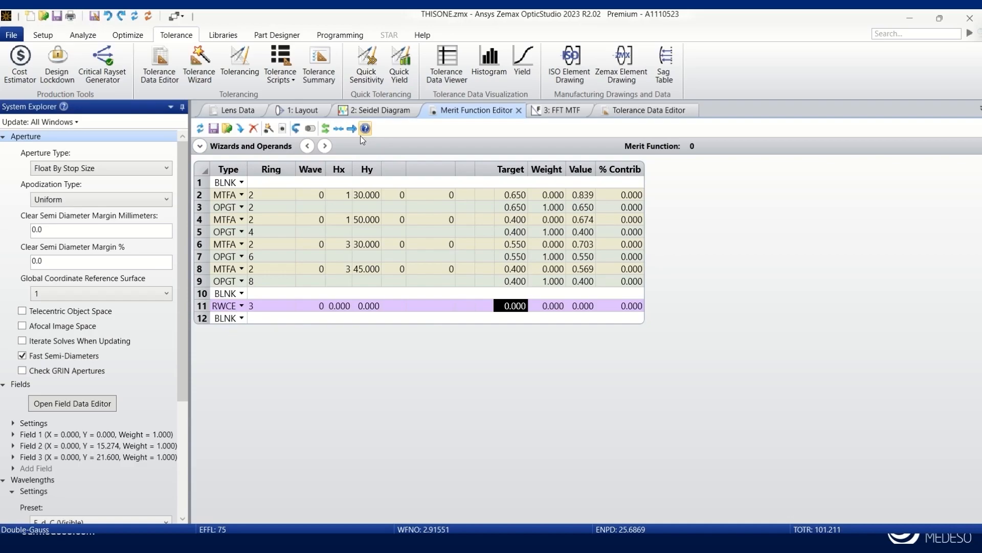
pyautogui.click(548, 307)
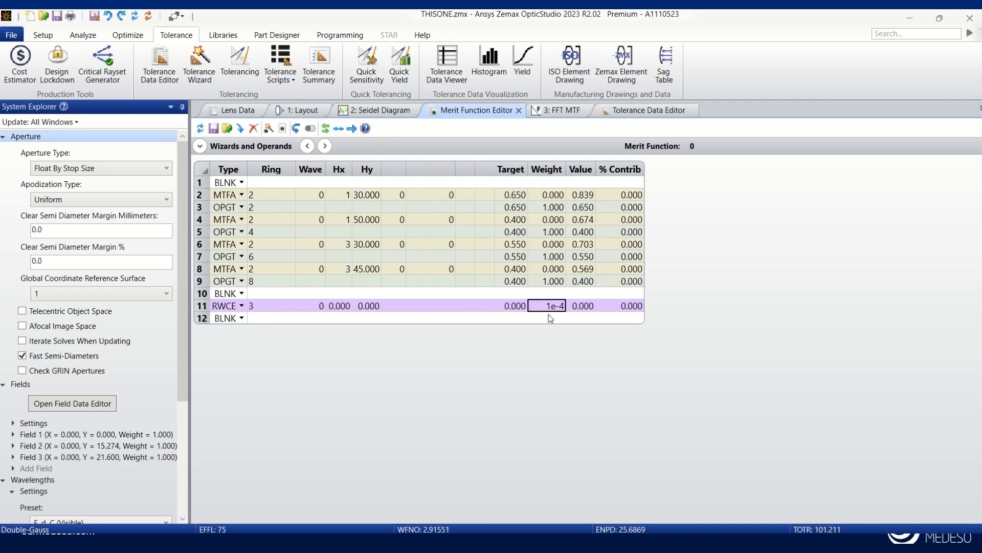
pyautogui.press('Return')
# Turn row 12 into an RWCE operand with ring 3, Hy 1 and weight 1e-4, then update the merit function.
pyautogui.click(228, 318)
pyautogui.write('RWCE')
pyautogui.press('Tab')
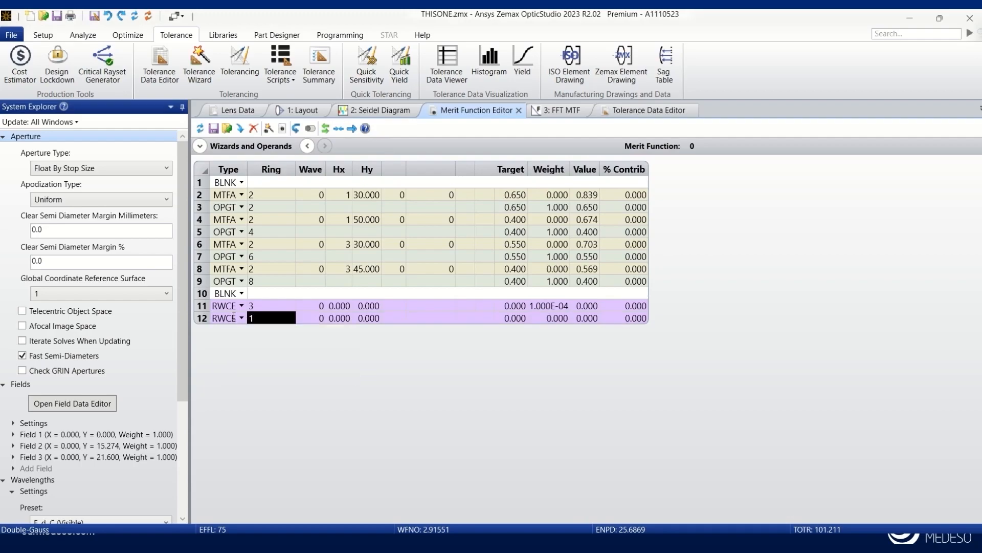
pyautogui.write('3')
pyautogui.press('Tab')
pyautogui.press('Tab')
pyautogui.press('Tab')
pyautogui.write('1')
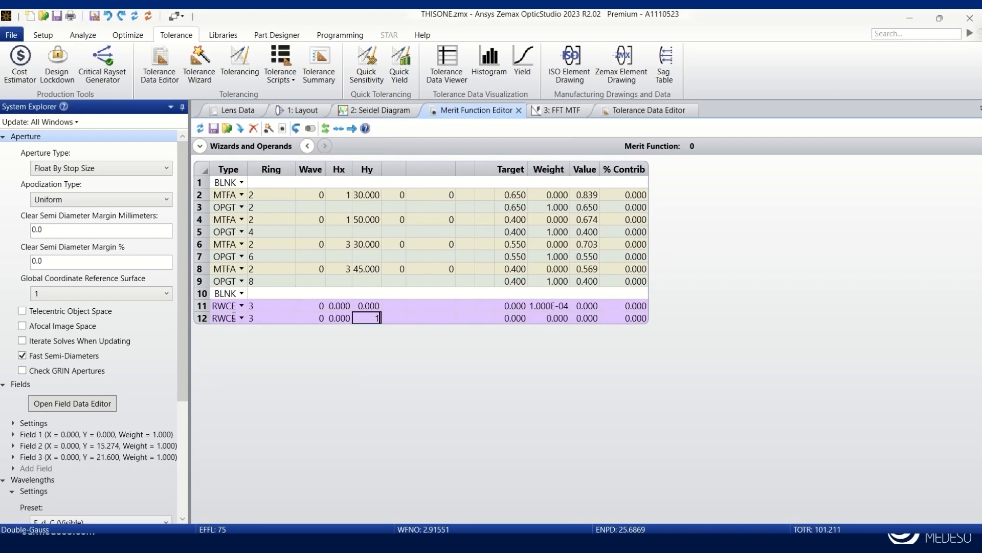
pyautogui.press('Tab')
pyautogui.press('Tab')
pyautogui.press('Tab')
pyautogui.press('Tab')
pyautogui.press('Tab')
pyautogui.press('Tab')
pyautogui.press('Tab')
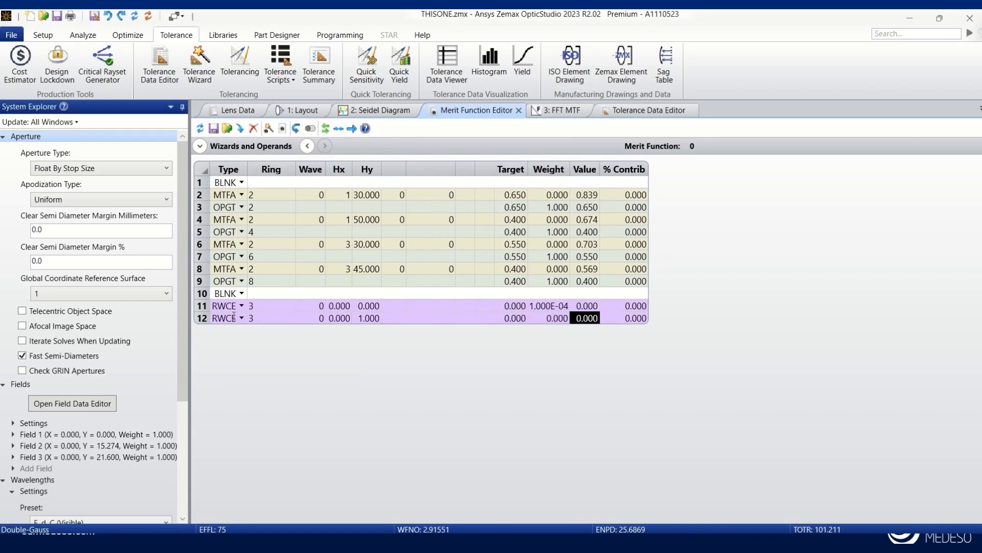
pyautogui.hotkey('shift', 'Tab')
pyautogui.write('1')
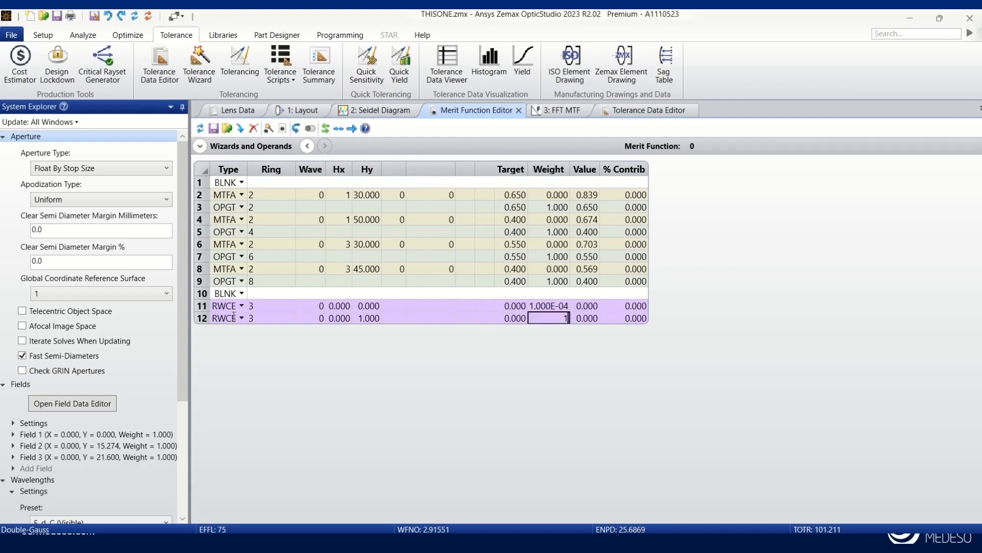
pyautogui.write('e-4')
pyautogui.press('Tab')
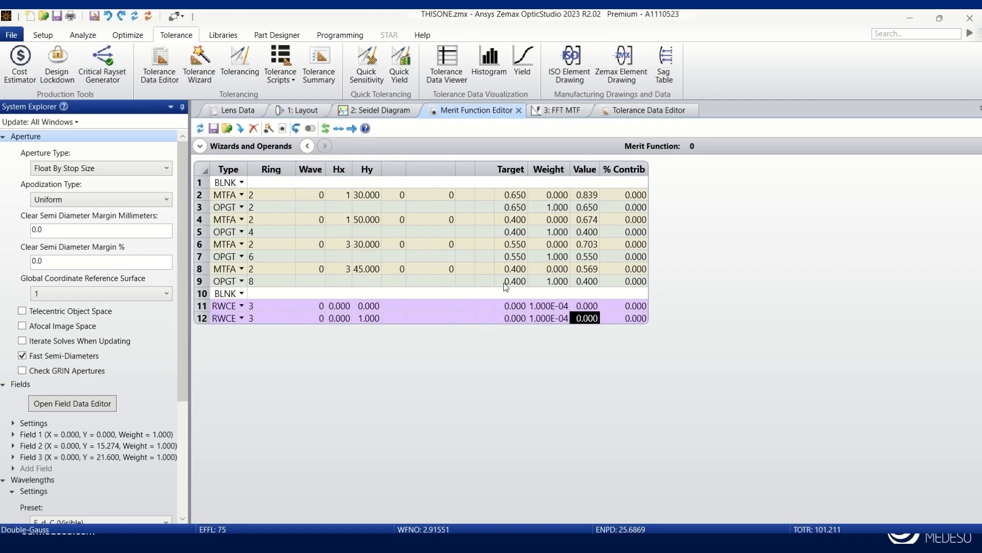
pyautogui.click(199, 129)
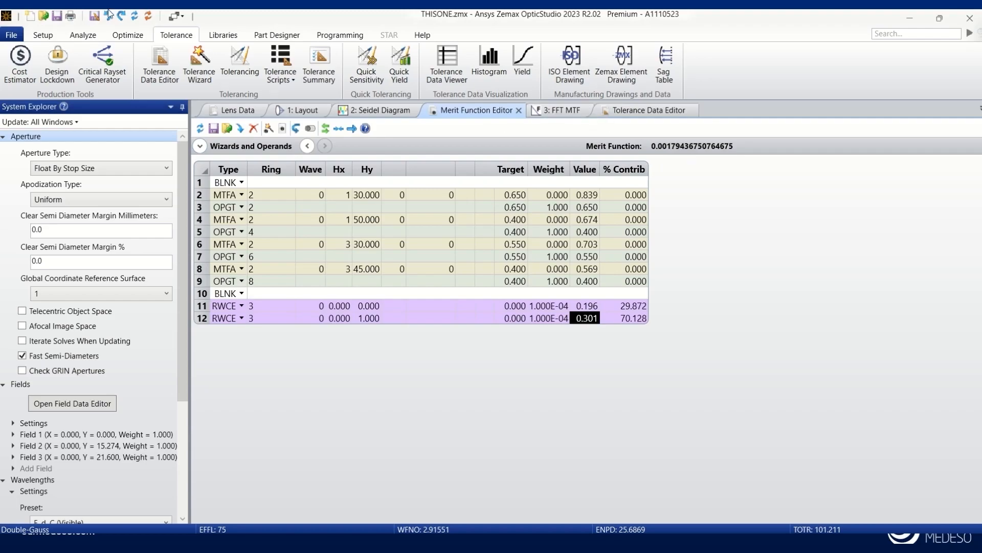
# Set the FFT MTF plot to show only field 1, the on-axis field.
pyautogui.click(91, 35)
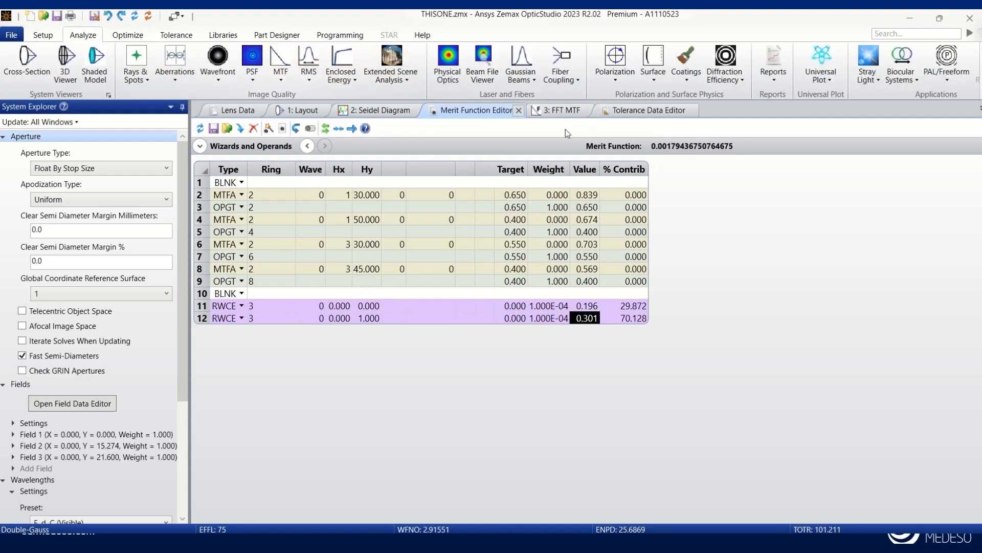
pyautogui.click(551, 113)
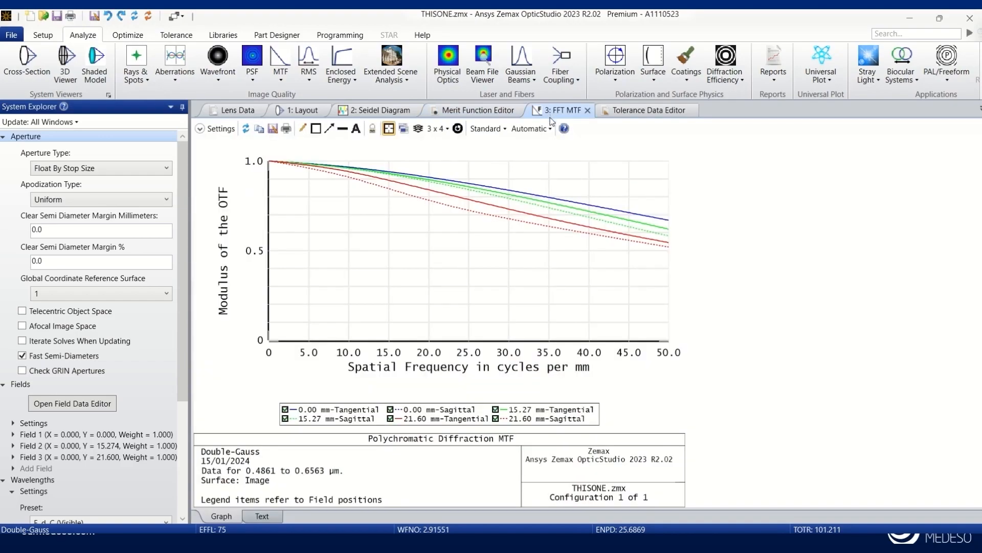
pyautogui.moveTo(553, 114); pyautogui.dragTo(643, 122)
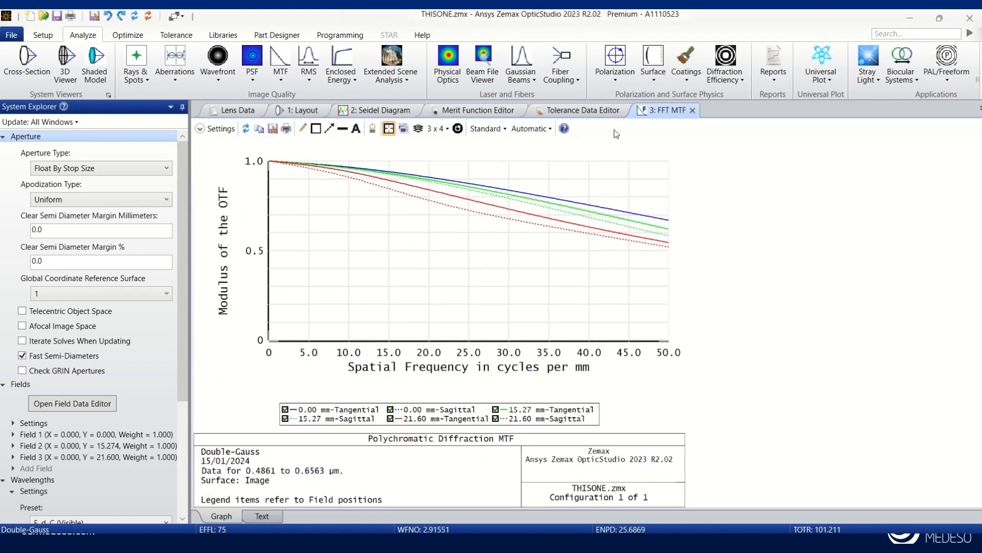
pyautogui.click(204, 131)
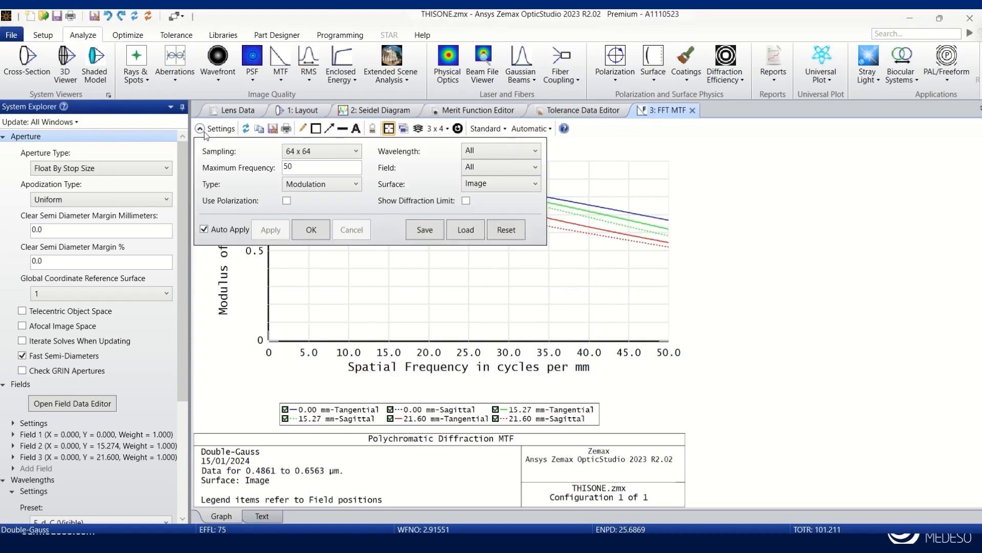
pyautogui.click(480, 168)
pyautogui.click(483, 192)
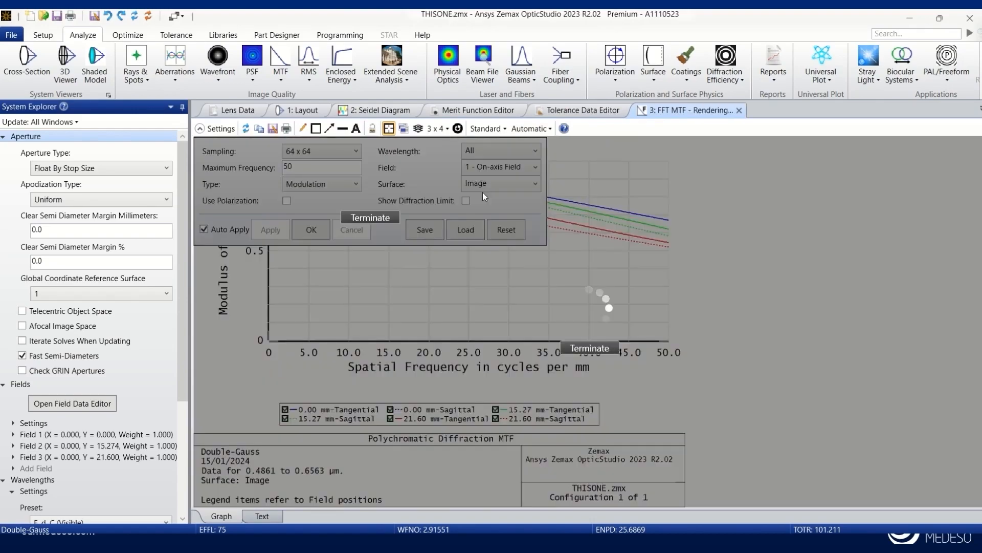
pyautogui.click(203, 129)
# Open a duplicate FFT MTF window beside the first and set its field to 3 - Max Field Y.
pyautogui.click(404, 129)
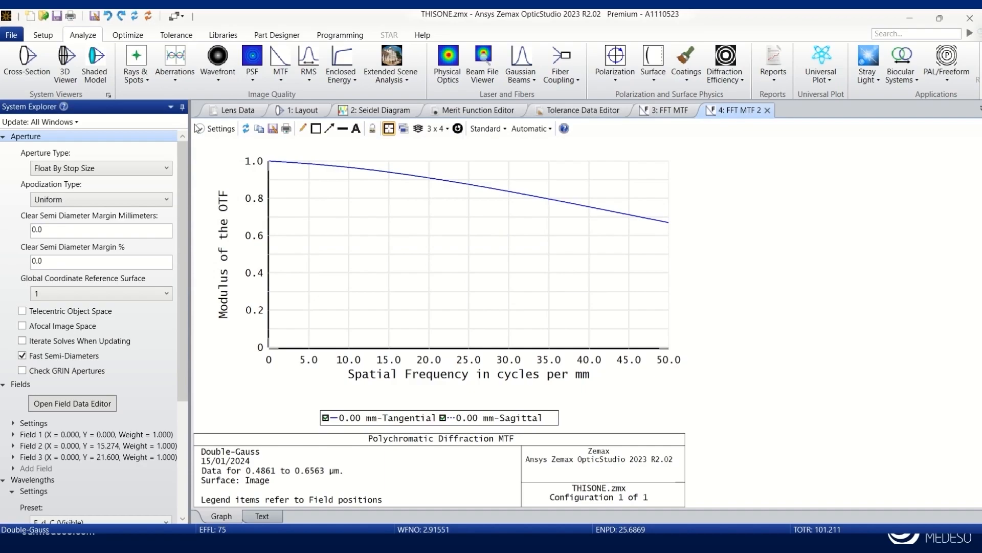
pyautogui.moveTo(721, 113); pyautogui.dragTo(610, 311)
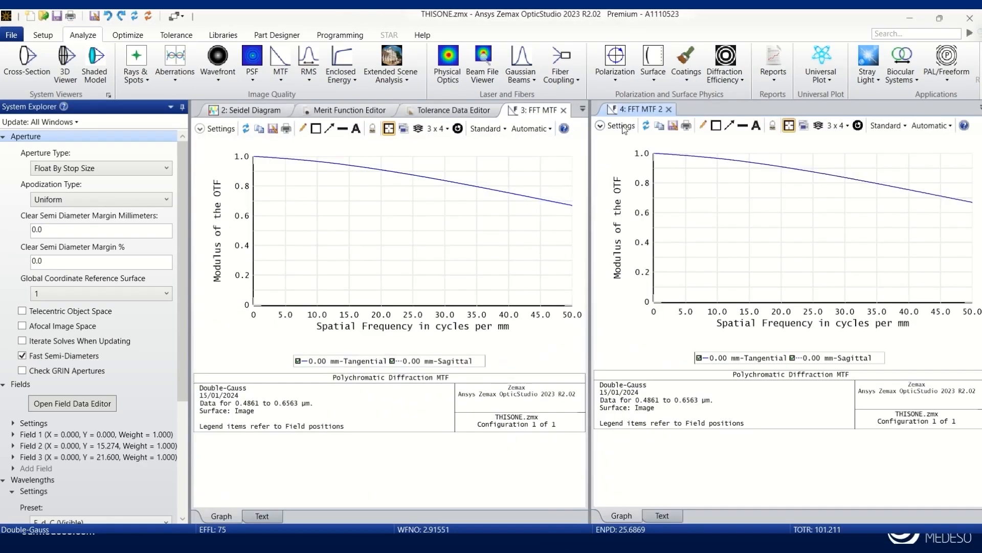
pyautogui.click(621, 126)
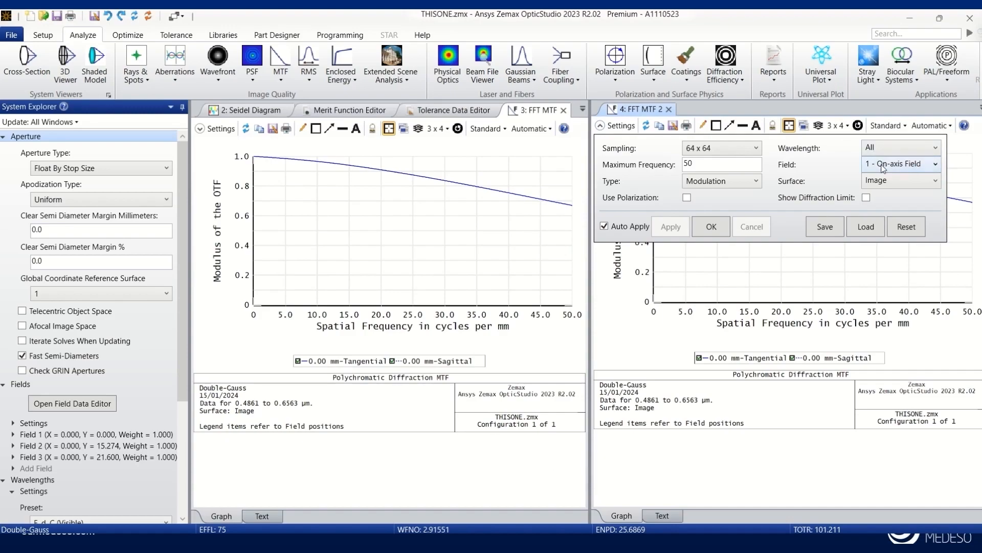
pyautogui.click(900, 164)
pyautogui.click(883, 212)
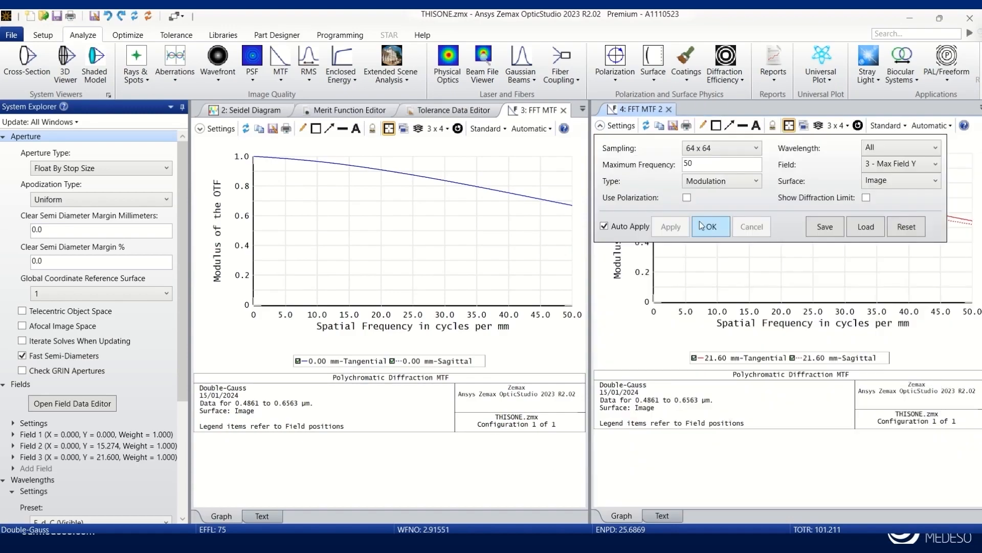
pyautogui.click(698, 222)
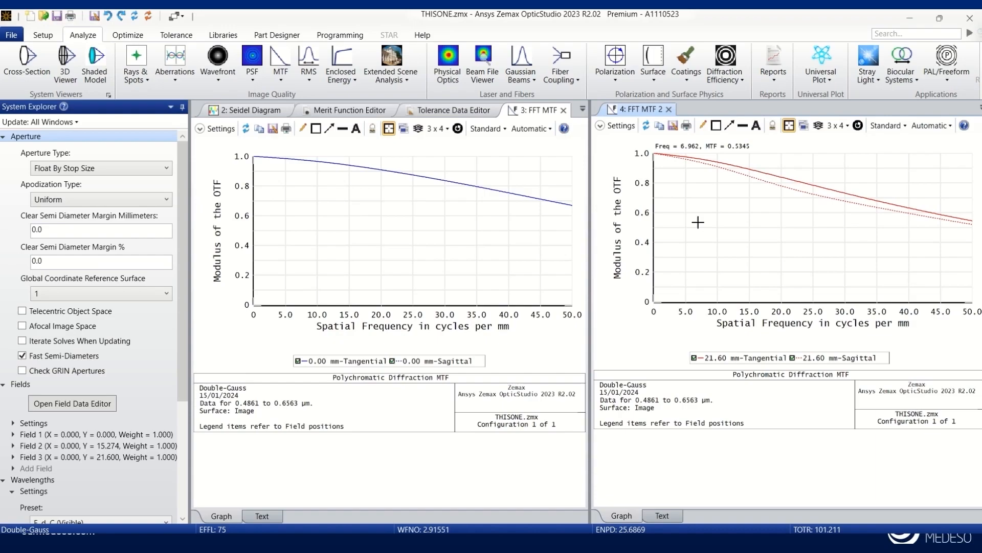
# Open the Tolerancing dialog and set the tolerance criterion to Merit Function.
pyautogui.click(176, 35)
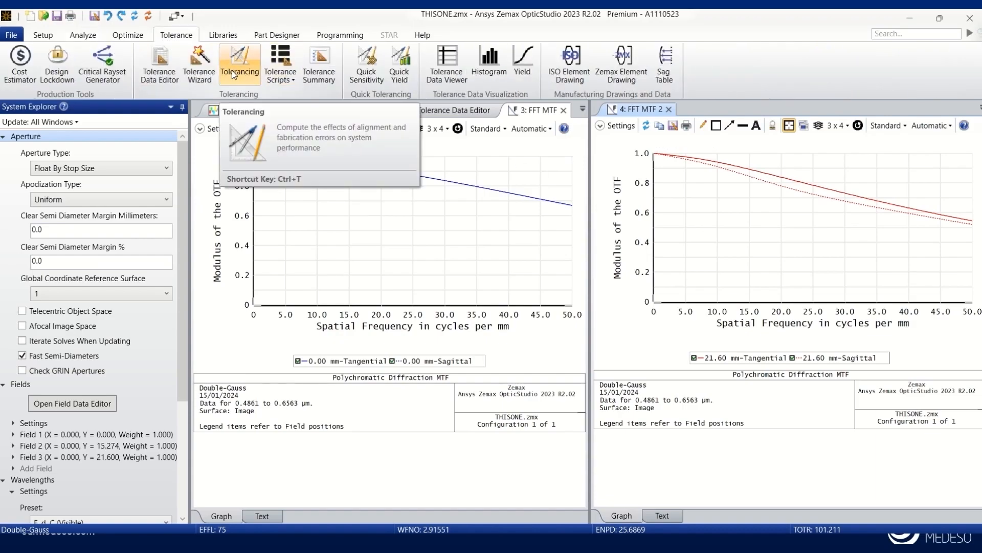
pyautogui.click(231, 70)
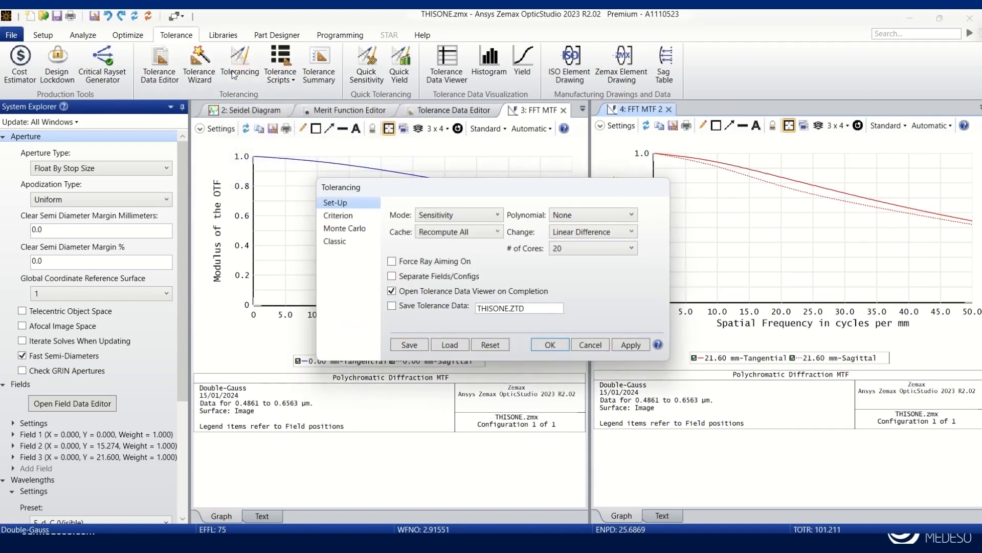
pyautogui.click(463, 215)
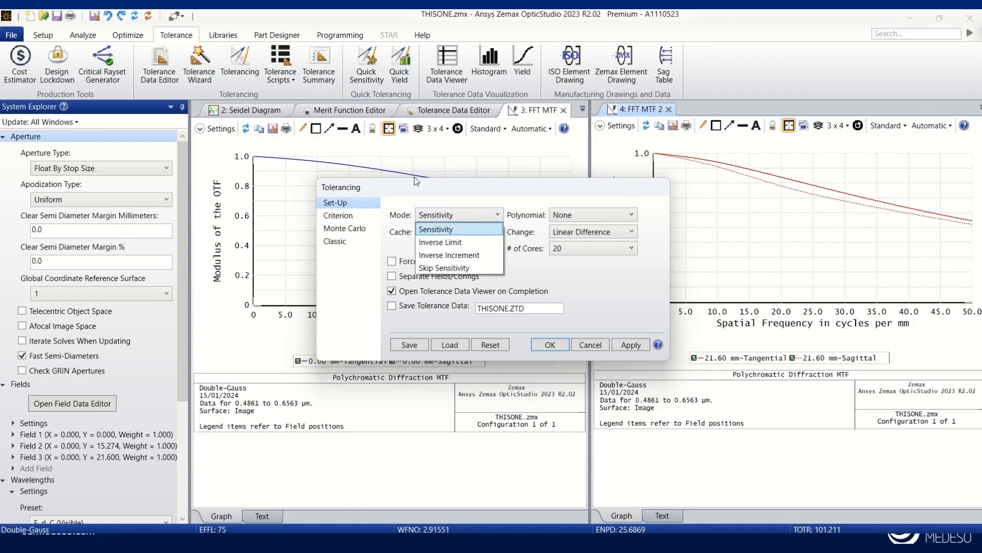
pyautogui.click(354, 225)
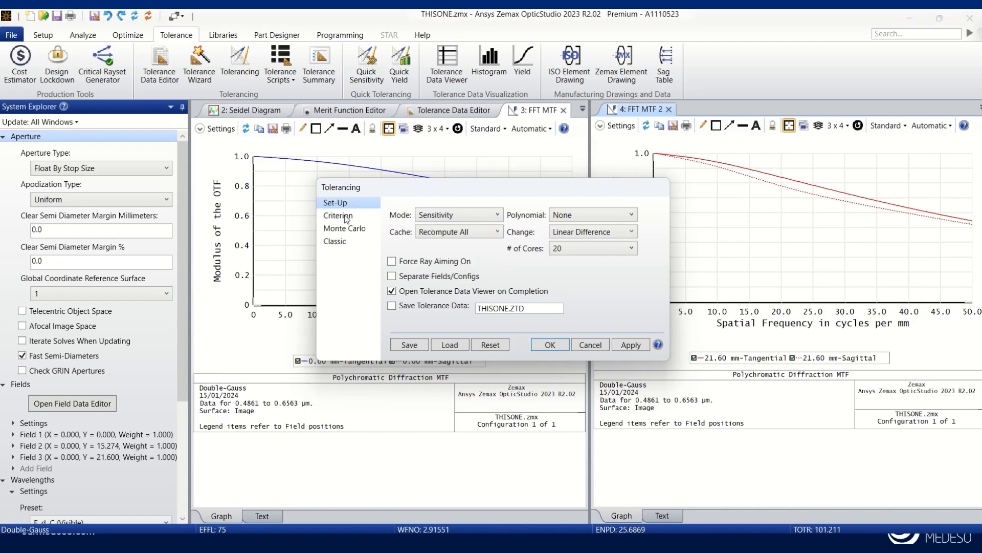
pyautogui.click(343, 216)
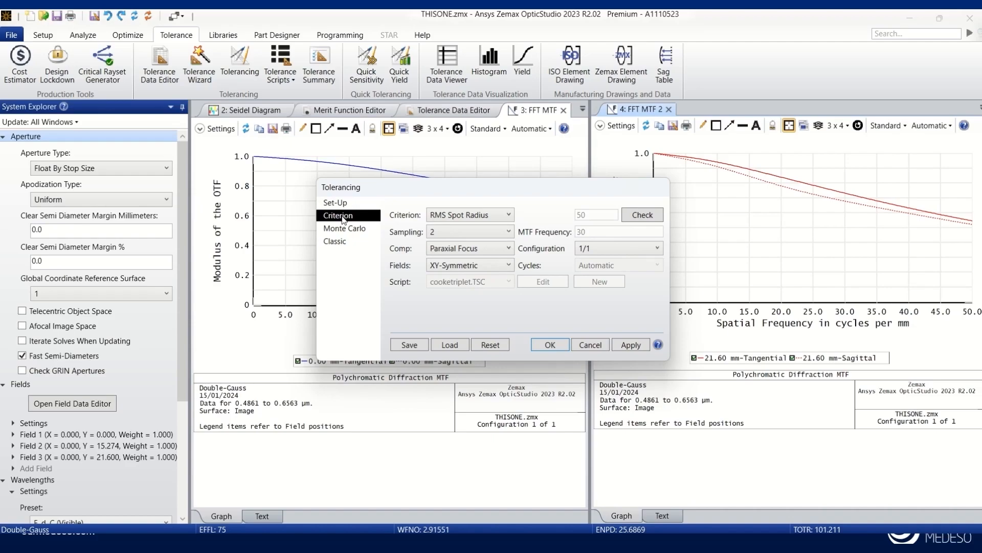
pyautogui.click(471, 214)
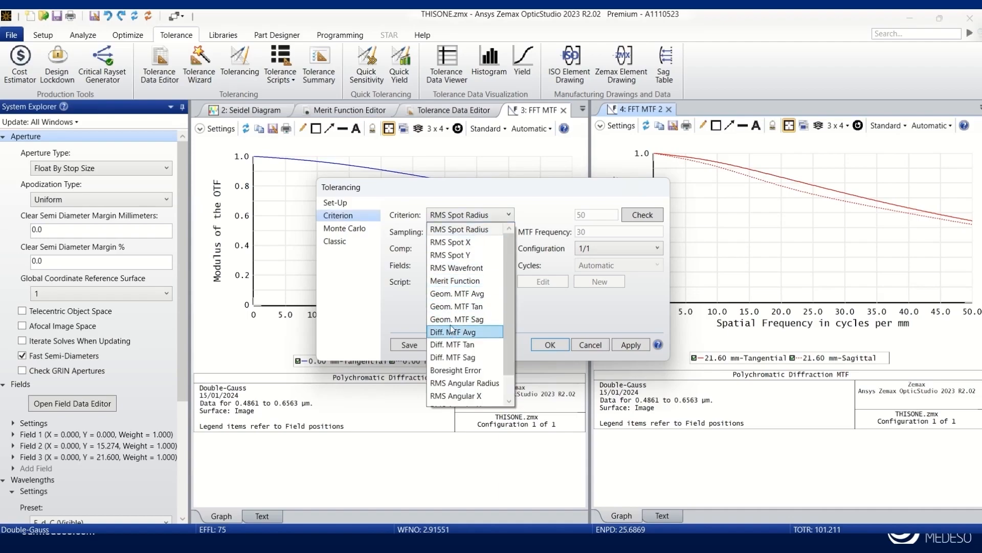
pyautogui.click(460, 281)
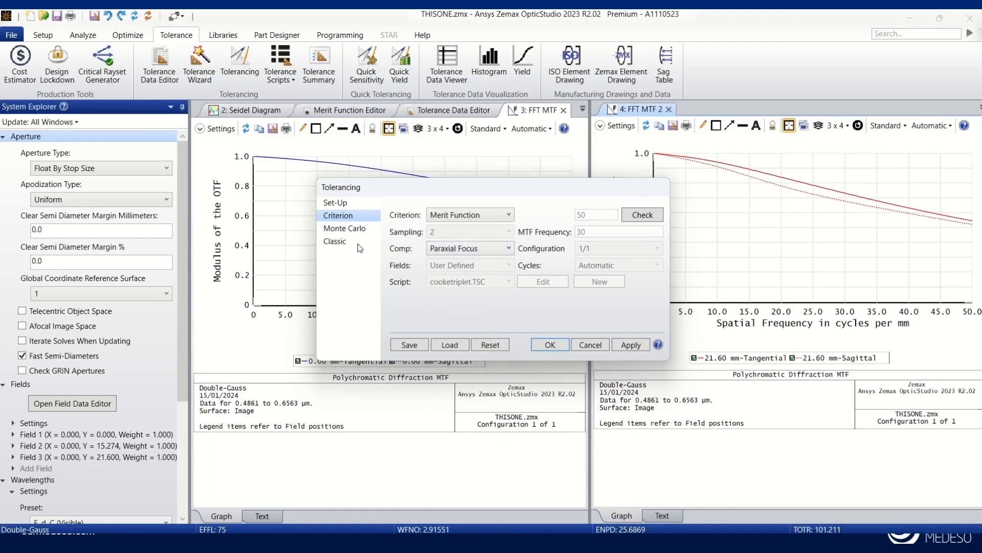
# Review the Monte Carlo statistics, polynomial and cache options in the Tolerancing dialog.
pyautogui.click(338, 229)
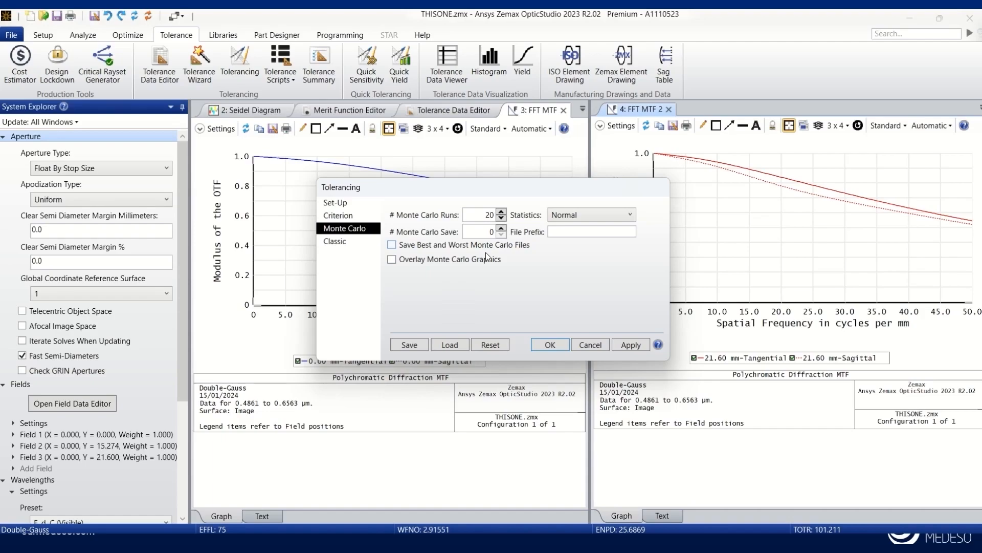
pyautogui.click(603, 212)
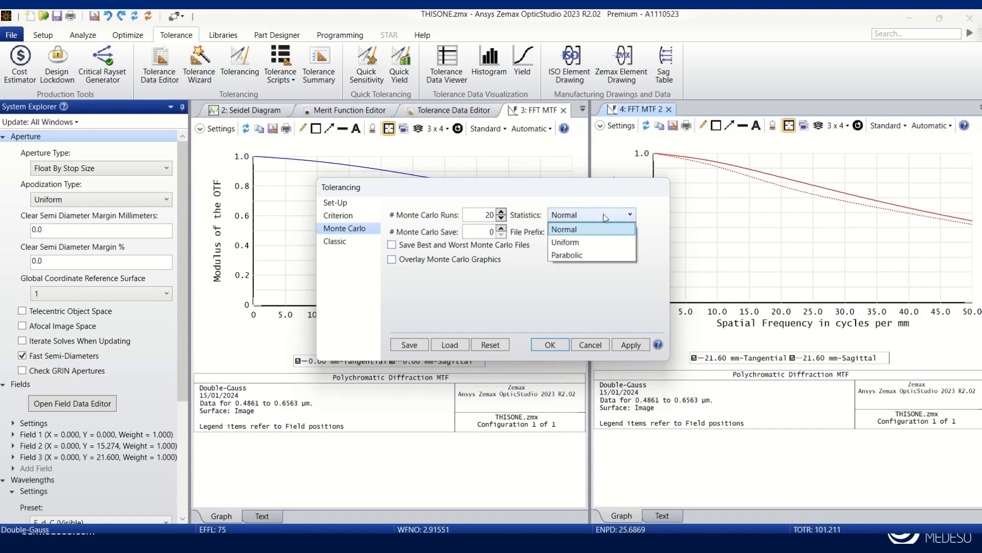
pyautogui.click(543, 327)
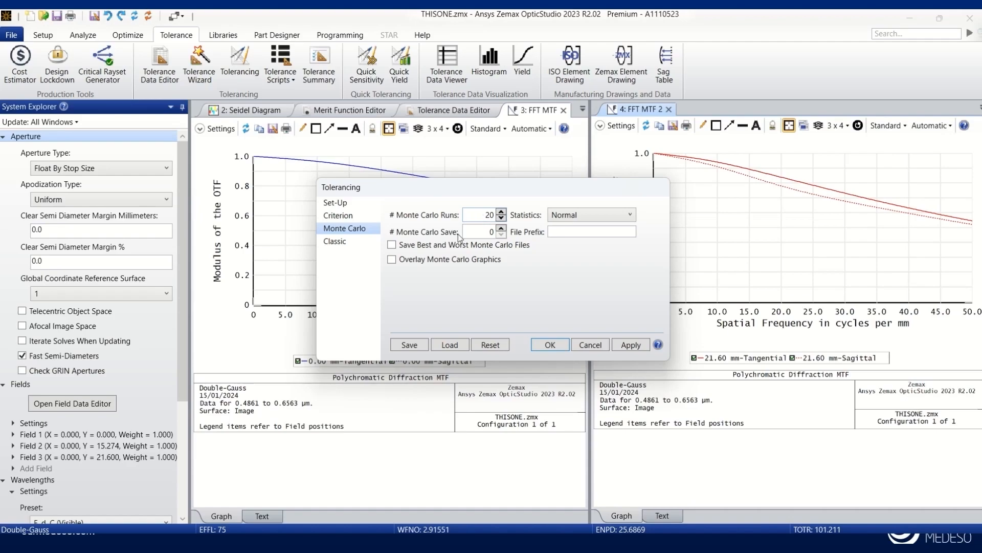
pyautogui.click(393, 260)
pyautogui.click(344, 203)
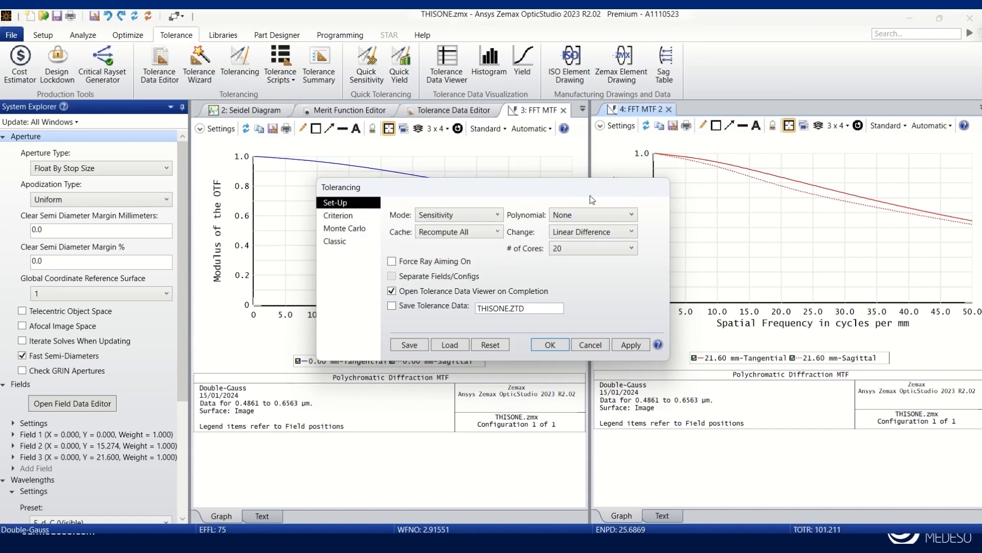
pyautogui.click(594, 212)
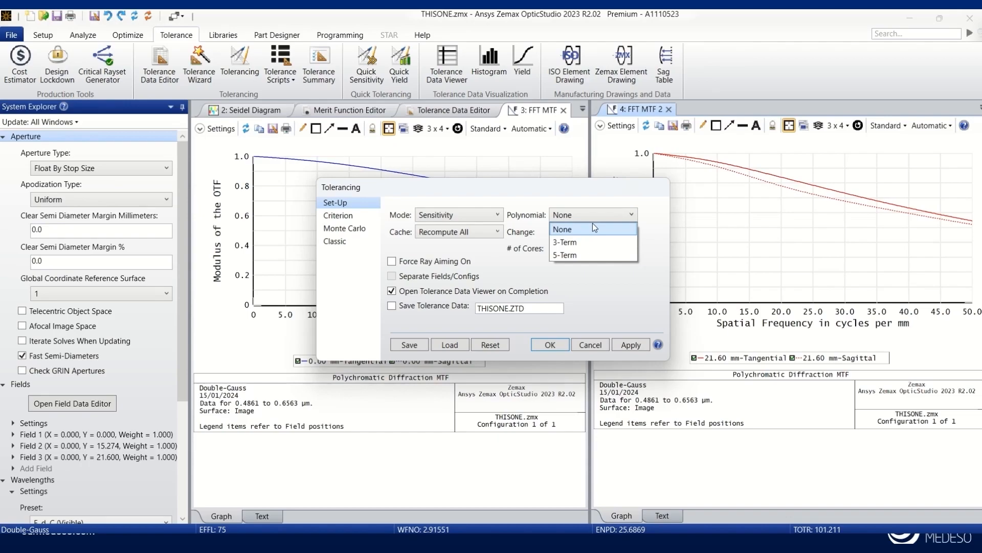
pyautogui.click(475, 251)
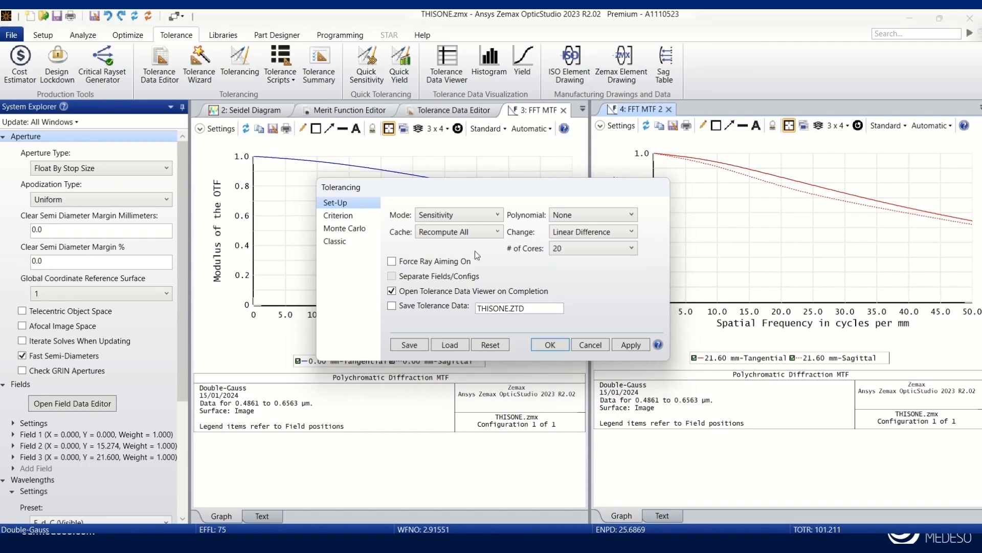
pyautogui.click(453, 234)
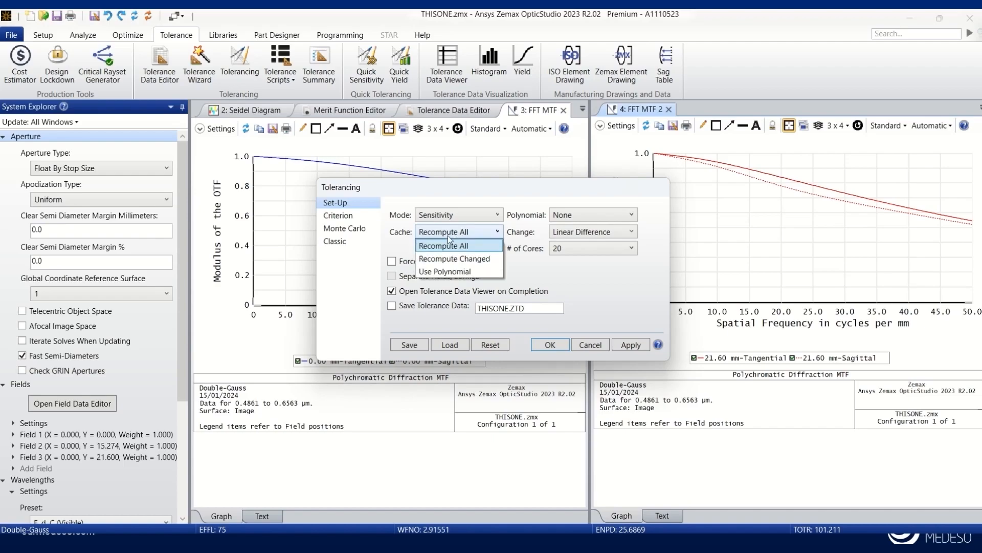
pyautogui.click(354, 219)
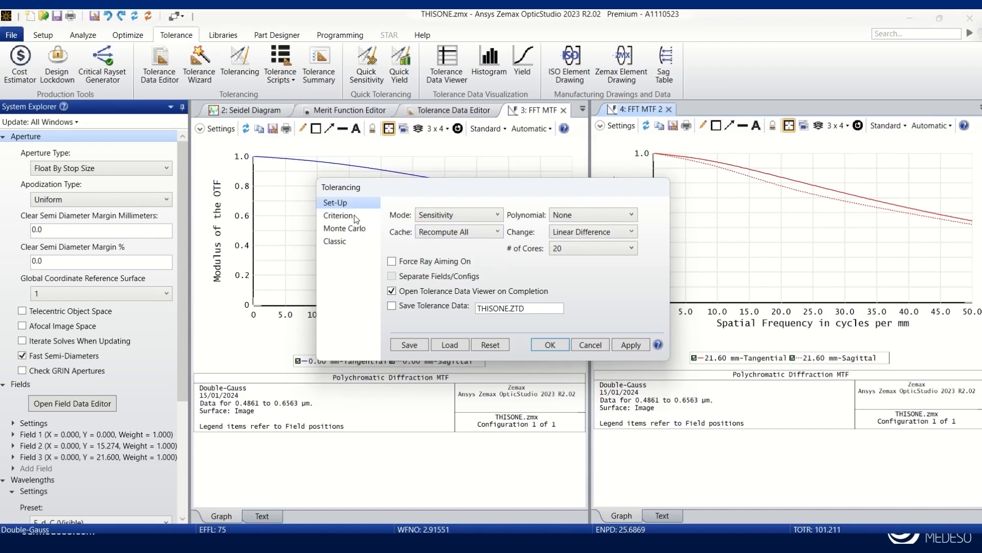
# On the Criterion page, set the compensator to Optimize All (DLS) with 3 cycles and run the tolerance analysis.
pyautogui.click(355, 219)
pyautogui.click(443, 251)
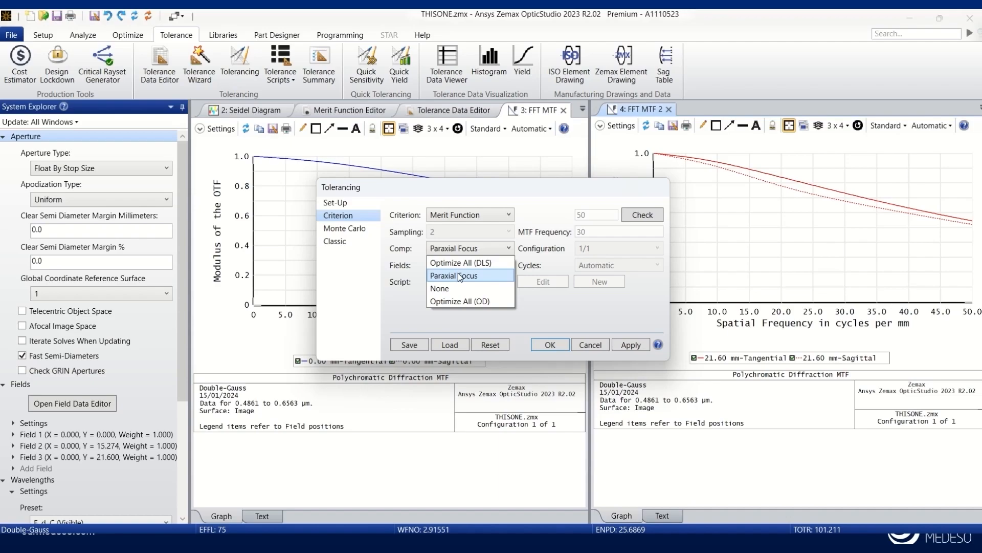
pyautogui.click(403, 324)
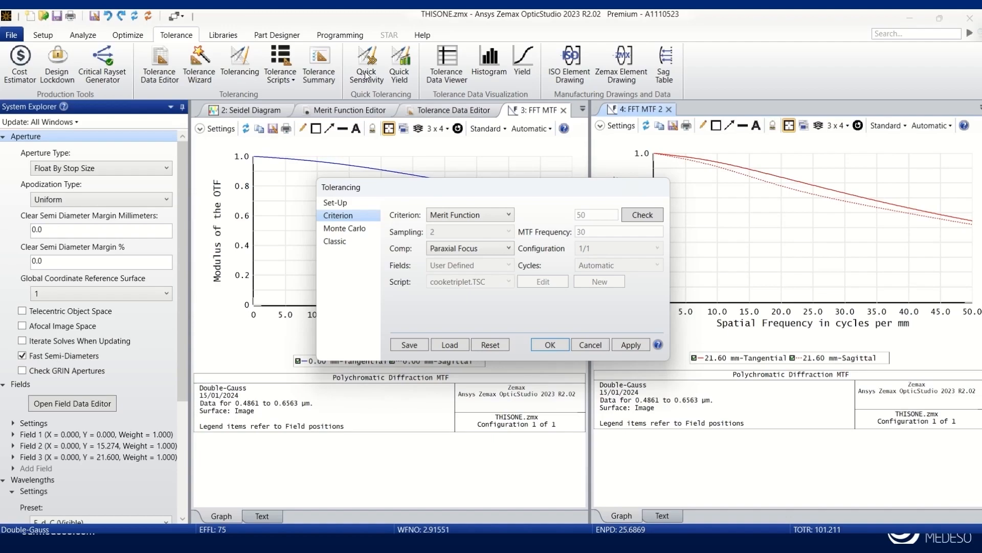
pyautogui.click(454, 249)
pyautogui.click(455, 260)
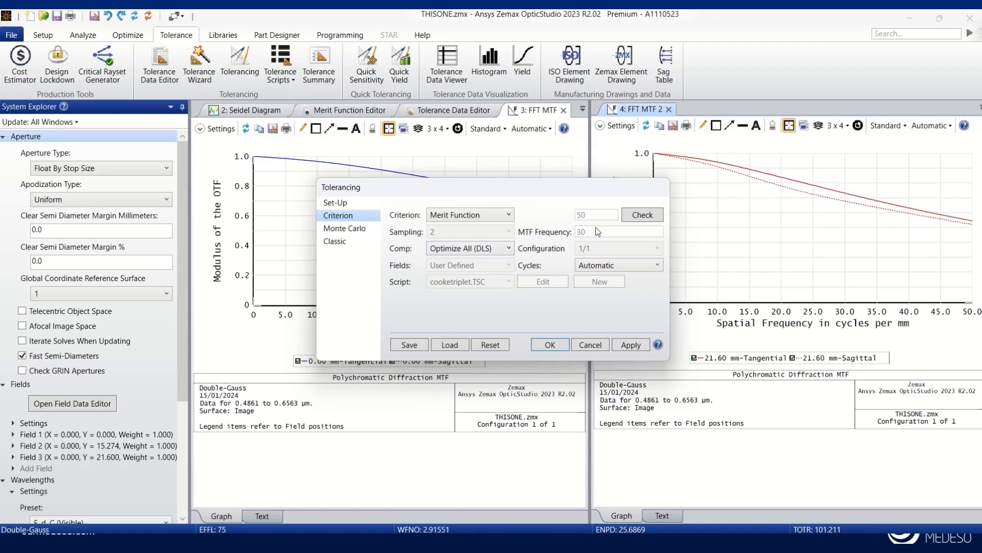
pyautogui.click(614, 265)
pyautogui.click(607, 318)
pyautogui.click(546, 346)
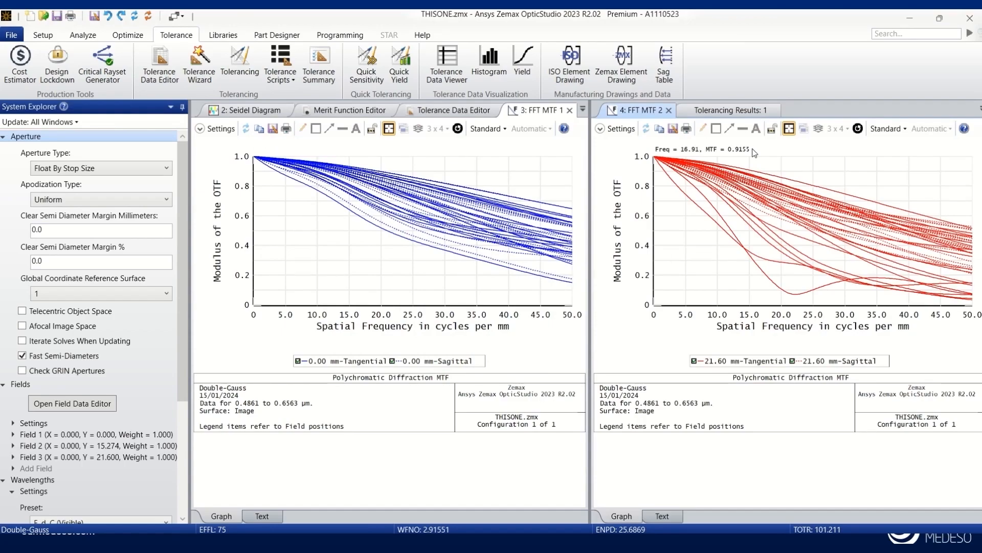
# Review the tolerancing results across the Monte Carlo, Sensitivity and Summary tabs, including worst offenders and compensator statistics.
pyautogui.click(708, 113)
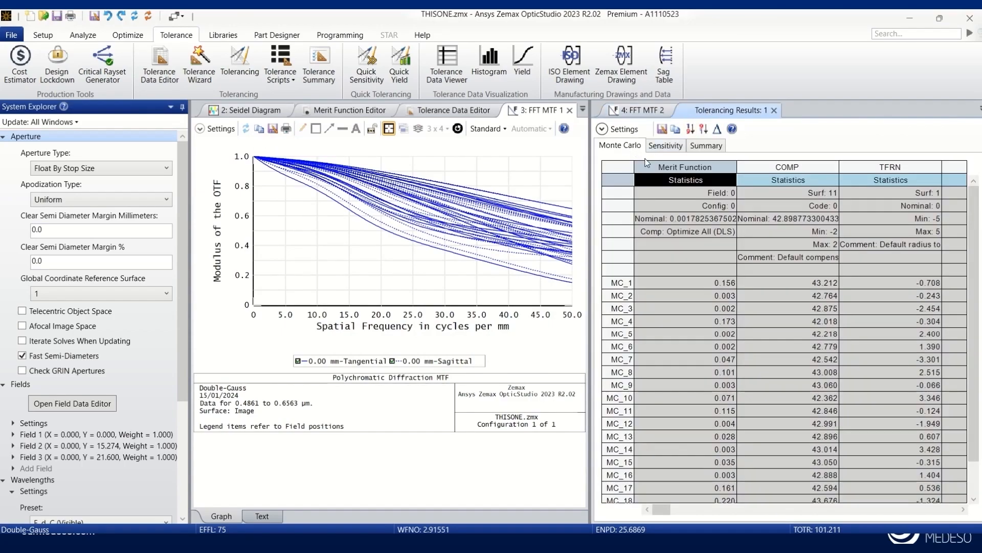
pyautogui.click(666, 146)
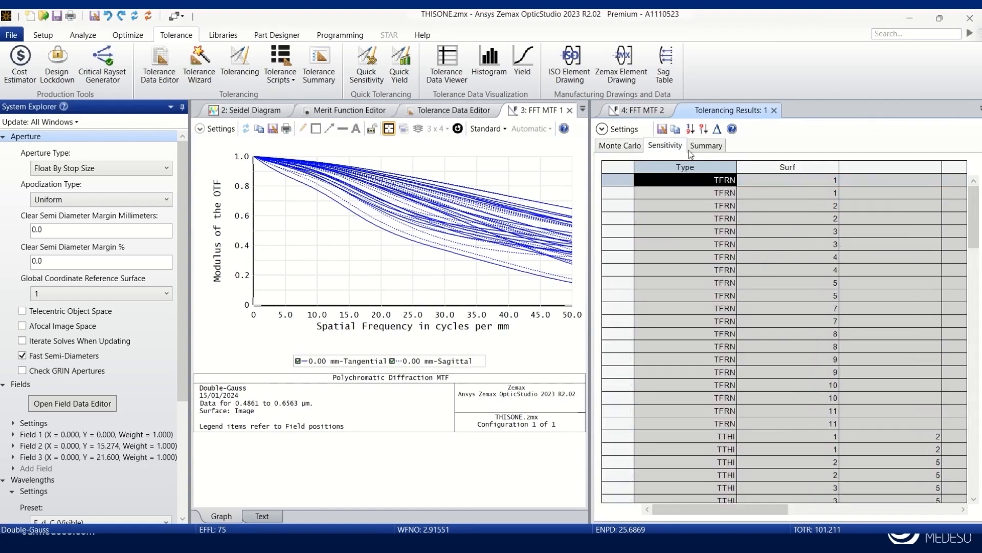
pyautogui.click(705, 146)
pyautogui.scroll(-10, 766, 262)
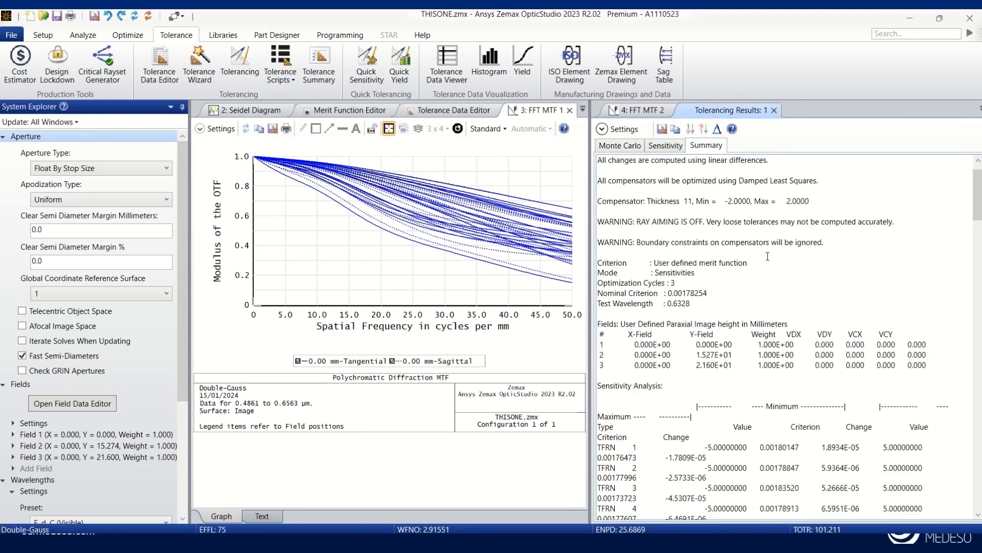
pyautogui.scroll(-20, 766, 262)
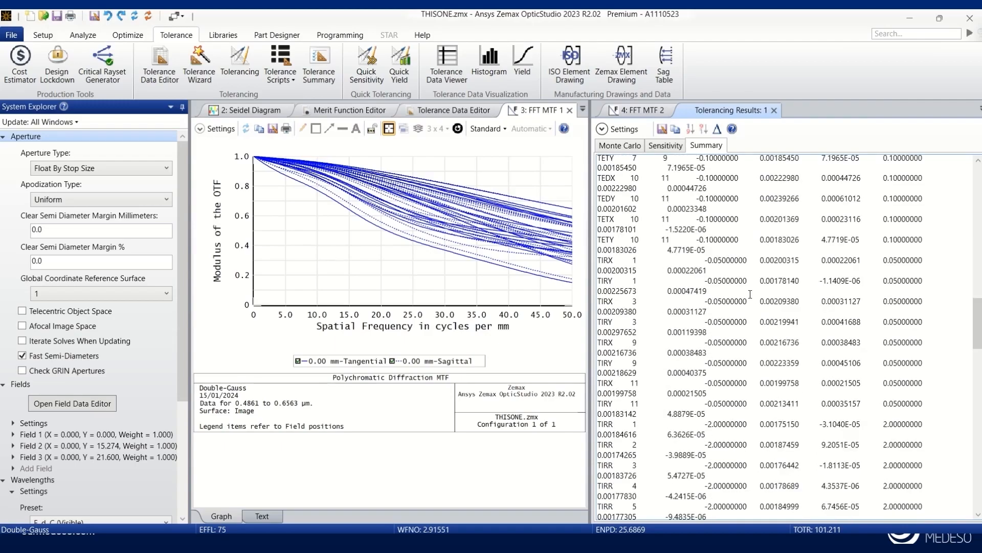
pyautogui.scroll(-10, 739, 313)
pyautogui.scroll(2, 629, 274)
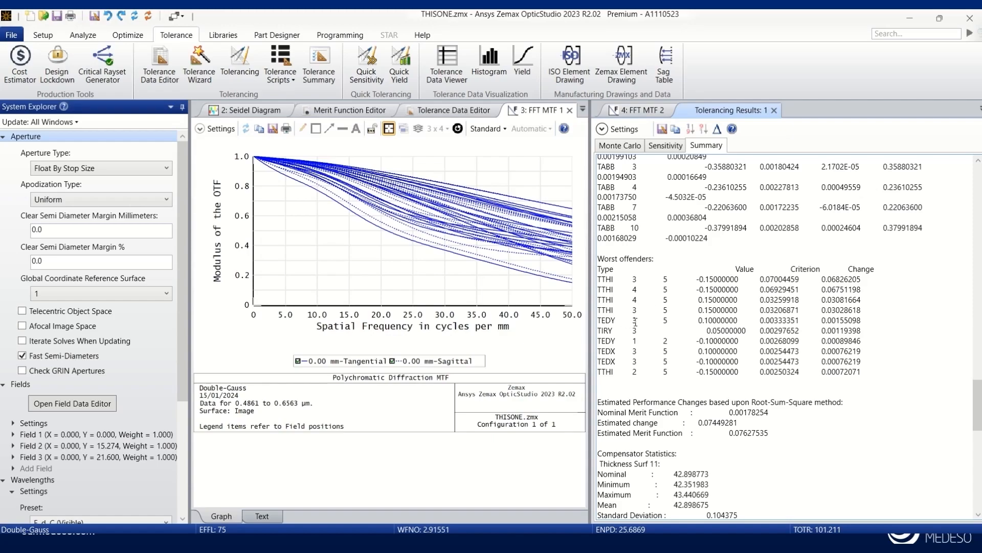
pyautogui.scroll(-2, 644, 321)
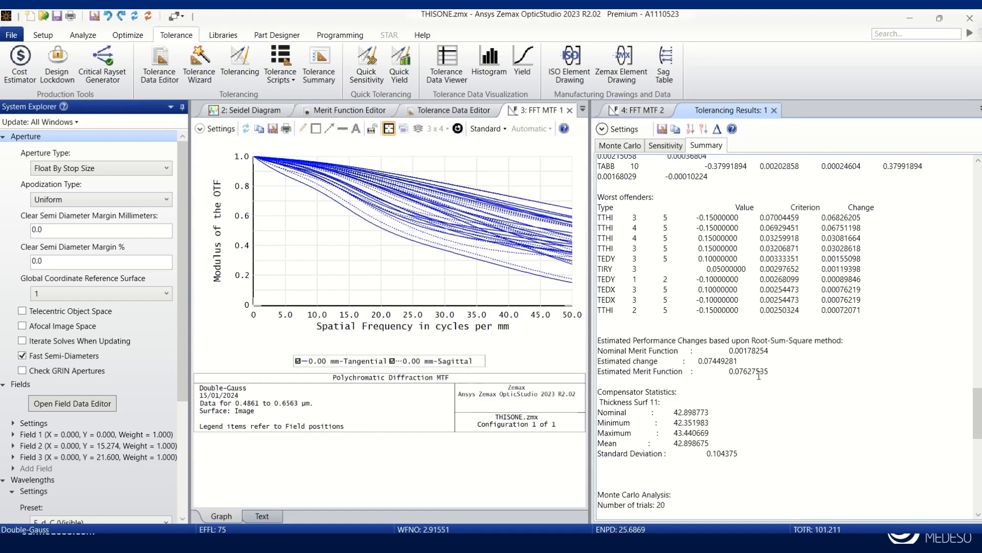
# Open the Tolerance Data Editor with the Tolerance Wizard and collapse the wizard to inspect the tolerance operands.
pyautogui.click(200, 72)
pyautogui.click(478, 183)
pyautogui.click(465, 195)
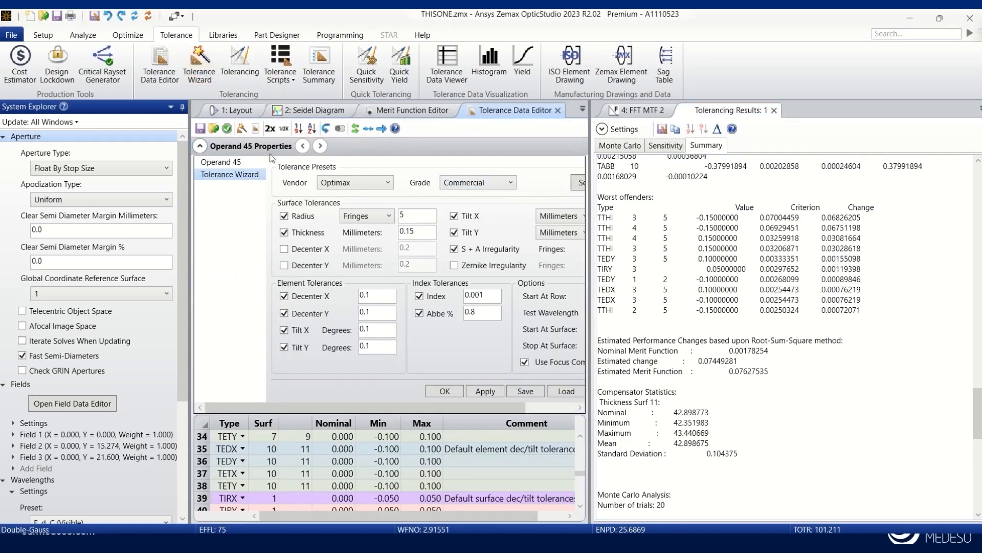
pyautogui.click(200, 146)
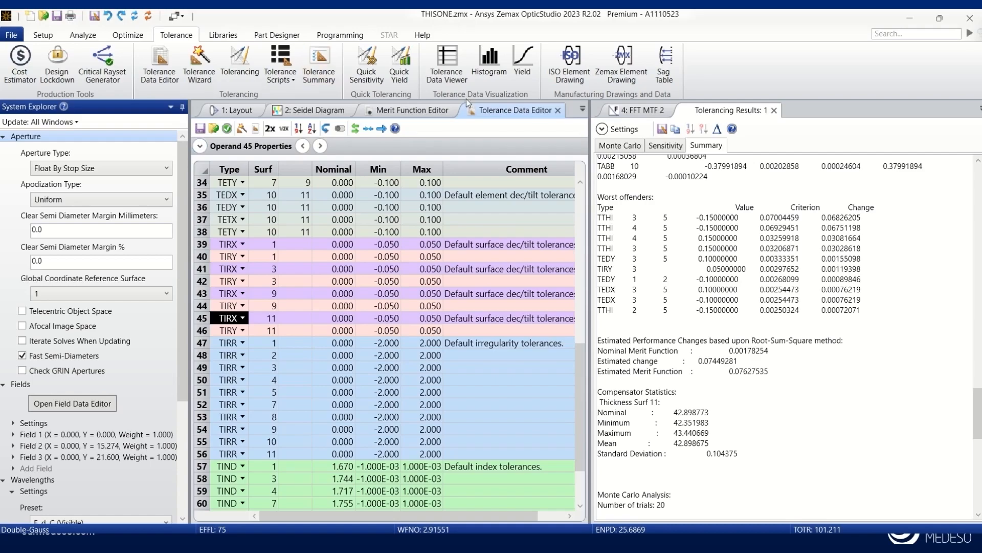
# Bring both FFT MTF windows back into view and refresh them to clear the Monte Carlo overlays.
pyautogui.click(620, 111)
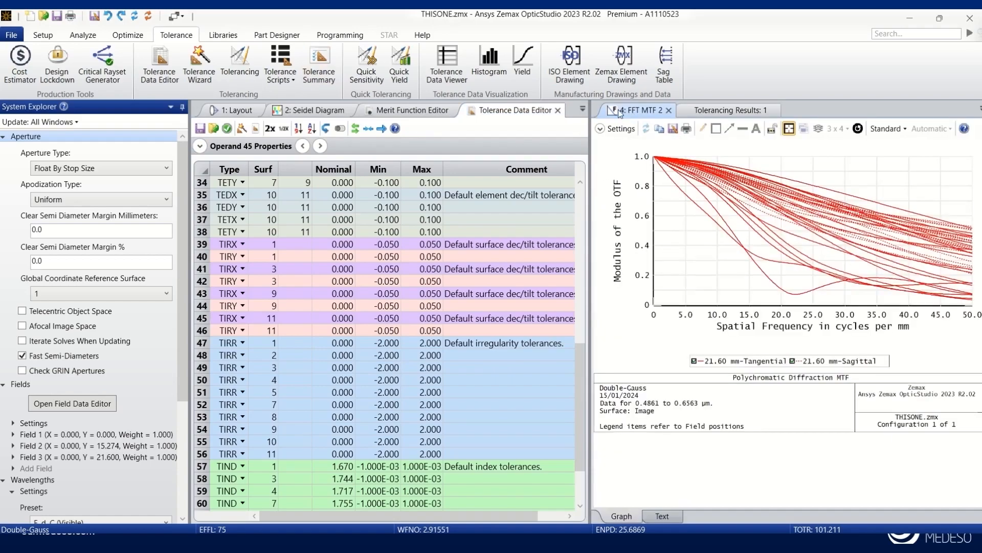
pyautogui.click(582, 109)
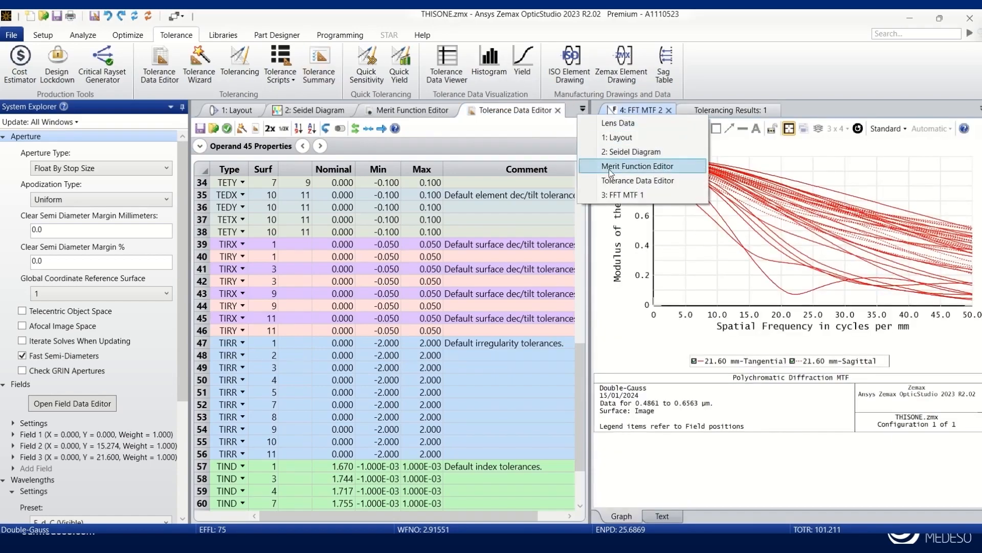
pyautogui.click(596, 193)
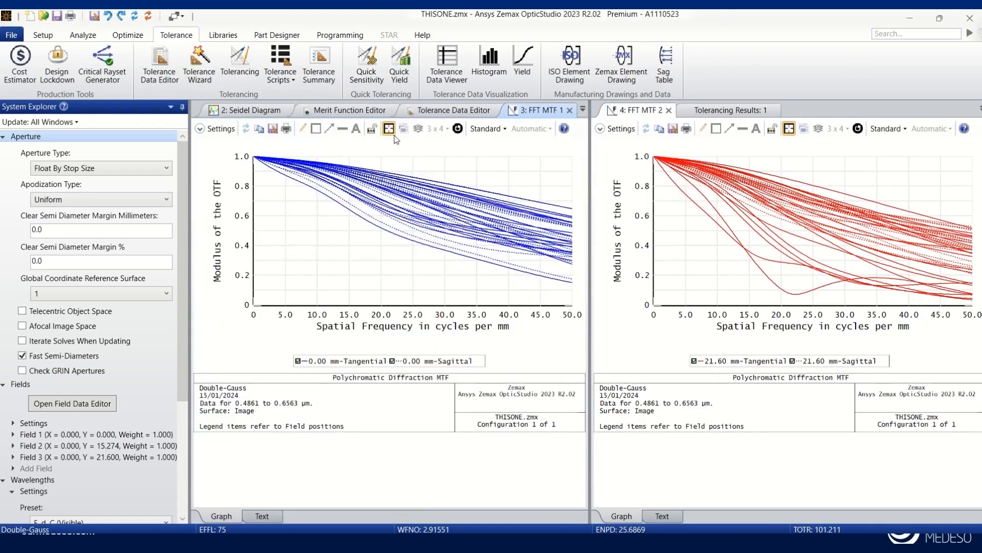
pyautogui.click(245, 129)
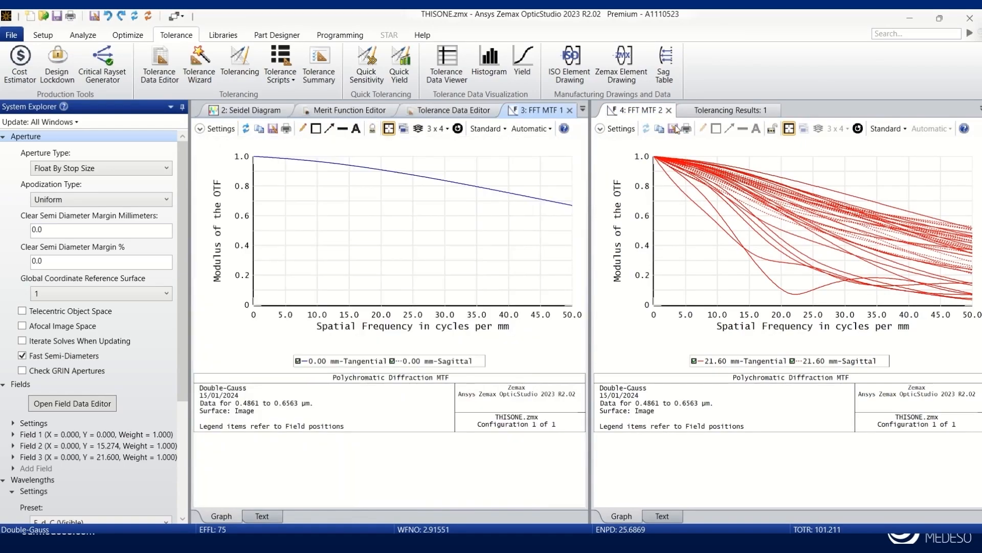
pyautogui.click(645, 129)
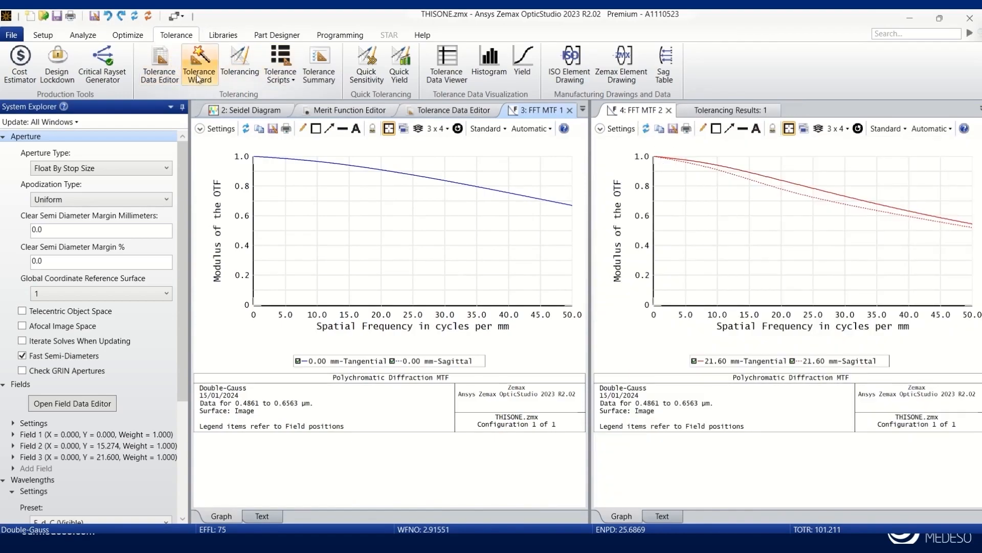
# Open the Tolerancing dialog and set the mode to Inverse Limit.
pyautogui.click(244, 67)
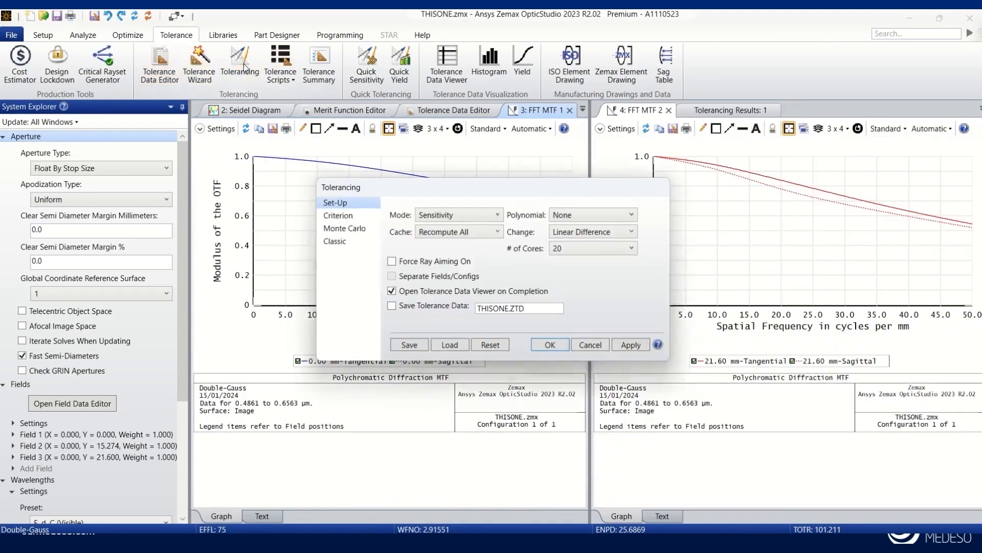
pyautogui.click(445, 216)
pyautogui.click(450, 243)
# Set the criterion to RMS Wavefront with sampling 3 and a limit of 0.3, then run the tolerance analysis.
pyautogui.click(350, 216)
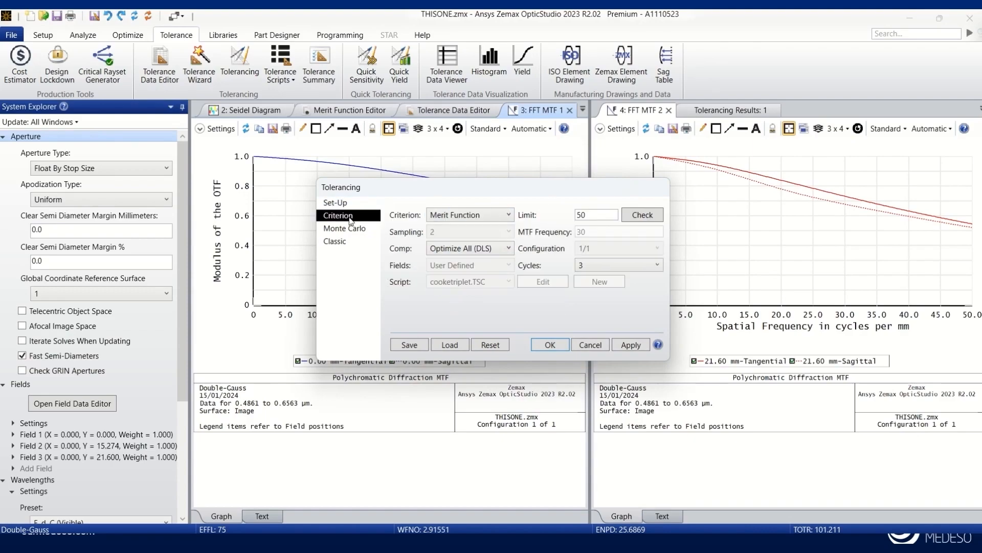
pyautogui.click(444, 215)
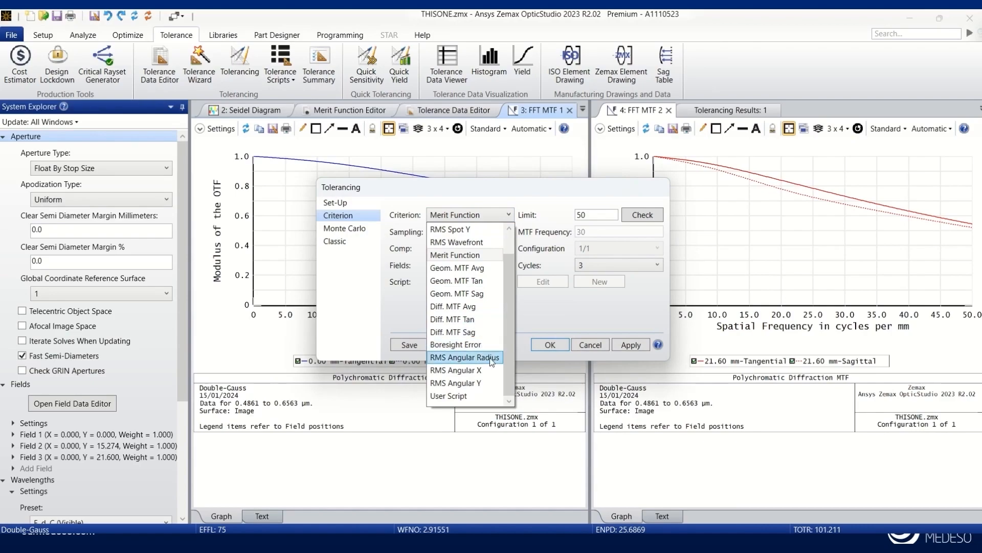
pyautogui.click(452, 242)
pyautogui.click(453, 233)
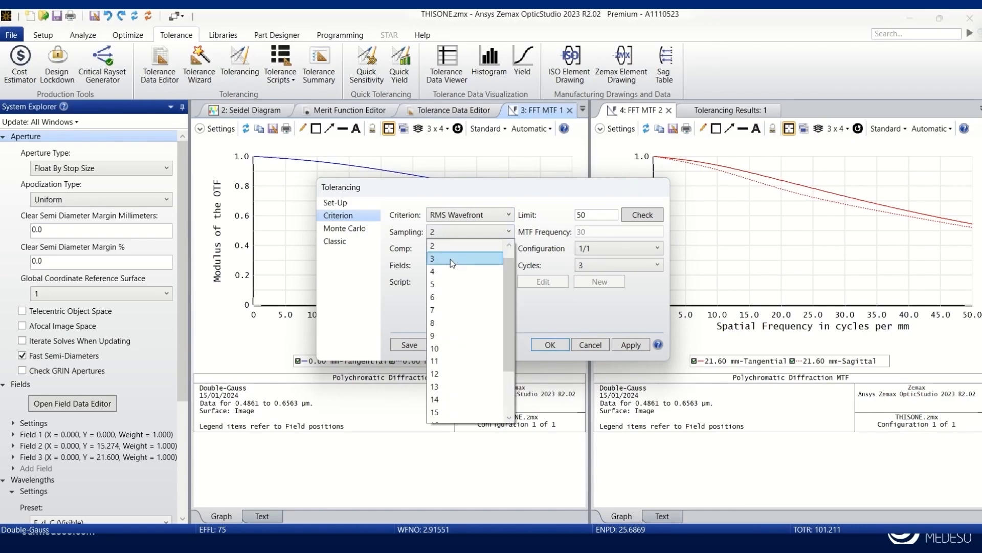
pyautogui.click(450, 260)
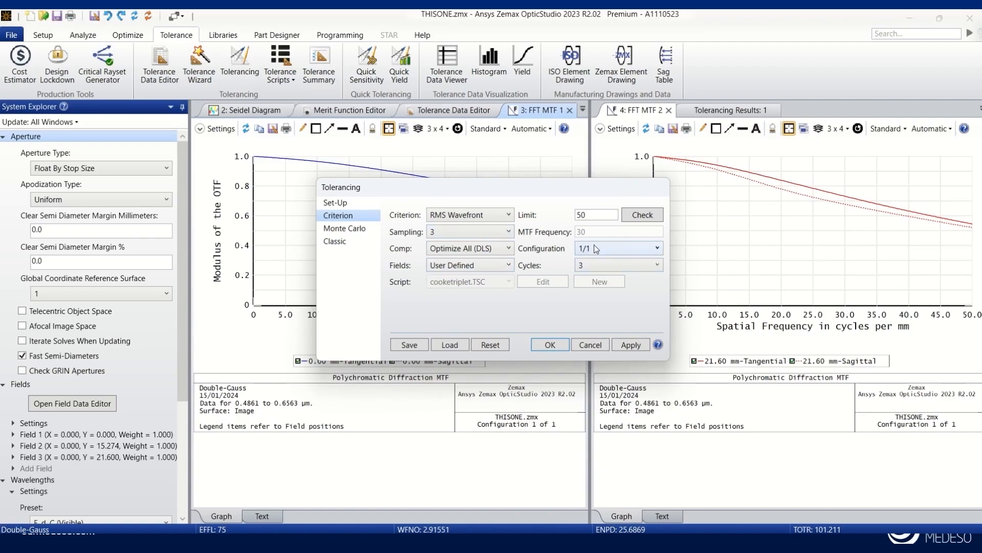
pyautogui.click(634, 218)
pyautogui.moveTo(579, 214); pyautogui.dragTo(632, 227)
pyautogui.write('0.3')
pyautogui.click(358, 230)
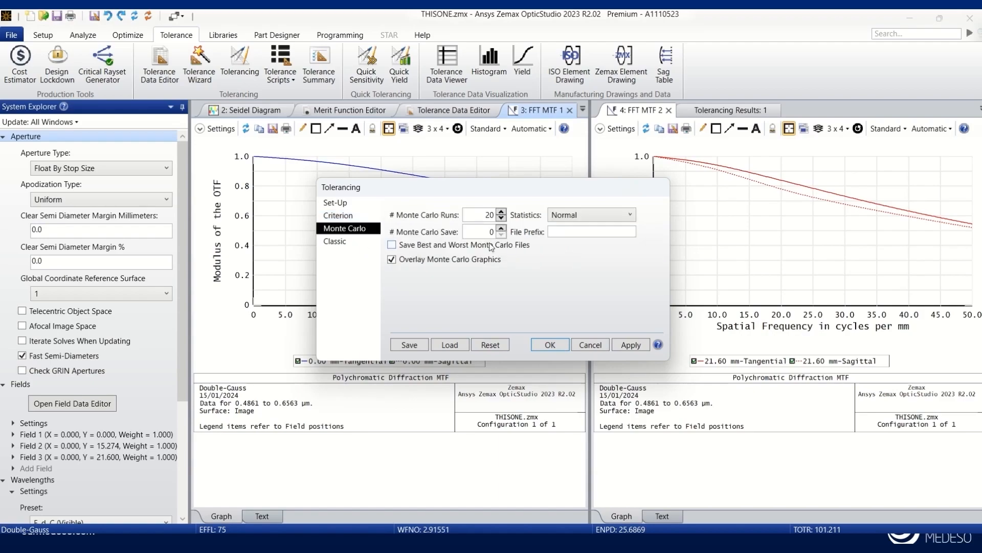
pyautogui.click(554, 345)
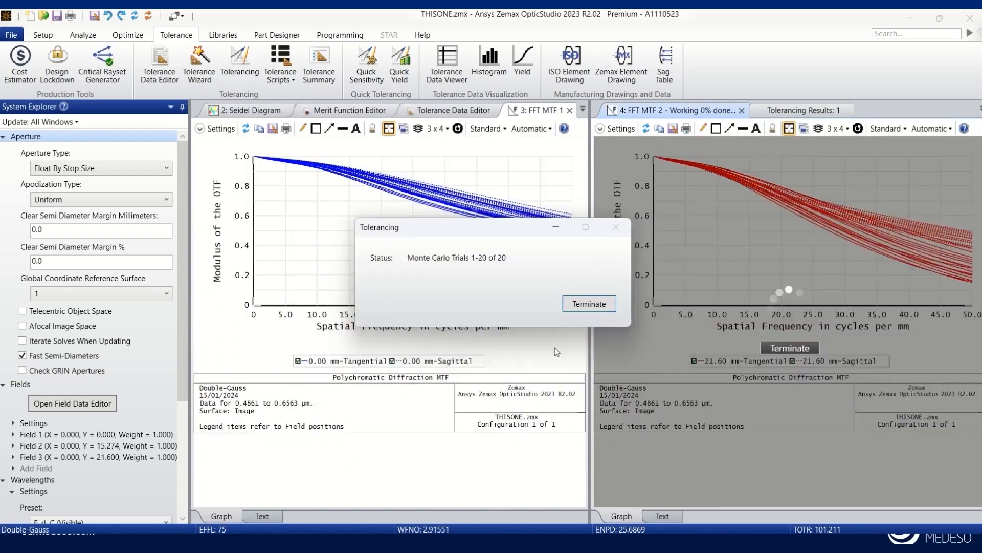
# Inspect the recomputed Min and Max tolerances in the Tolerance Data Editor.
pyautogui.click(648, 111)
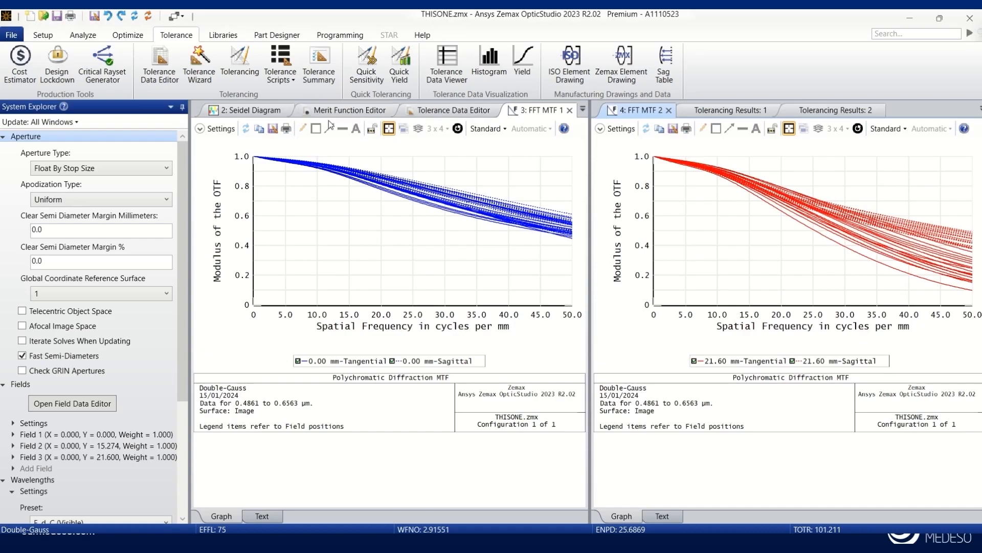
pyautogui.click(442, 111)
pyautogui.scroll(-2, 441, 352)
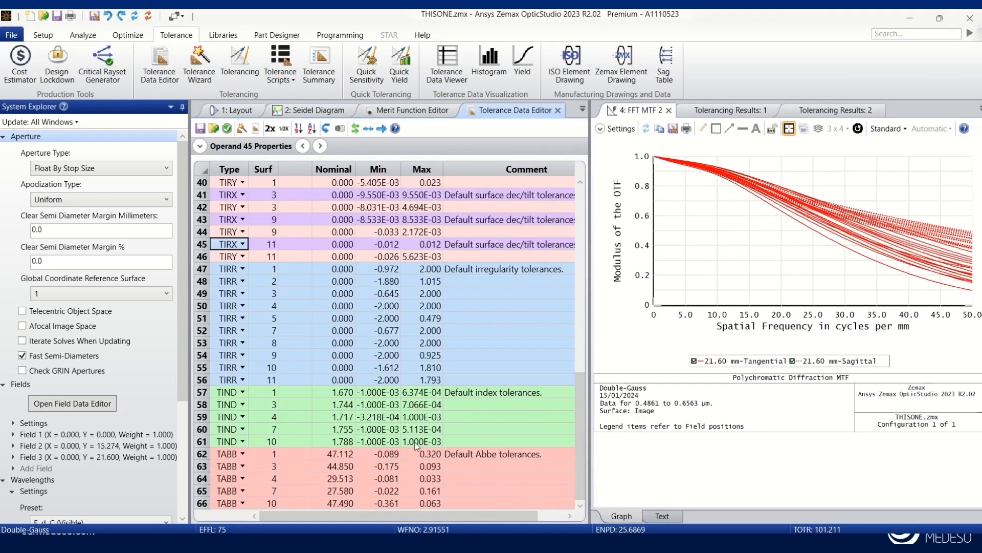
pyautogui.scroll(3, 389, 430)
pyautogui.scroll(6, 388, 430)
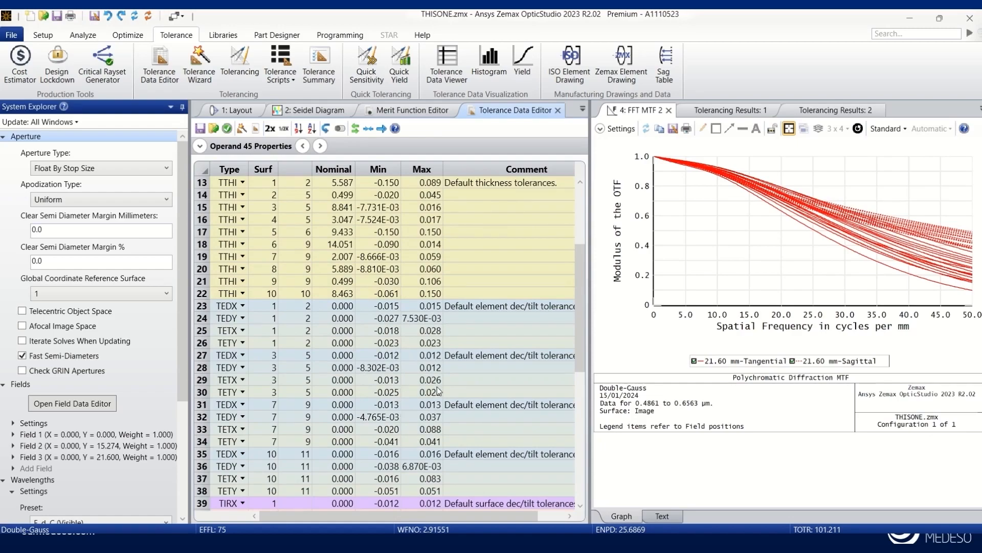
# Review the second tolerancing results summary, including worst offenders and estimated RMS wavefront changes.
pyautogui.click(832, 112)
pyautogui.click(709, 146)
pyautogui.scroll(-10, 756, 289)
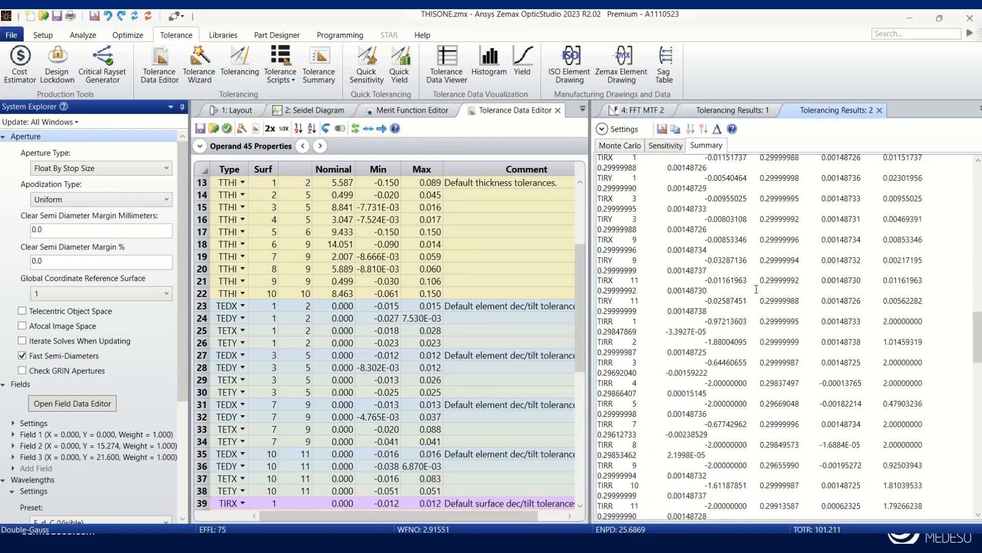
pyautogui.scroll(-15, 756, 289)
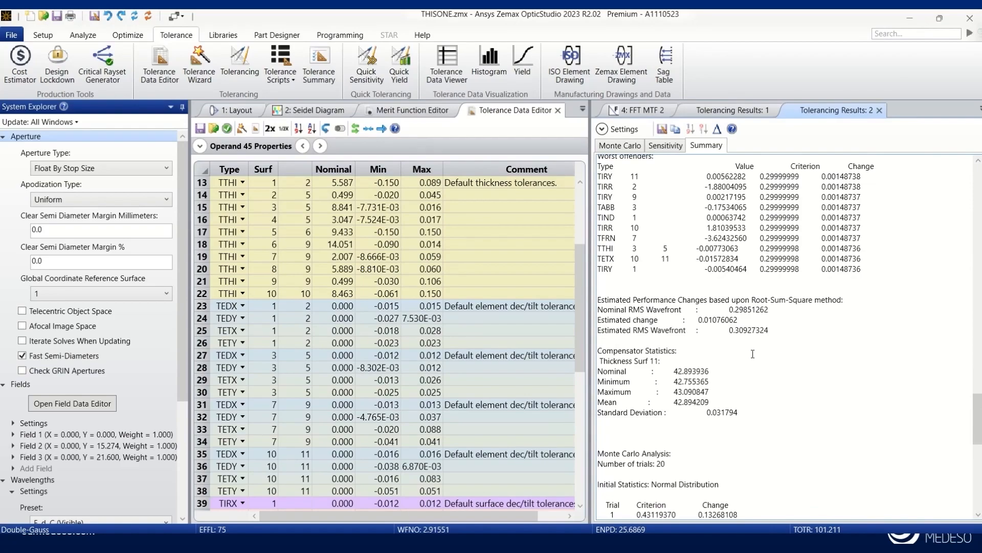
pyautogui.scroll(1, 752, 348)
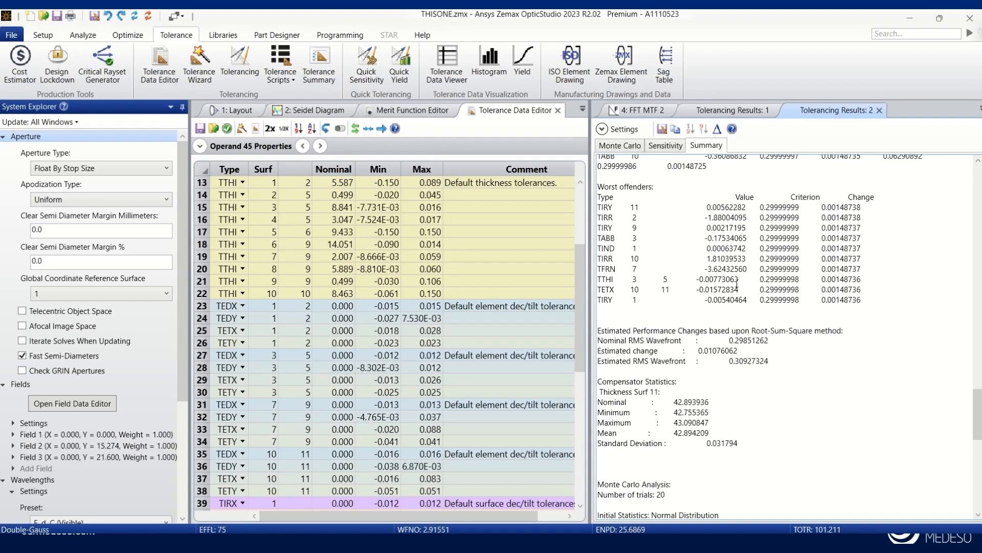
# Bring back both MTF plots and review the Monte Carlo trial statistics and percentiles at the end of the second summary.
pyautogui.click(640, 110)
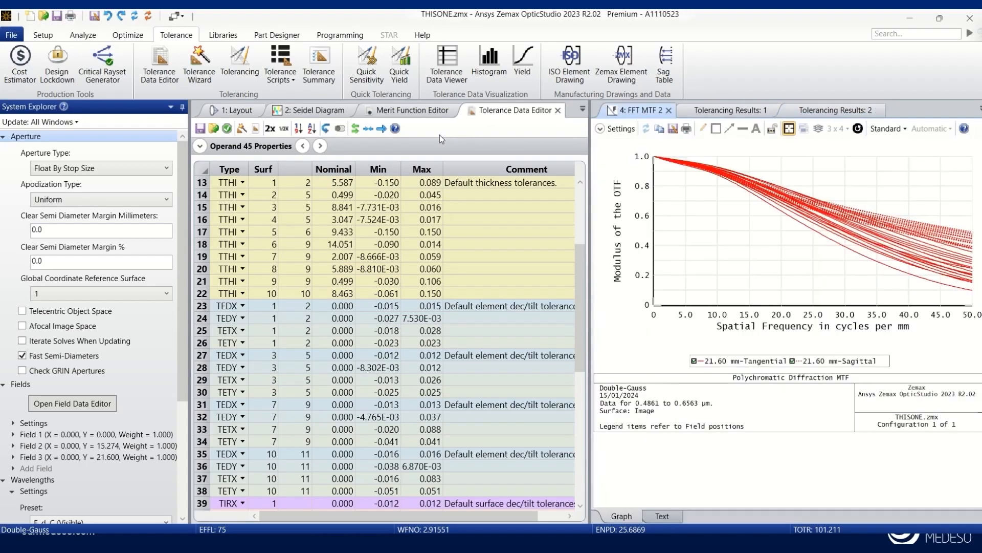
pyautogui.click(583, 109)
pyautogui.click(628, 194)
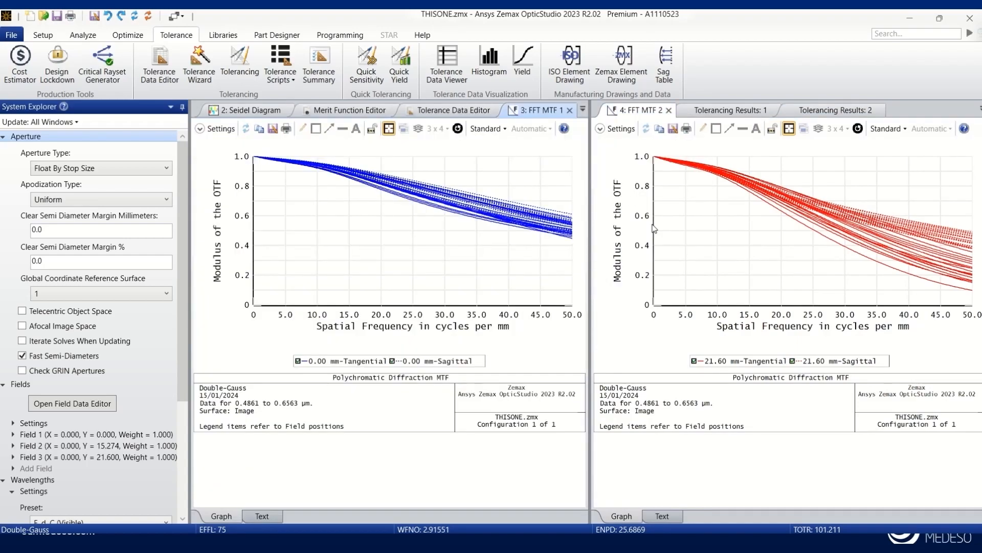
pyautogui.click(825, 111)
pyautogui.scroll(-3, 788, 282)
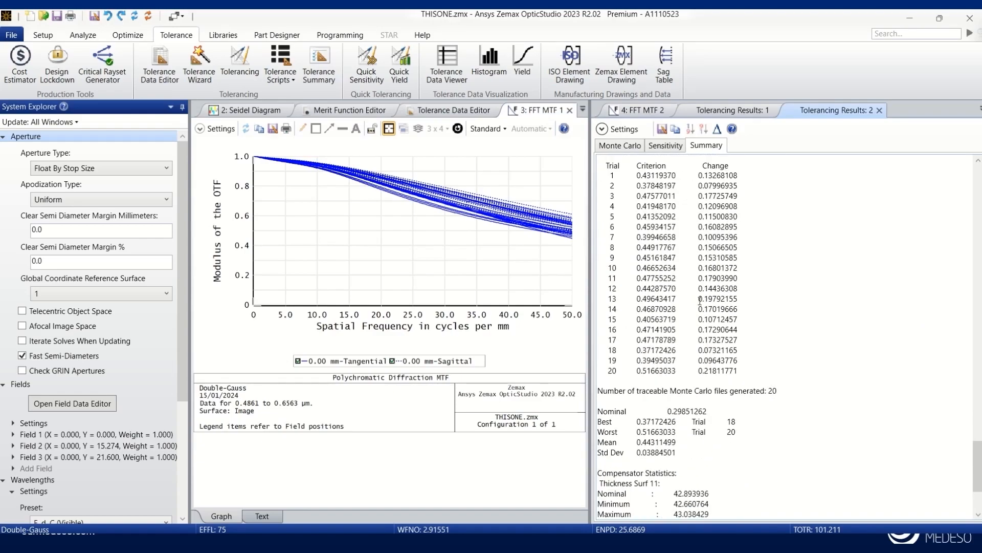
pyautogui.scroll(-4, 674, 327)
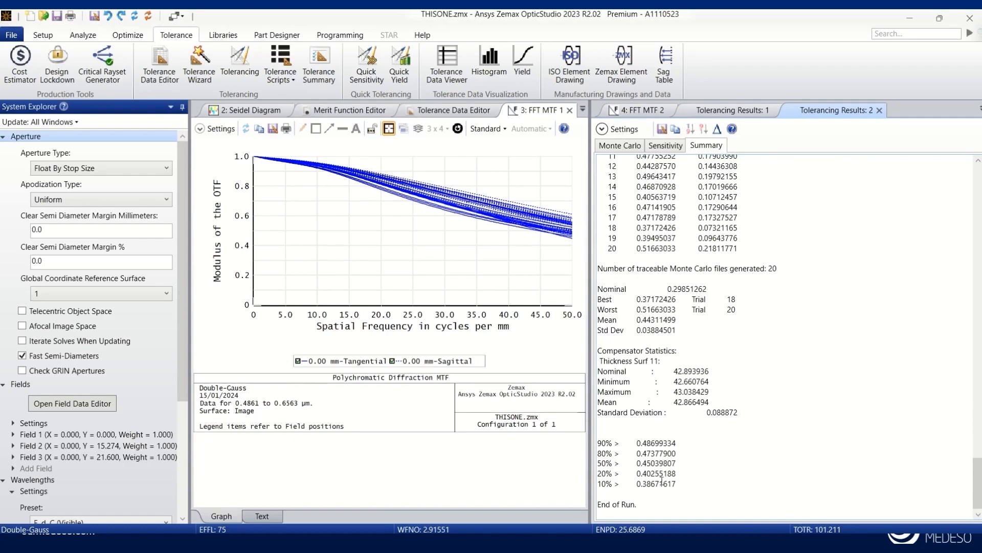
pyautogui.doubleClick(647, 456)
pyautogui.click(643, 457)
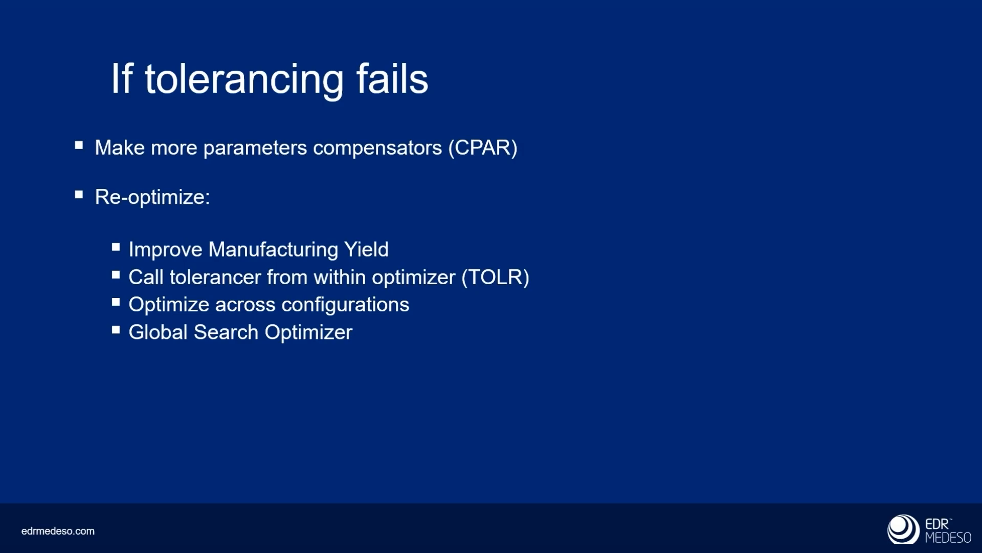
# Review the Optimization Wizard options in the Merit Function Editor, then open the Multi-Configuration Editor.
pyautogui.hotkey('alt', 'Tab')
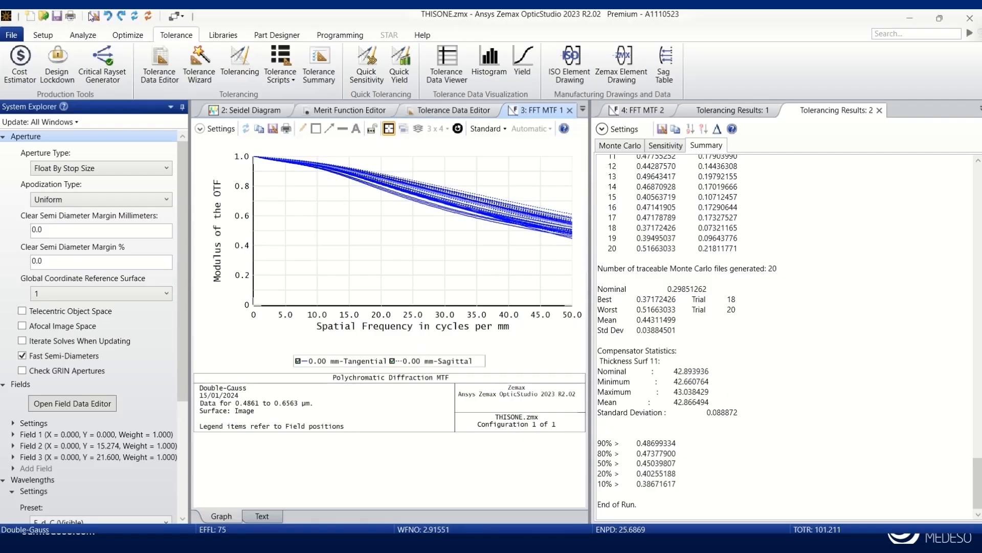
pyautogui.click(128, 34)
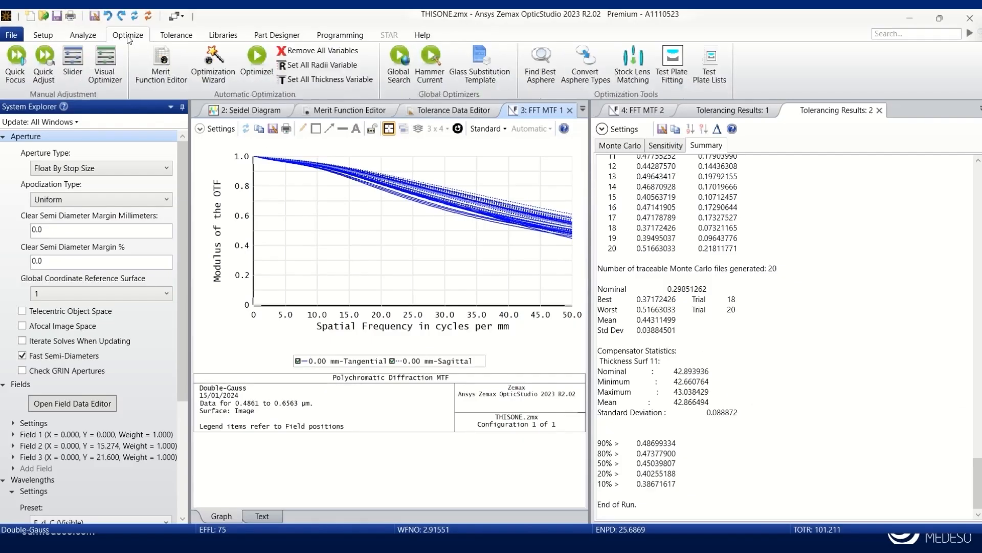
pyautogui.click(201, 66)
pyautogui.click(226, 174)
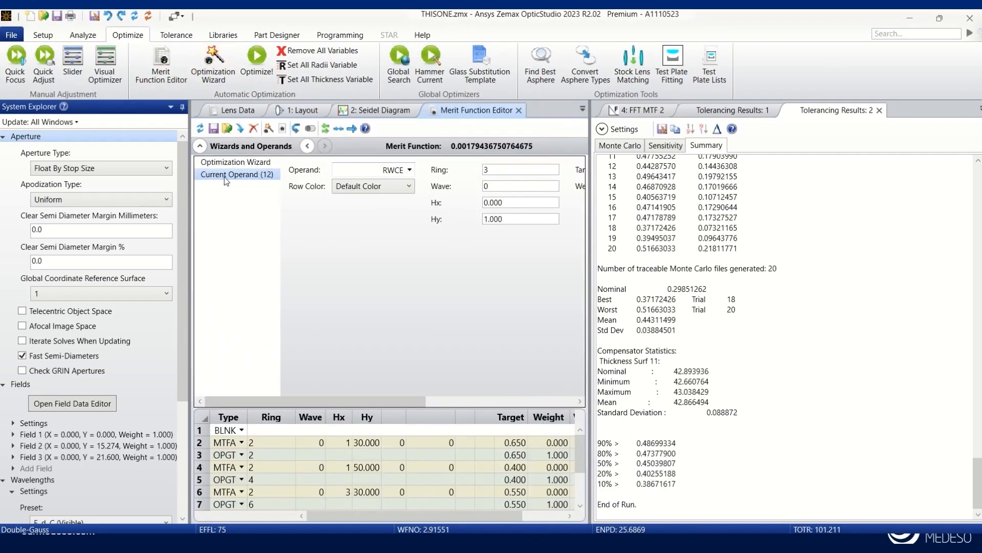
pyautogui.click(228, 162)
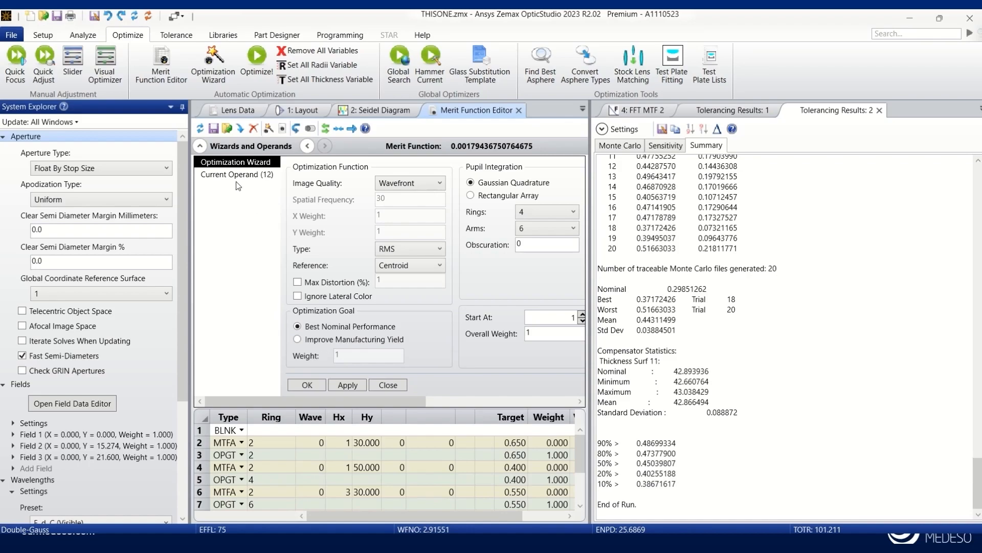
pyautogui.click(200, 146)
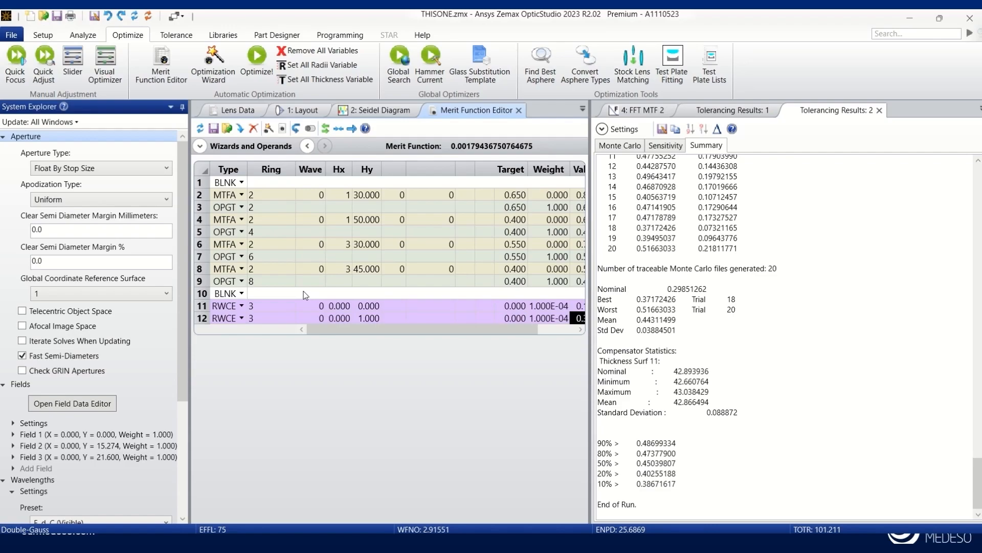
pyautogui.click(200, 146)
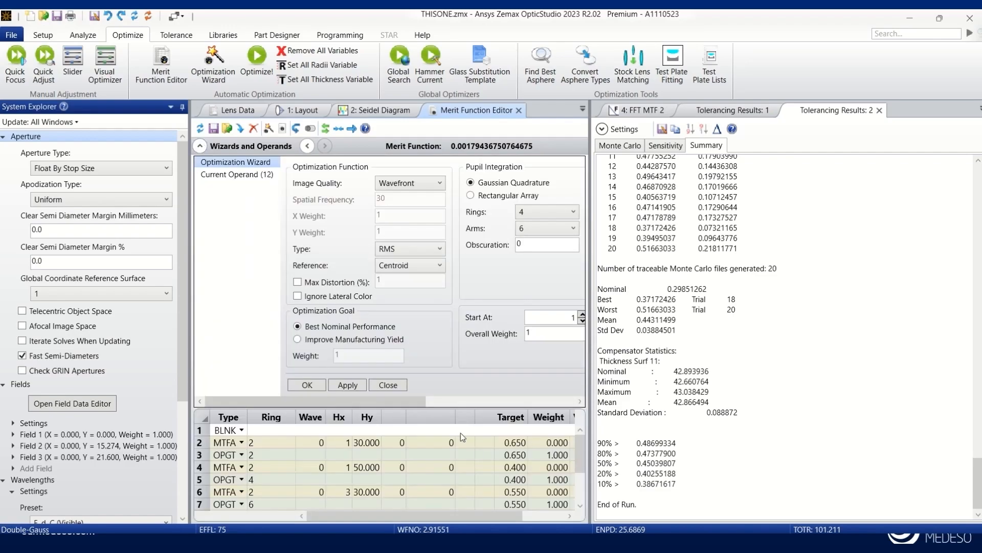
pyautogui.click(435, 401)
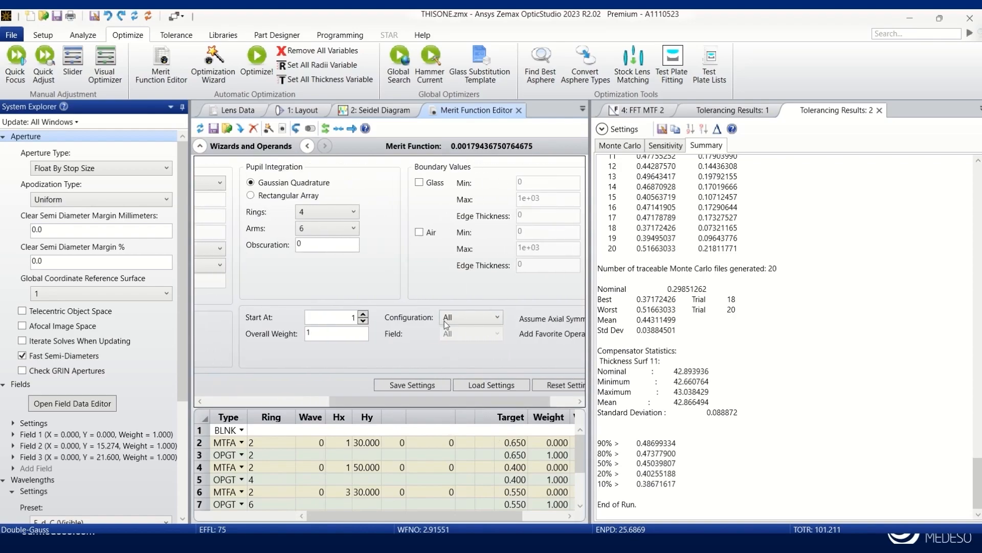
pyautogui.click(43, 36)
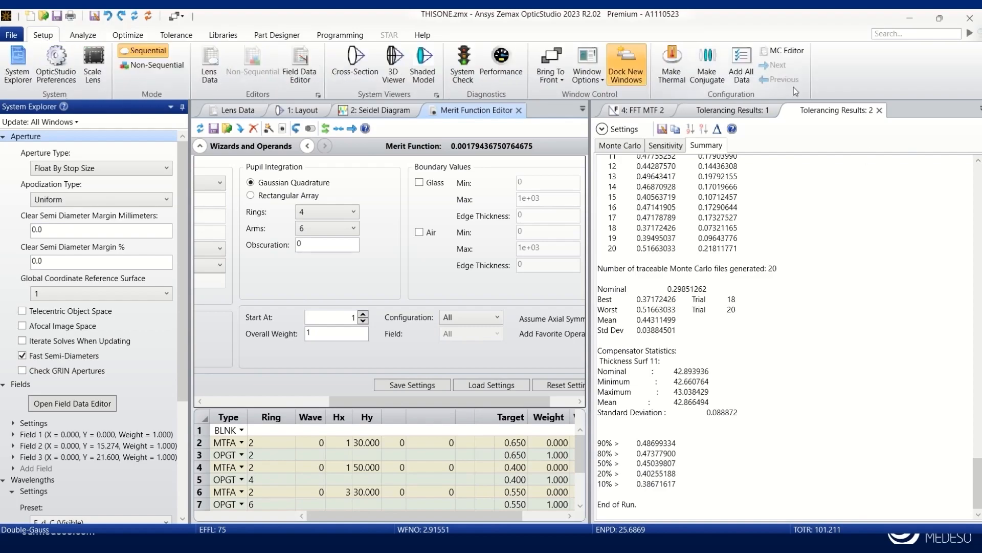
pyautogui.click(782, 51)
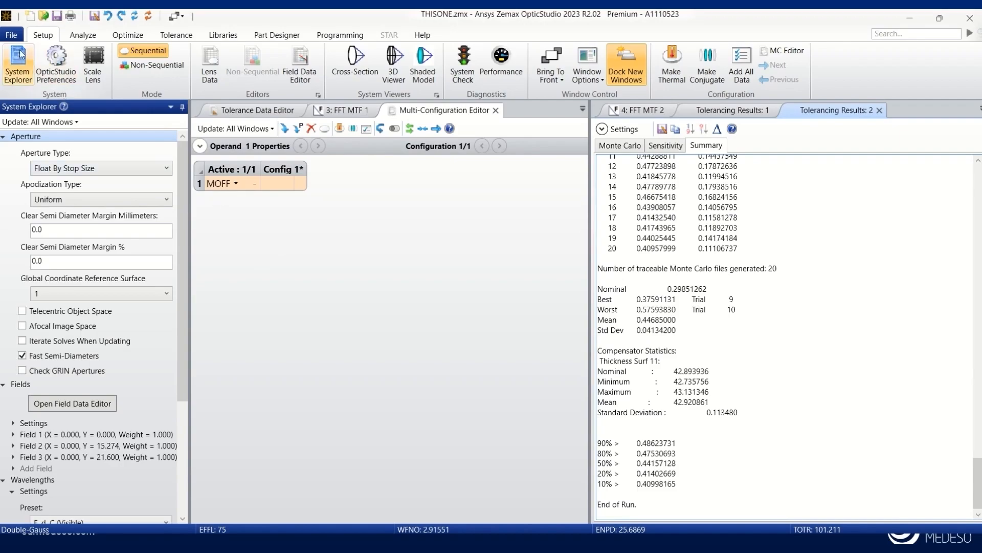
# Open an ISO Element Drawing, close both tolerancing results windows, and dock the drawing in the main editor area.
pyautogui.click(181, 37)
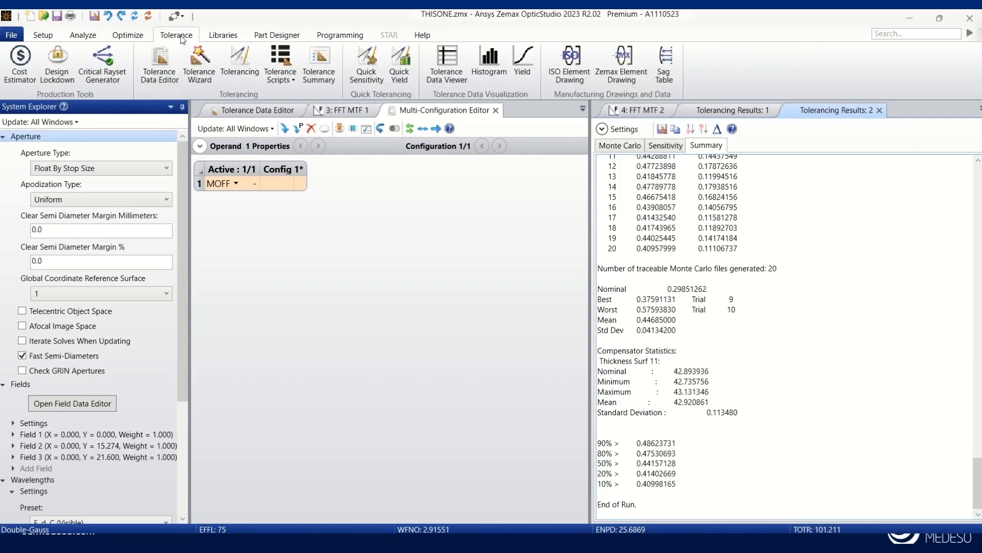
pyautogui.click(583, 76)
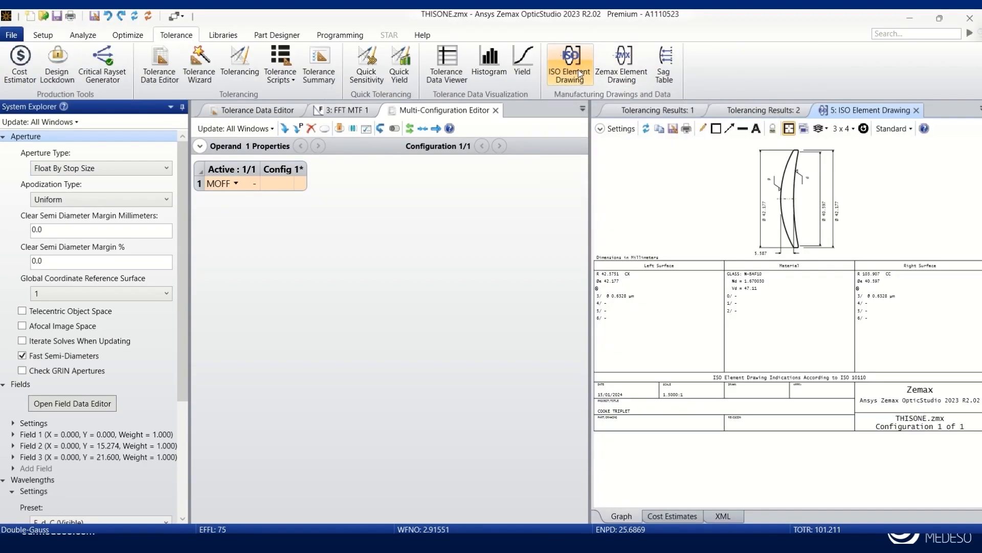
pyautogui.click(695, 111)
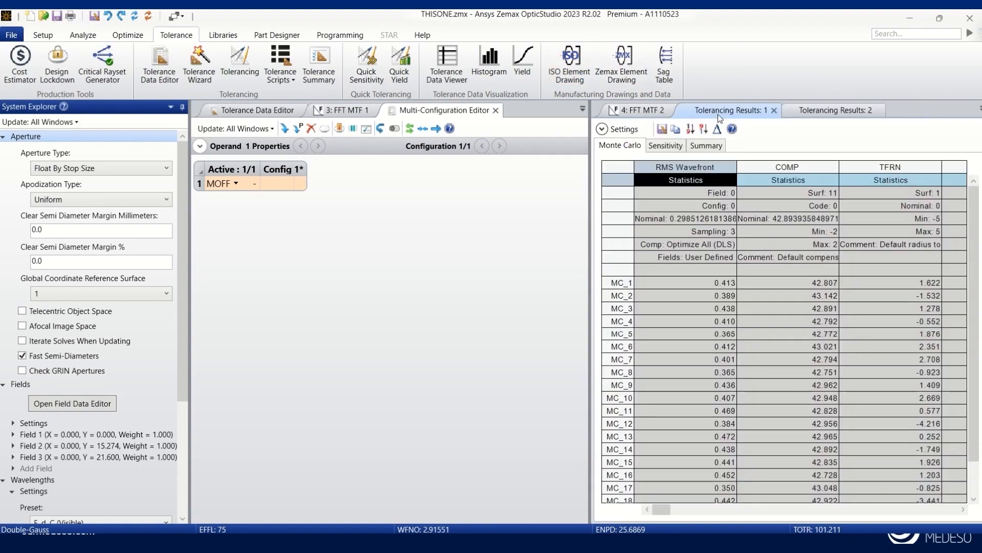
pyautogui.click(773, 111)
pyautogui.click(769, 111)
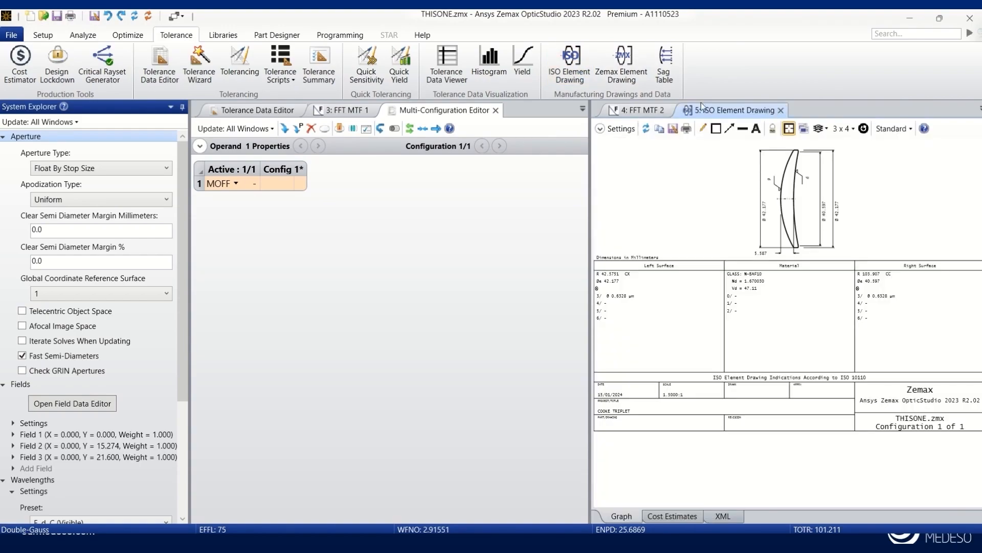
pyautogui.click(663, 111)
pyautogui.click(669, 111)
pyautogui.moveTo(675, 111)
pyautogui.mouseDown()
pyautogui.moveTo(643, 125)
pyautogui.moveTo(701, 145)
pyautogui.moveTo(823, 133)
pyautogui.moveTo(857, 113)
pyautogui.mouseUp()
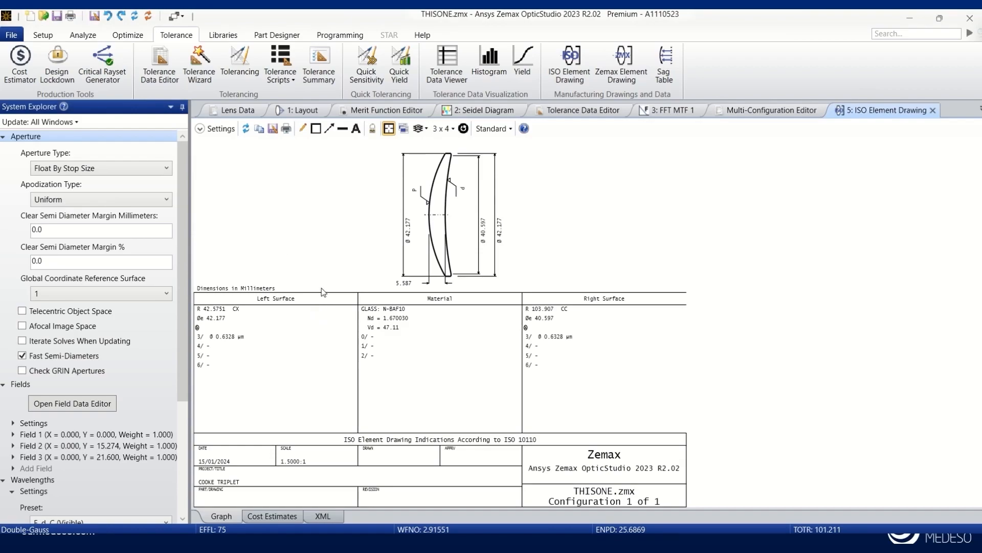
# Reset the ISO drawing's tolerance annotations from the Tolerance Data Editor and apply the settings.
pyautogui.click(201, 129)
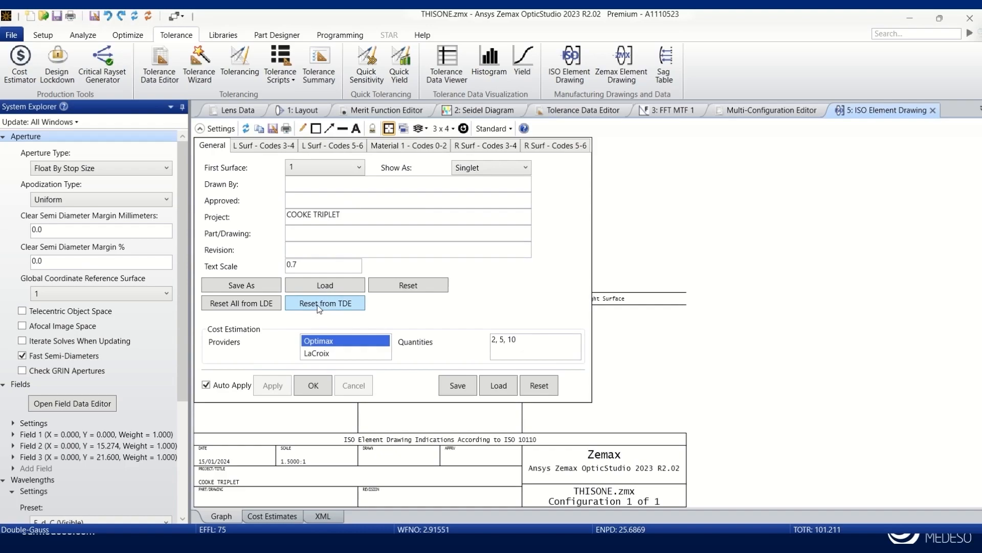
pyautogui.click(314, 384)
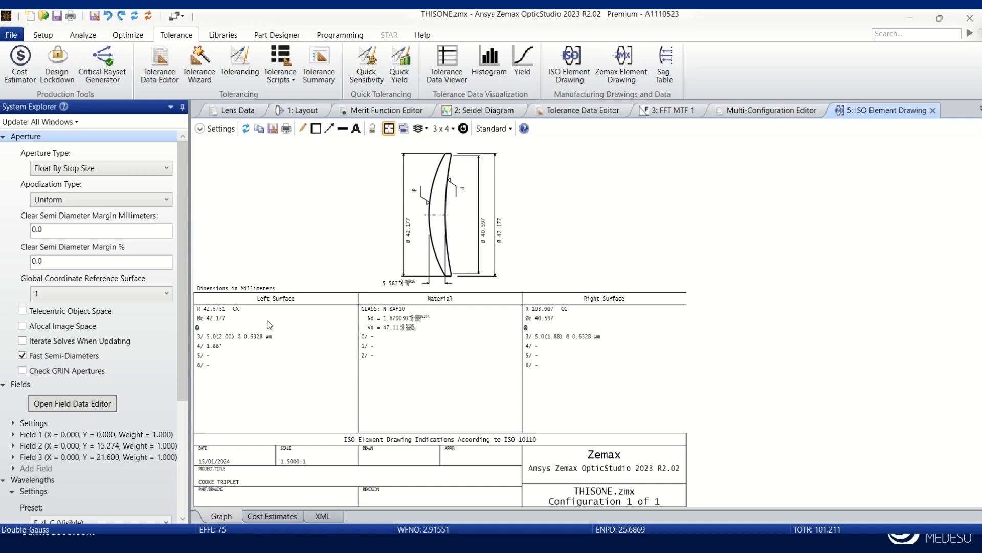
# Open the Export CAD File dialog and examine its available file type options.
pyautogui.click(12, 36)
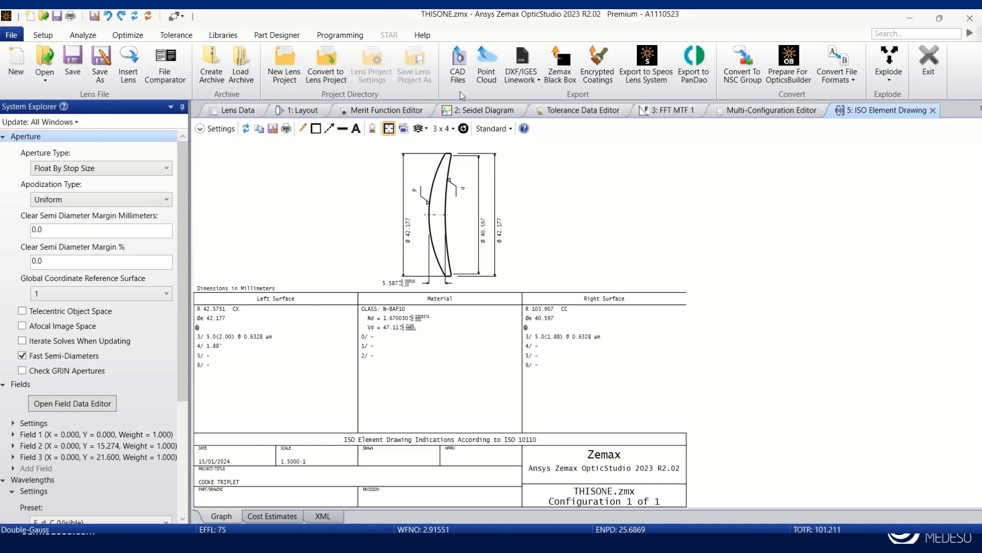
pyautogui.click(462, 74)
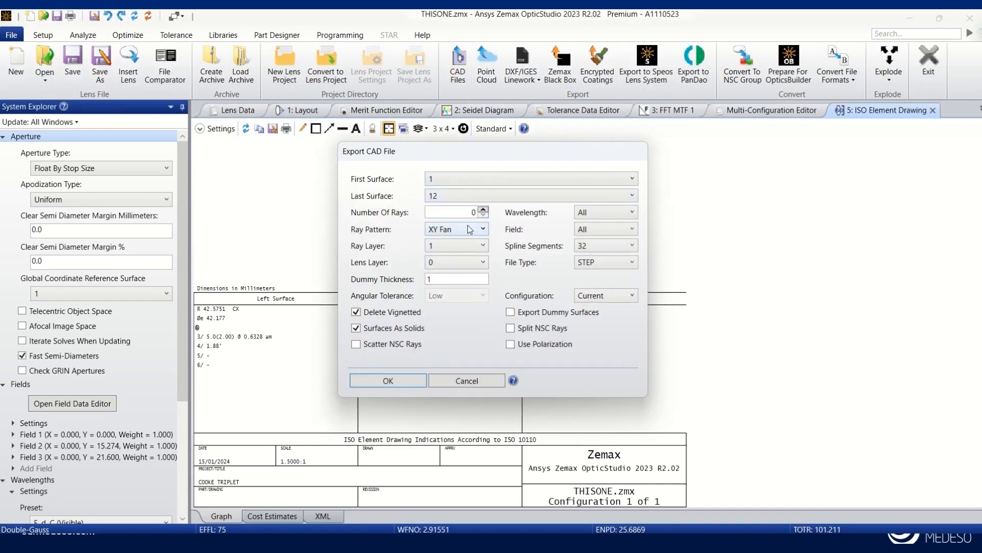
pyautogui.click(584, 264)
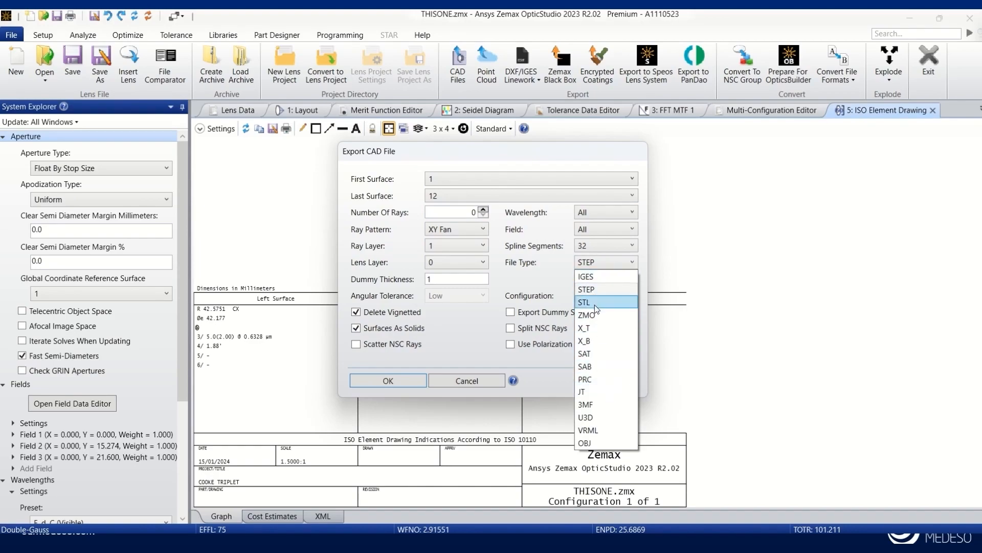
pyautogui.click(543, 285)
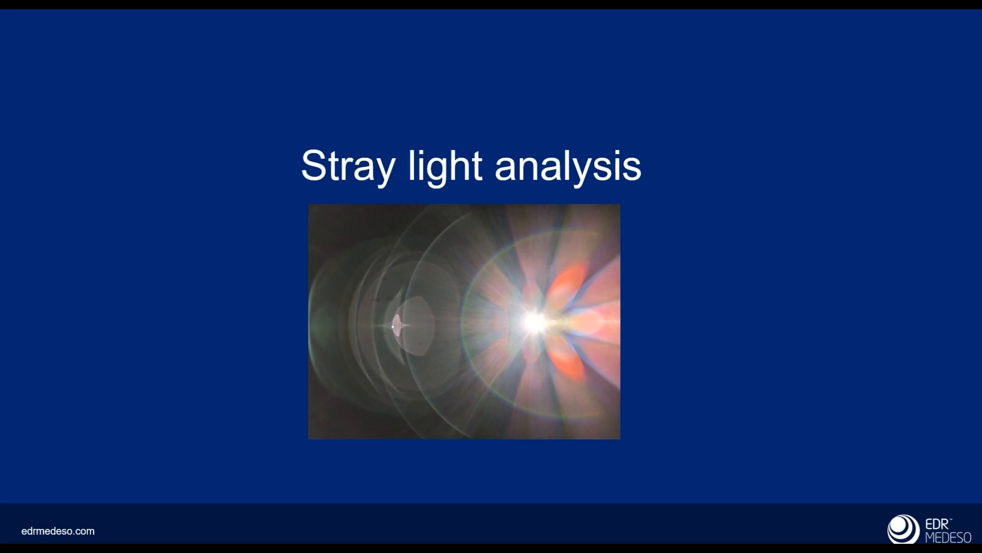
# Run Design Lockdown on the Double-Gauss lens, saving the result as a new system file.
pyautogui.hotkey('alt', 'Tab')
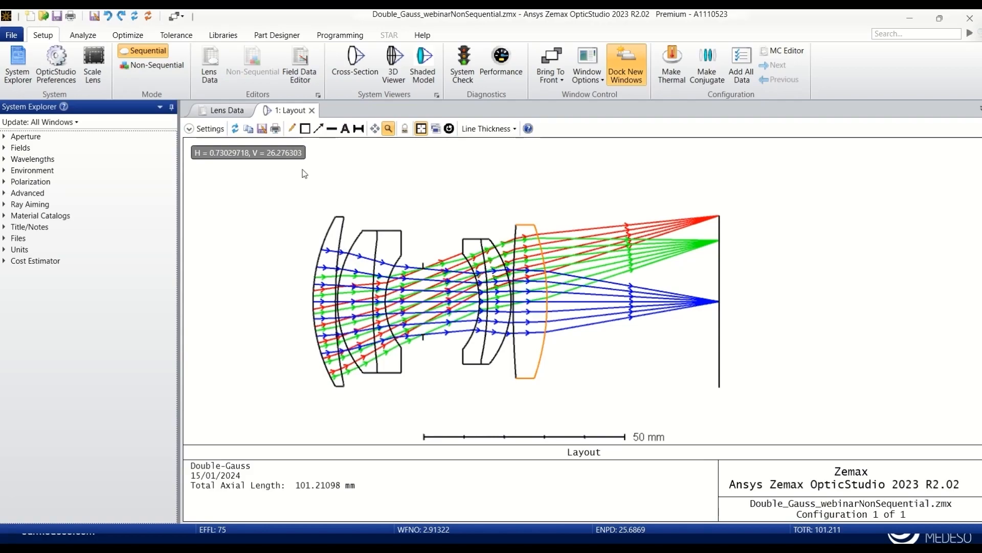
pyautogui.click(176, 35)
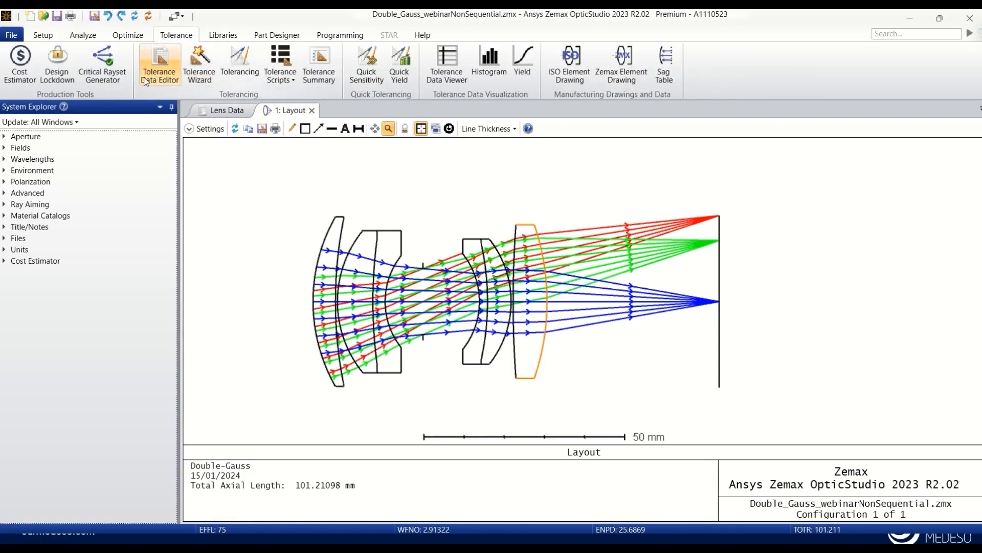
pyautogui.click(62, 72)
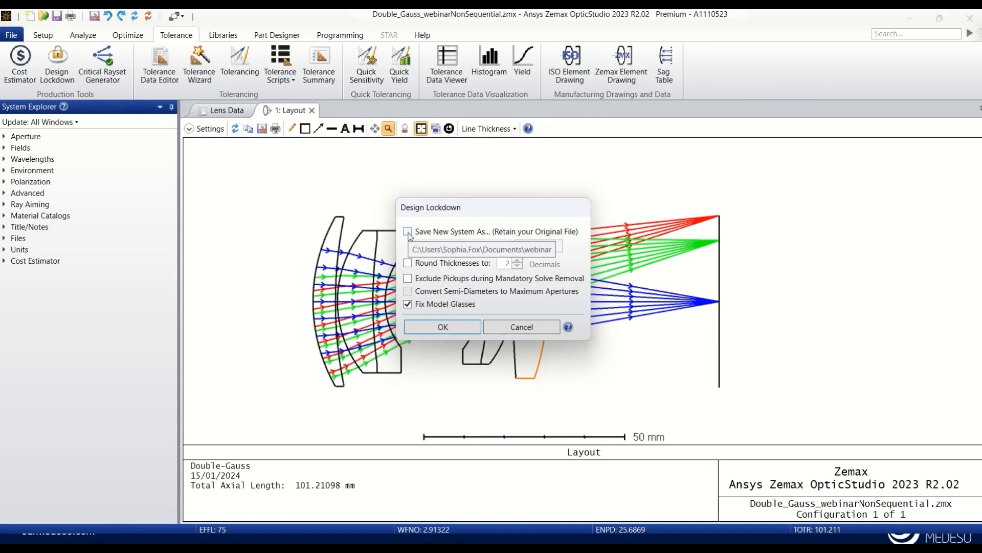
pyautogui.click(408, 232)
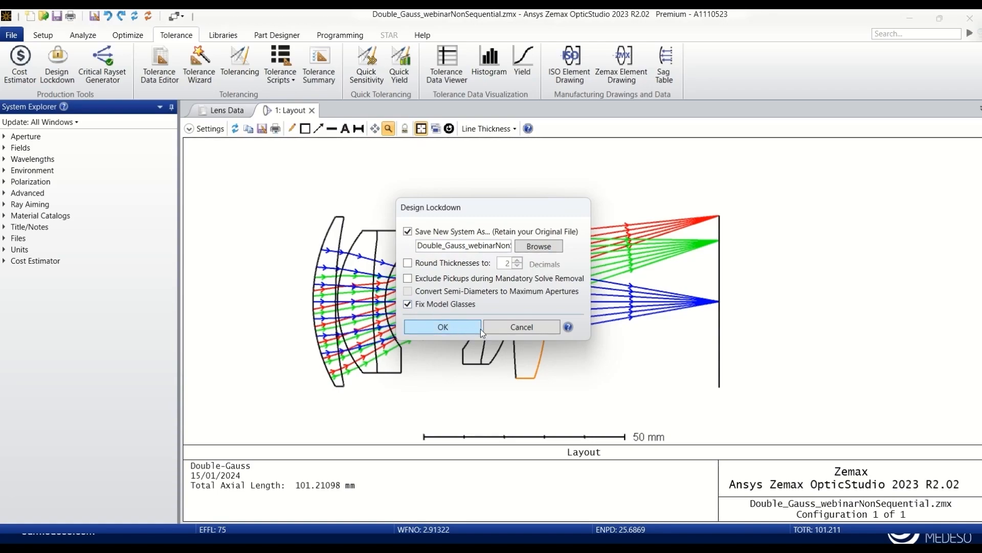
pyautogui.click(444, 328)
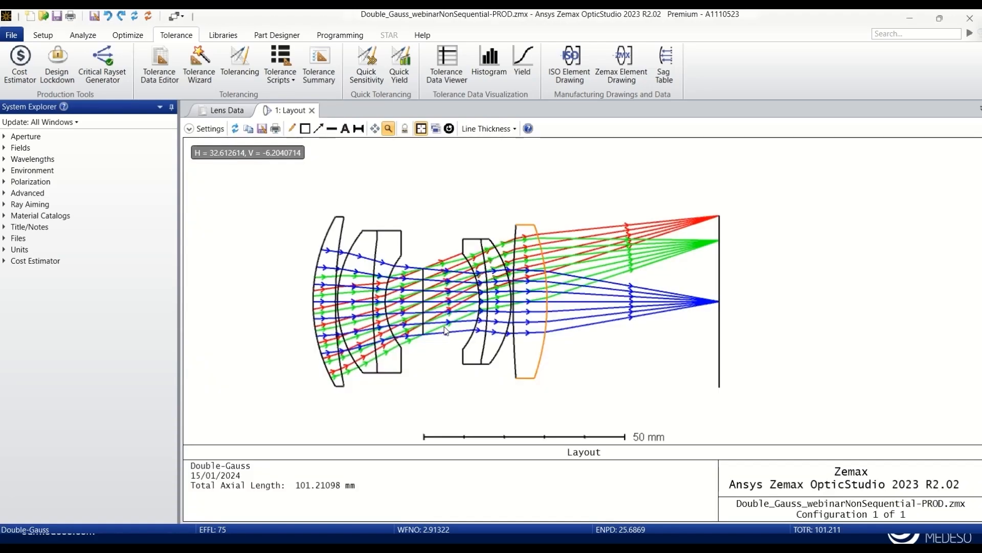
# Generate a critical rayset with chief and marginal rays for all fields and all wavelengths.
pyautogui.click(102, 64)
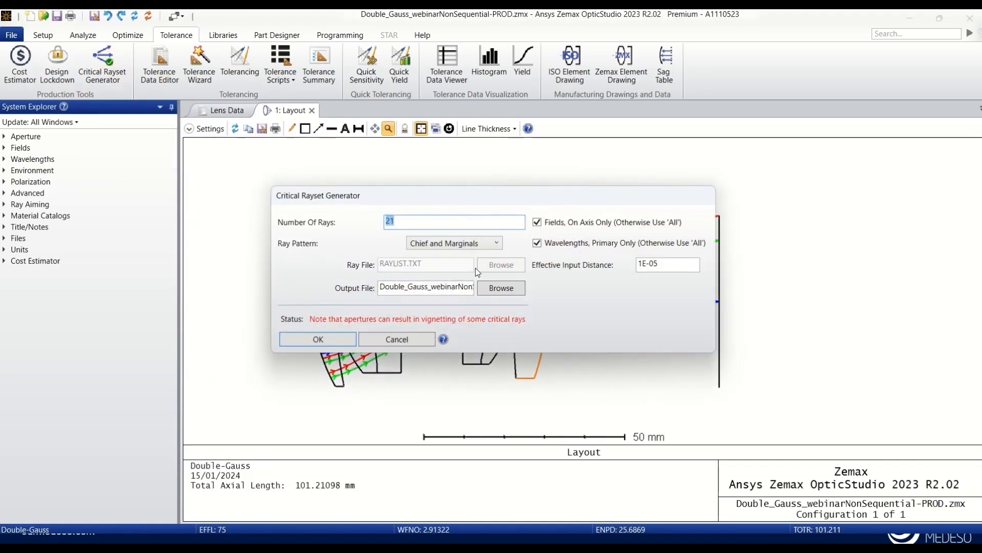
pyautogui.click(537, 222)
pyautogui.click(536, 243)
pyautogui.click(318, 342)
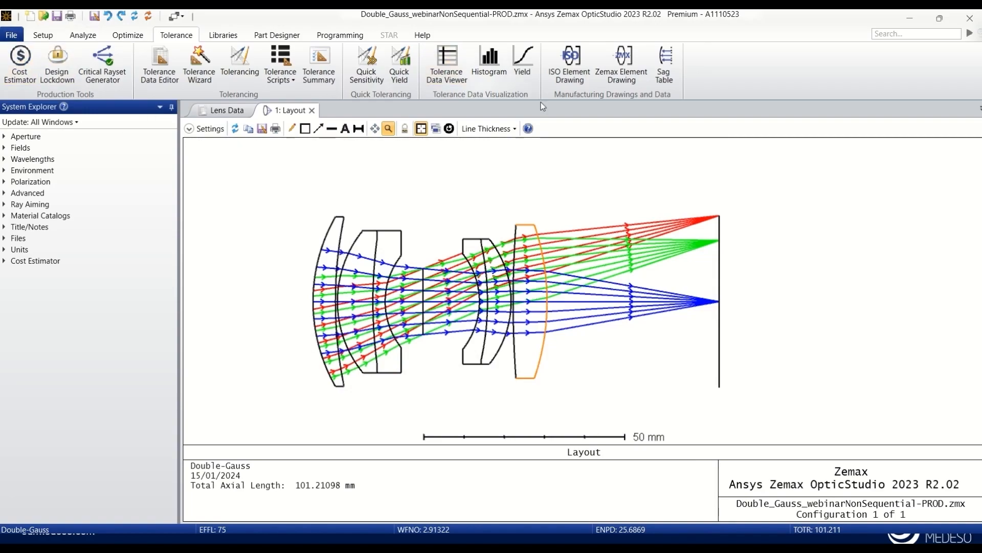
# Convert the lens to a non-sequential NSC group with default options, saving it as a new file.
pyautogui.click(42, 35)
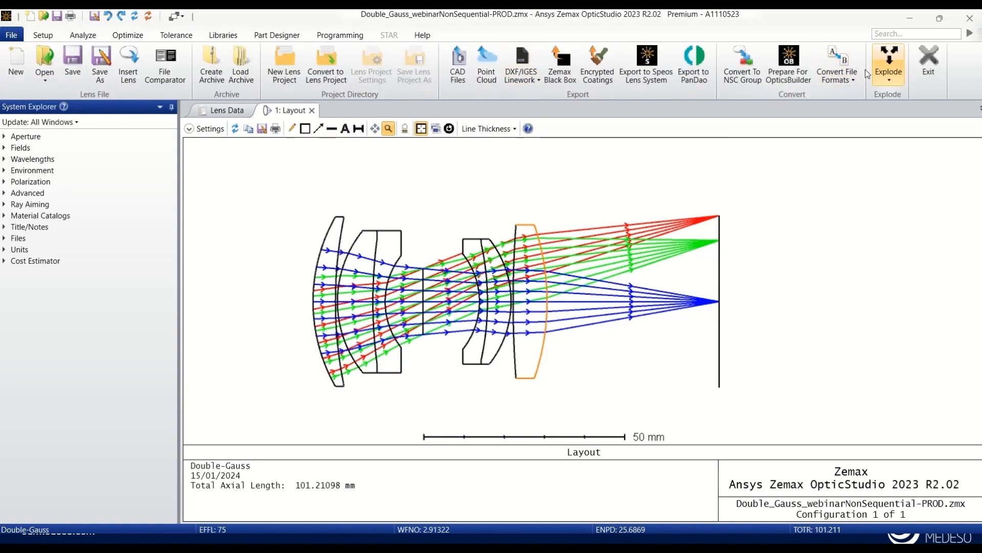
pyautogui.click(737, 66)
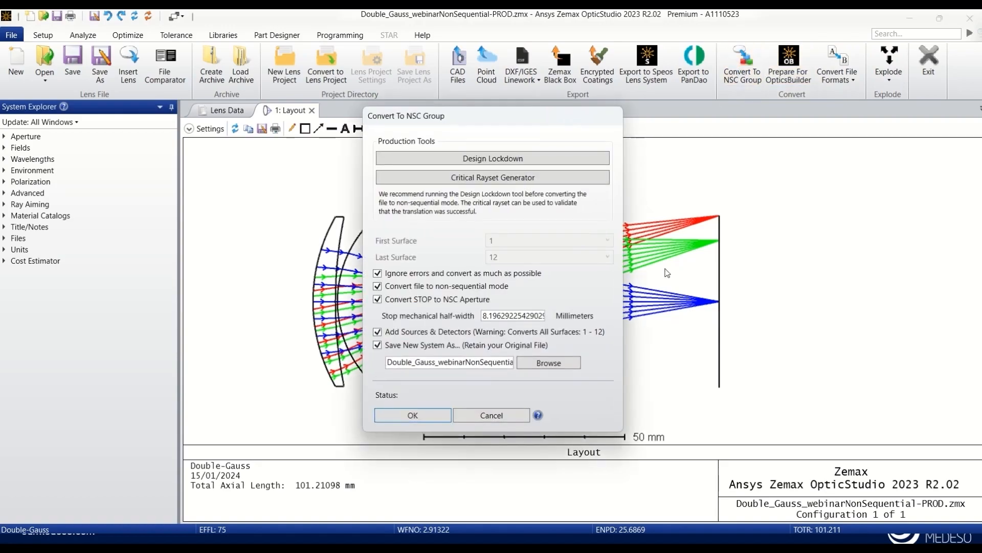
pyautogui.click(426, 412)
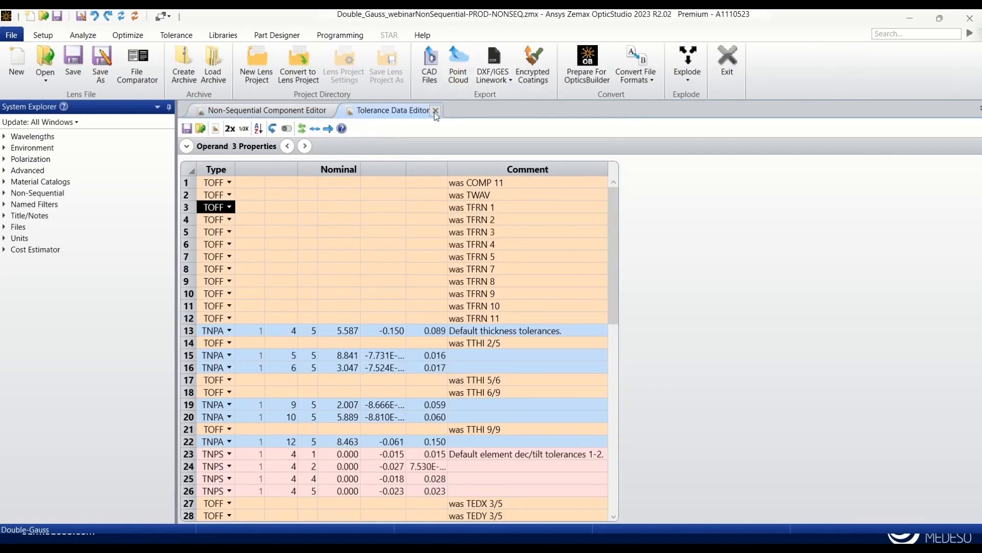
pyautogui.click(436, 111)
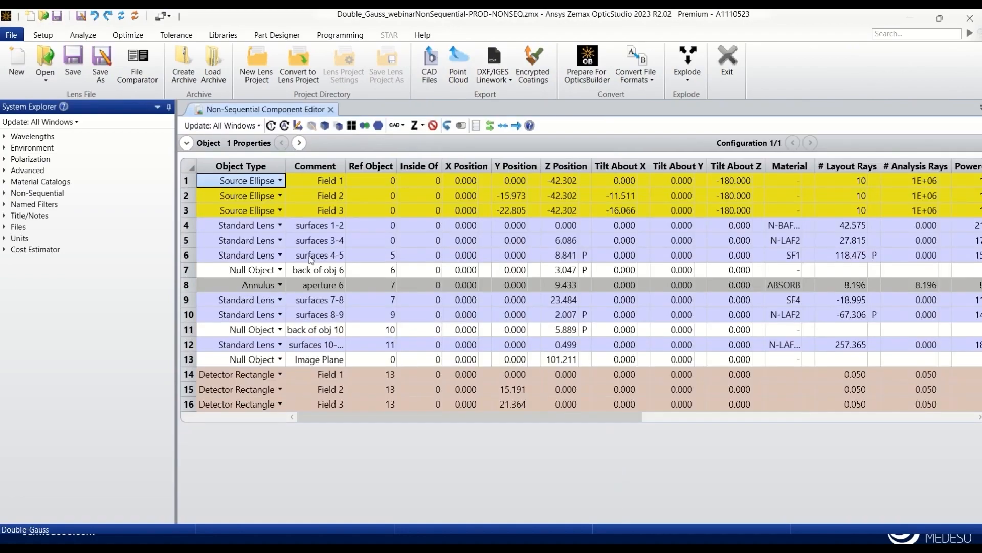
# Insert a new Detector Color object after the last detector rectangle in the non-sequential editor.
pyautogui.click(43, 35)
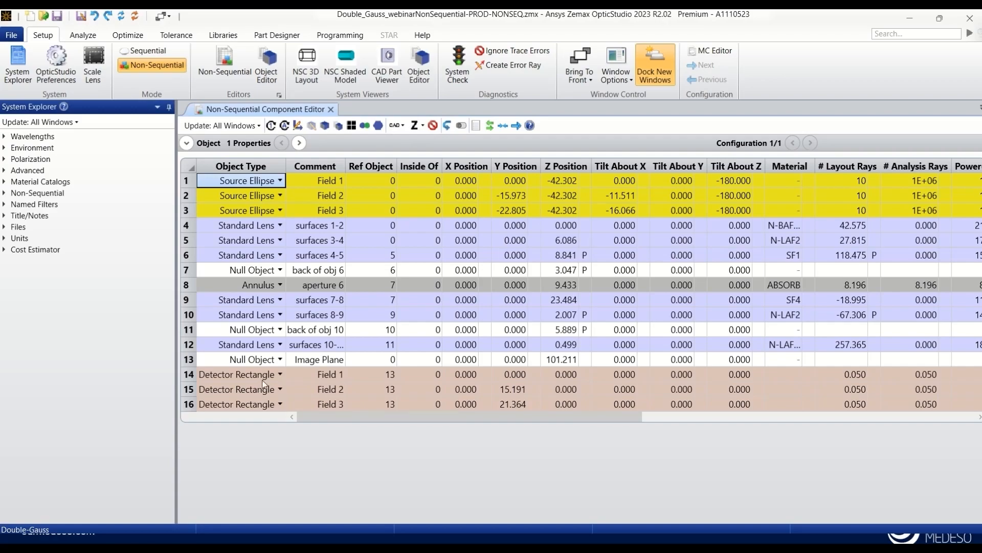
pyautogui.click(235, 404)
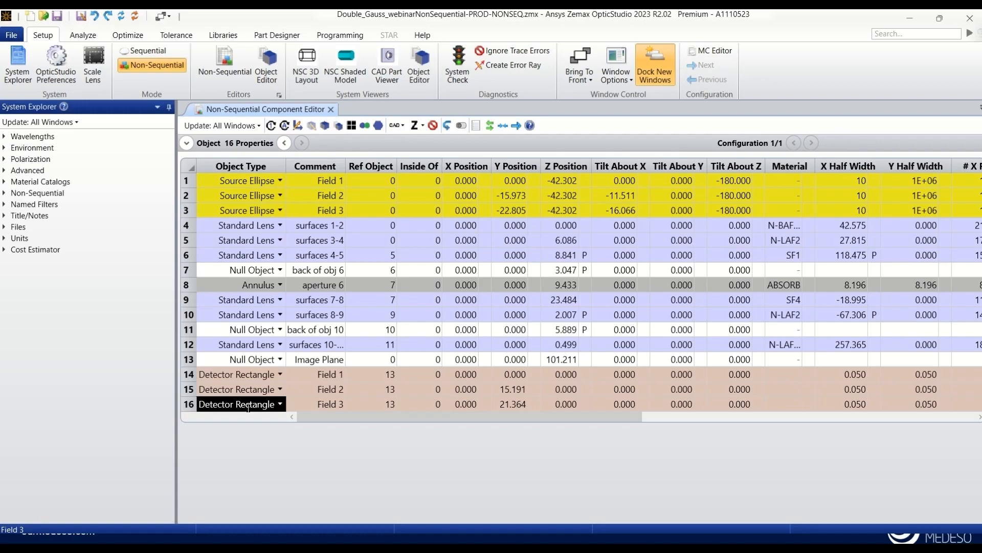
pyautogui.press('ctrl+Insert')
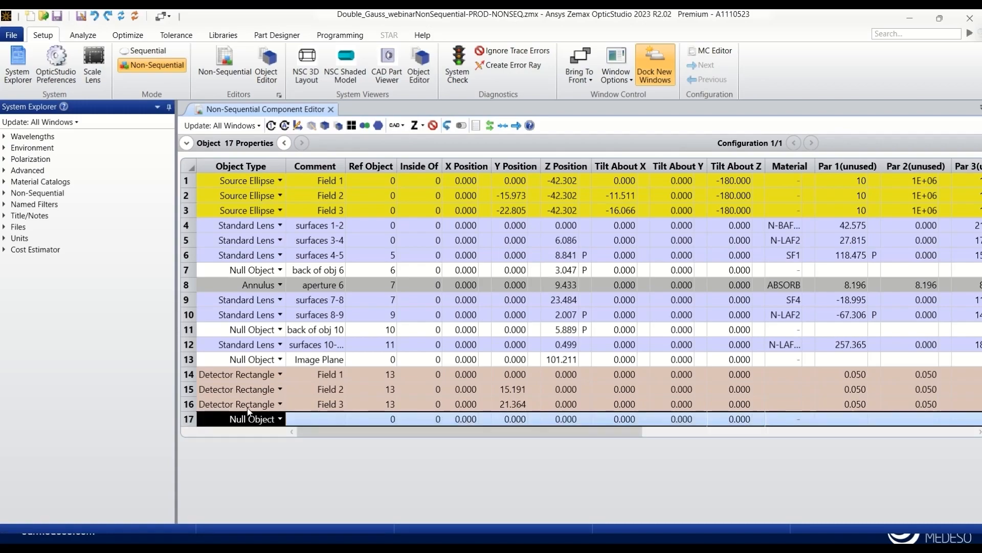
pyautogui.write('Detect')
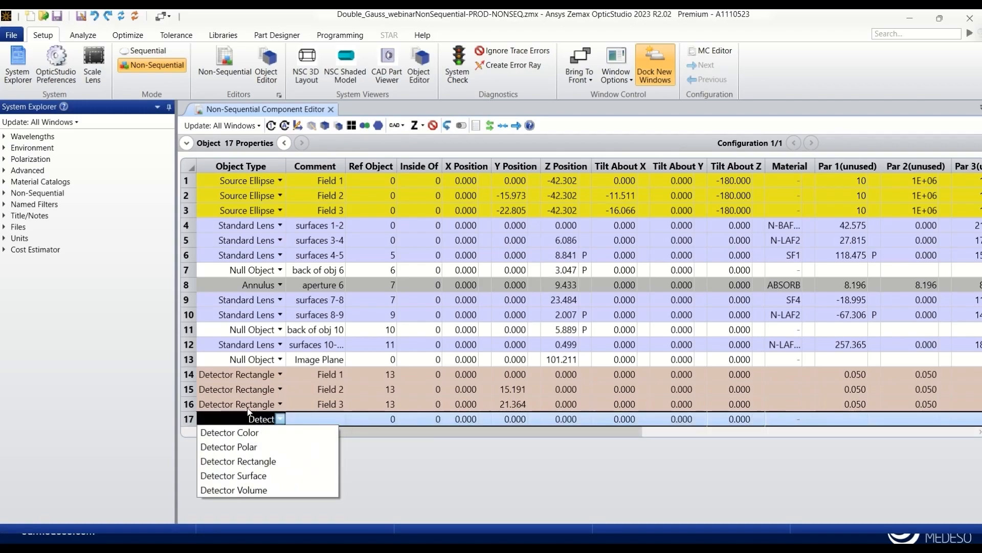
pyautogui.write('or C')
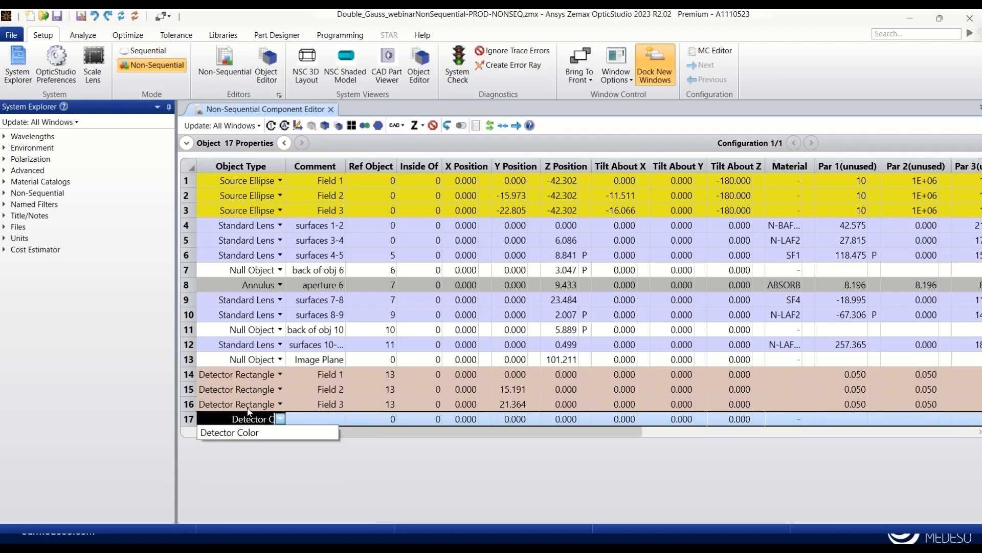
pyautogui.press('Return')
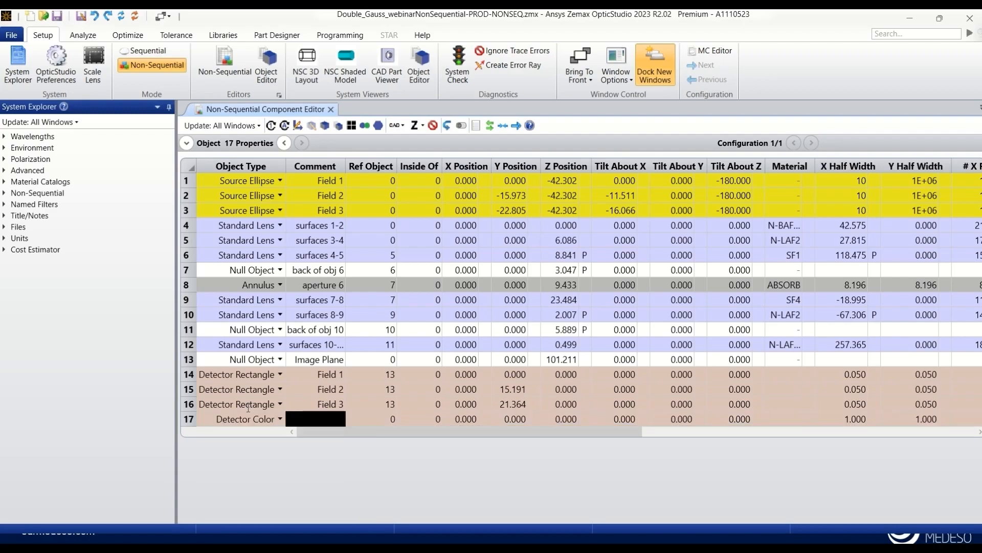
# Set the Detector Color's comment to Full field, reference object 13, and X and Y half widths to 25.
pyautogui.write('Full field')
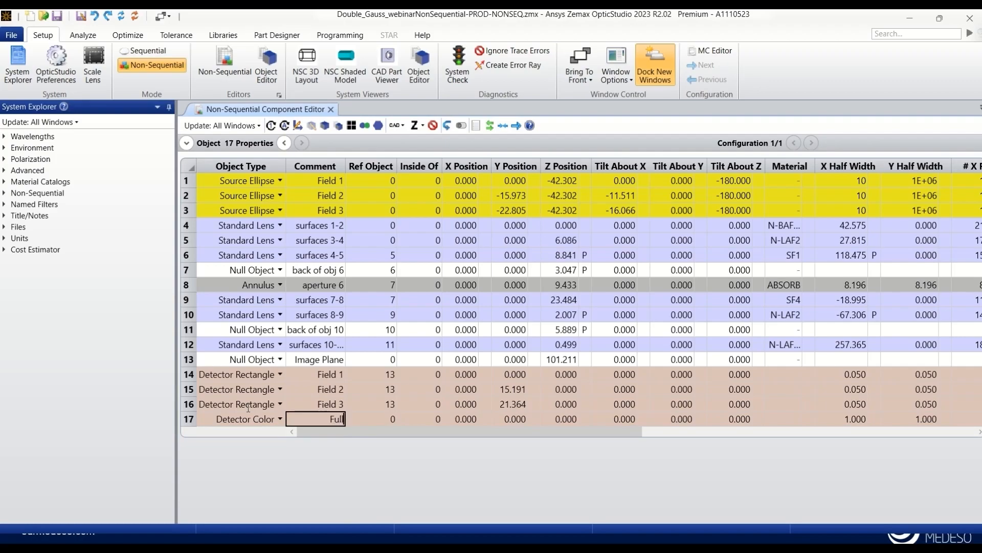
pyautogui.press('Tab')
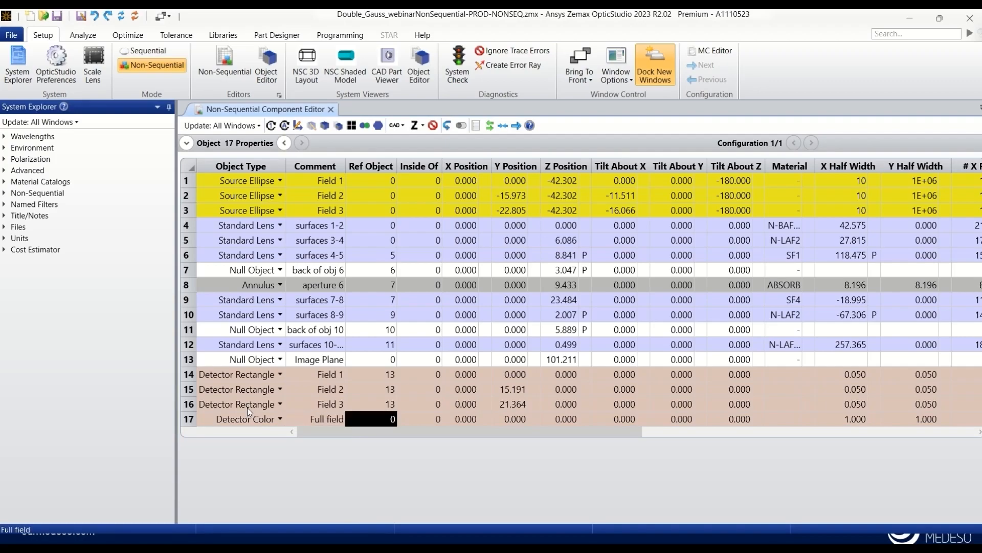
pyautogui.write('13')
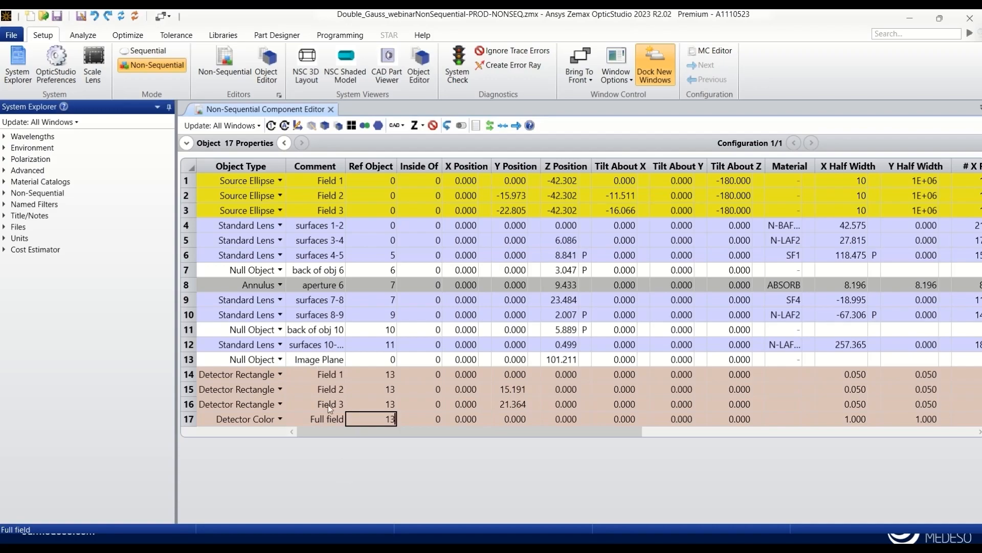
pyautogui.press('Tab')
pyautogui.press('Tab')
pyautogui.press('Tab')
pyautogui.press('Tab')
pyautogui.press('Tab')
pyautogui.press('Tab')
pyautogui.press('Tab')
pyautogui.press('Tab')
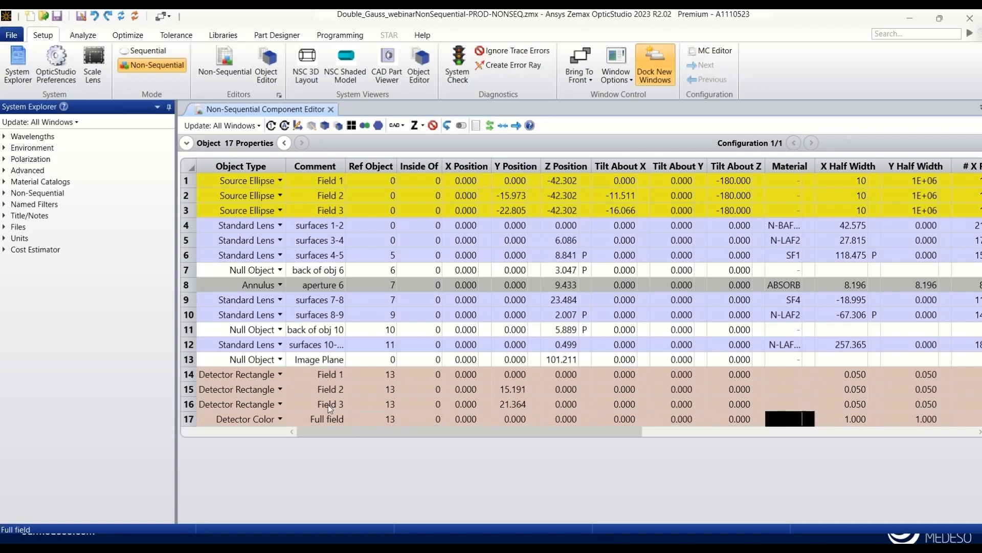
pyautogui.press('Tab')
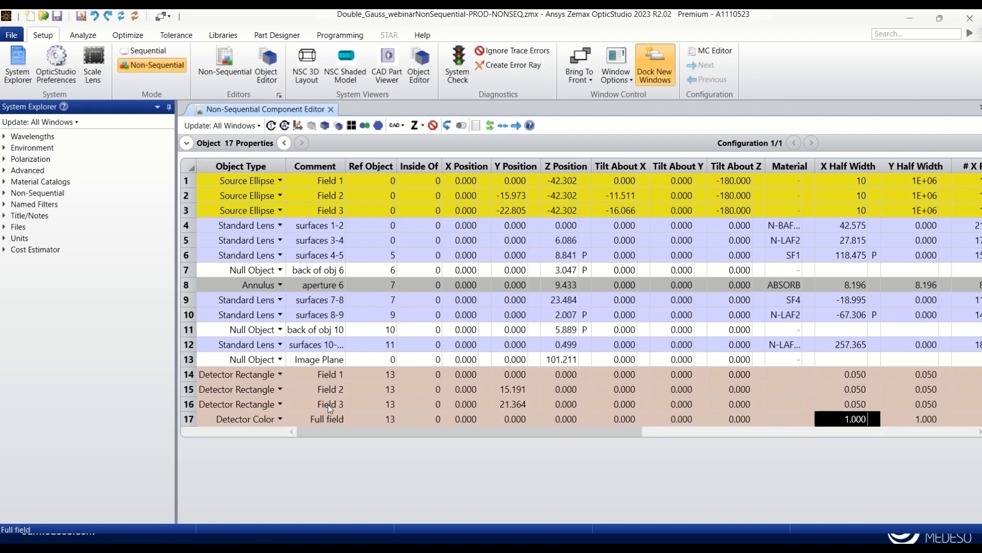
pyautogui.write('25')
pyautogui.press('Tab')
pyautogui.write('25')
pyautogui.press('Tab')
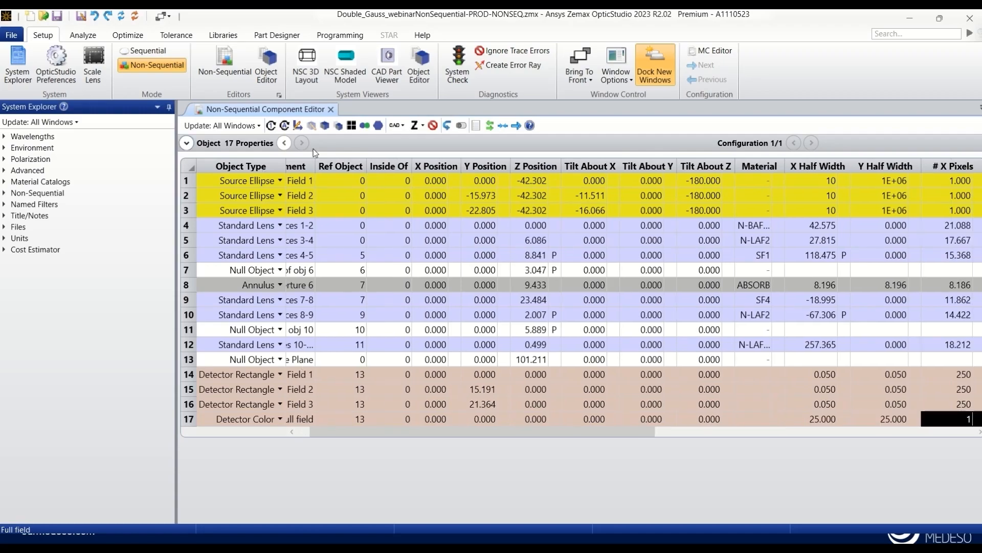
# Open the NSC 3D Layout and NSC Shaded Model, enabling Split NSC Rays in the shaded model settings.
pyautogui.click(314, 78)
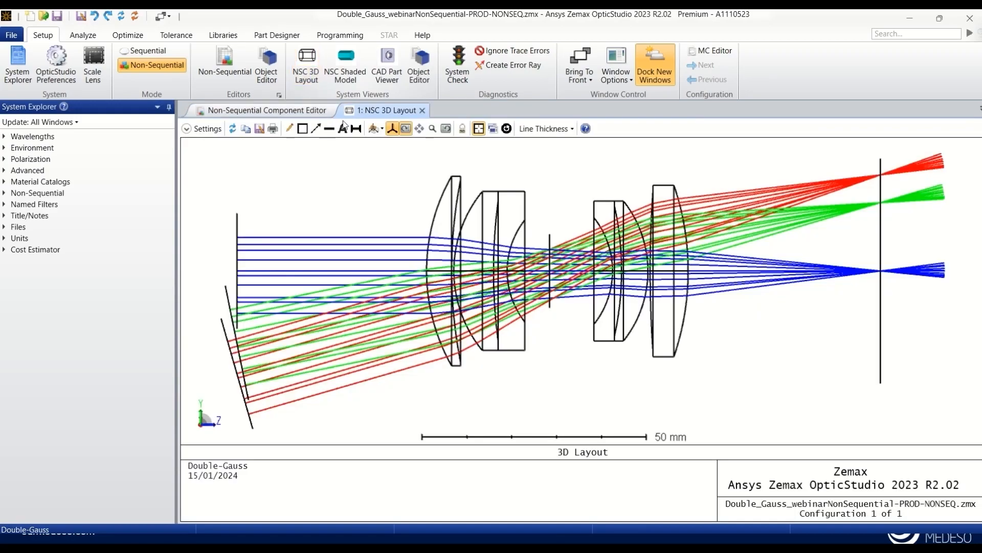
pyautogui.click(355, 69)
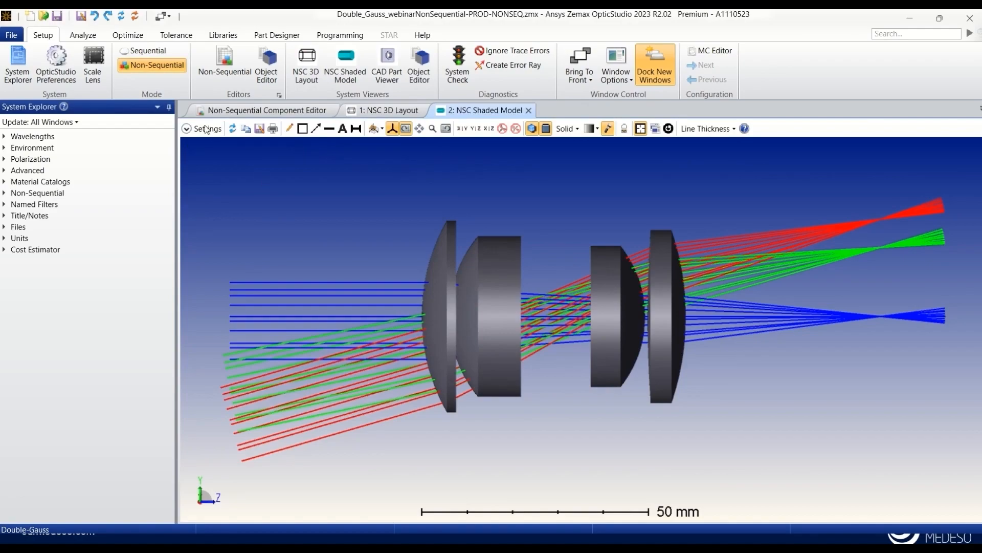
pyautogui.click(187, 129)
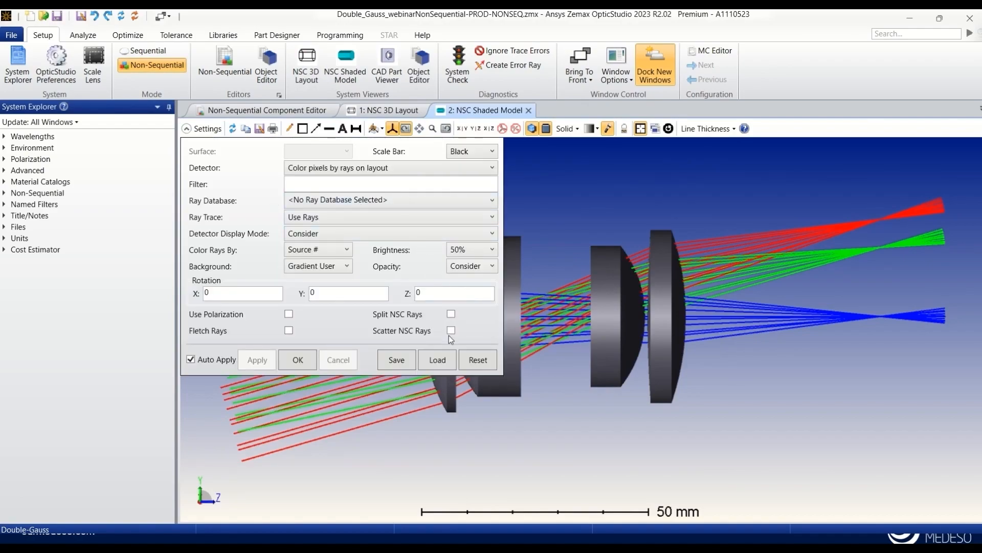
pyautogui.click(452, 314)
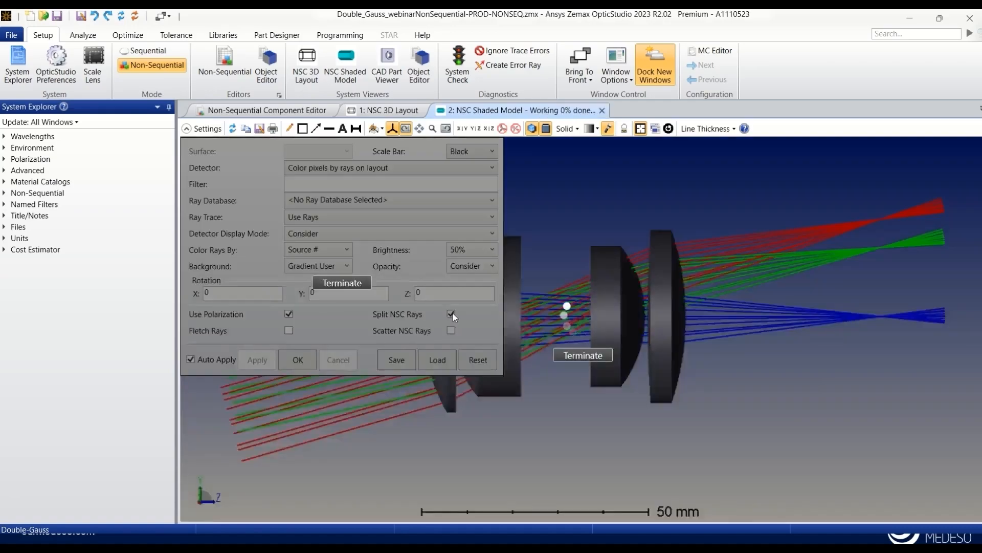
pyautogui.click(303, 363)
pyautogui.moveTo(457, 331)
pyautogui.mouseDown()
pyautogui.moveTo(561, 349)
pyautogui.moveTo(505, 346)
pyautogui.moveTo(514, 336)
pyautogui.moveTo(499, 331)
pyautogui.moveTo(517, 337)
pyautogui.moveTo(486, 325)
pyautogui.moveTo(508, 336)
pyautogui.moveTo(388, 348)
pyautogui.moveTo(588, 328)
pyautogui.moveTo(449, 338)
pyautogui.mouseUp()
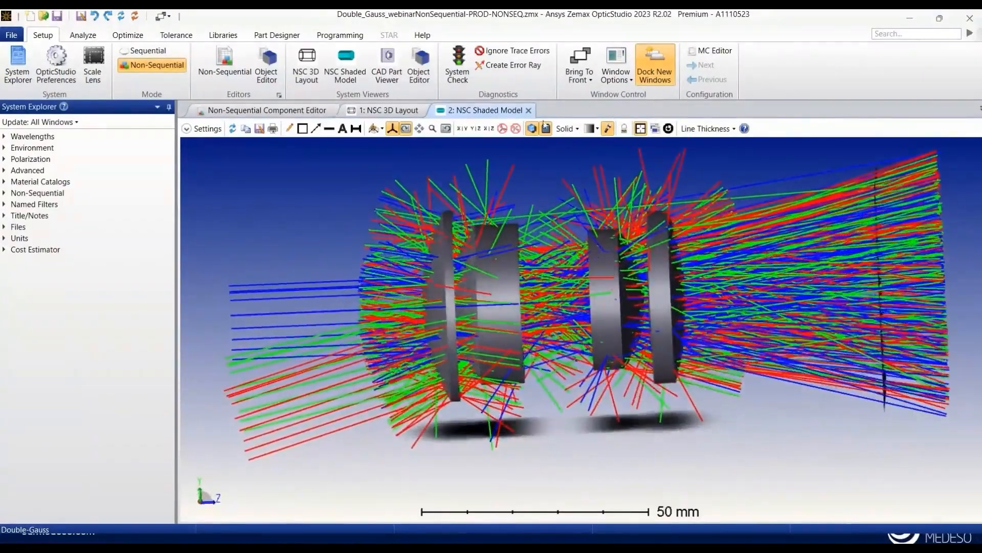
# Close the shaded model and set the Field 1 source's number of analysis rays to 1E+04.
pyautogui.click(529, 110)
pyautogui.click(266, 110)
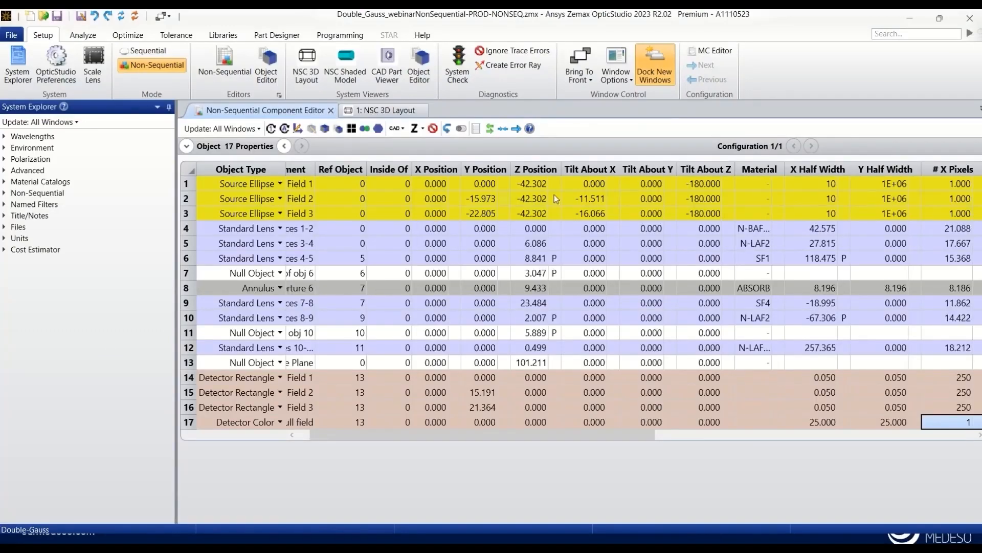
pyautogui.click(886, 186)
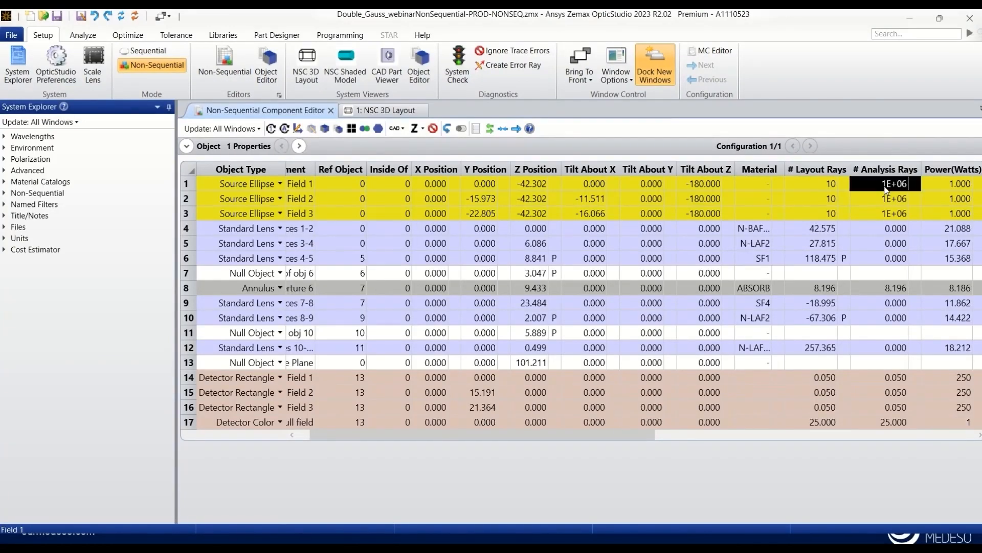
pyautogui.click(825, 184)
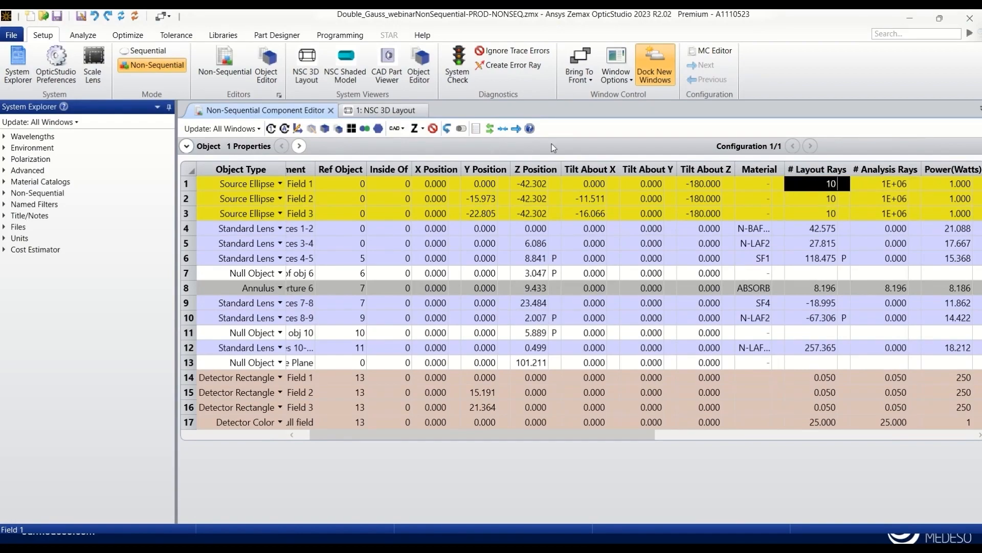
pyautogui.click(881, 185)
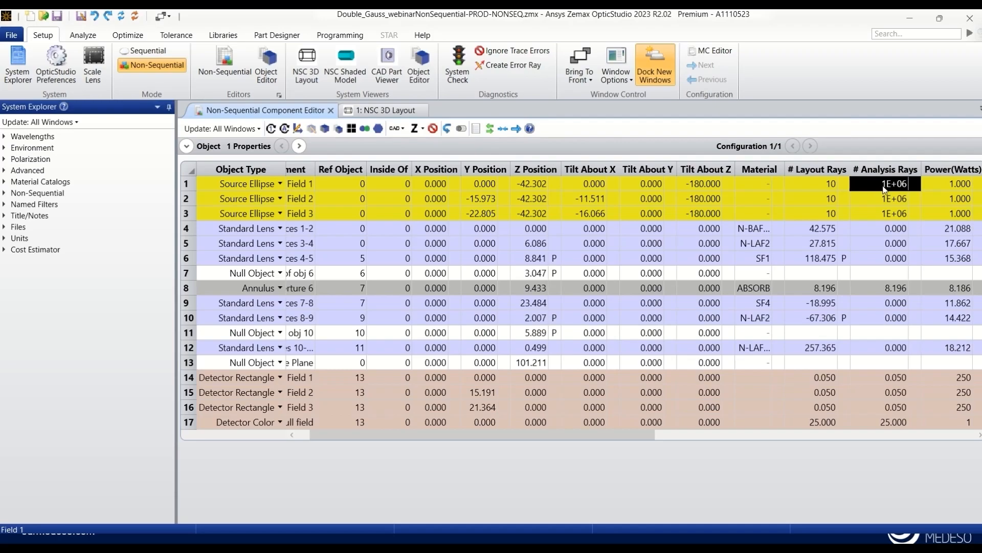
pyautogui.press('BackSpace')
pyautogui.write('4')
pyautogui.press('Tab')
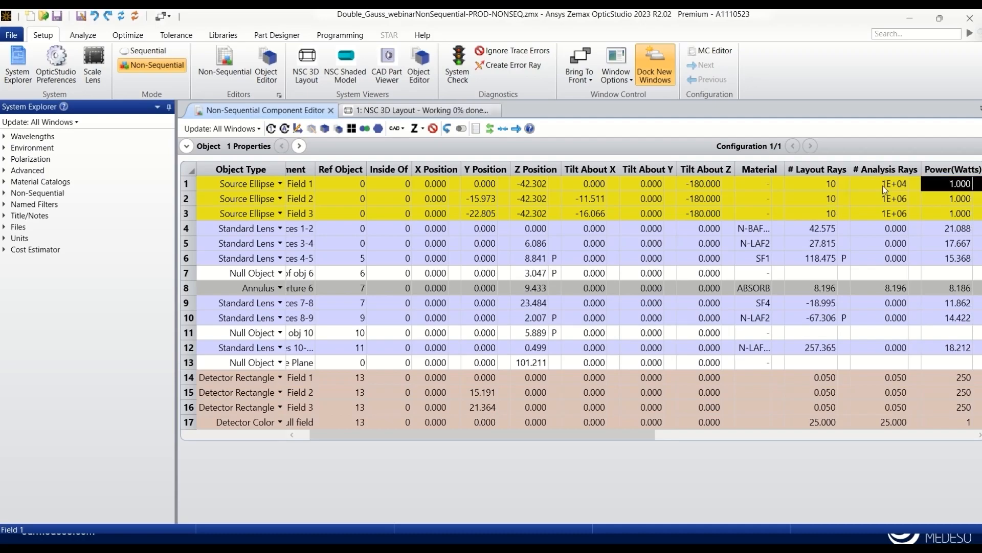
# Set the number of analysis rays for the Field 2 and Field 3 sources to 1E+04.
pyautogui.press('Down')
pyautogui.press('Left')
pyautogui.press('BackSpace')
pyautogui.write('4')
pyautogui.press('Down')
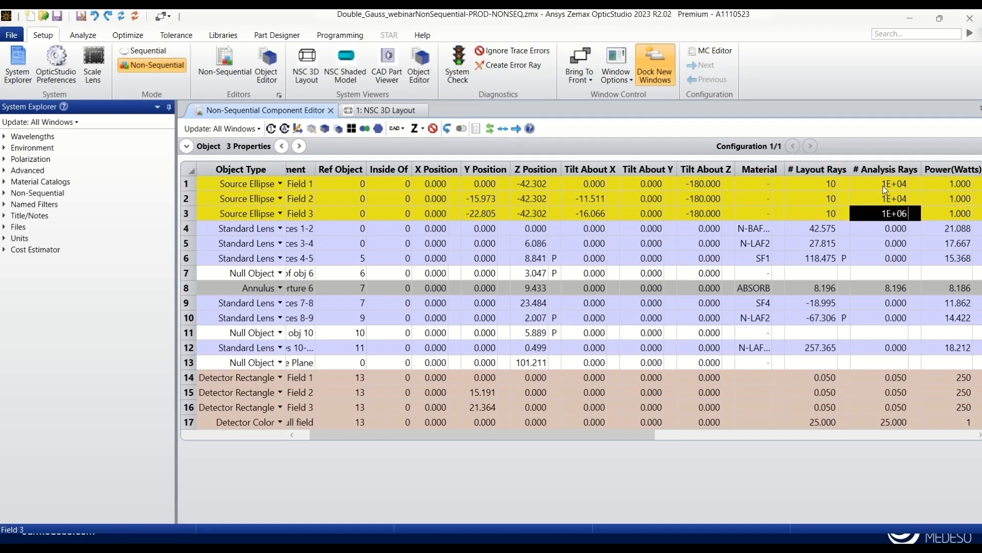
pyautogui.write('10e4')
pyautogui.press('Down')
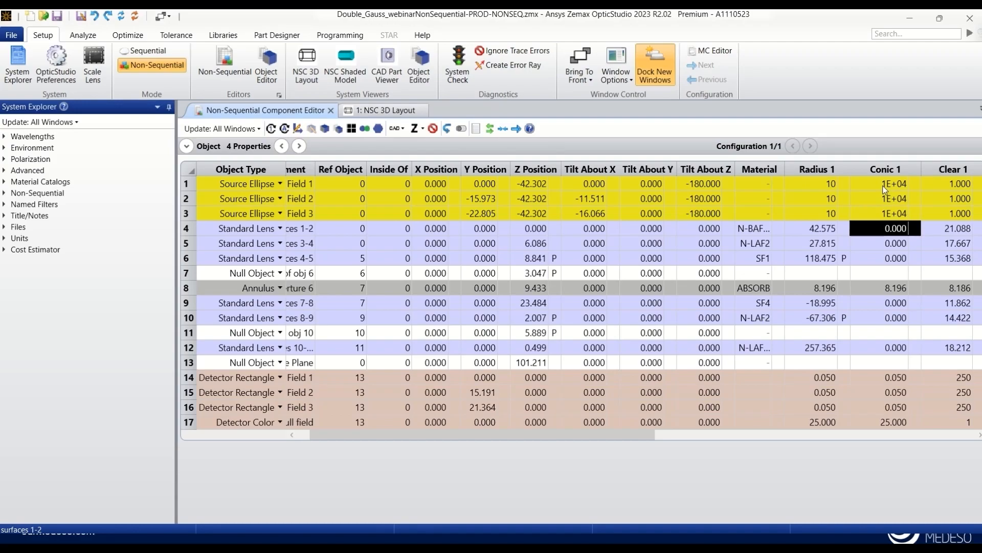
# Set the non-sequential maximum intersections per ray to 4000 and maximum segments per ray to 2000000.
pyautogui.click(4, 194)
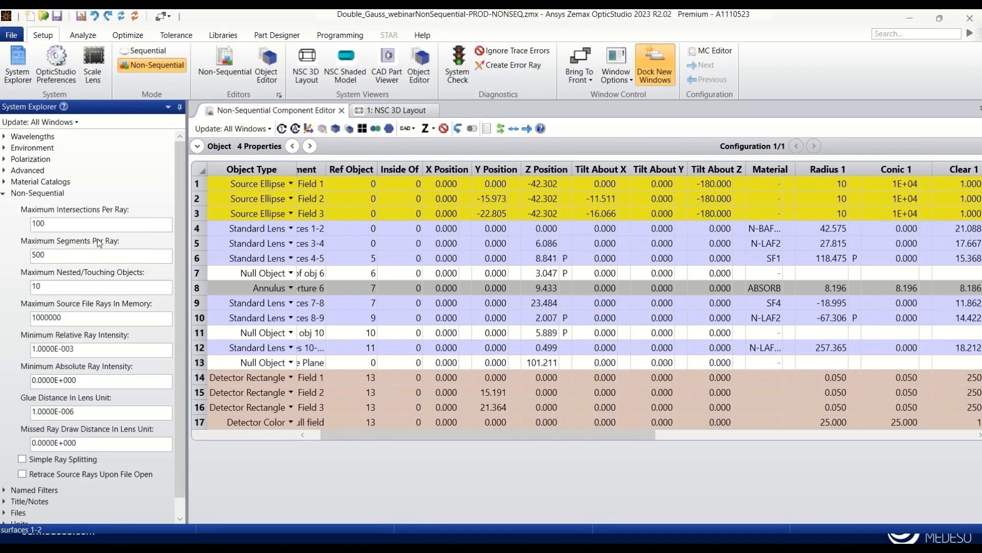
pyautogui.scroll(-1, 110, 271)
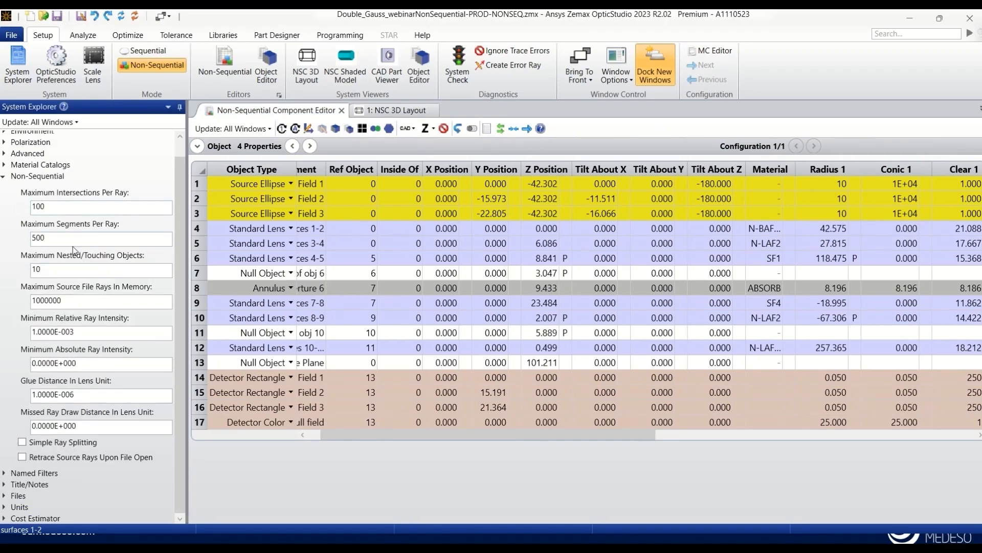
pyautogui.doubleClick(52, 204)
pyautogui.write('4')
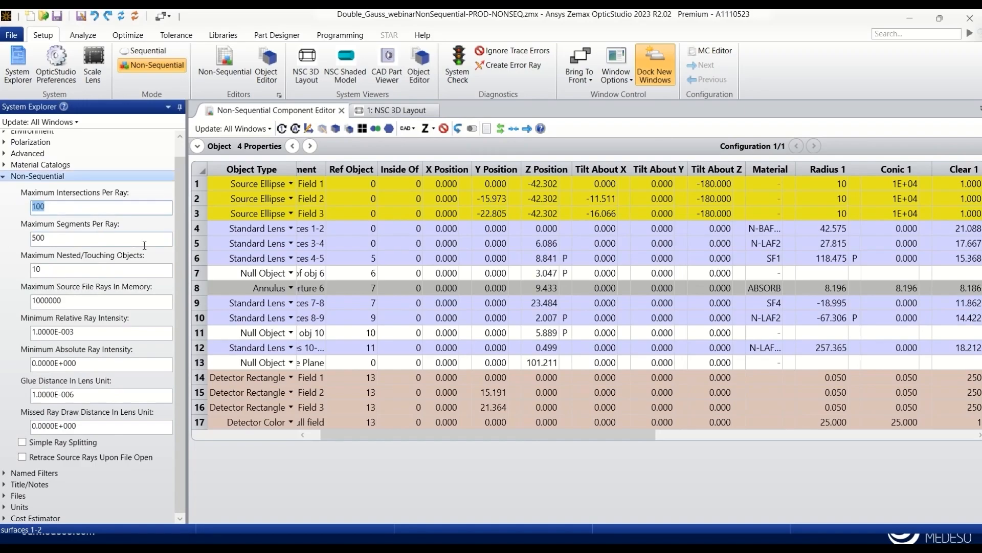
pyautogui.write('000')
pyautogui.press('Tab')
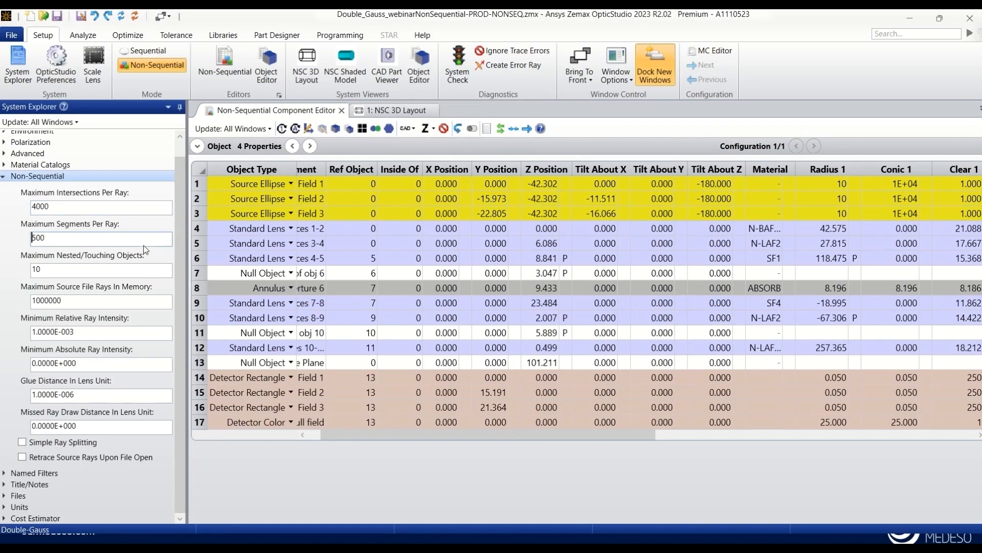
pyautogui.press('Delete')
pyautogui.press('Delete')
pyautogui.press('Delete')
pyautogui.write('2e6')
pyautogui.press('Tab')
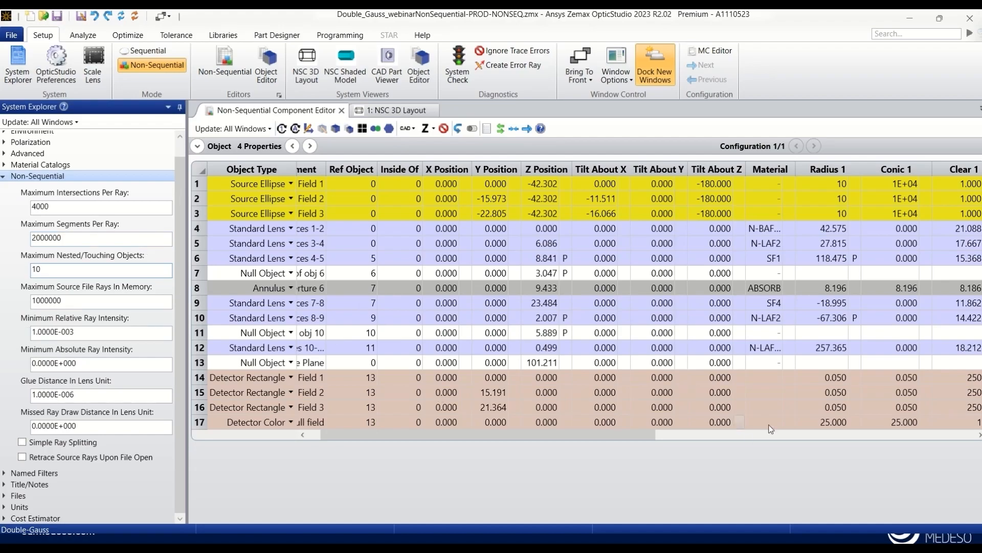
# Set the Detector Color's X and Y pixel counts to 150.
pyautogui.click(950, 420)
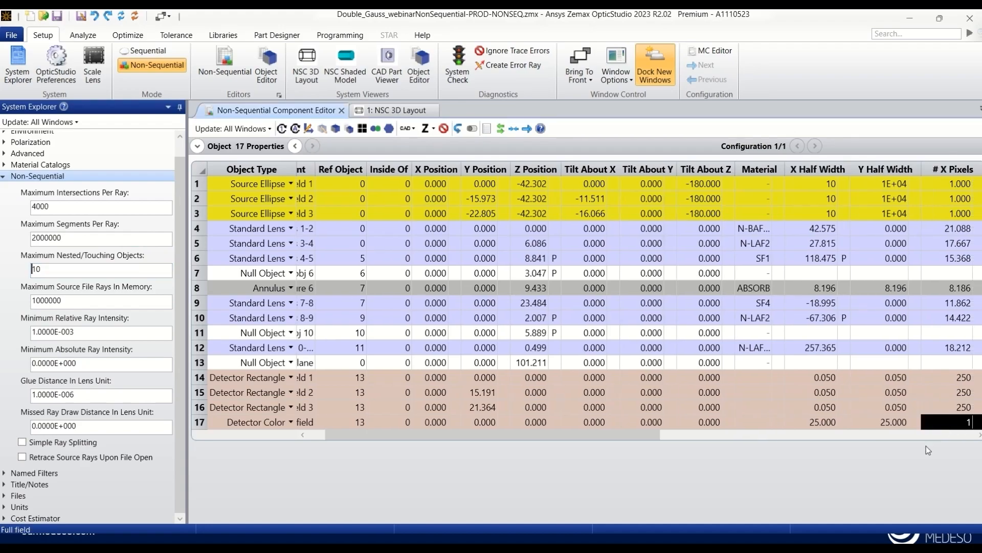
pyautogui.write('150')
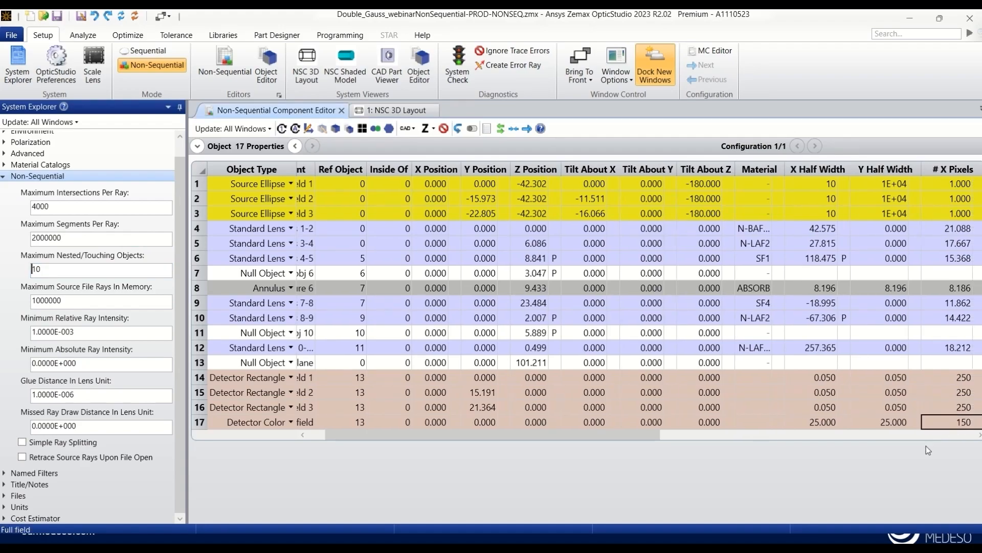
pyautogui.press('Tab')
pyautogui.write('150')
pyautogui.press('Tab')
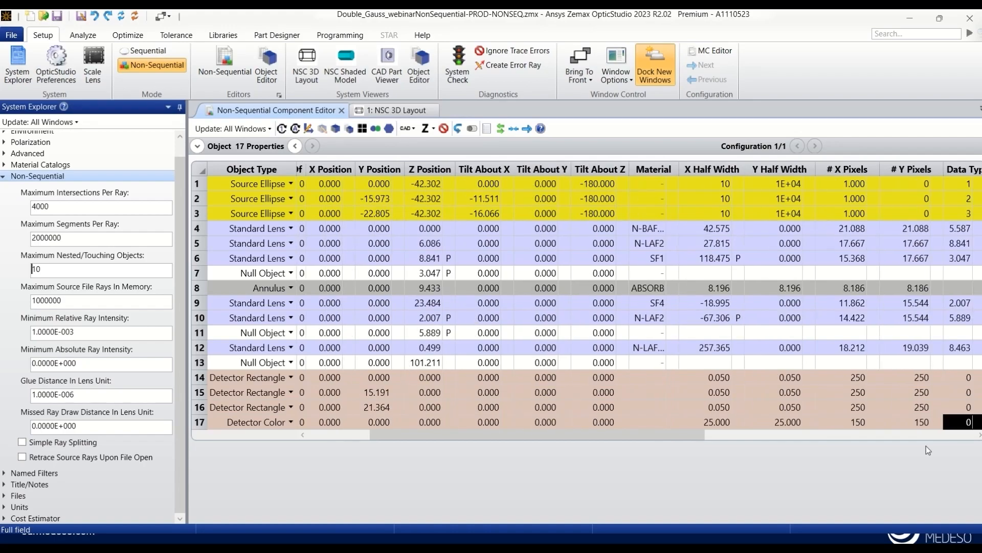
# Clear detectors and run a ray trace with Split NSC Rays enabled, then close the ray trace control.
pyautogui.click(83, 35)
pyautogui.click(174, 75)
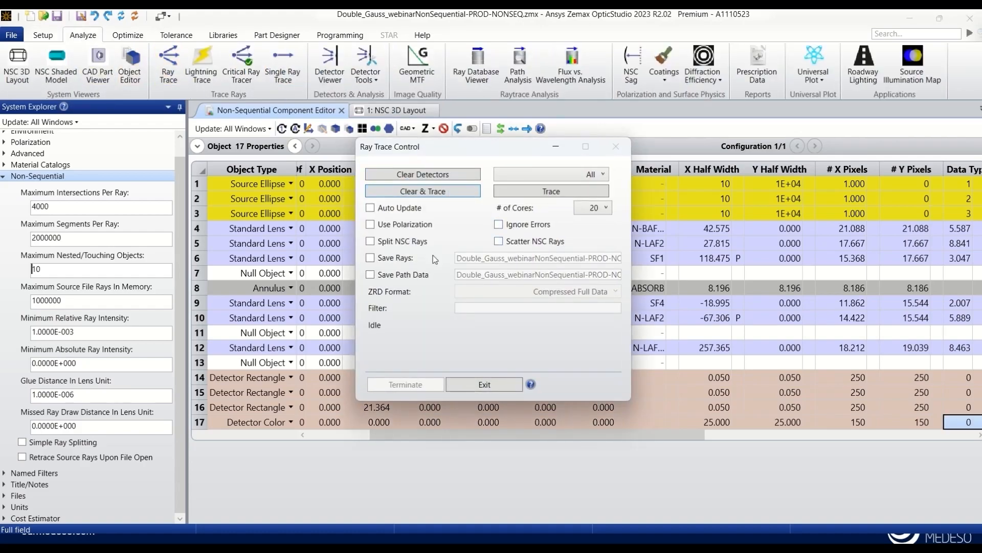
pyautogui.click(369, 241)
pyautogui.click(410, 193)
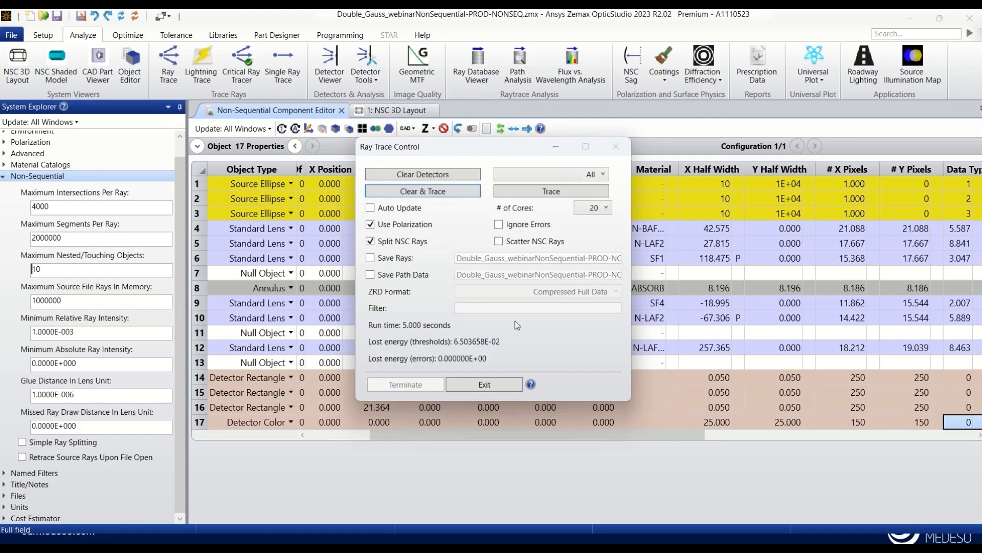
pyautogui.click(488, 385)
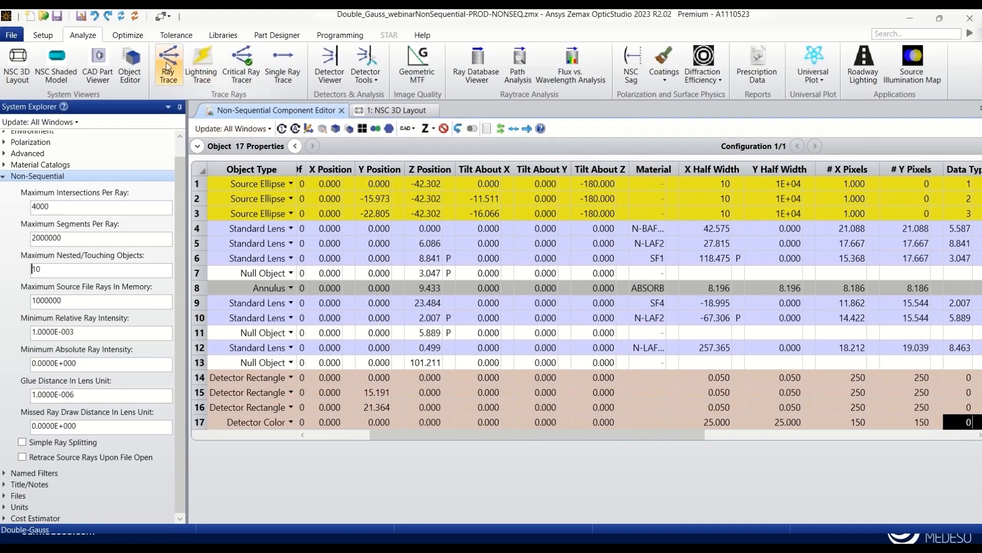
# Open a Detector Viewer for detector 17 (Detector Color), showing it in False Color with a Log -10 scale.
pyautogui.click(342, 72)
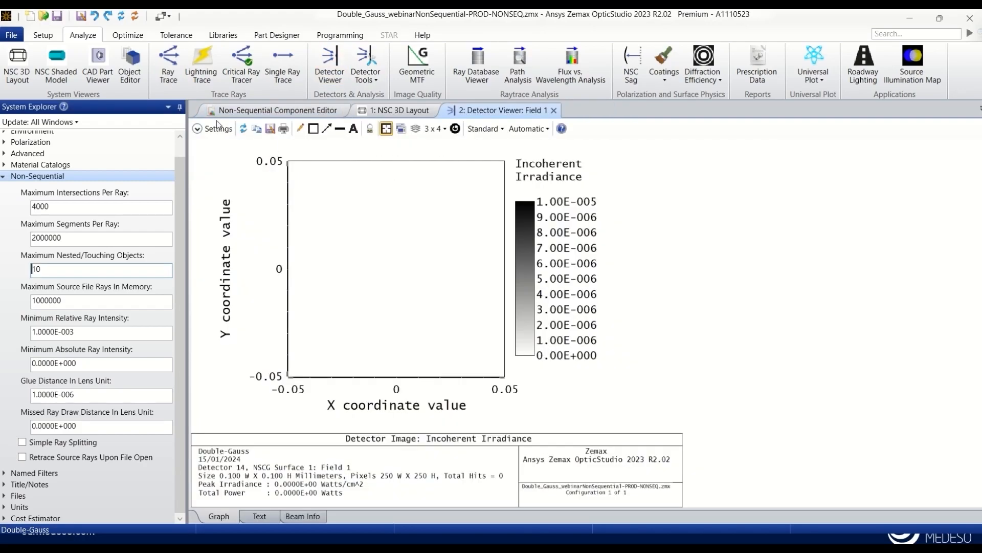
pyautogui.click(208, 128)
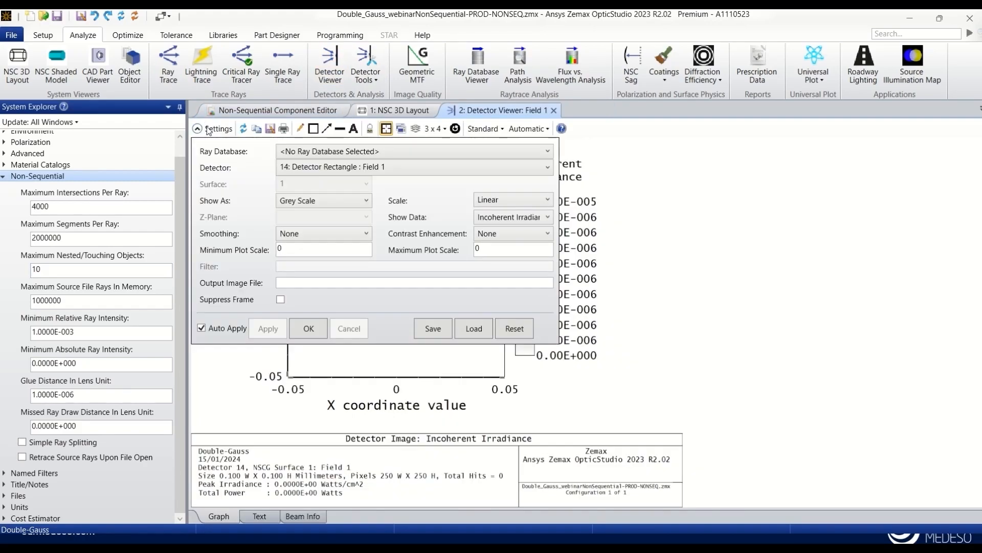
pyautogui.click(313, 168)
pyautogui.click(339, 219)
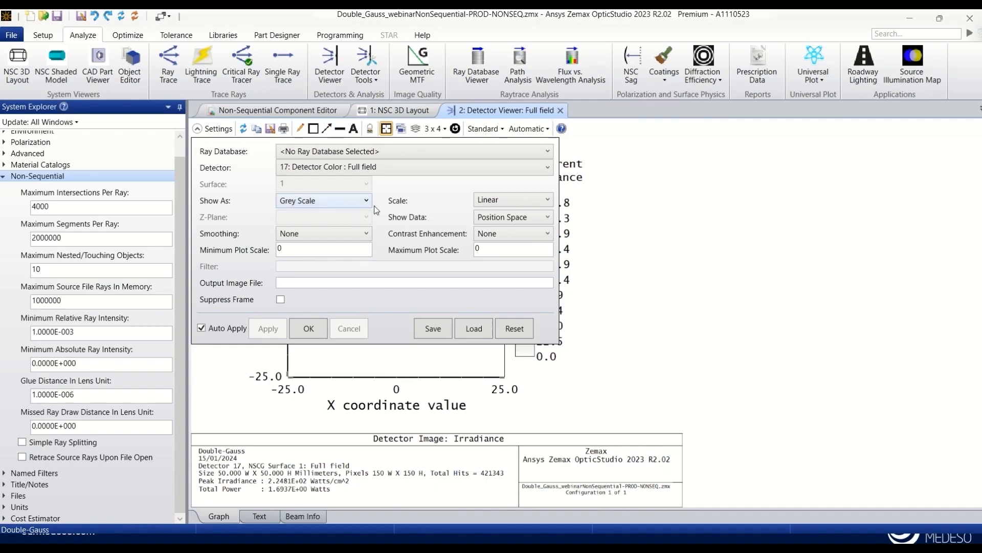
pyautogui.click(498, 200)
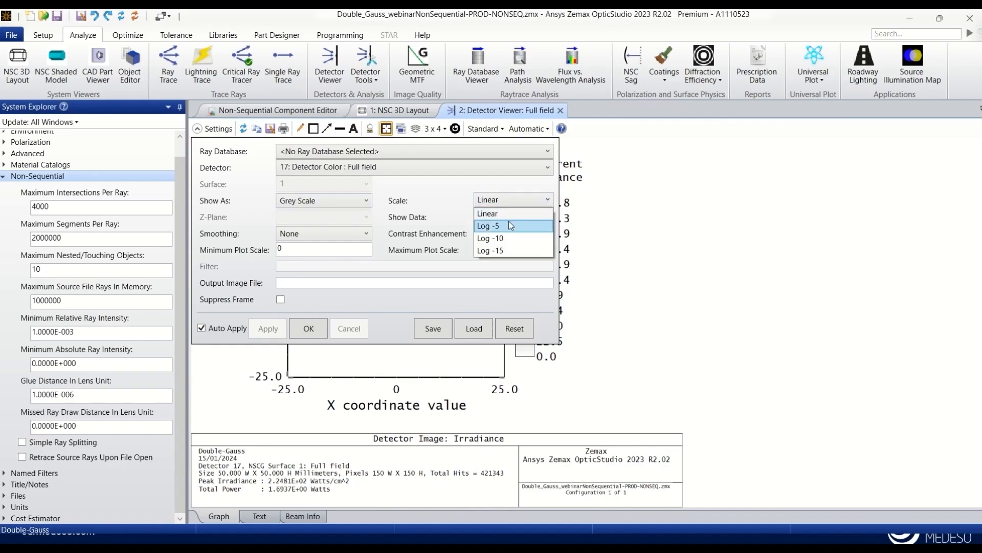
pyautogui.click(504, 238)
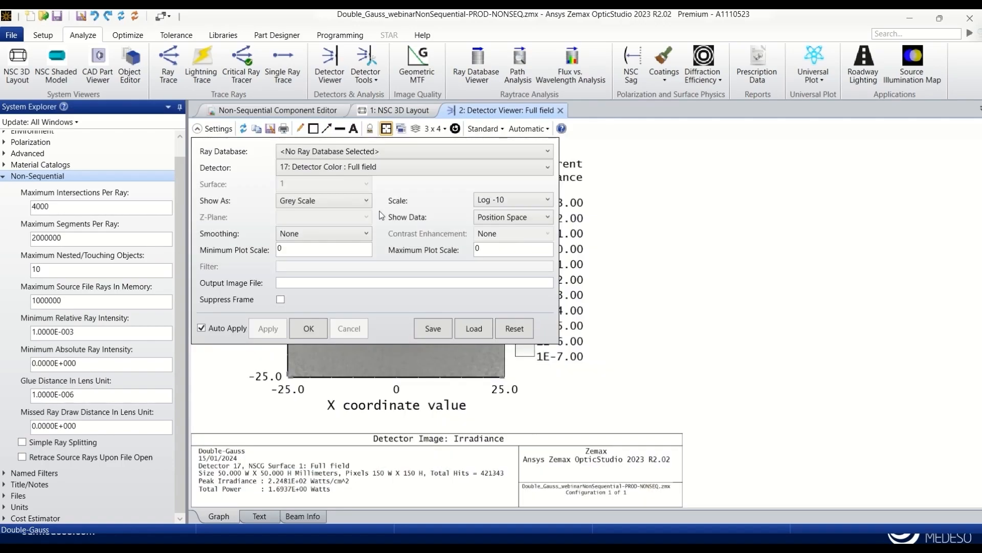
pyautogui.click(346, 198)
pyautogui.click(355, 238)
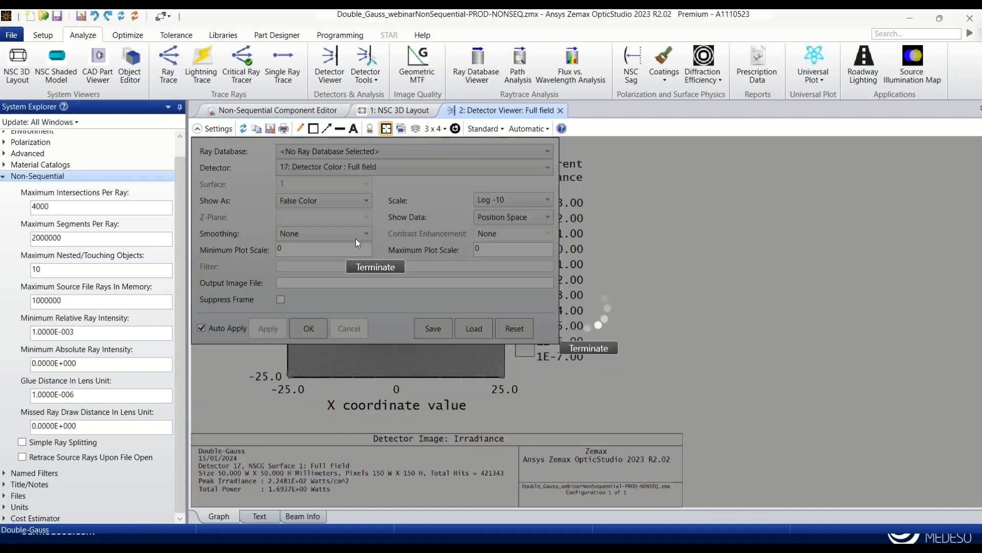
pyautogui.click(316, 330)
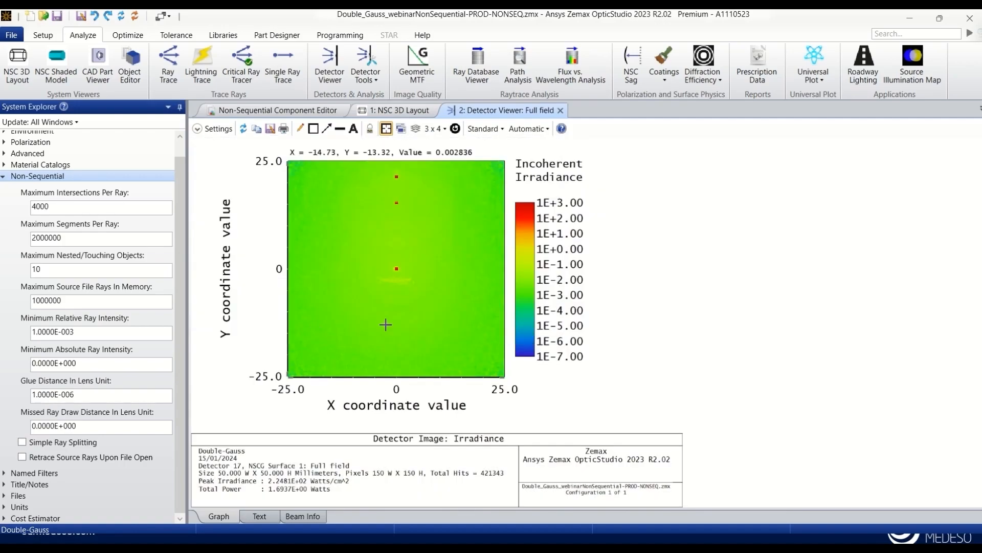
# Set the detector plot's Z-axis minimum value to -3 instead of automatic.
pyautogui.rightClick(536, 272)
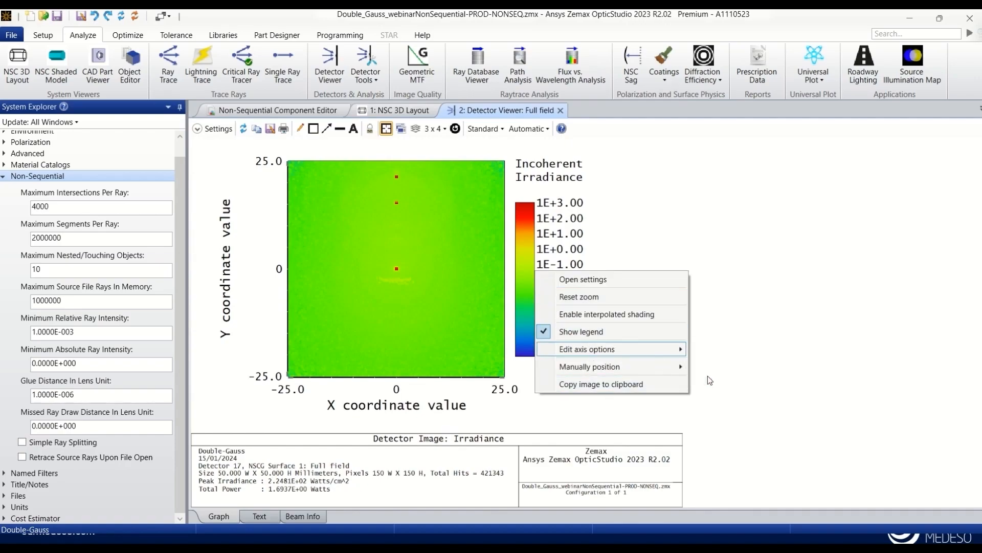
pyautogui.click(727, 374)
pyautogui.click(739, 372)
pyautogui.moveTo(705, 372); pyautogui.dragTo(610, 377)
pyautogui.write('-3')
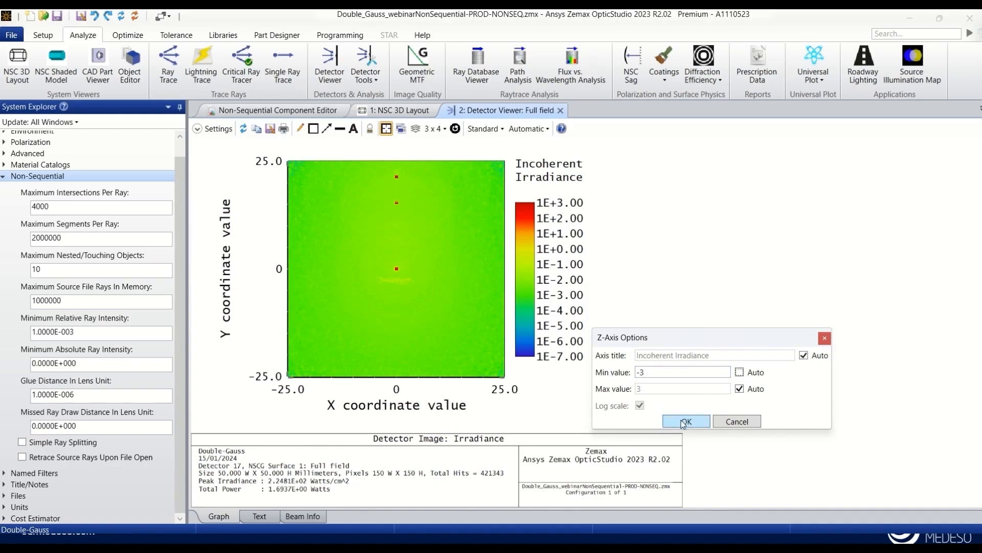
pyautogui.click(684, 422)
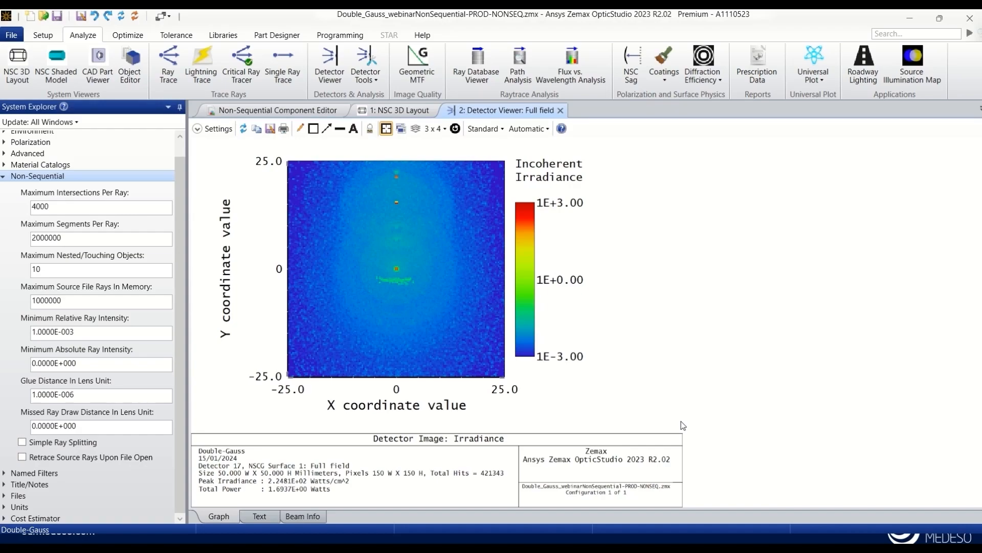
# In the NSC 3D Layout settings, enable Use Polarization and Split NSC Rays.
pyautogui.click(399, 111)
pyautogui.click(198, 129)
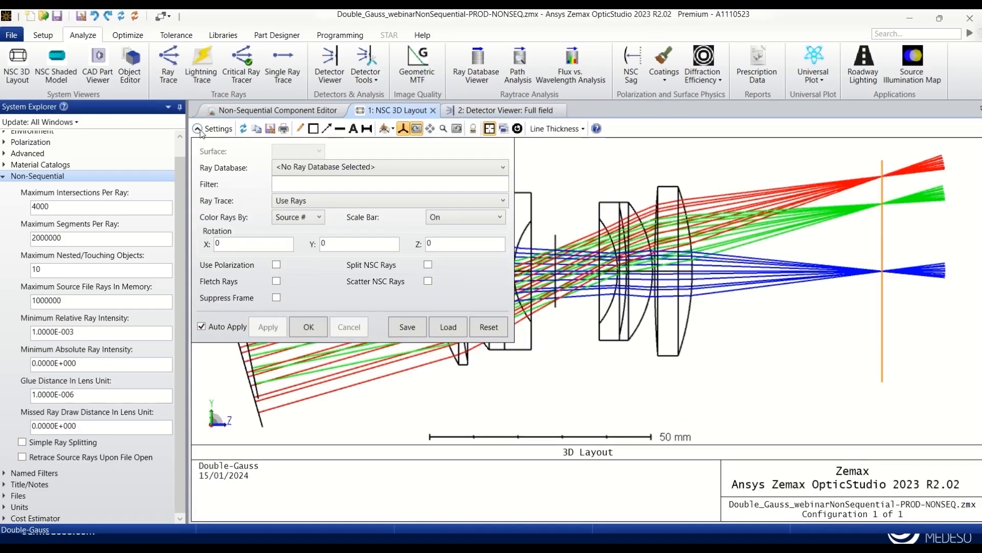
pyautogui.click(276, 265)
pyautogui.click(427, 264)
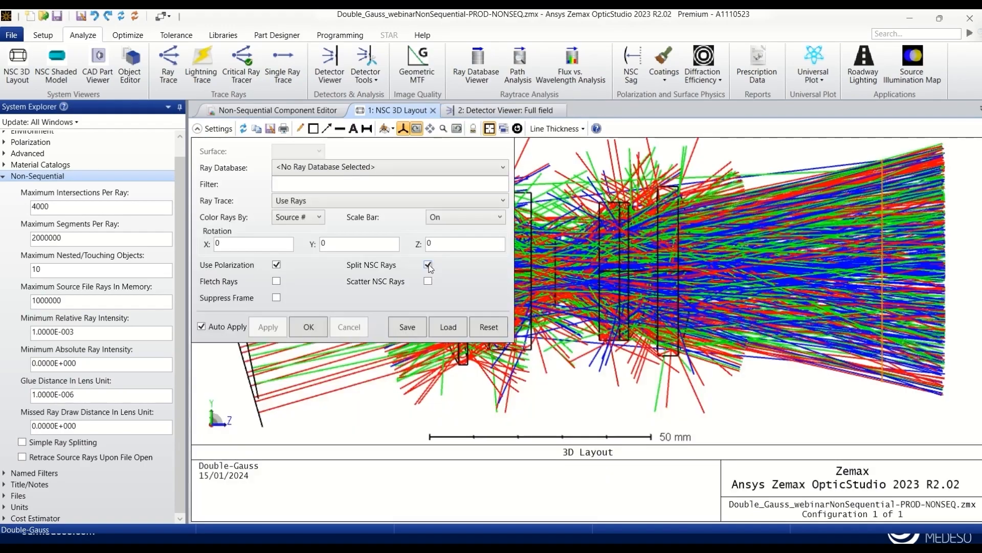
# Filter the 3D layout rays with the filter string H17&G0 and apply the settings.
pyautogui.click(317, 186)
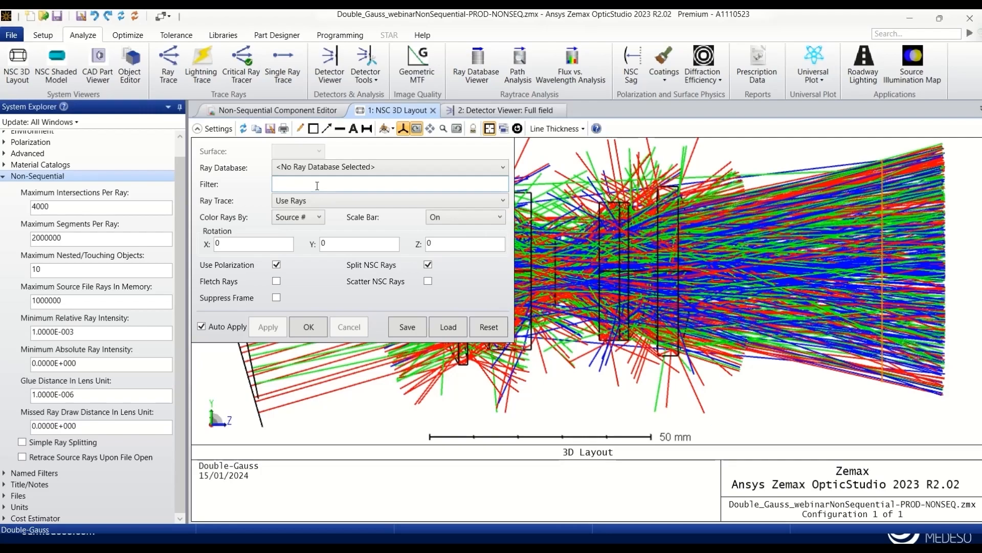
pyautogui.write('H17')
pyautogui.press('Tab')
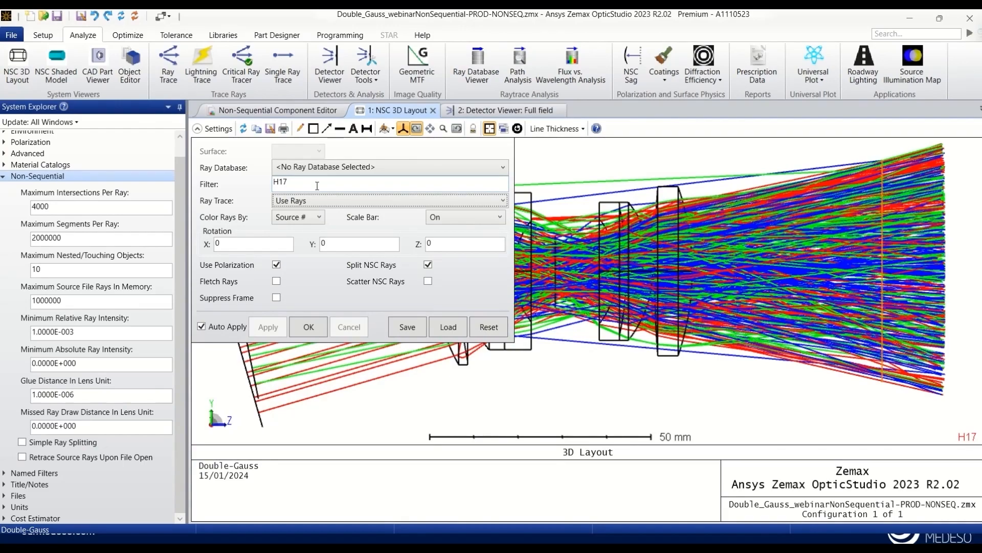
pyautogui.click(317, 186)
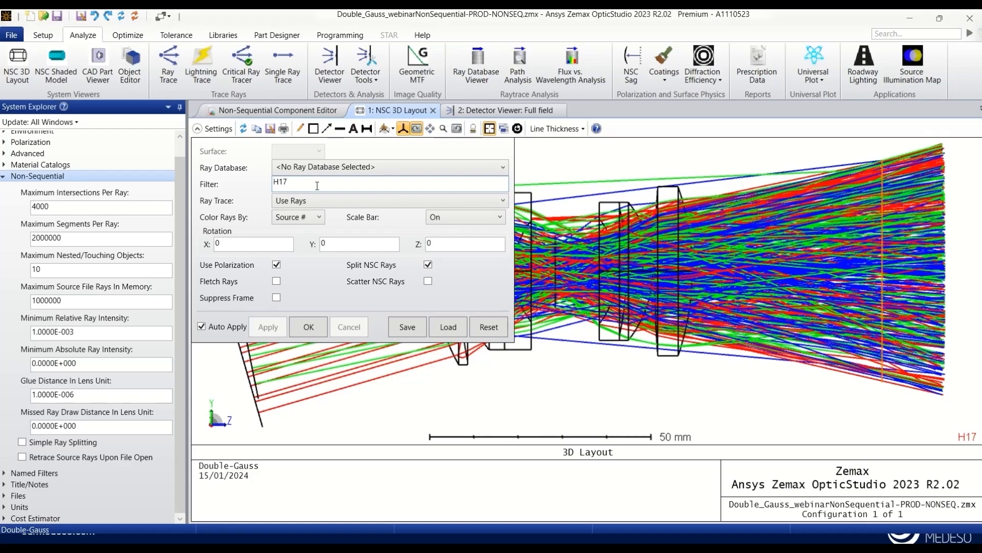
pyautogui.write('&G0')
pyautogui.click(309, 326)
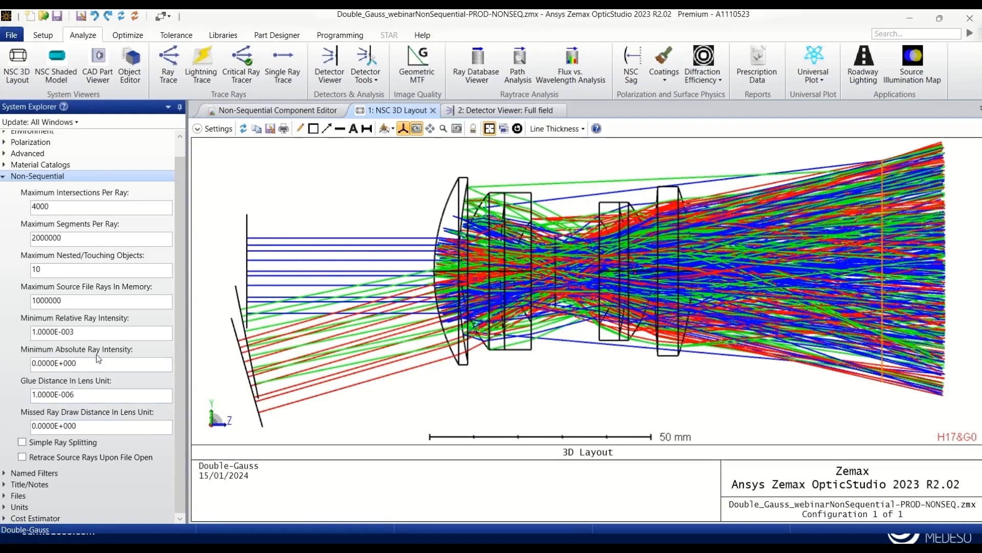
# Set the minimum relative ray intensity to 5E-3.
pyautogui.click(88, 335)
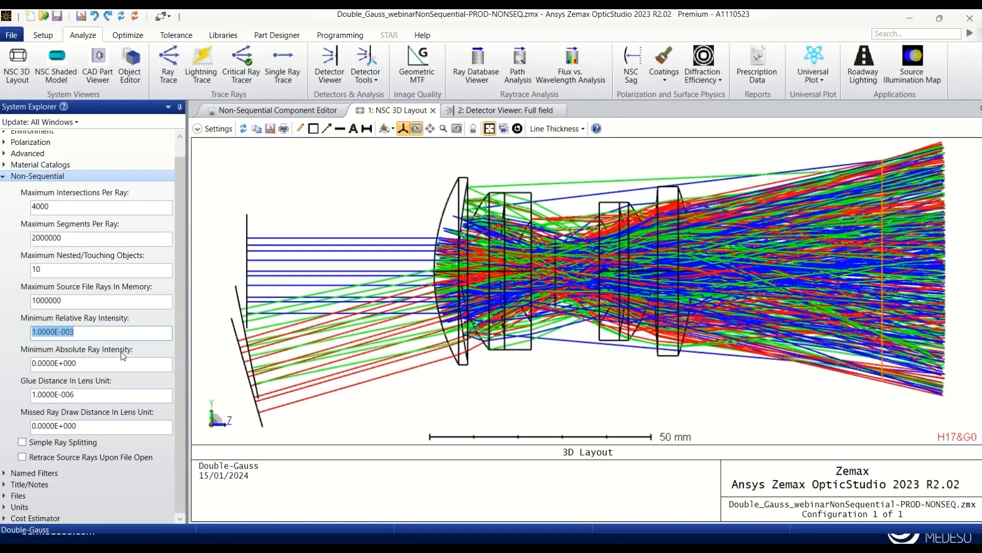
pyautogui.write('5')
pyautogui.write('-3')
pyautogui.press('Tab')
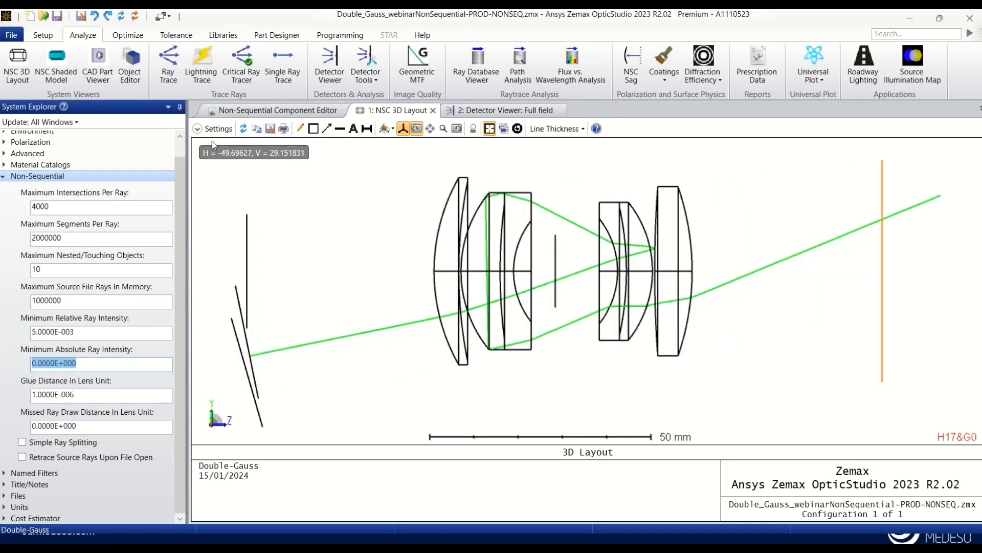
# Enable Fletch Rays in the layout and refresh it repeatedly to inspect the filtered ghost ray paths.
pyautogui.click(197, 128)
pyautogui.click(276, 282)
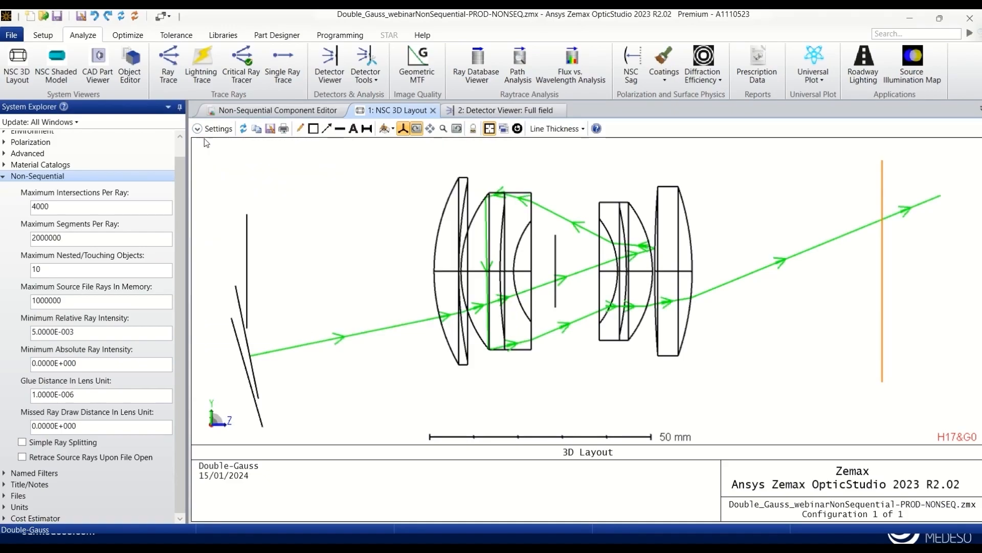
pyautogui.click(244, 129)
pyautogui.click(246, 131)
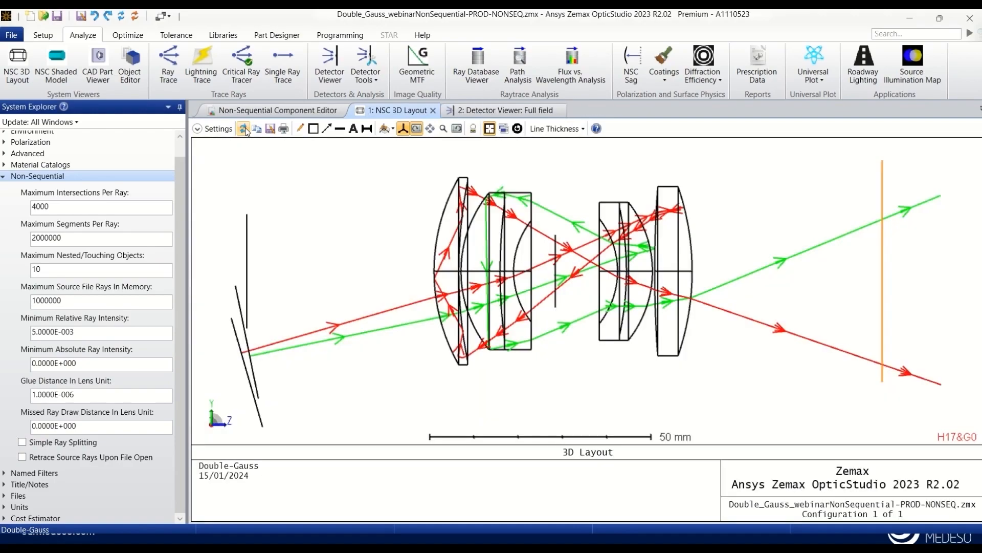
pyautogui.click(245, 131)
pyautogui.click(245, 131)
pyautogui.click(246, 130)
pyautogui.click(245, 131)
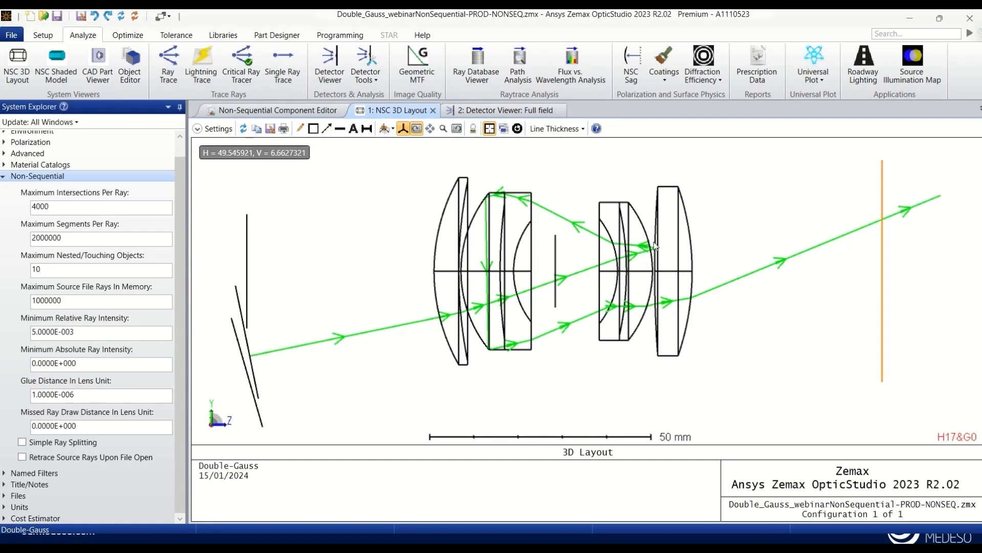
pyautogui.click(244, 131)
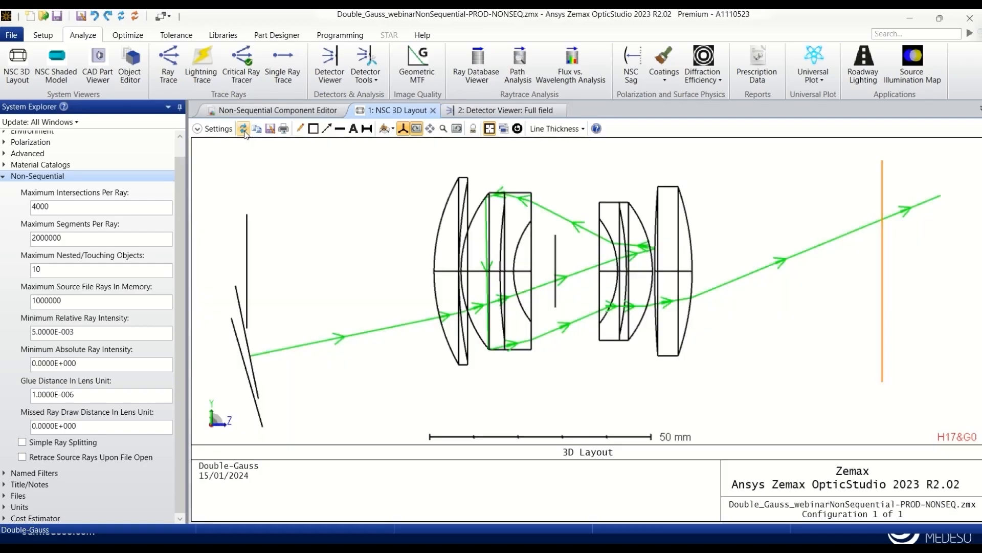
pyautogui.click(245, 131)
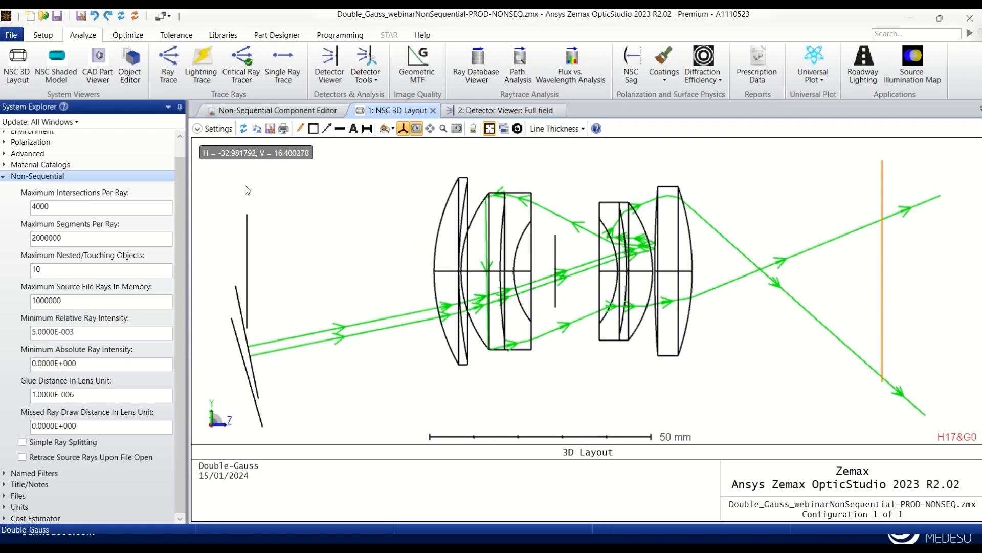
# Select Standard Lens object 6 and assign a coating to its back face in the Coat/Scatter properties.
pyautogui.click(241, 112)
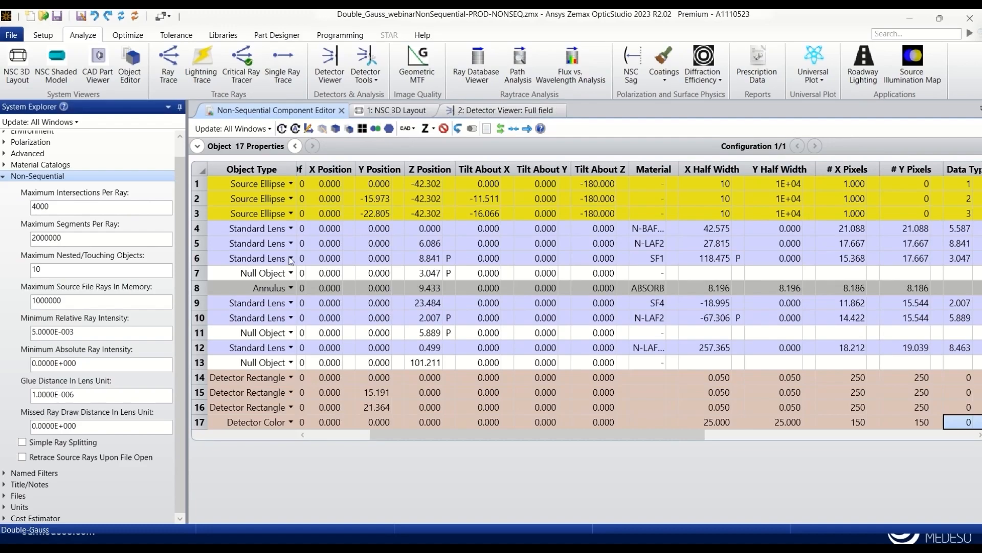
pyautogui.click(246, 260)
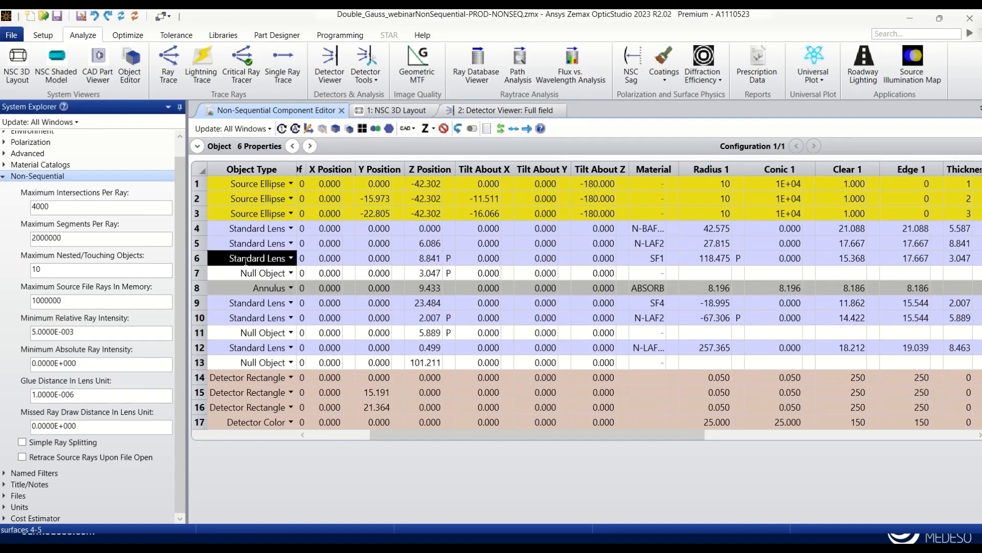
pyautogui.click(380, 111)
pyautogui.click(295, 110)
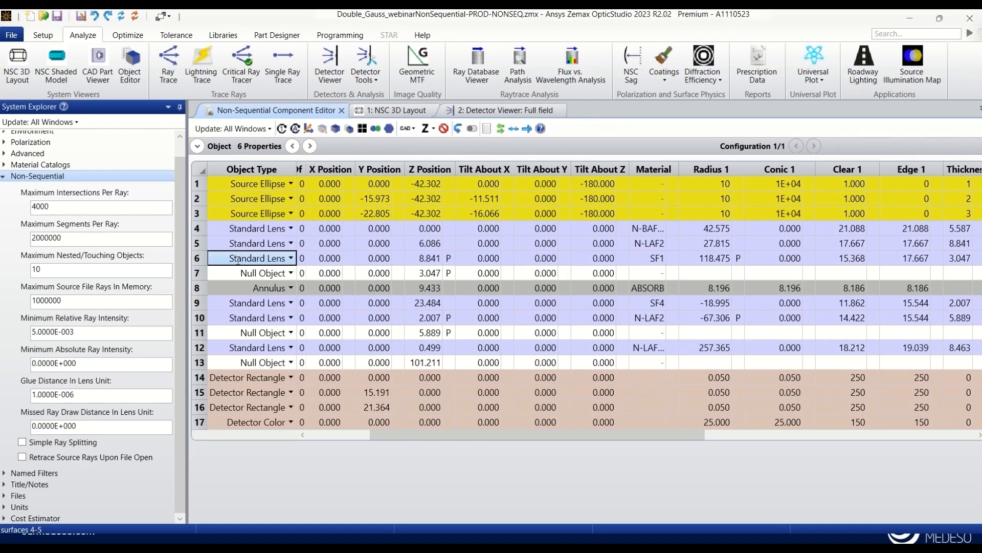
pyautogui.click(198, 147)
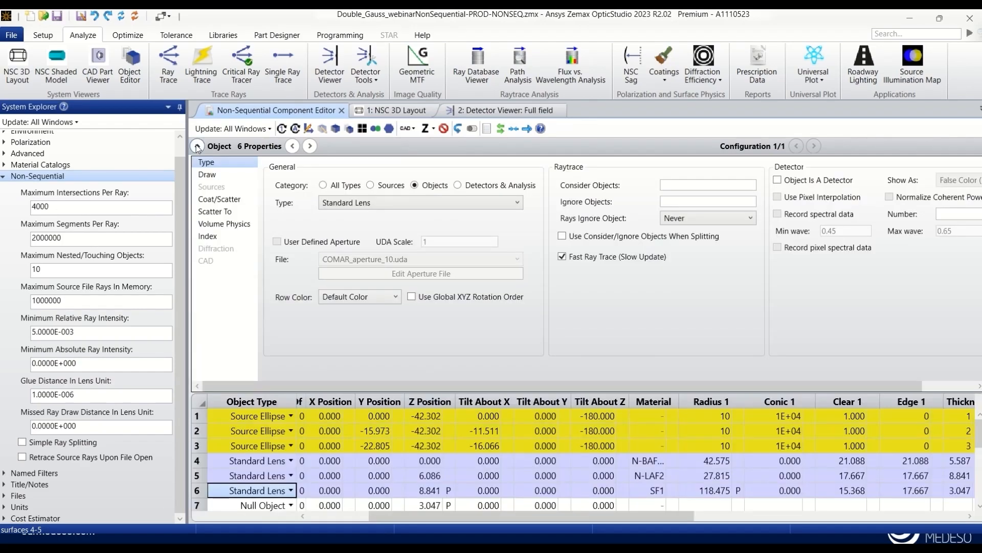
pyautogui.click(219, 200)
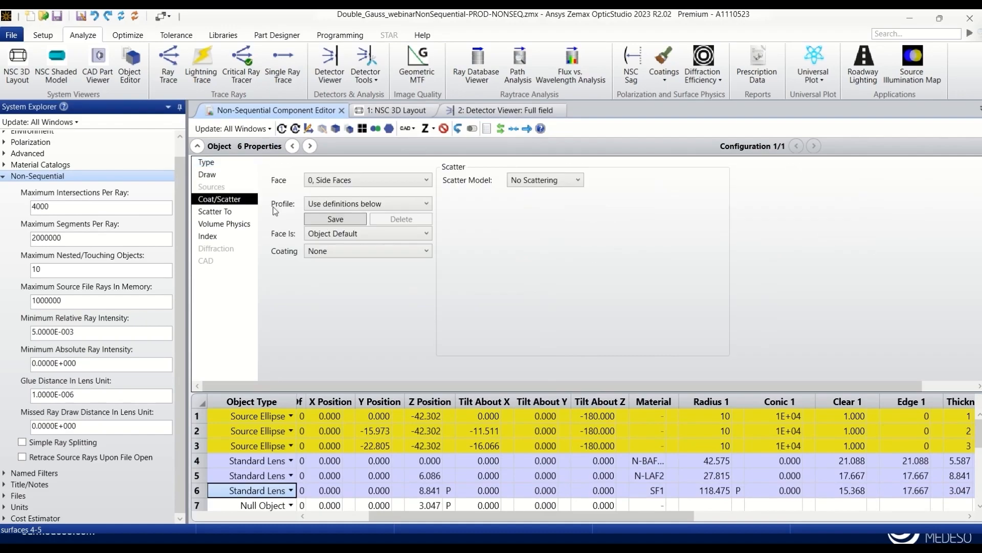
pyautogui.click(336, 182)
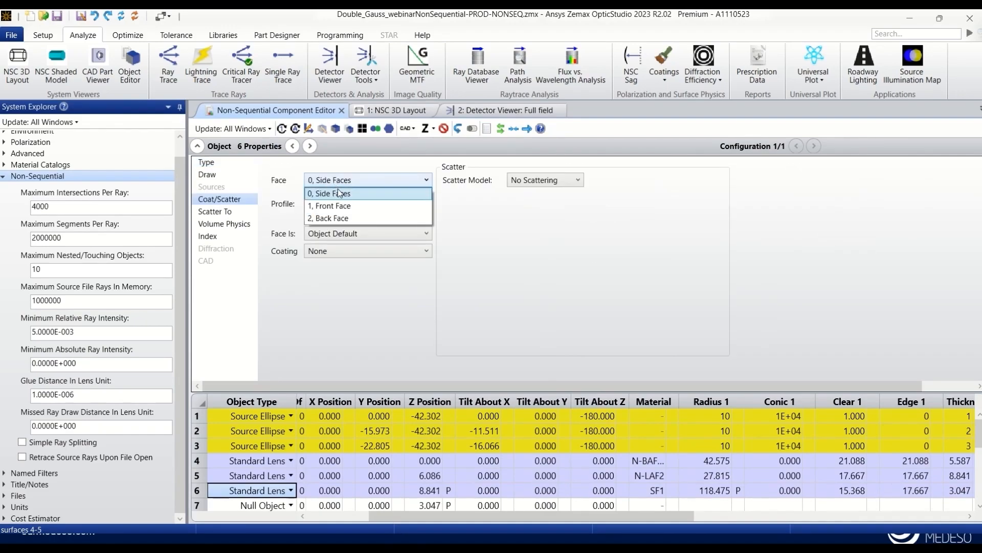
pyautogui.click(344, 218)
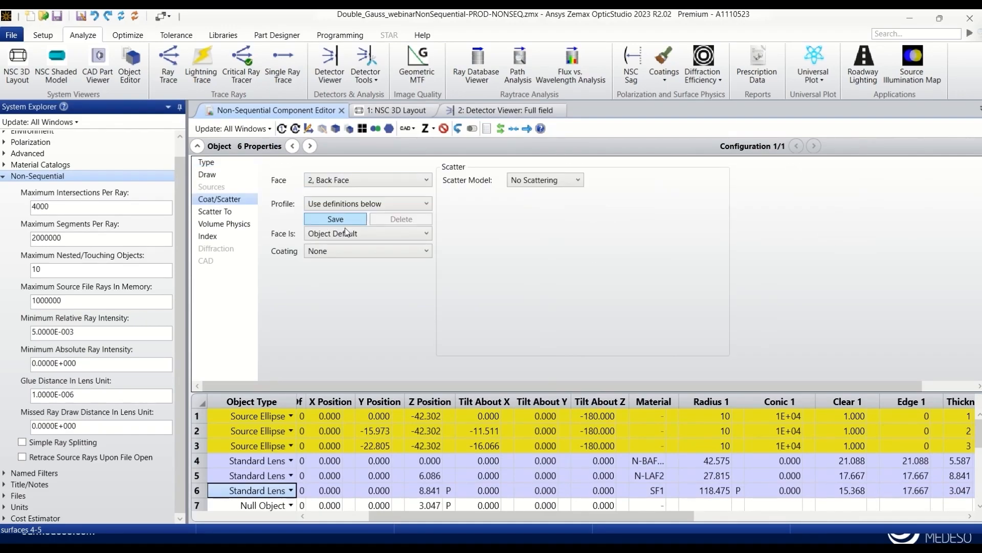
pyautogui.click(334, 254)
pyautogui.click(333, 273)
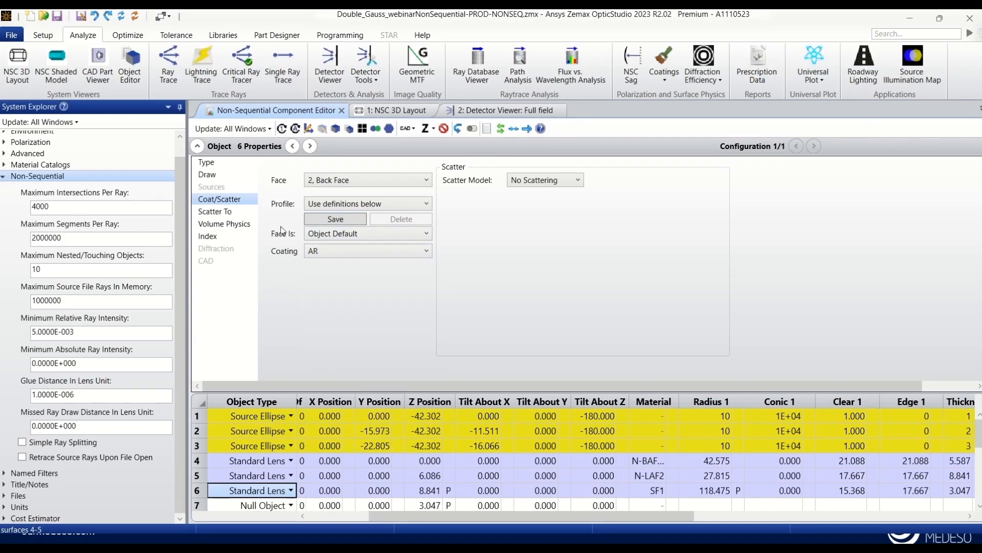
pyautogui.click(197, 147)
# Select Standard Lens object 5 and apply the AR coating to its back face.
pyautogui.click(238, 244)
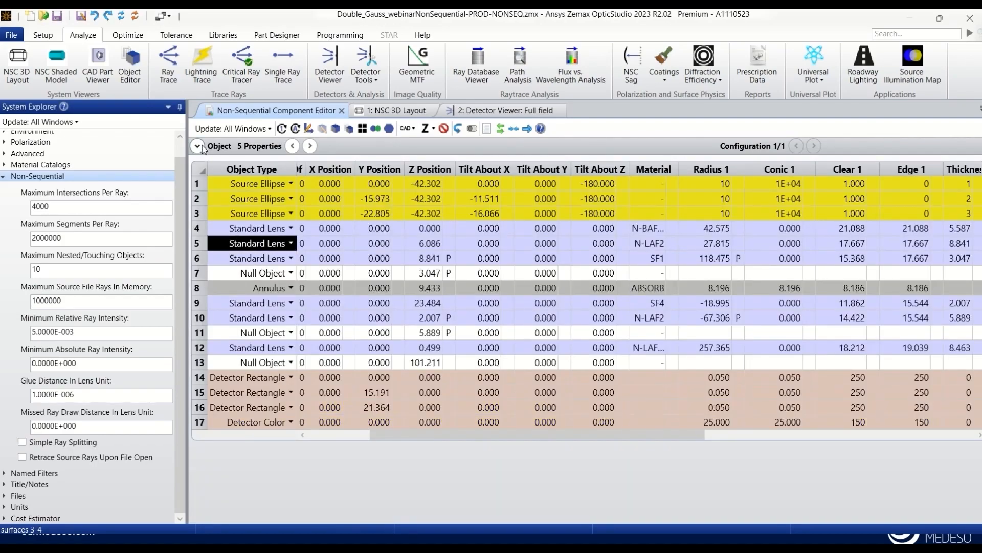
pyautogui.click(198, 146)
pyautogui.click(316, 183)
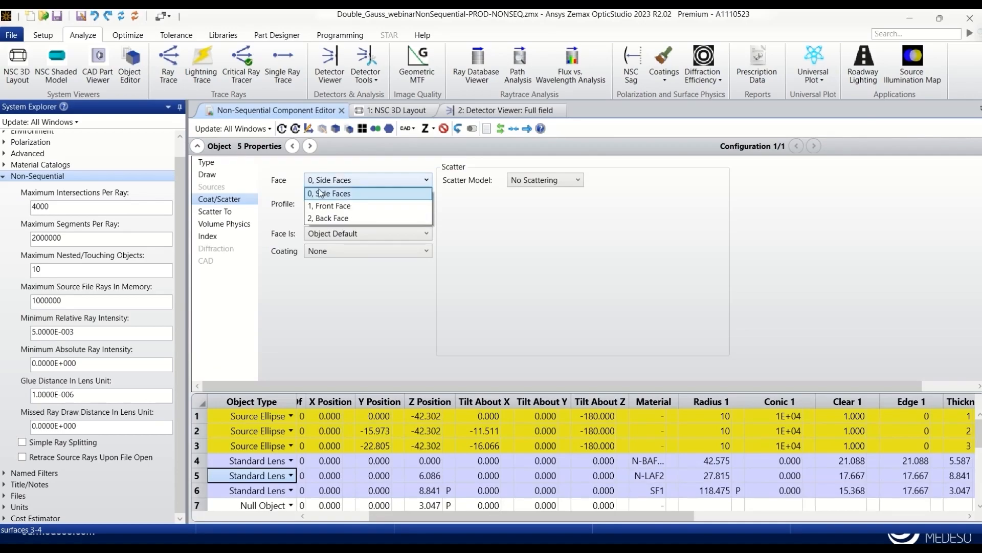
pyautogui.click(335, 217)
pyautogui.click(342, 251)
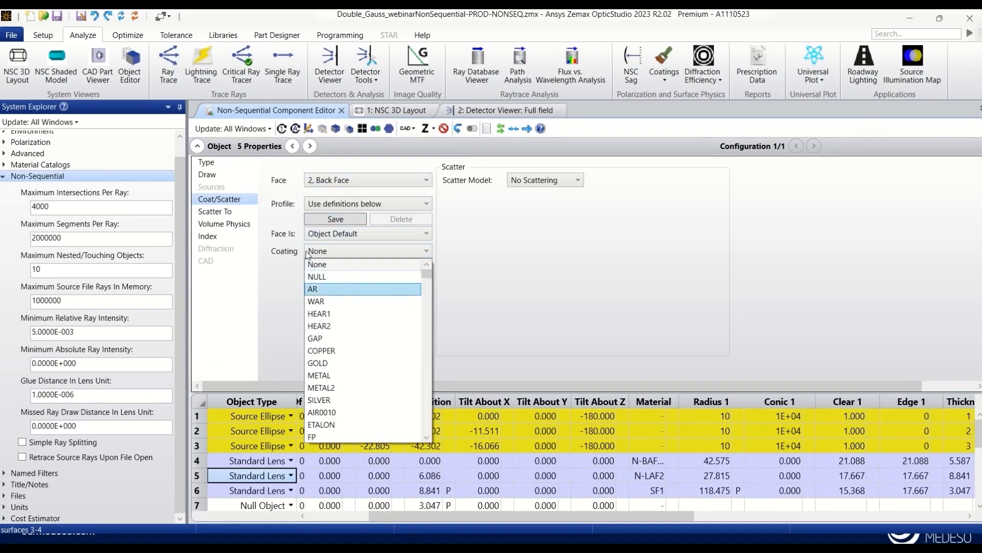
pyautogui.click(348, 286)
pyautogui.click(197, 146)
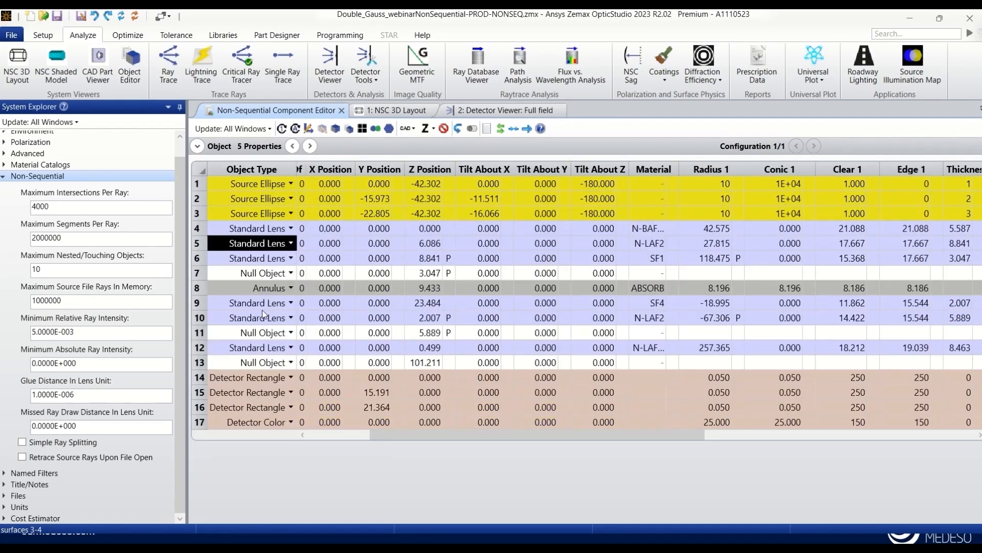
# Select Standard Lens object 12 and assign a coating to its front face in the Coat/Scatter properties.
pyautogui.click(222, 347)
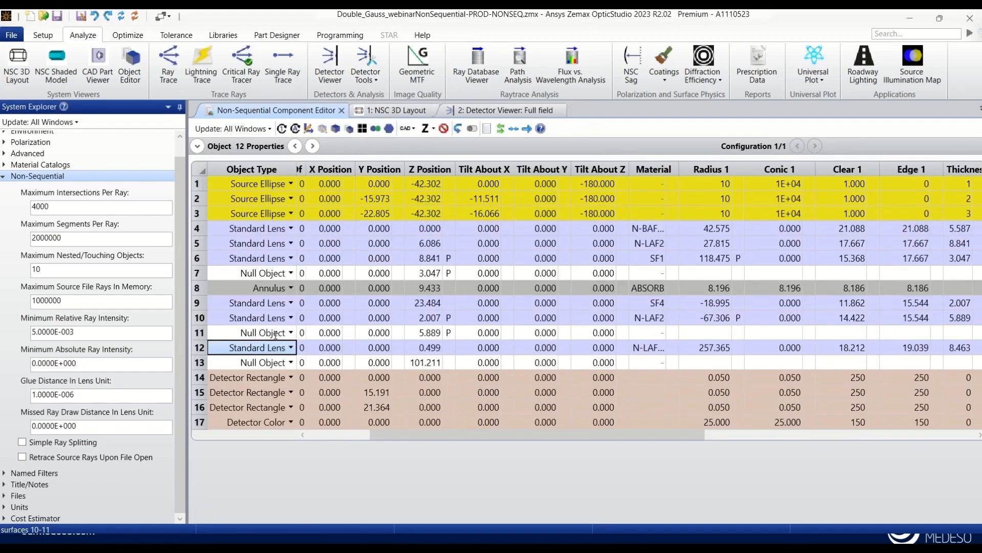
pyautogui.click(198, 147)
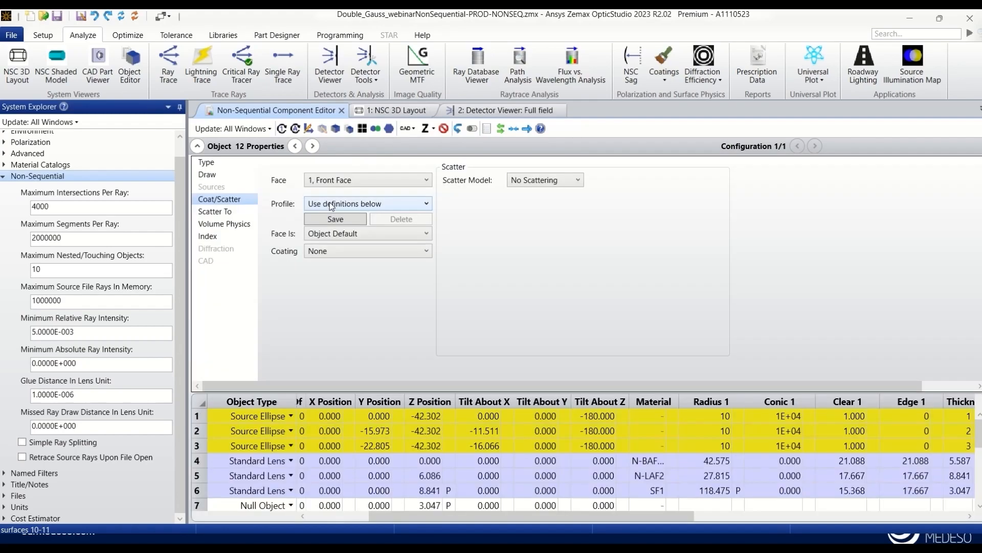
pyautogui.click(330, 249)
pyautogui.click(336, 290)
pyautogui.click(198, 147)
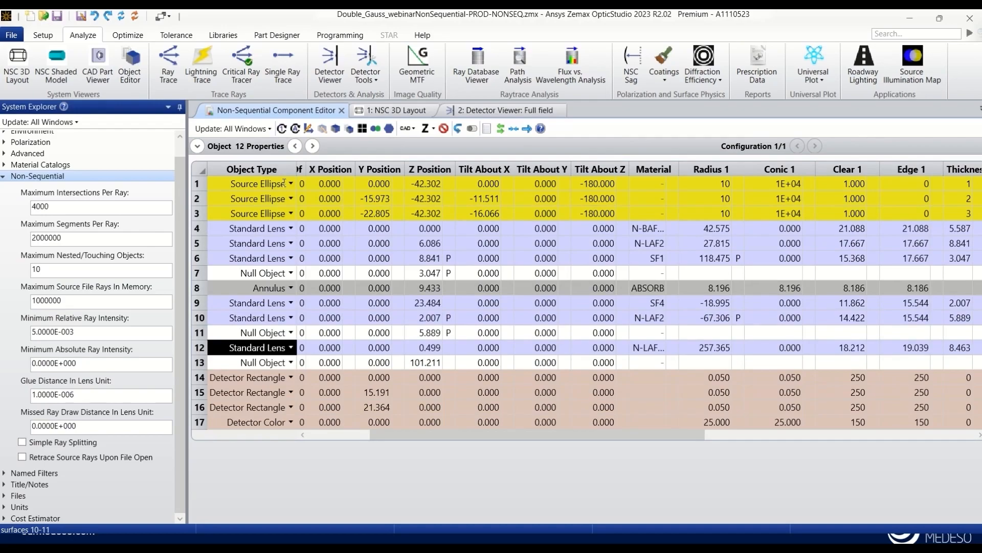
# Duplicate the full-field Detector Viewer window into a second copy.
pyautogui.click(462, 110)
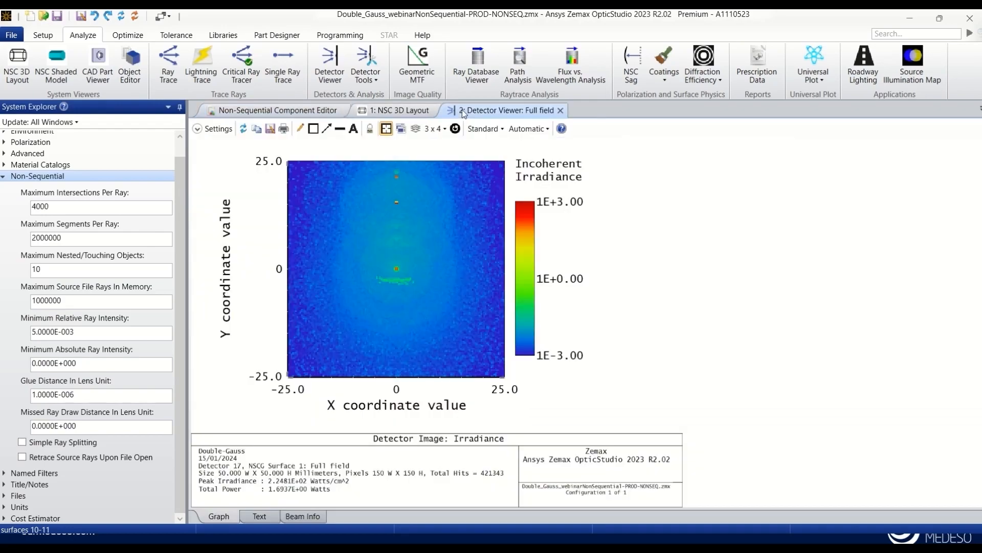
pyautogui.click(371, 131)
pyautogui.click(386, 131)
pyautogui.click(370, 129)
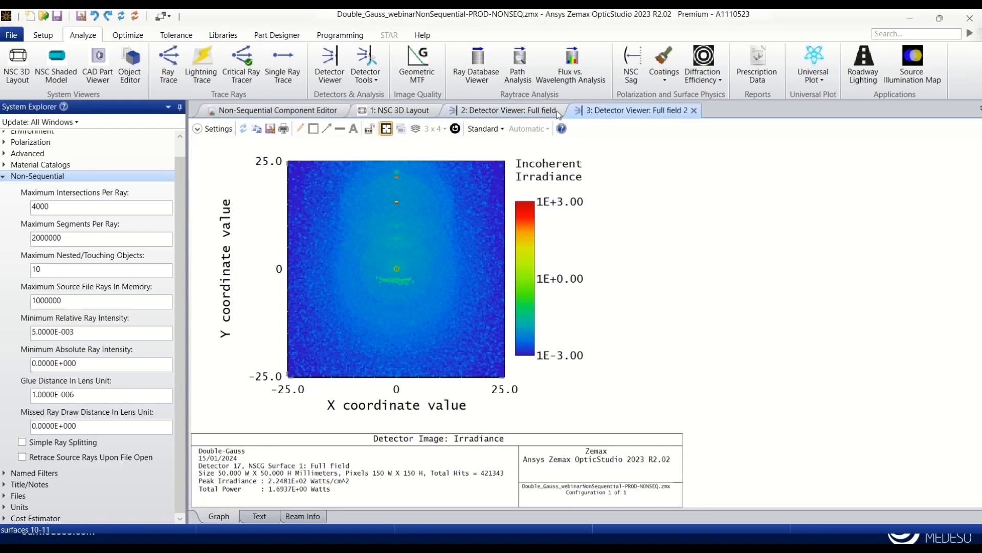
pyautogui.click(543, 114)
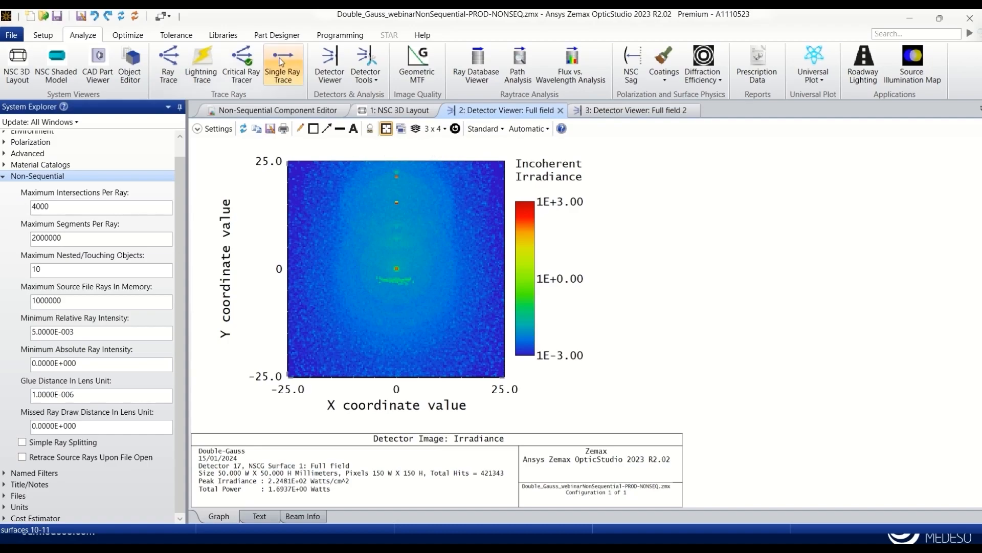
# Run a clear-and-trace ray trace with Save Rays enabled to store the ray database.
pyautogui.click(174, 67)
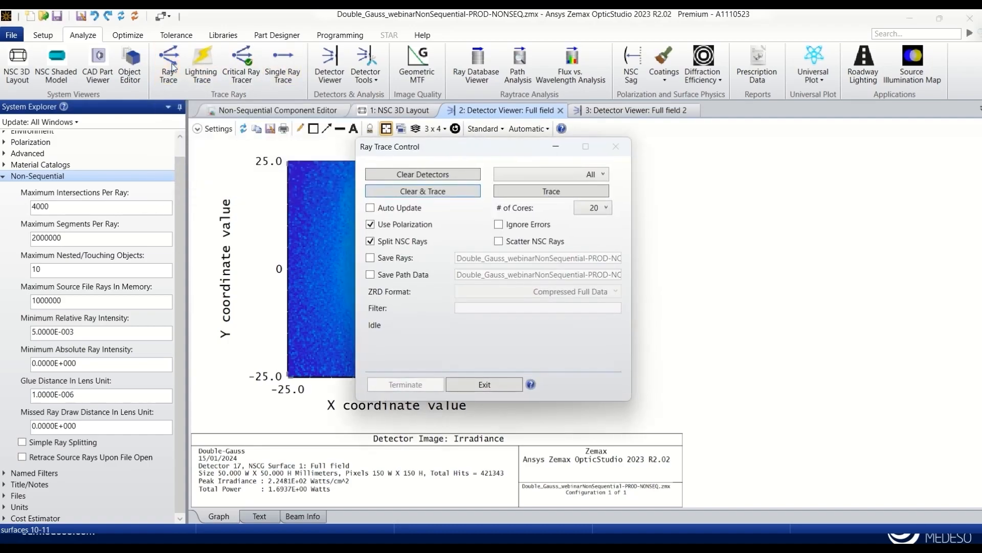
pyautogui.click(371, 258)
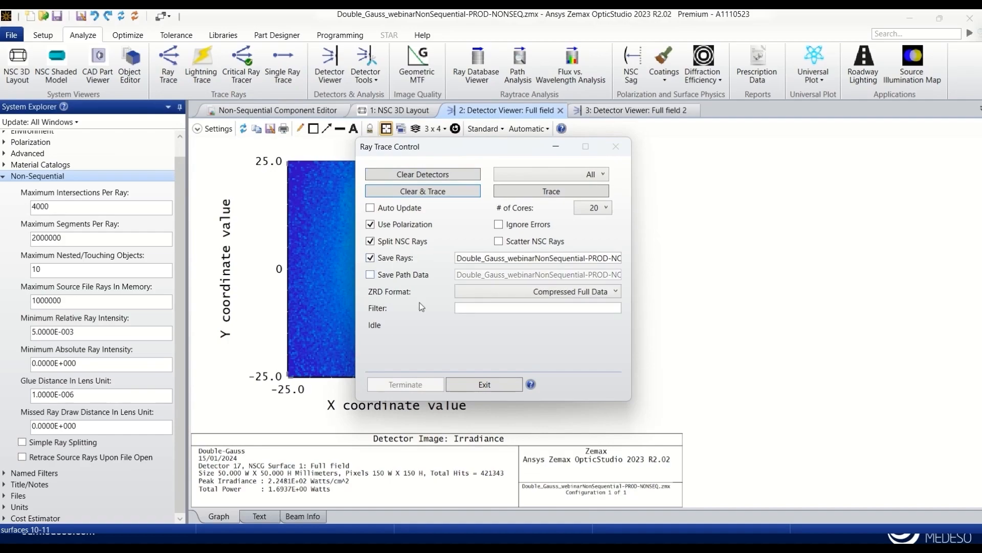
pyautogui.click(419, 192)
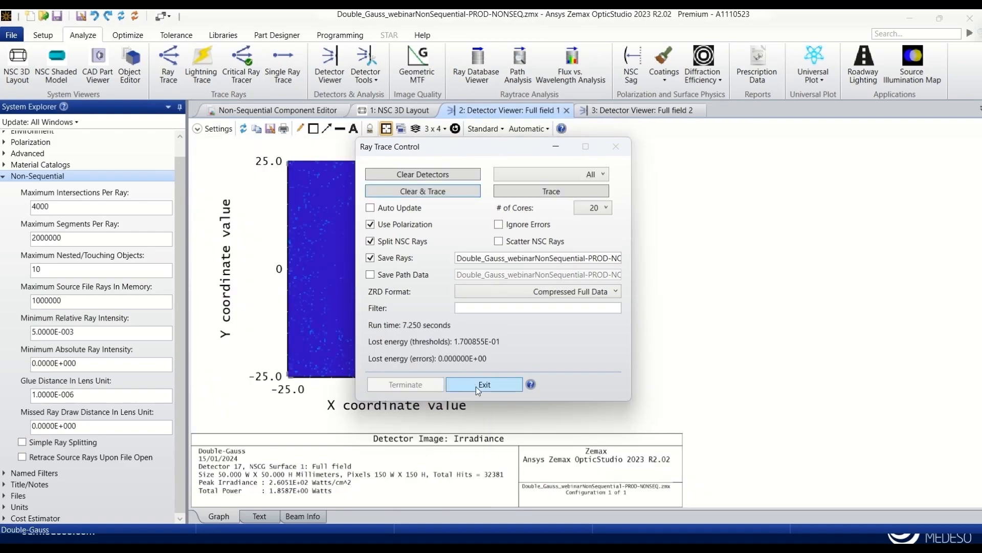
pyautogui.click(475, 385)
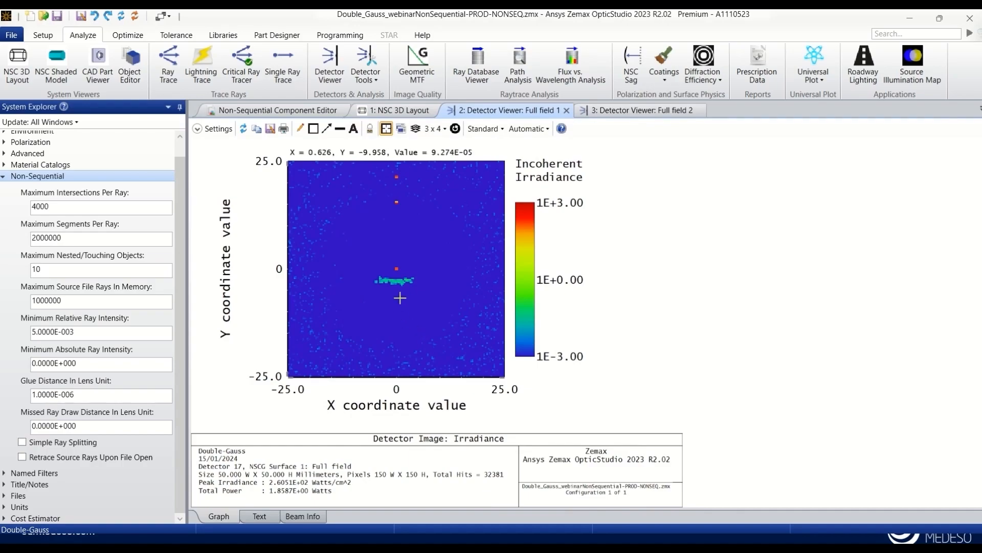
# Compare the newly traced detector image against the earlier copy and review the filter string syntax.
pyautogui.click(624, 112)
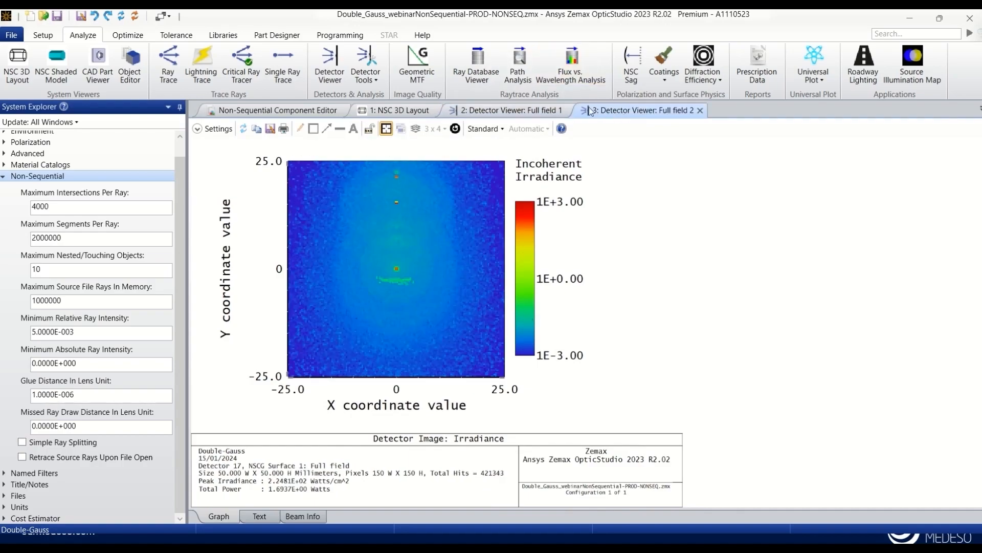
pyautogui.click(527, 111)
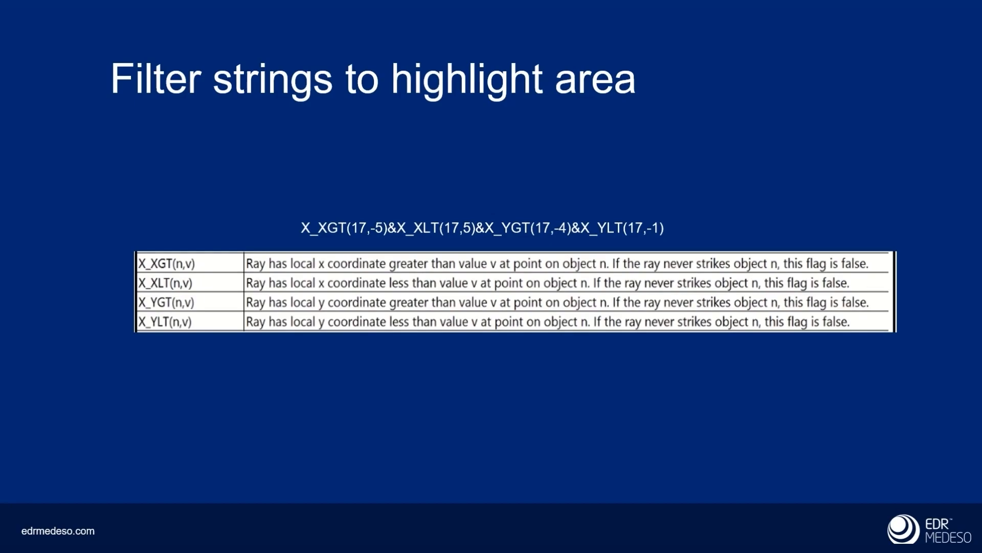
pyautogui.hotkey('alt', 'Tab')
pyautogui.hotkey('alt', 'Tab')
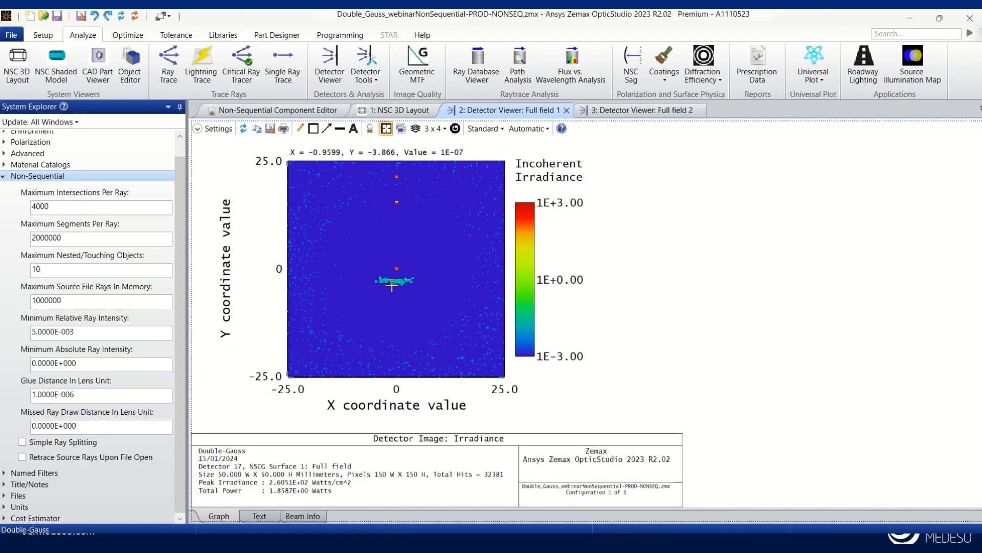
pyautogui.hotkey('alt', 'Tab')
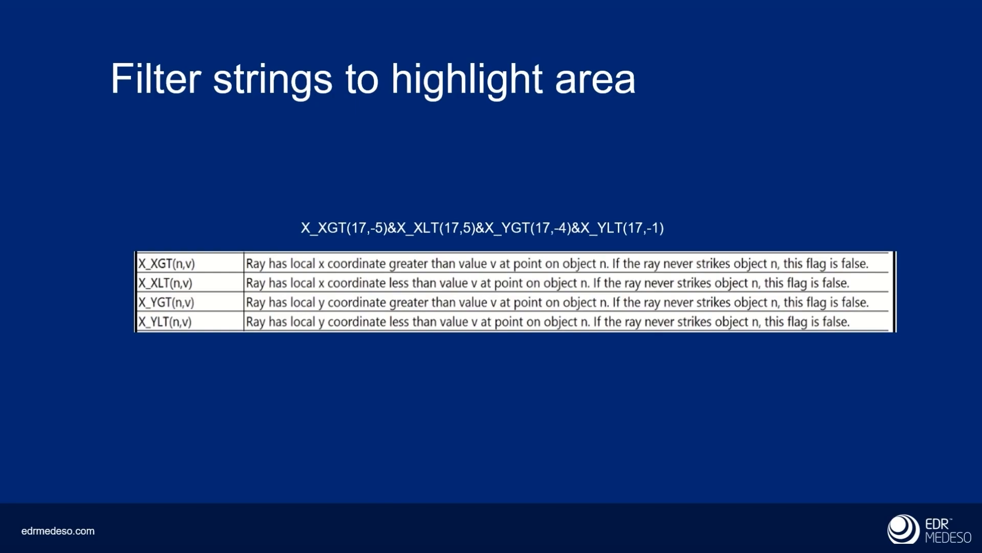
pyautogui.hotkey('alt', 'Tab')
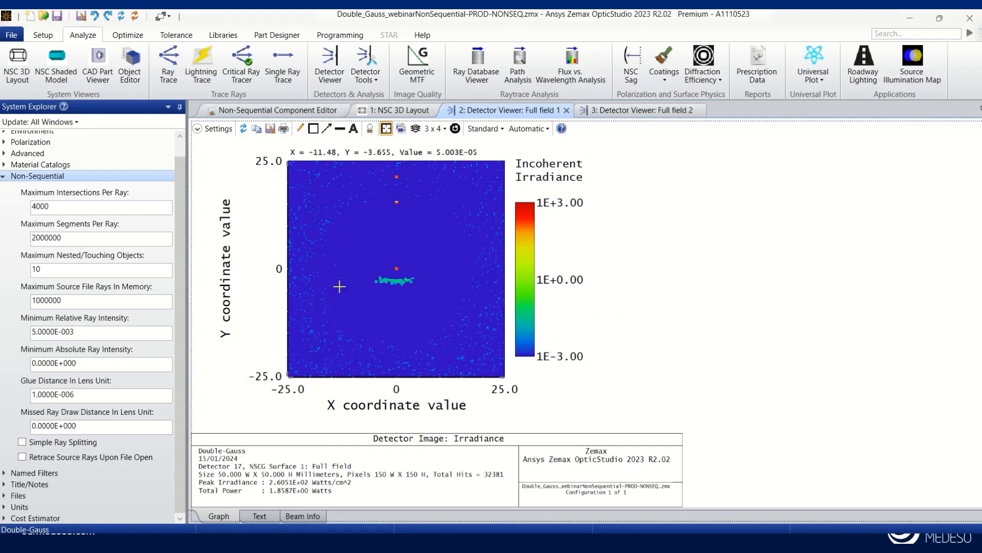
# Set the minimum relative ray intensity to 1E-3 and refresh the 3D layout.
pyautogui.click(397, 110)
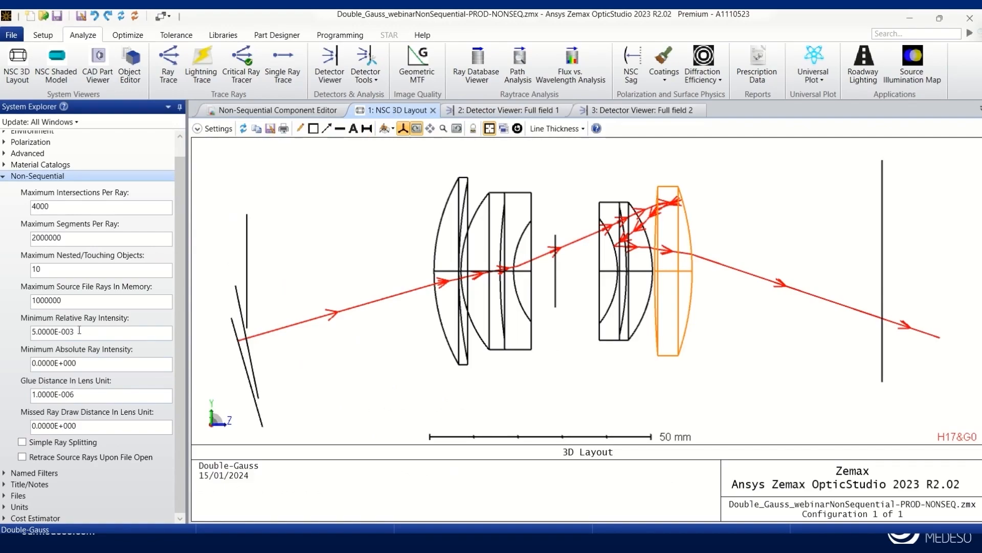
pyautogui.moveTo(80, 330); pyautogui.dragTo(2, 320)
pyautogui.write('1e')
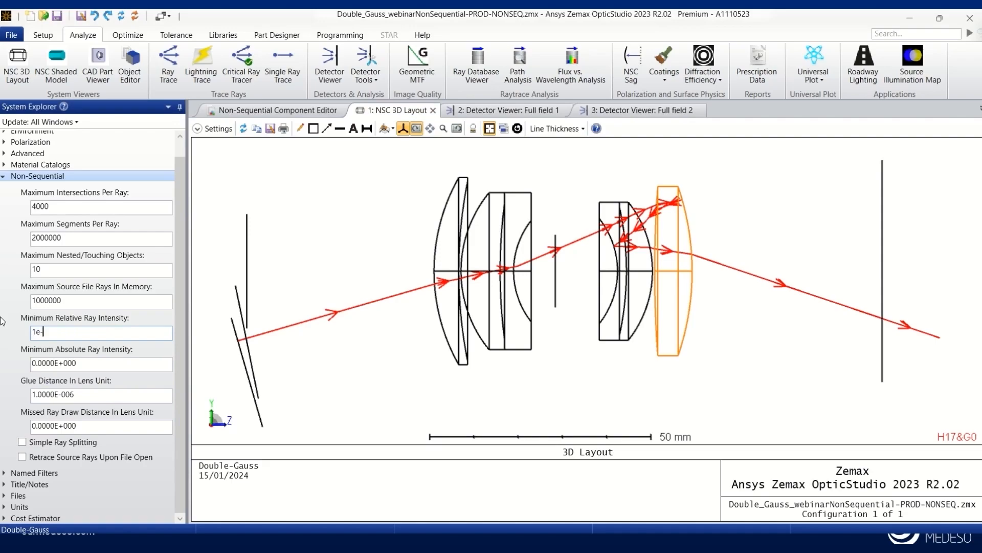
pyautogui.write('-3')
pyautogui.press('Tab')
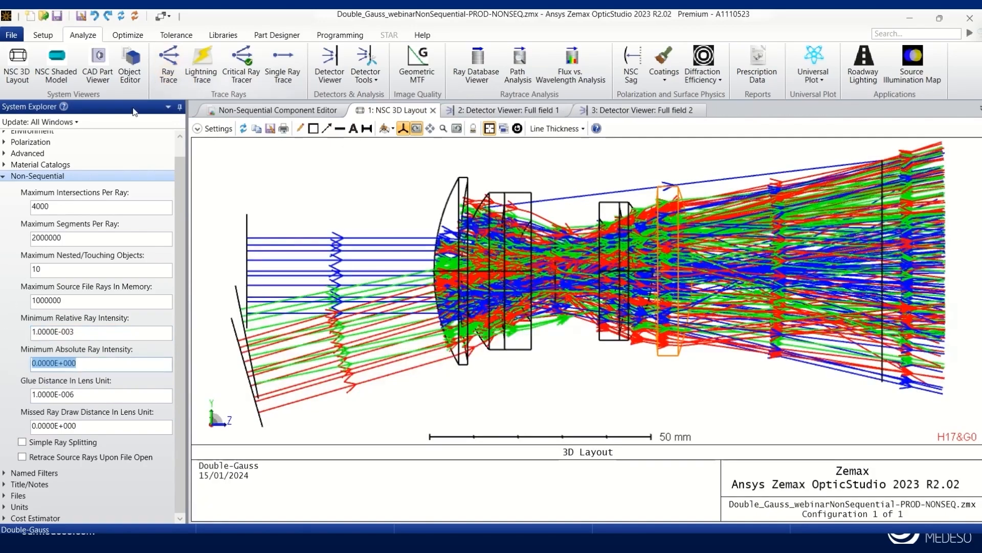
# In the 3D layout settings, select the Double_Gauss_webinarNonSequential-PROD-NONSEQ.ZRD ray database.
pyautogui.click(212, 128)
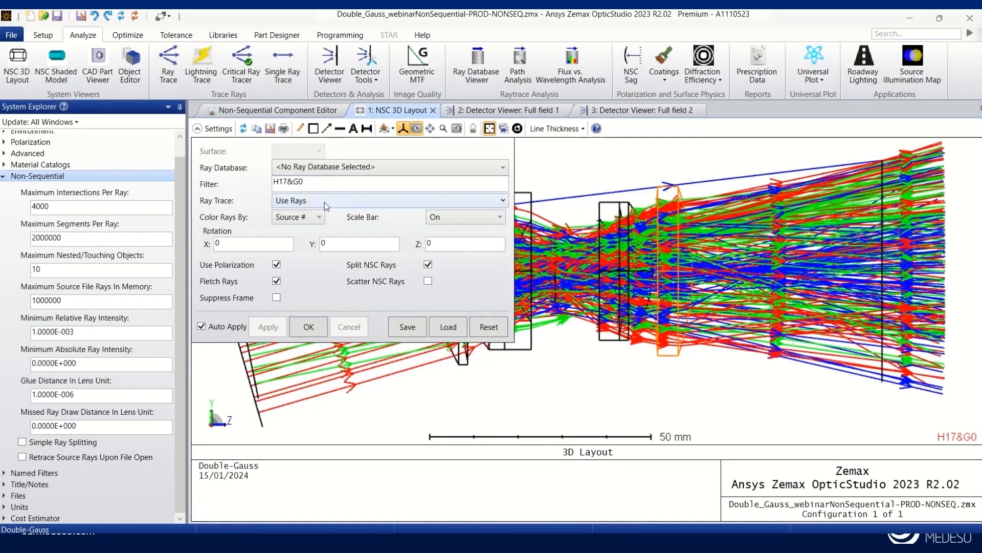
pyautogui.click(320, 169)
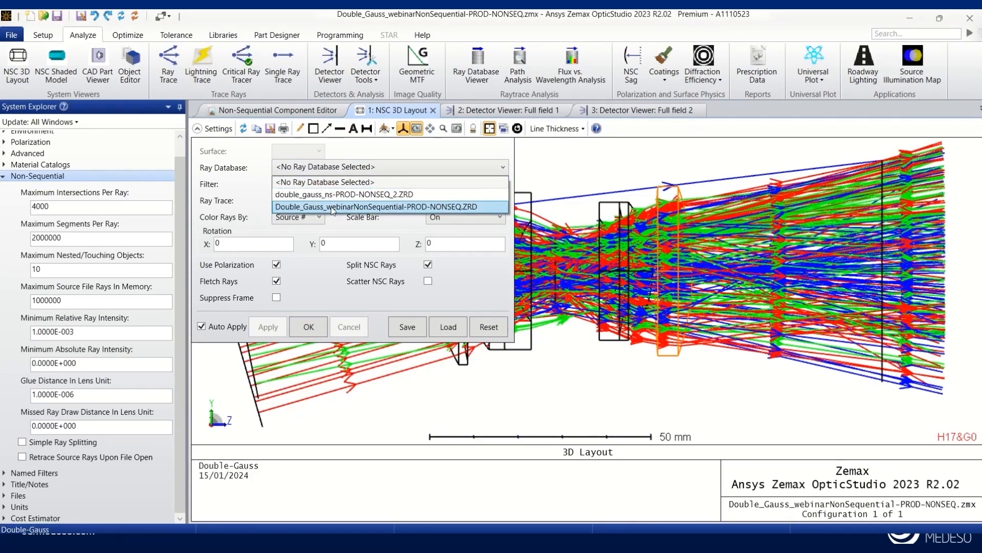
pyautogui.click(331, 206)
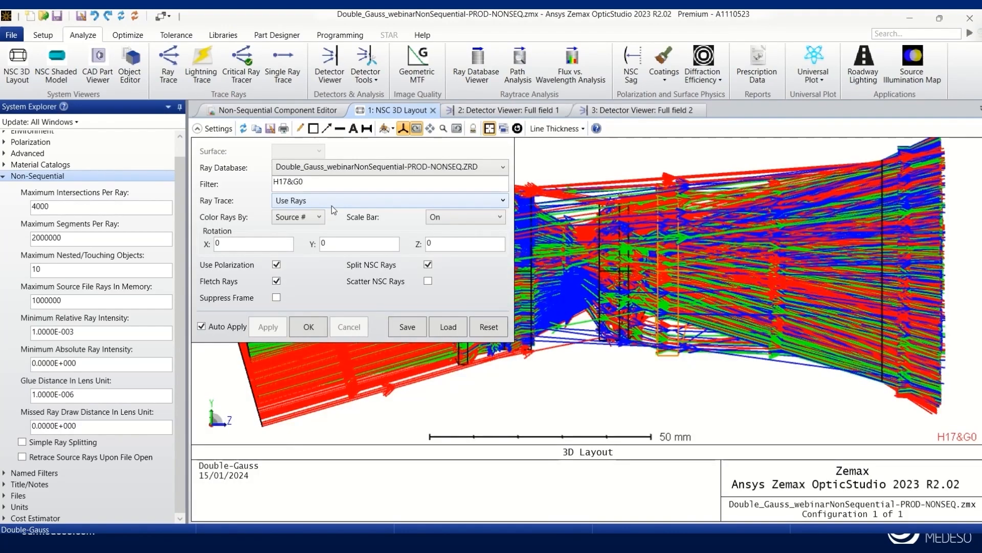
# Set the layout filter to {#50}X_XGT(17,-5)&X_XLT(17,5)&X_YGT(17,-4)&X_YLT(17,-1) and apply it.
pyautogui.moveTo(304, 182); pyautogui.dragTo(239, 176)
pyautogui.write('X_XGT(17,-5)&X_XLT(17,5)&X_YGT(17,-4)&X_YLT(17,-1)')
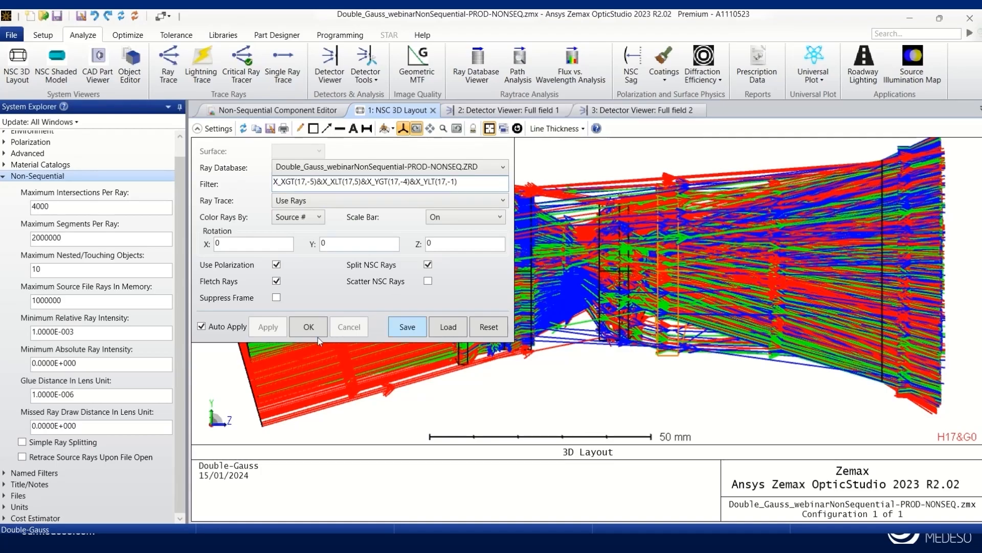
pyautogui.click(275, 182)
pyautogui.write('(')
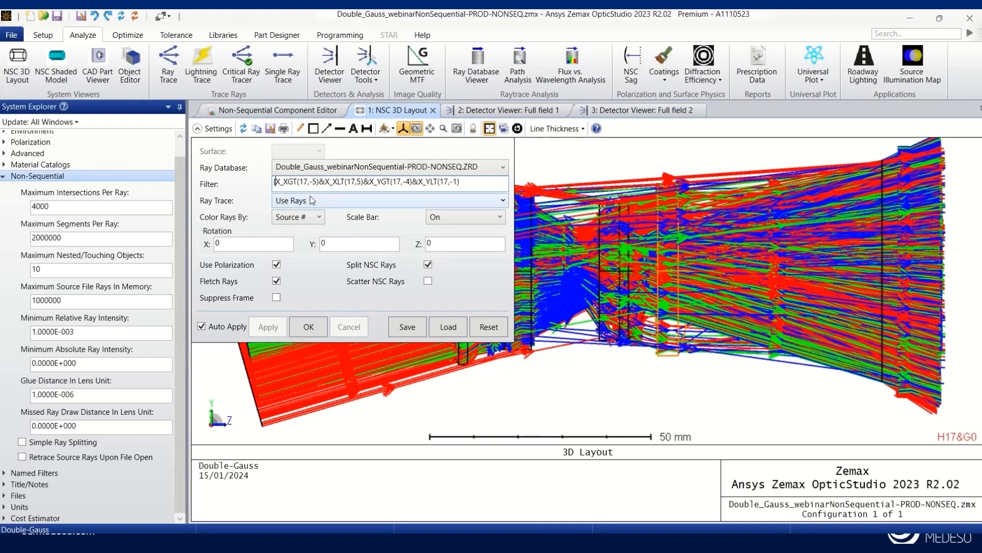
pyautogui.write('#')
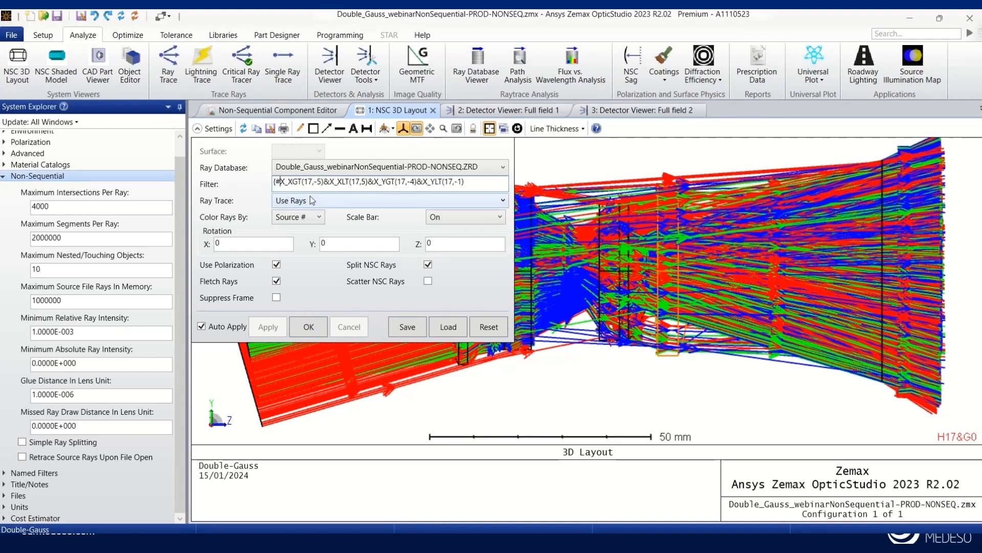
pyautogui.write('50)')
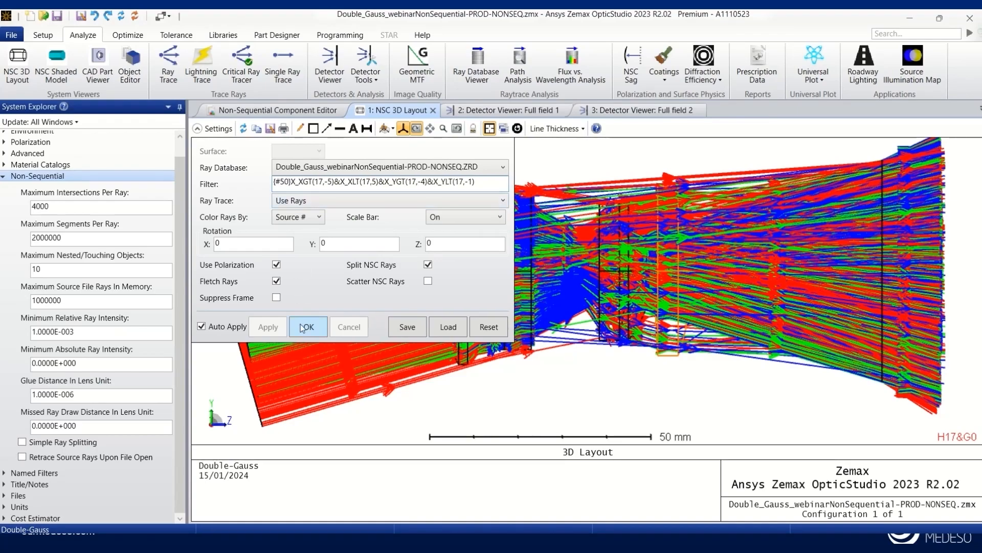
pyautogui.click(305, 327)
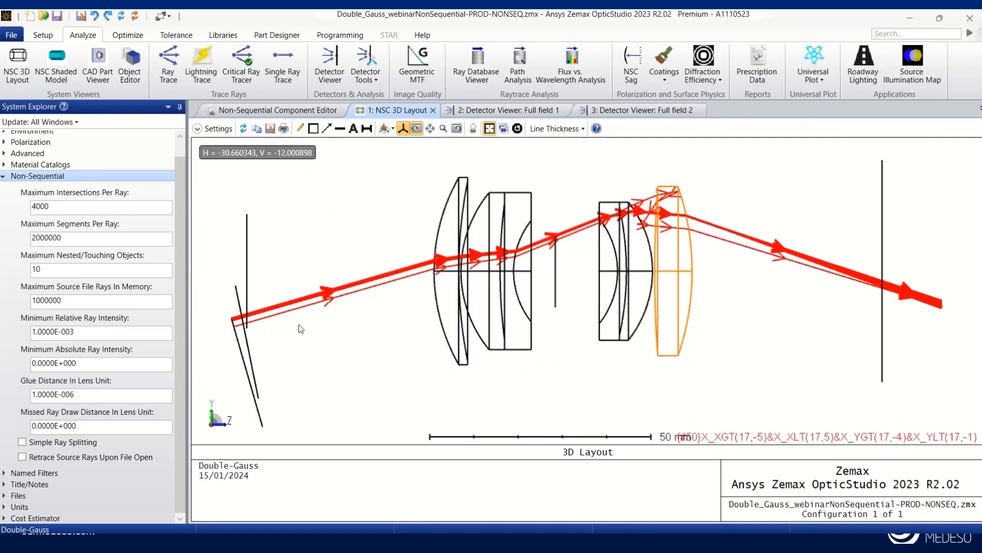
# Rotate the 3D layout to inspect the filtered ray paths reaching the detector region.
pyautogui.moveTo(359, 307); pyautogui.dragTo(404, 184)
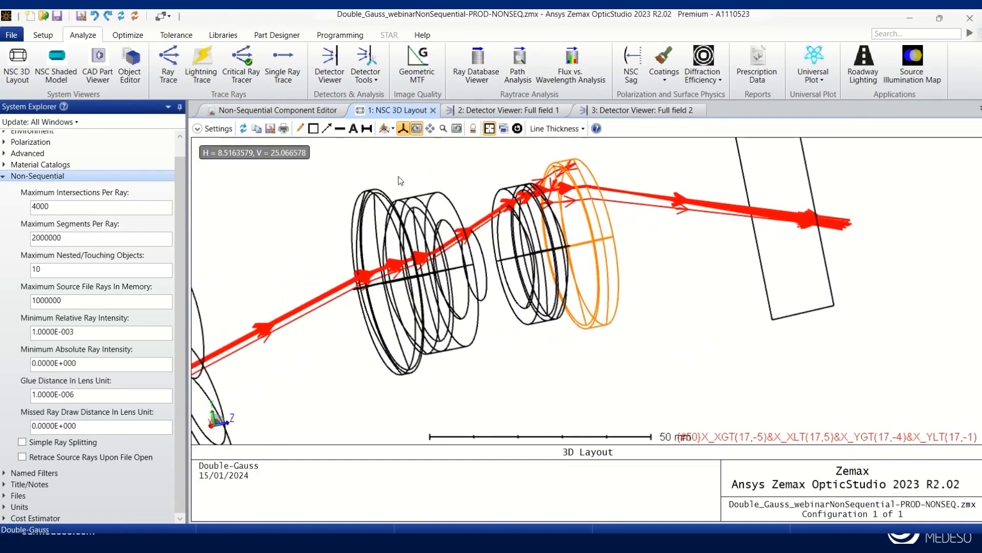
pyautogui.moveTo(401, 180); pyautogui.dragTo(382, 243)
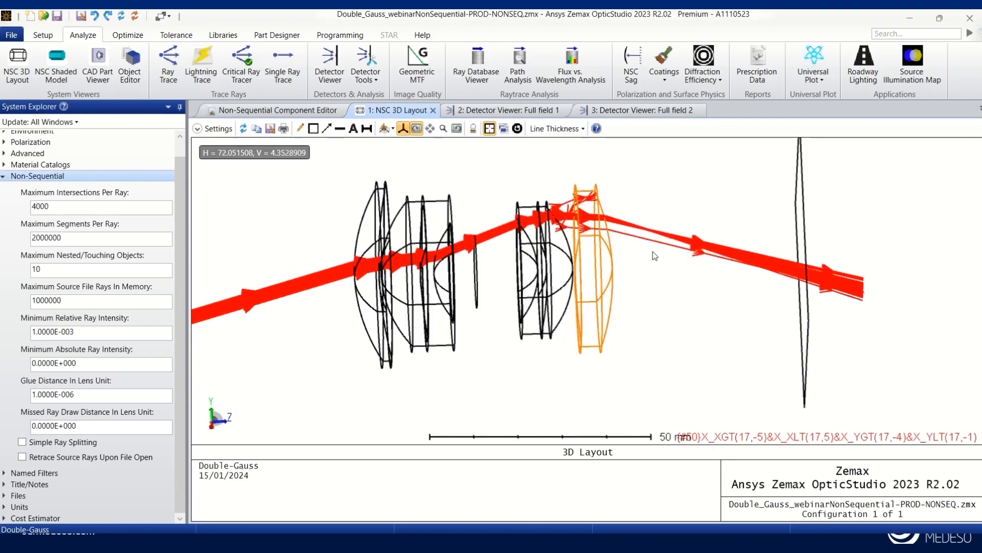
pyautogui.moveTo(692, 255); pyautogui.dragTo(617, 268)
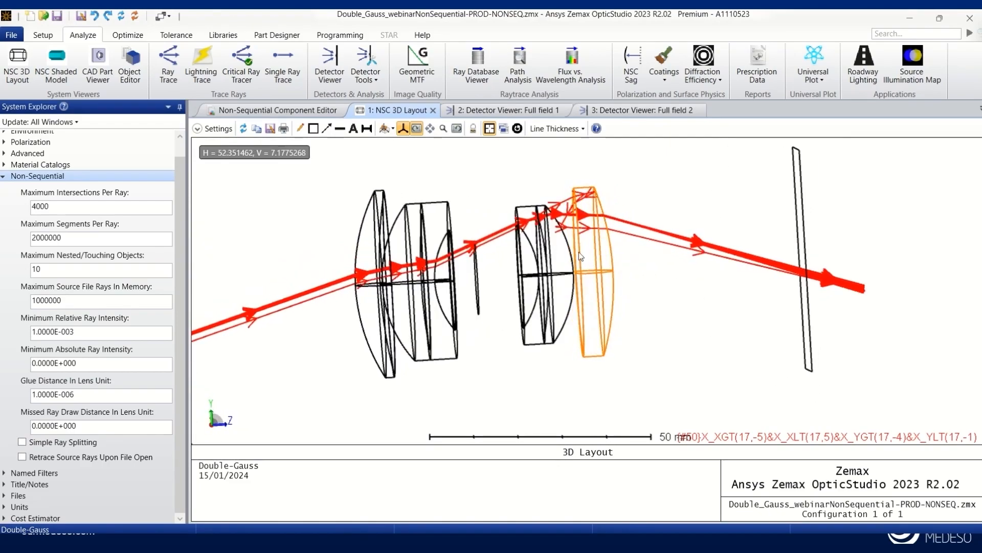
# Open Path Analysis and run it with the detector-region filter string pasted into its filter.
pyautogui.click(519, 63)
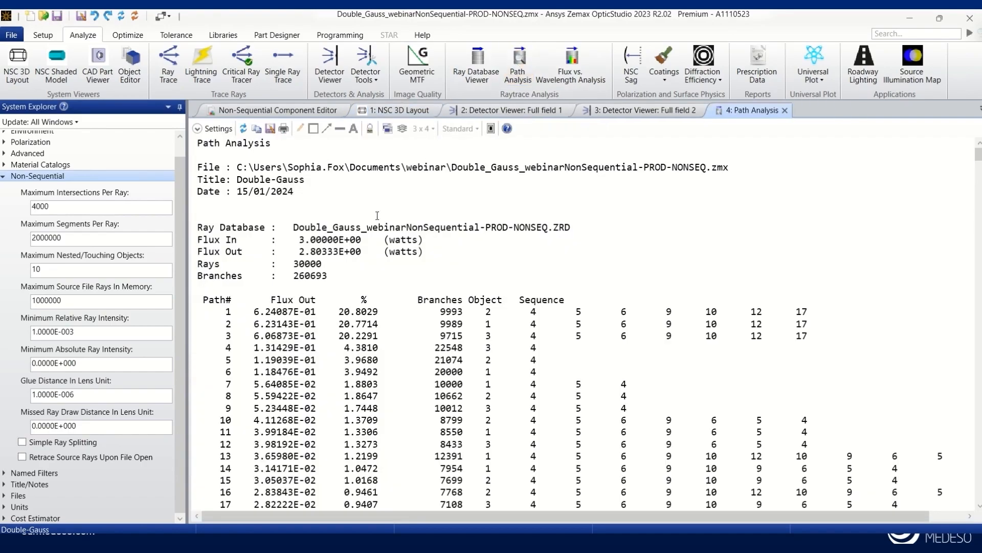
pyautogui.click(209, 129)
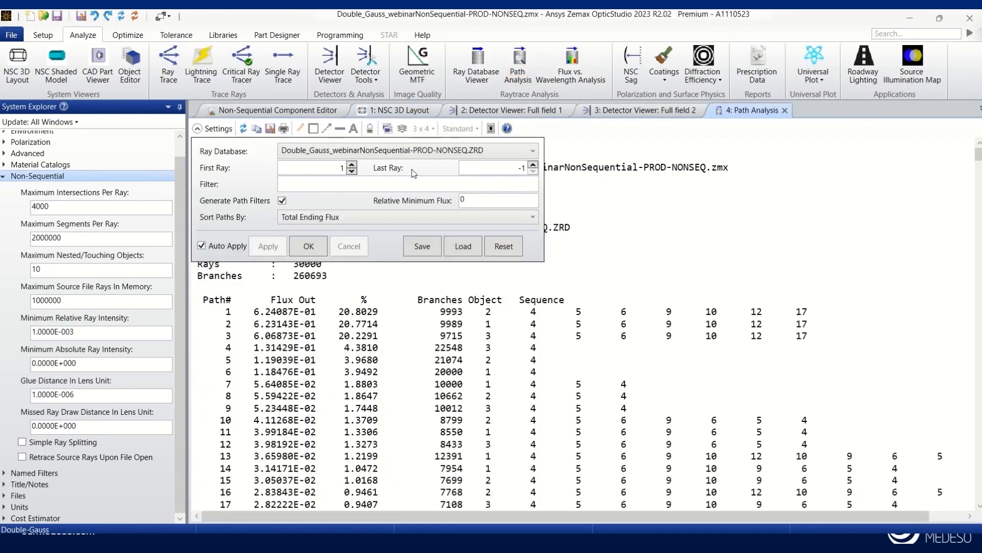
pyautogui.click(344, 185)
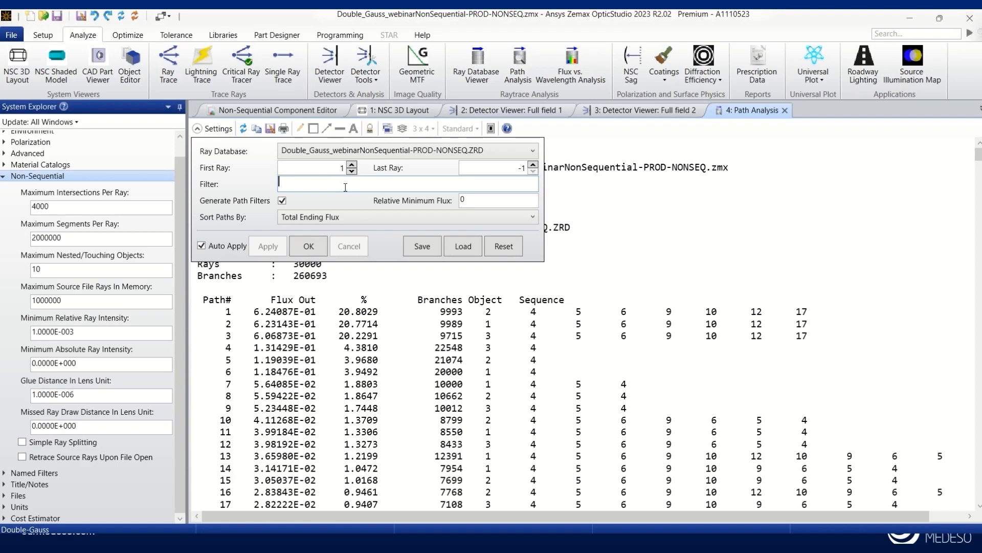
pyautogui.write('X_XGT(17,-5)&X_XLT(17,5)&X_YGT(17,-4)&X_YLT(17,-1)')
pyautogui.click(313, 247)
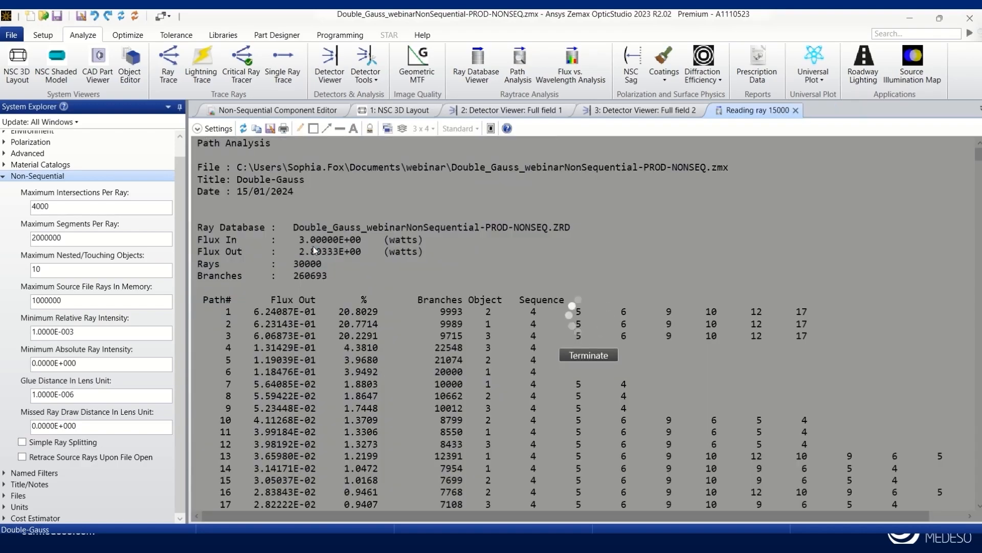